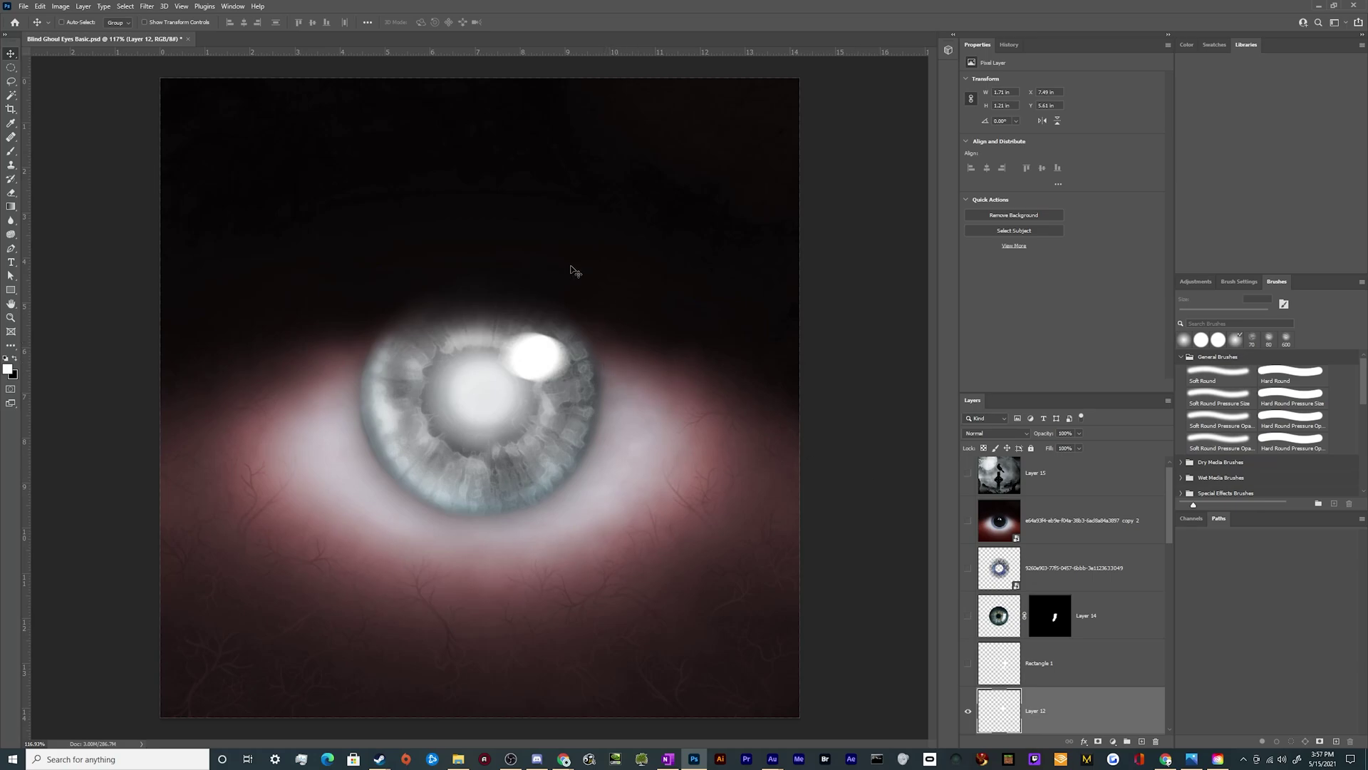
# Start a new document and set its width and height to 1000 px.
pyautogui.click(24, 7)
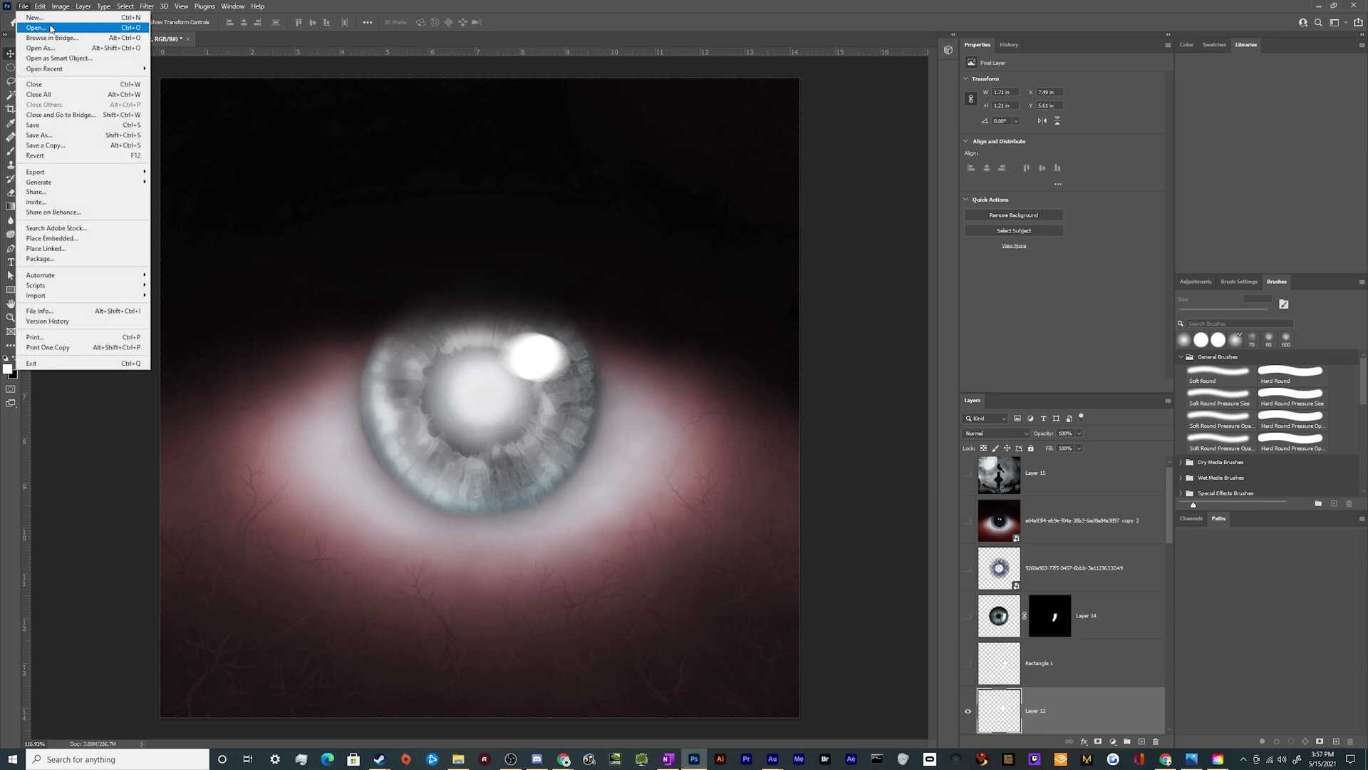
pyautogui.click(53, 18)
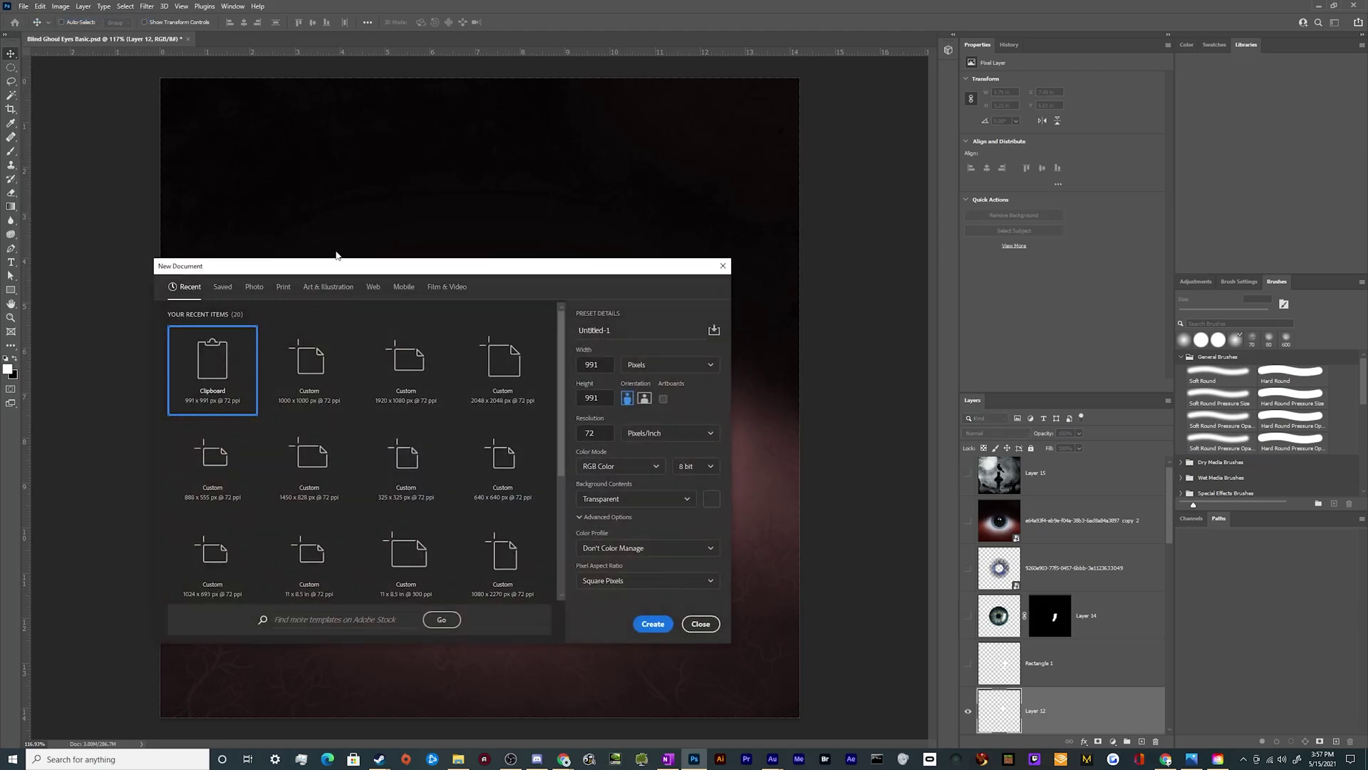
pyautogui.moveTo(342, 271); pyautogui.dragTo(390, 259)
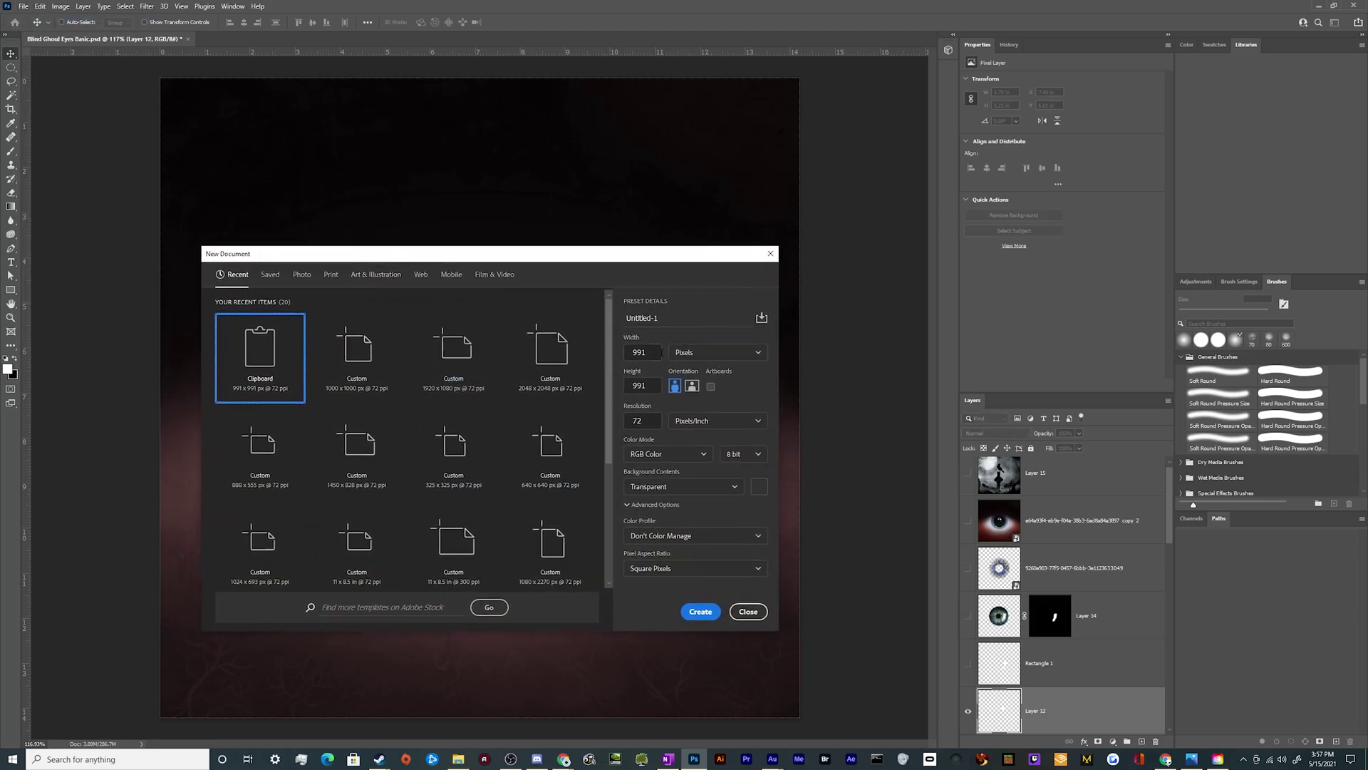
pyautogui.doubleClick(640, 352)
pyautogui.write('1000')
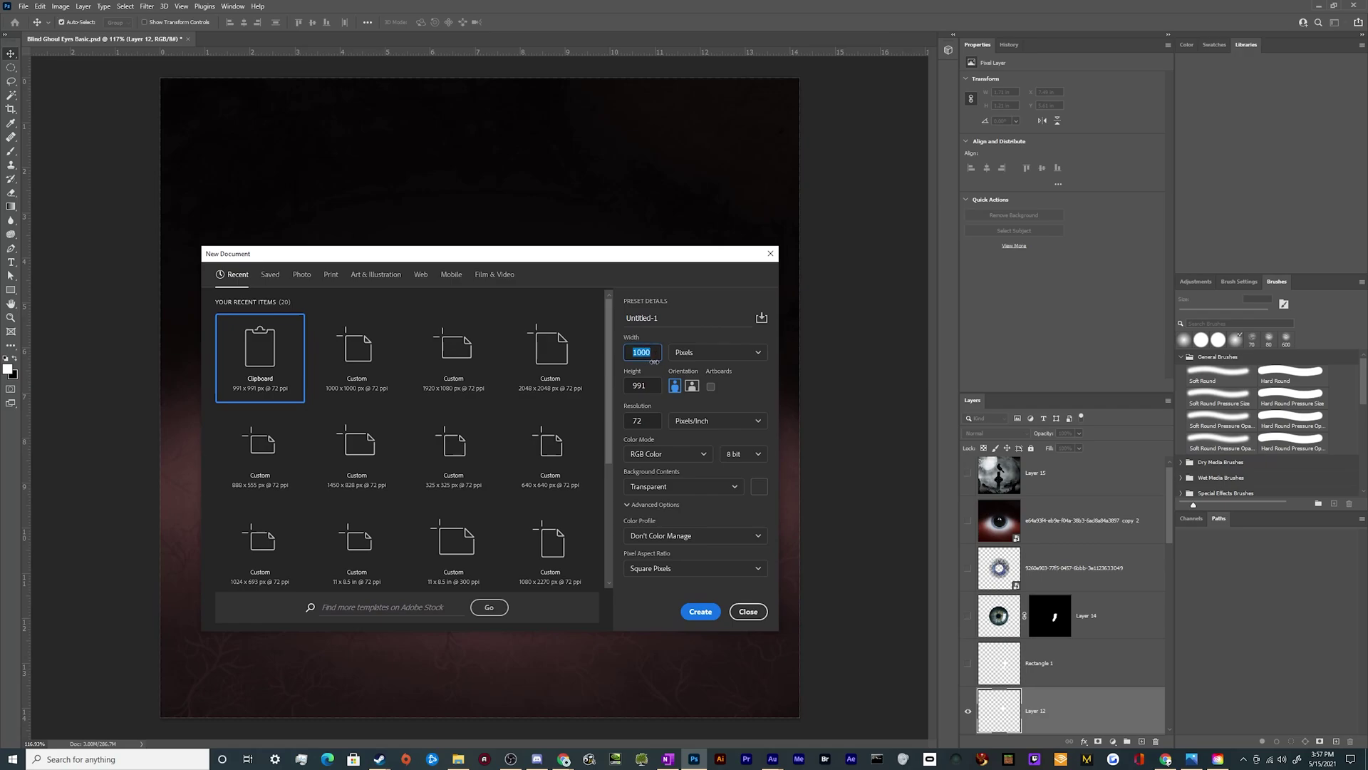
pyautogui.press('Tab')
pyautogui.write('1000')
pyautogui.press('Tab')
# Name the document 'First Comment Ribbon' and create it.
pyautogui.doubleClick(670, 312)
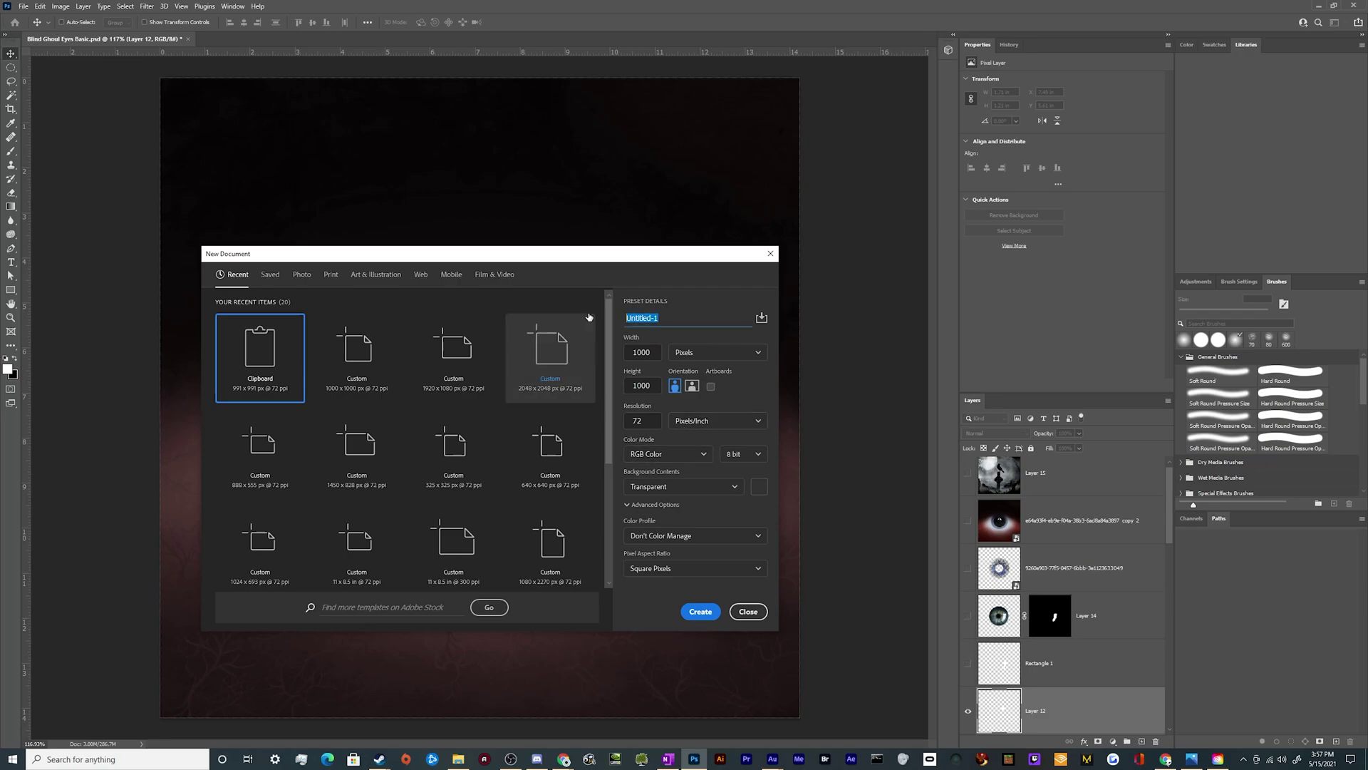
pyautogui.write('Firs')
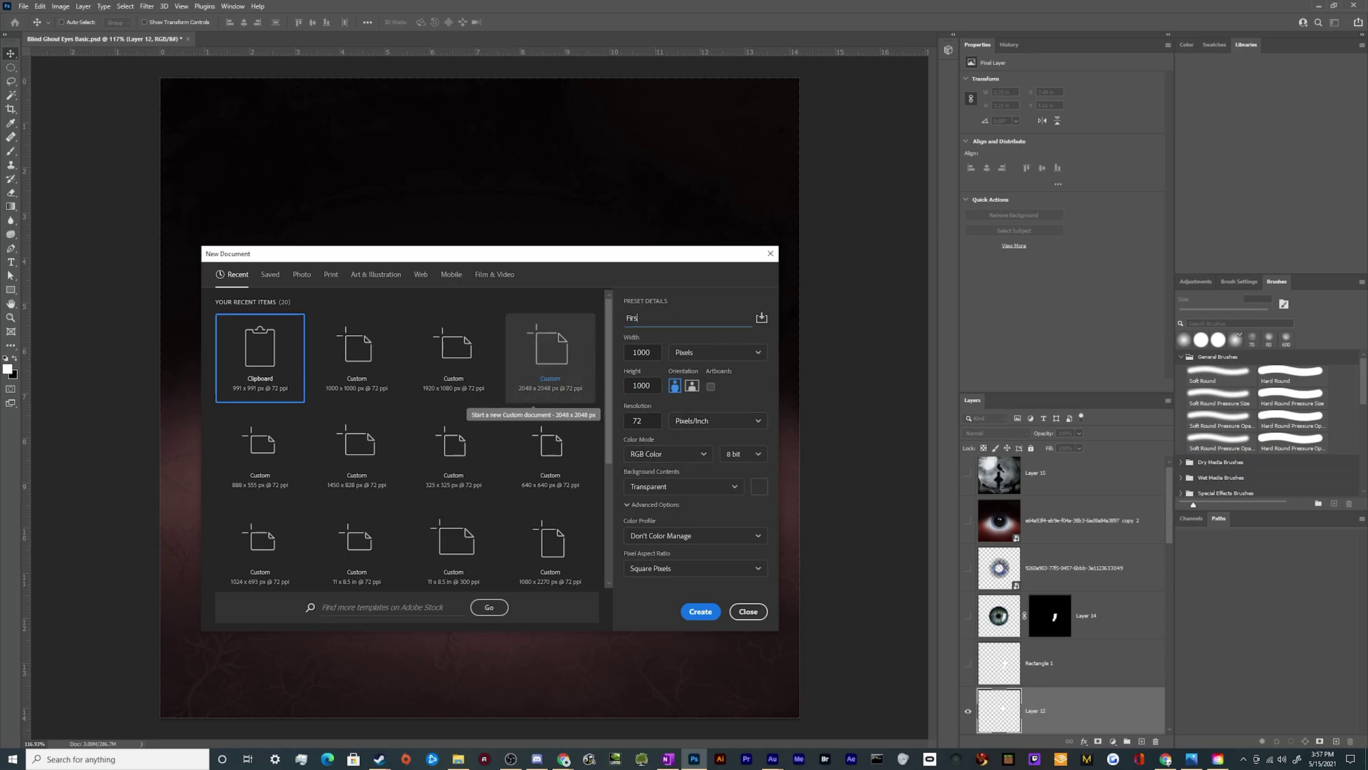
pyautogui.write('t Comment Ribbon')
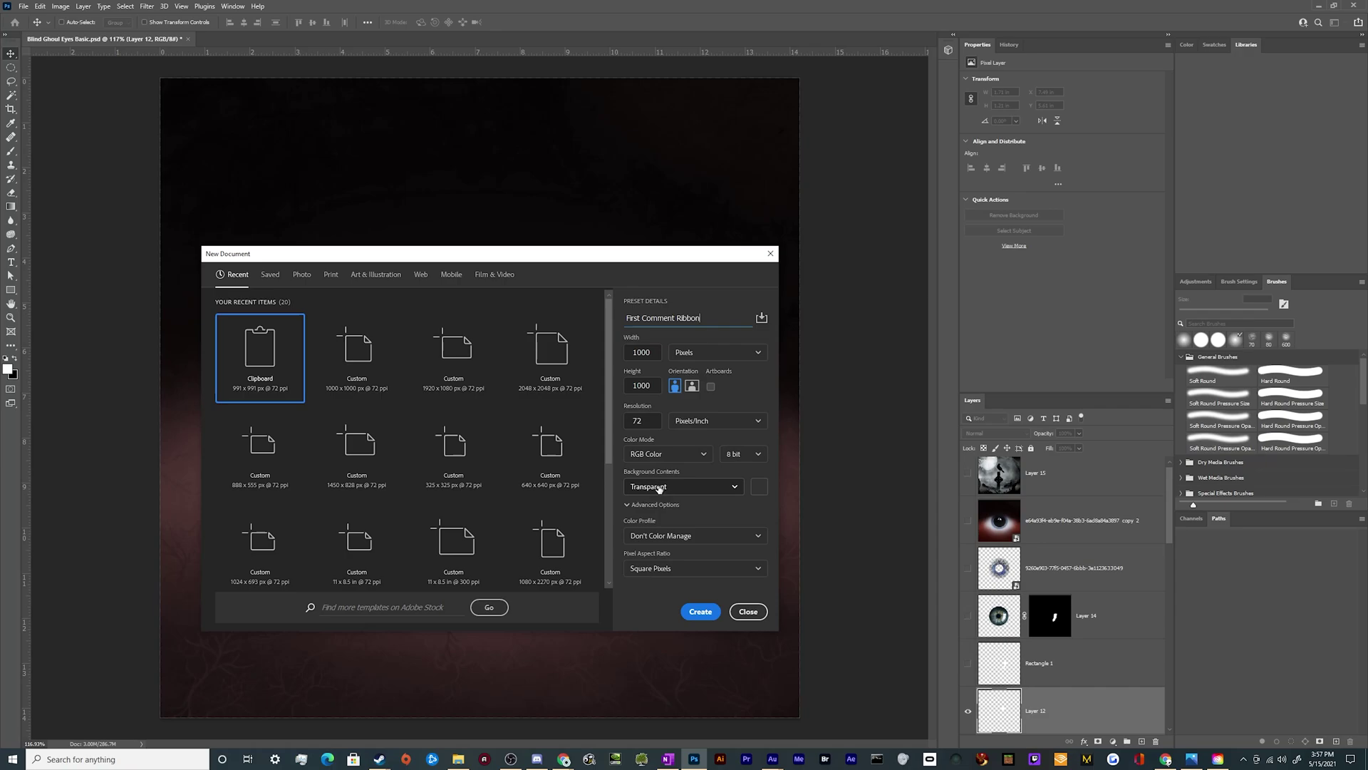
pyautogui.click(700, 611)
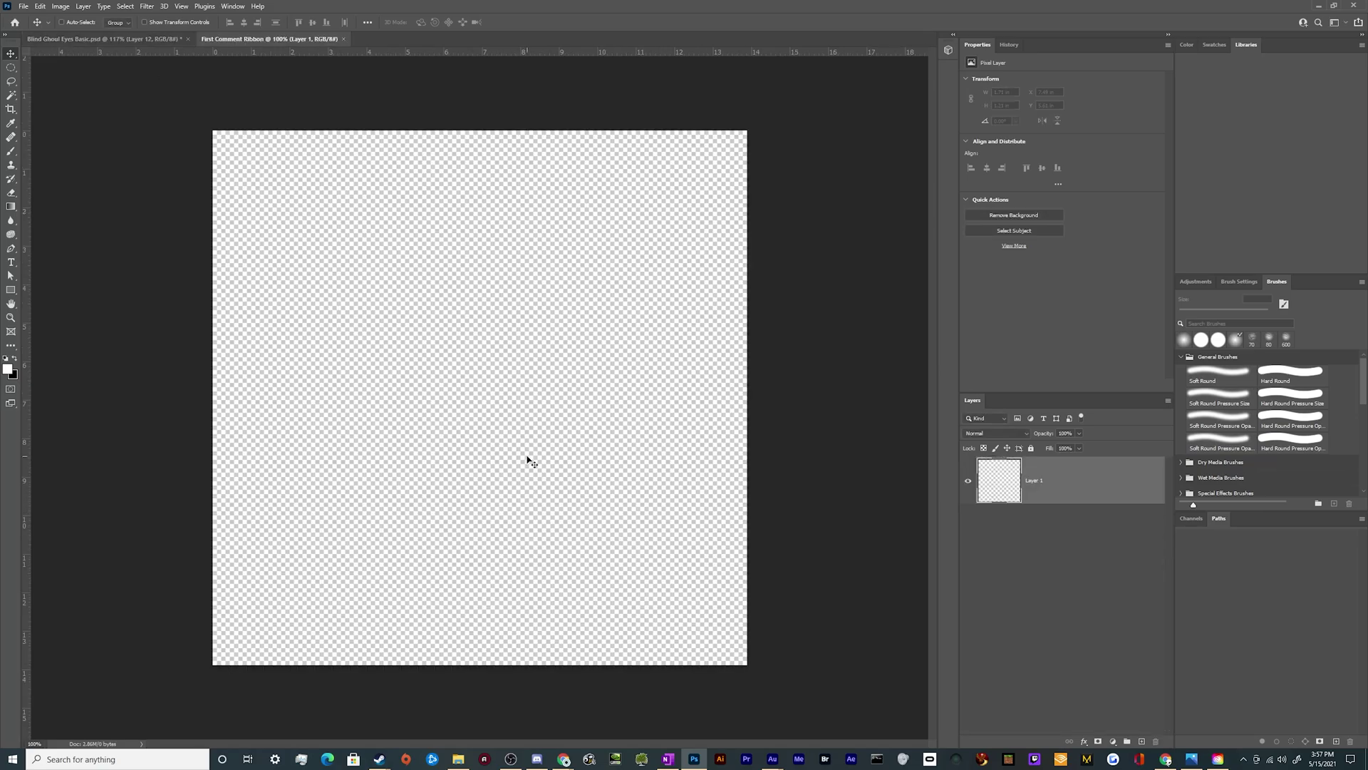
pyautogui.scroll(1, 495, 461)
pyautogui.hotkey('alt', 'Tab')
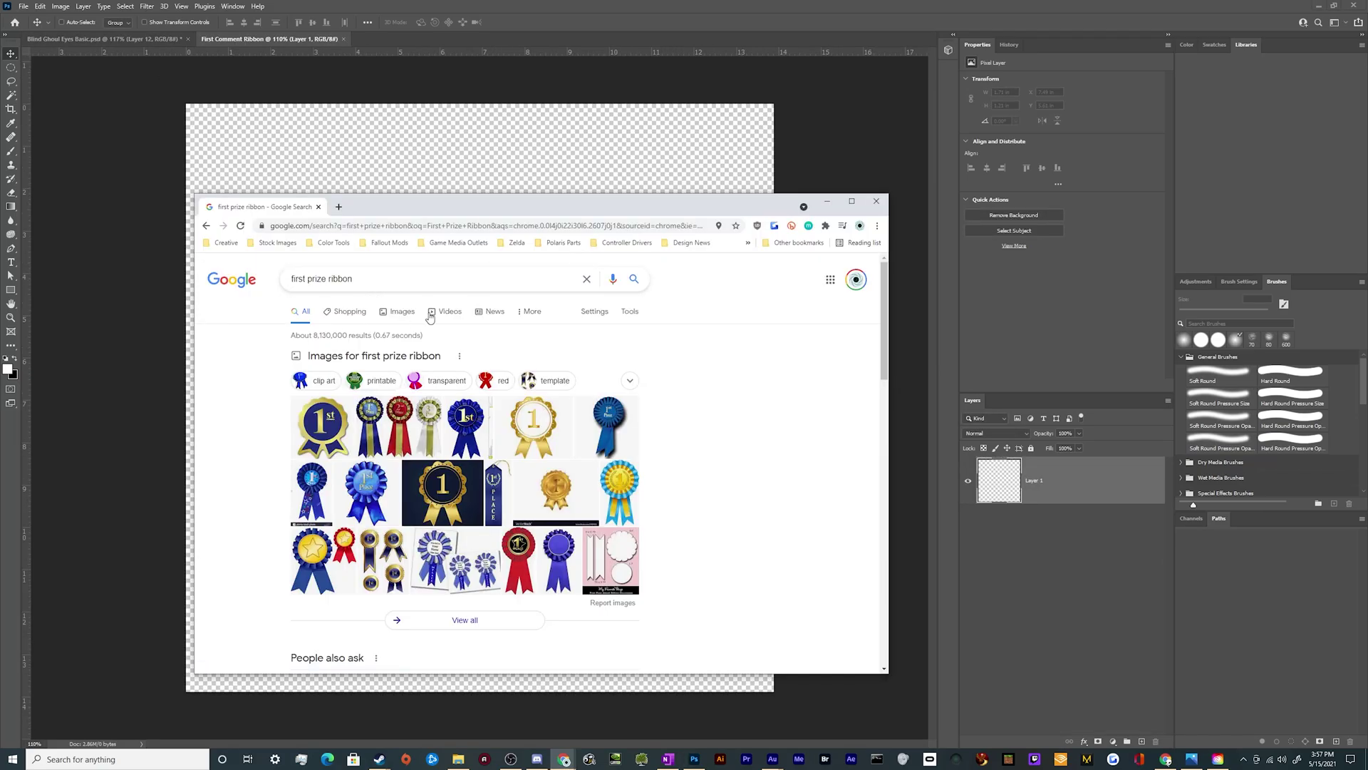
pyautogui.click(442, 313)
pyautogui.moveTo(495, 209); pyautogui.dragTo(538, 195)
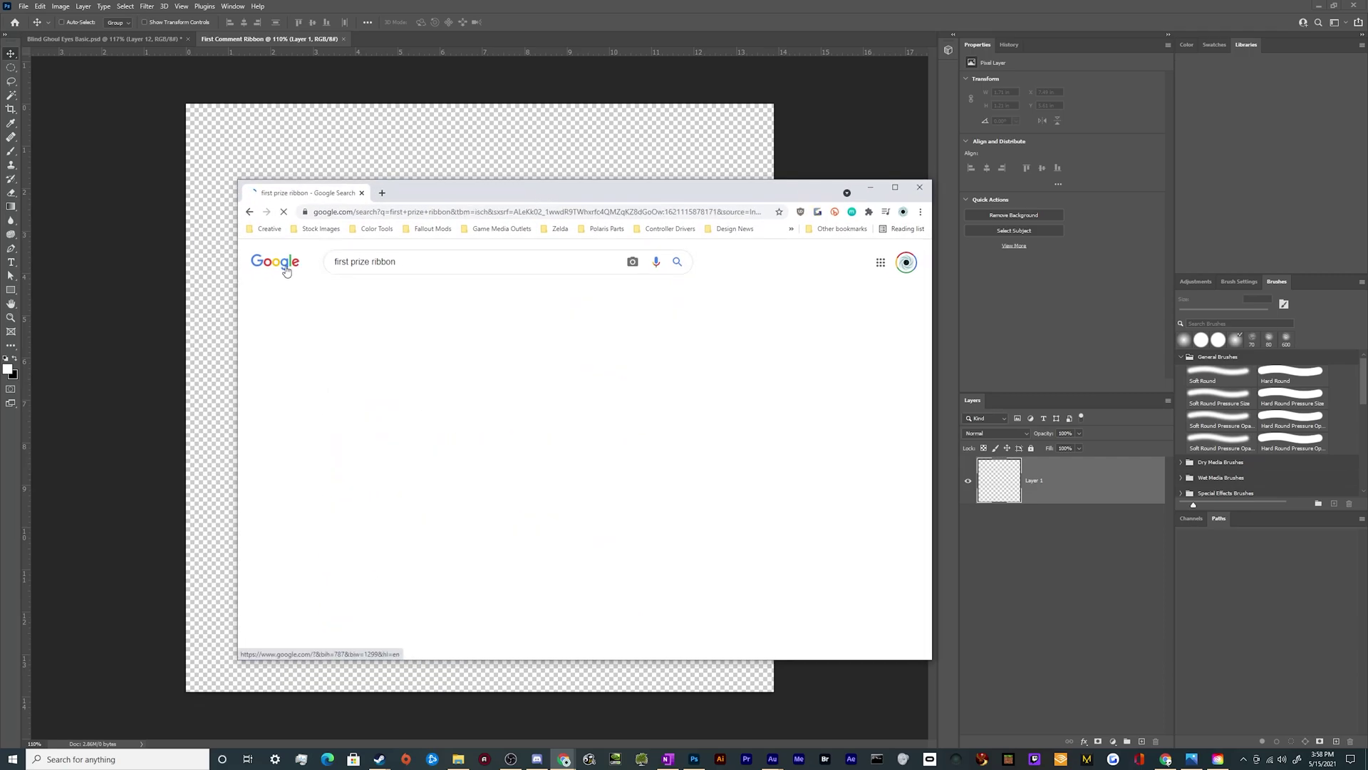
pyautogui.scroll(-3, 675, 401)
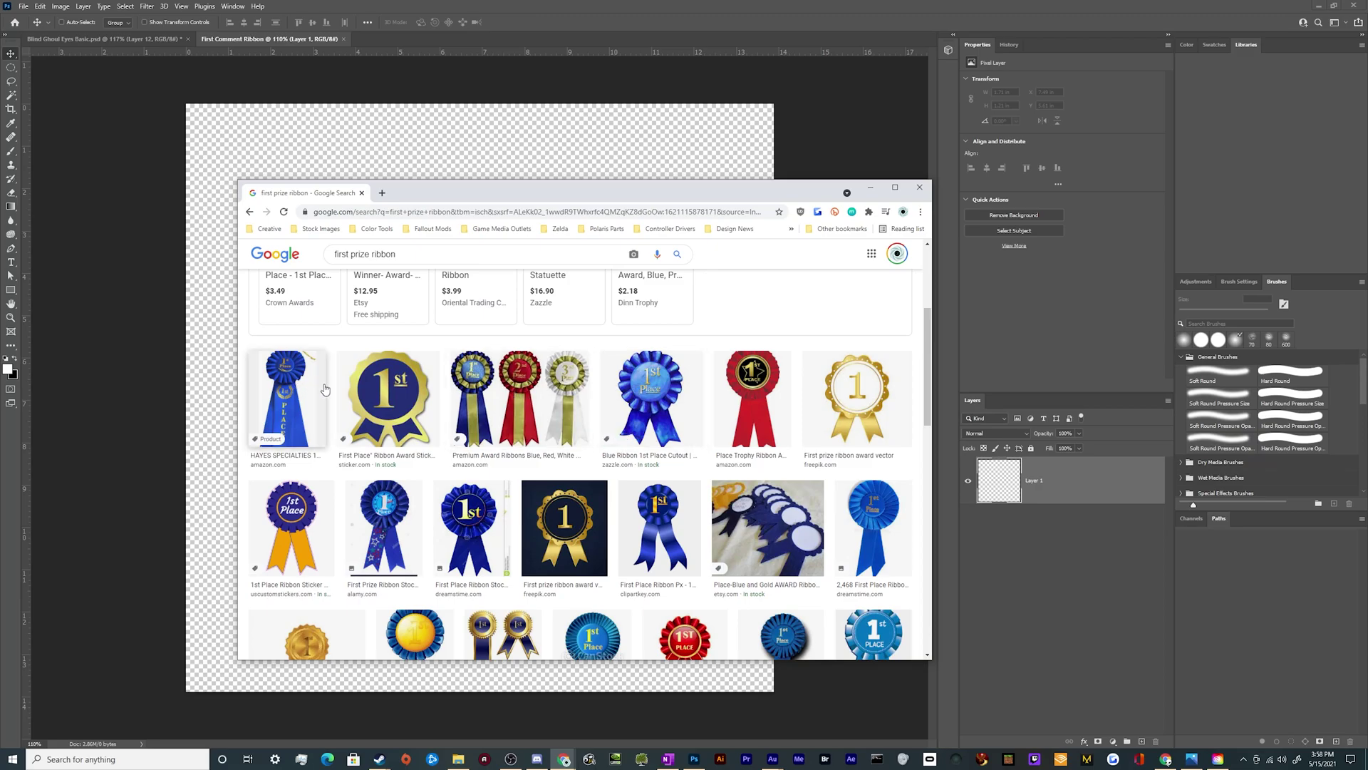
pyautogui.scroll(-3, 587, 522)
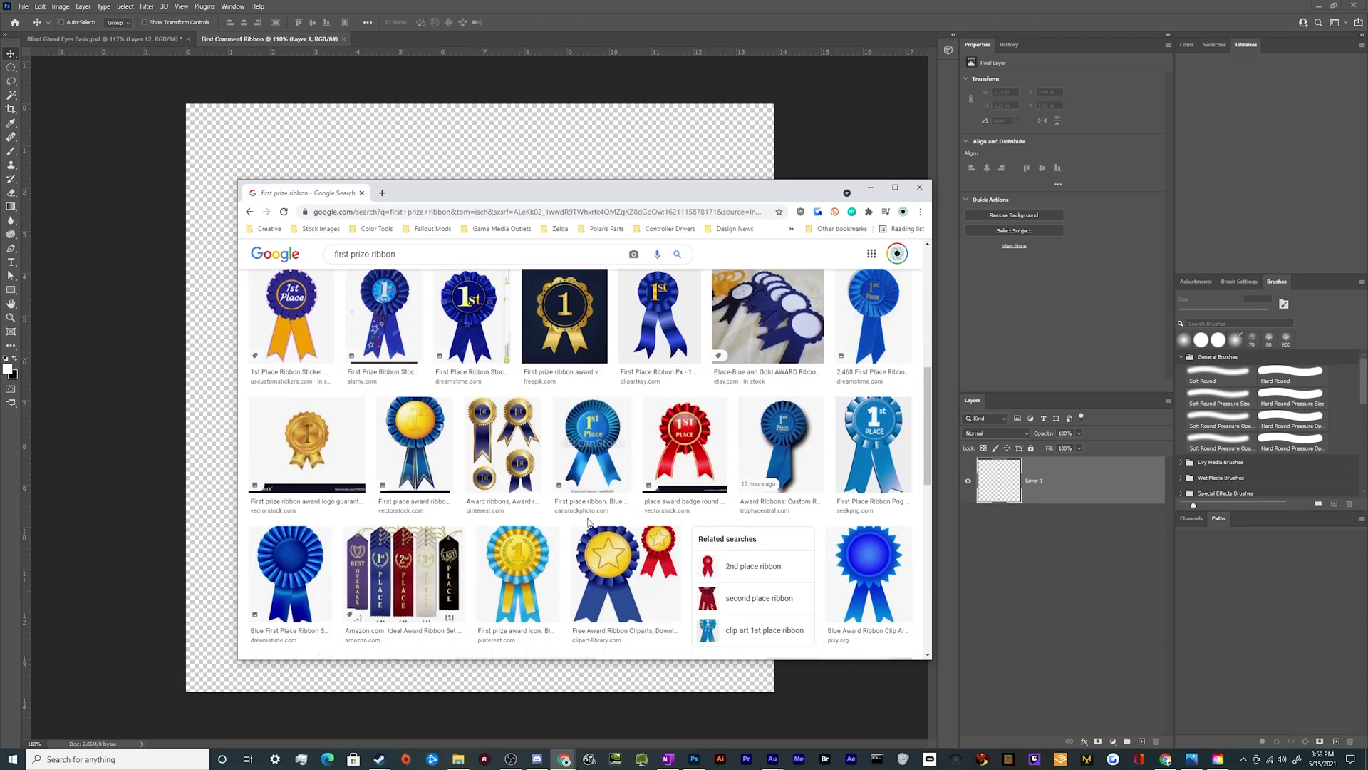
pyautogui.scroll(-3, 588, 523)
pyautogui.scroll(3, 599, 506)
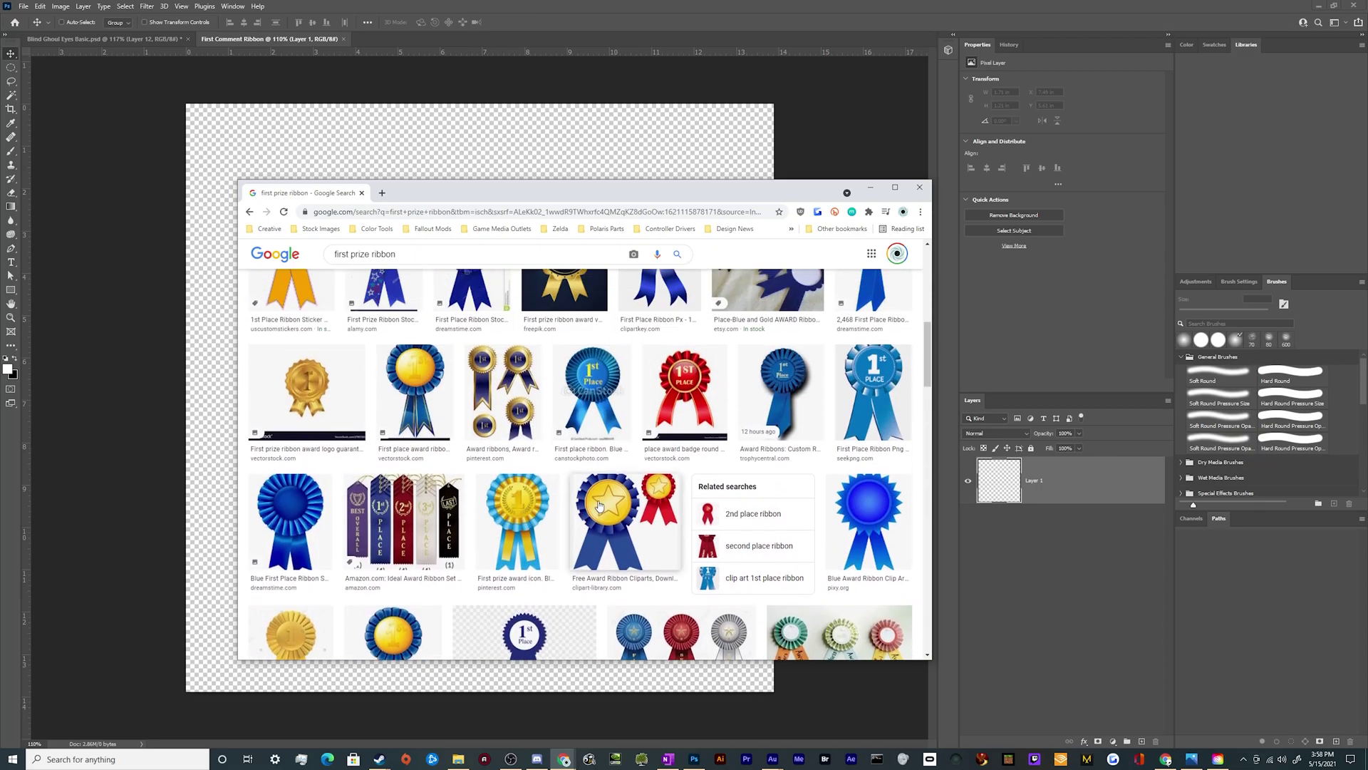
pyautogui.scroll(5, 598, 506)
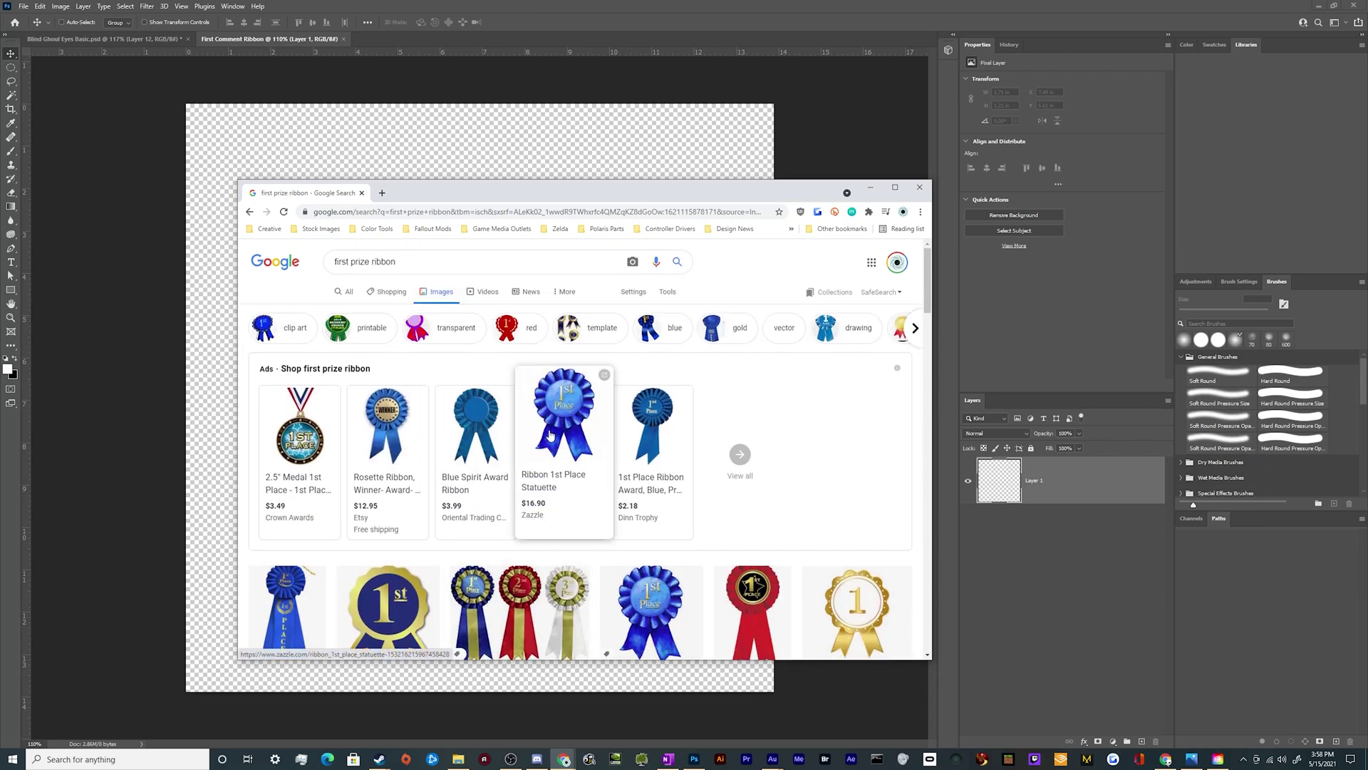
pyautogui.scroll(-2, 550, 434)
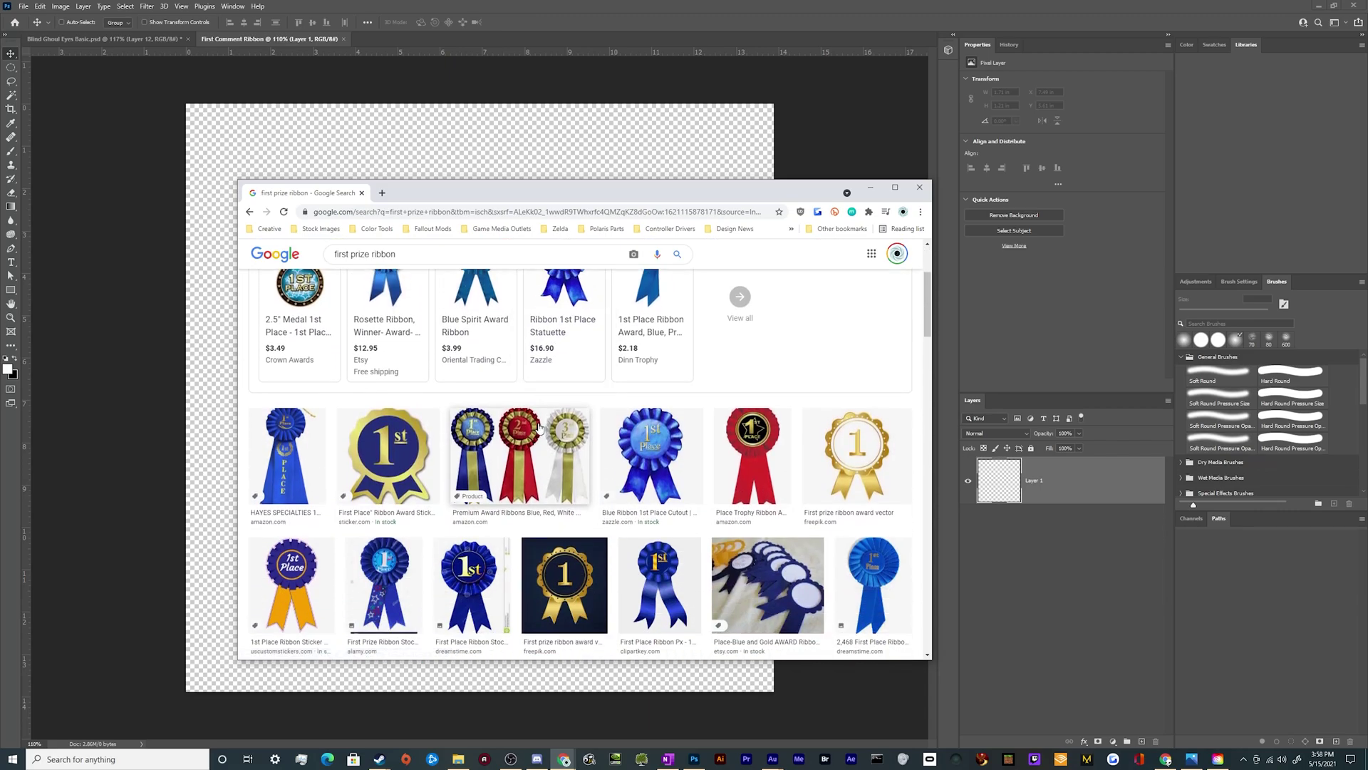
pyautogui.scroll(-3, 539, 429)
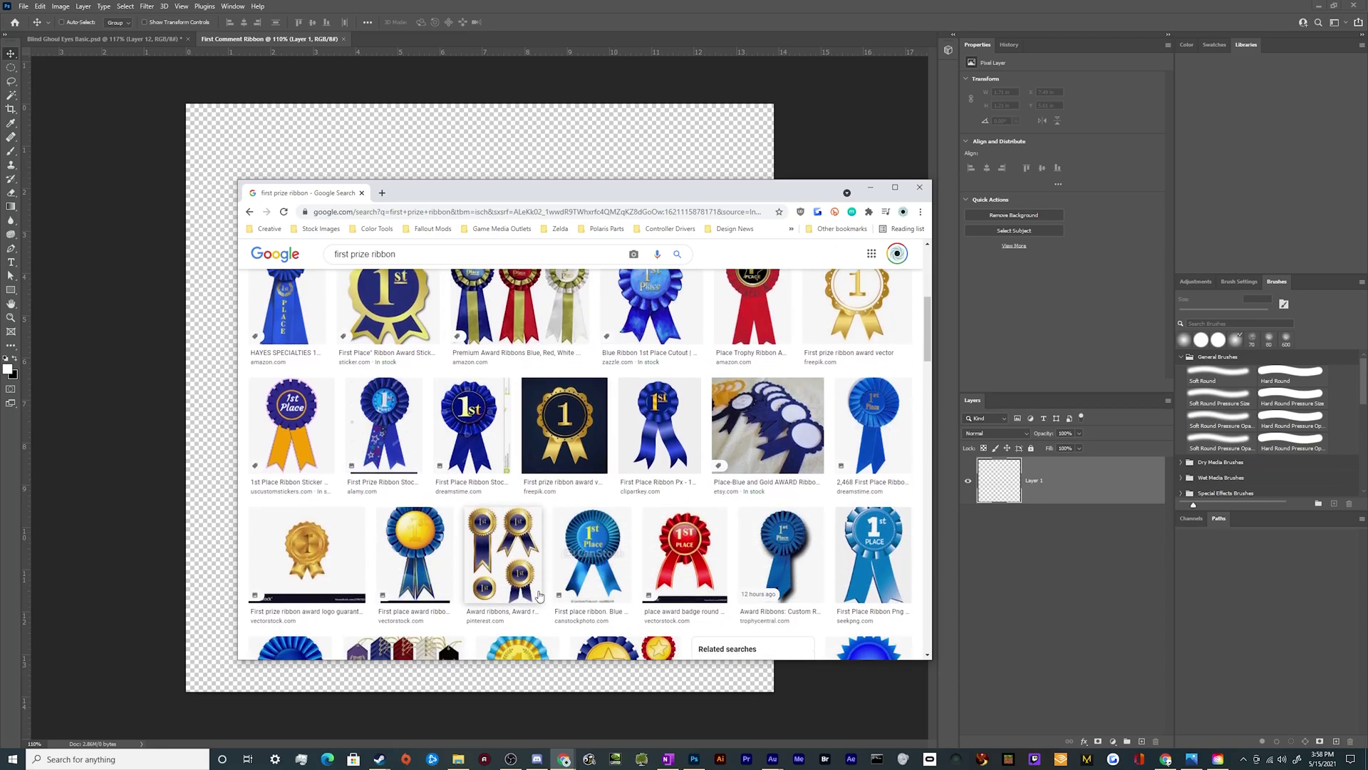
pyautogui.scroll(3, 606, 570)
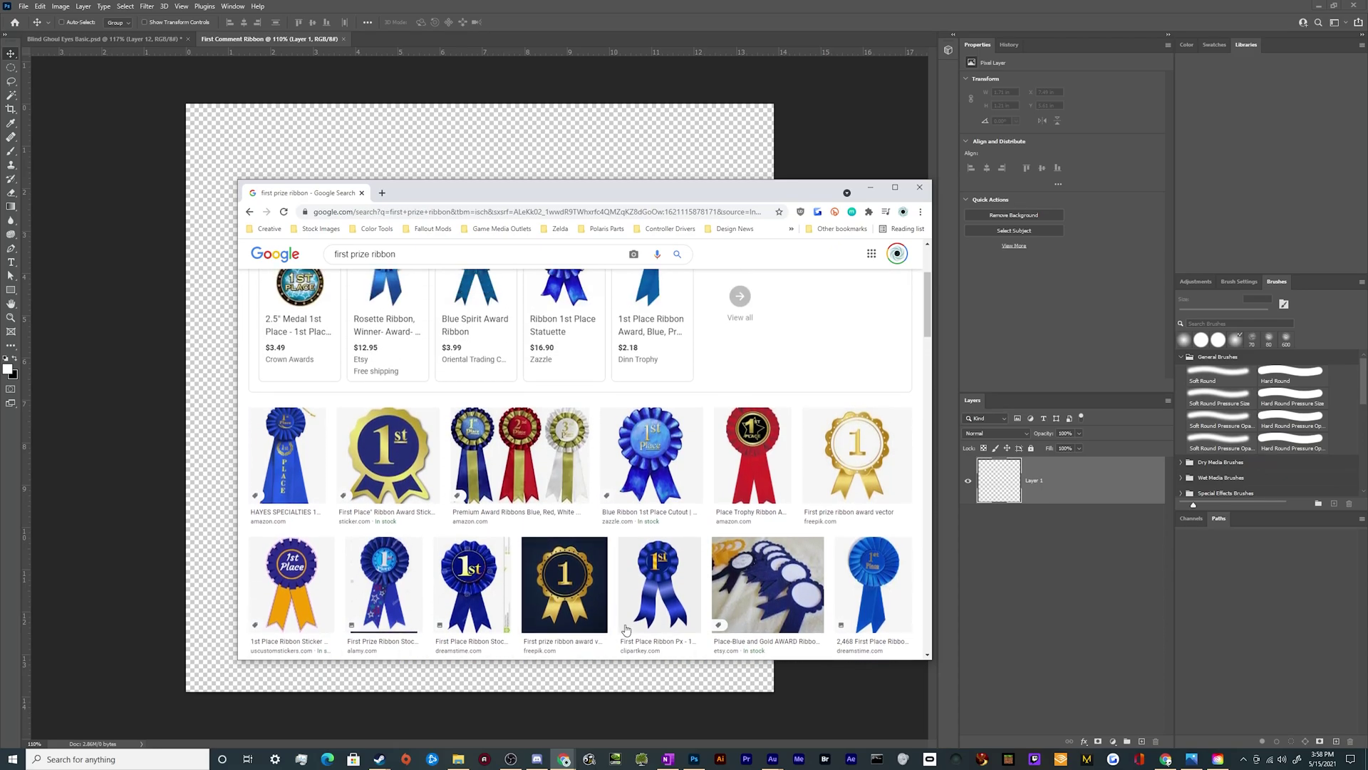
pyautogui.click(826, 684)
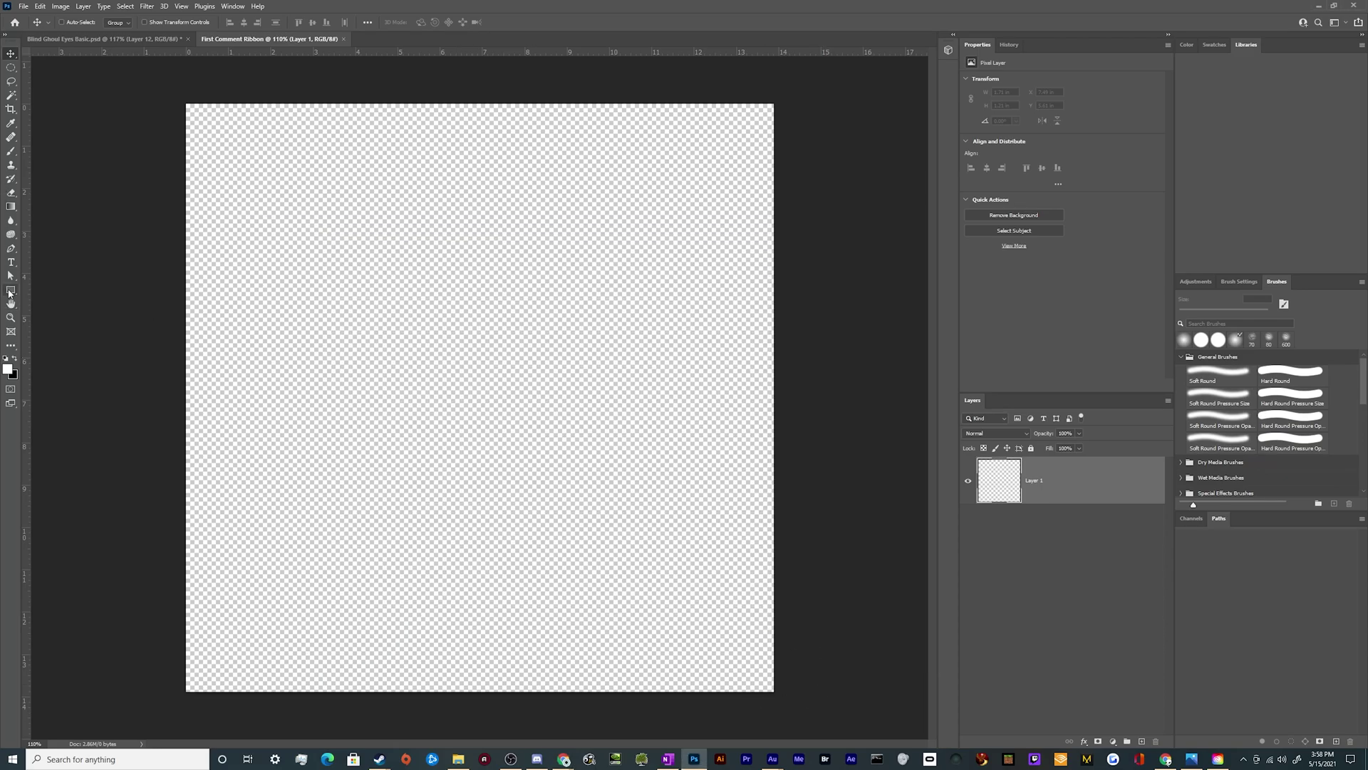
# Draw a tall black rectangle with the Rectangle Tool and move it near the canvas centre.
pyautogui.click(10, 291)
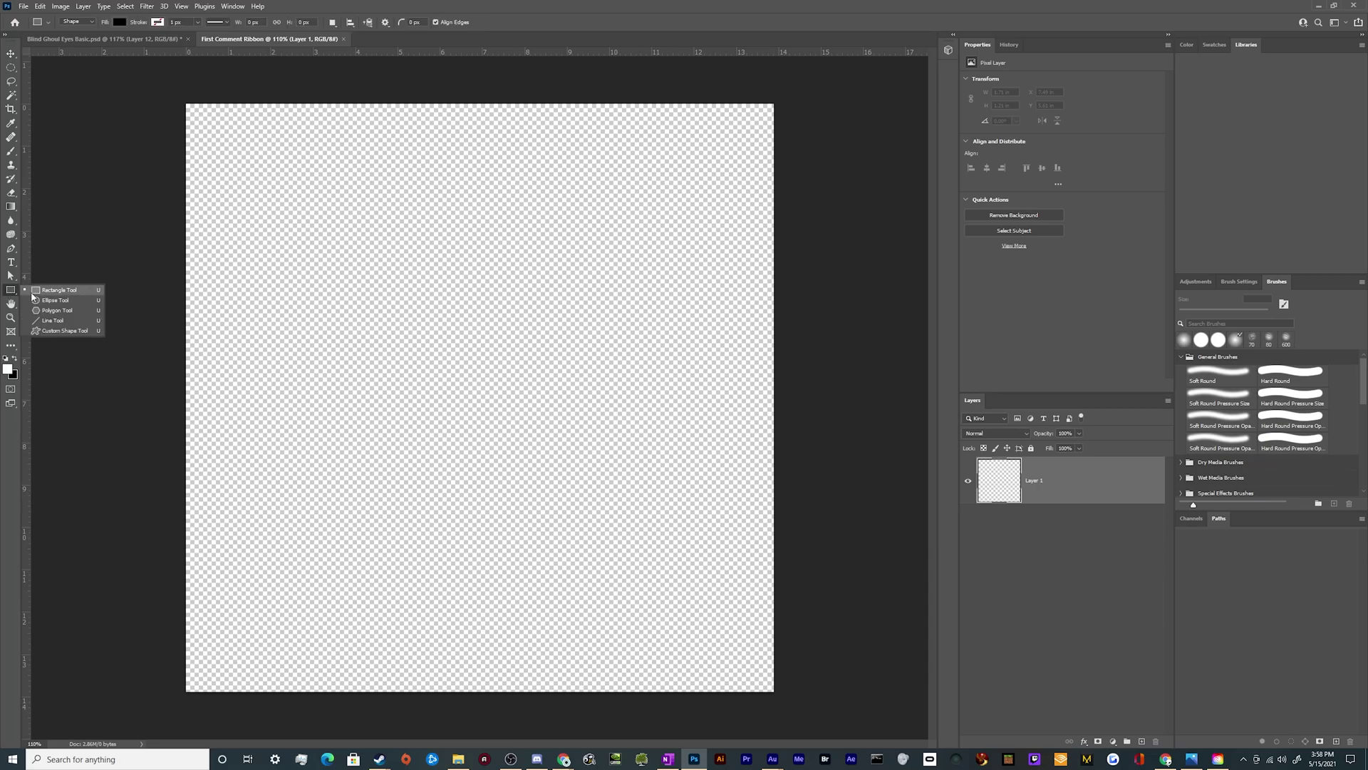
pyautogui.click(42, 295)
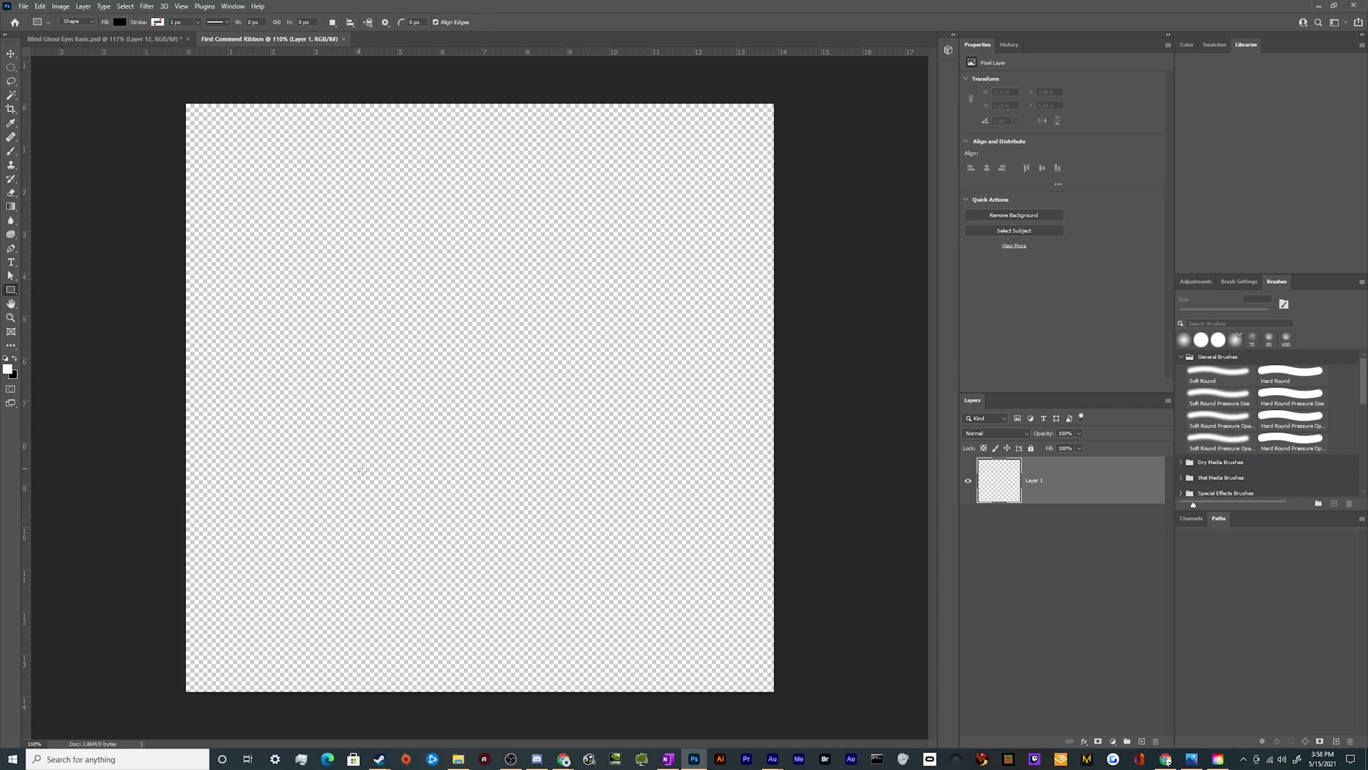
pyautogui.moveTo(369, 340); pyautogui.dragTo(485, 638)
pyautogui.press('v')
pyautogui.moveTo(431, 575)
pyautogui.mouseDown()
pyautogui.moveTo(510, 436)
pyautogui.moveTo(481, 485)
pyautogui.mouseUp()
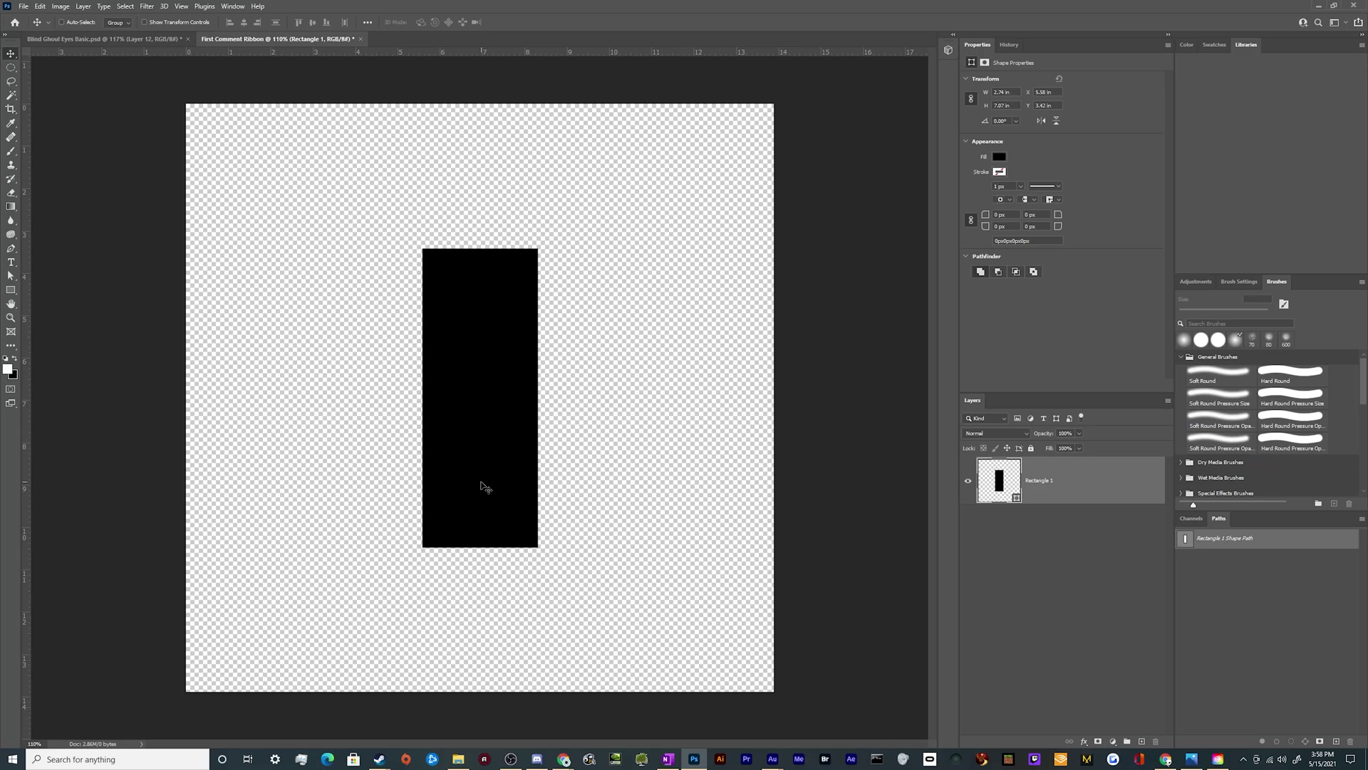
pyautogui.moveTo(400, 516); pyautogui.dragTo(434, 467)
pyautogui.click(40, 6)
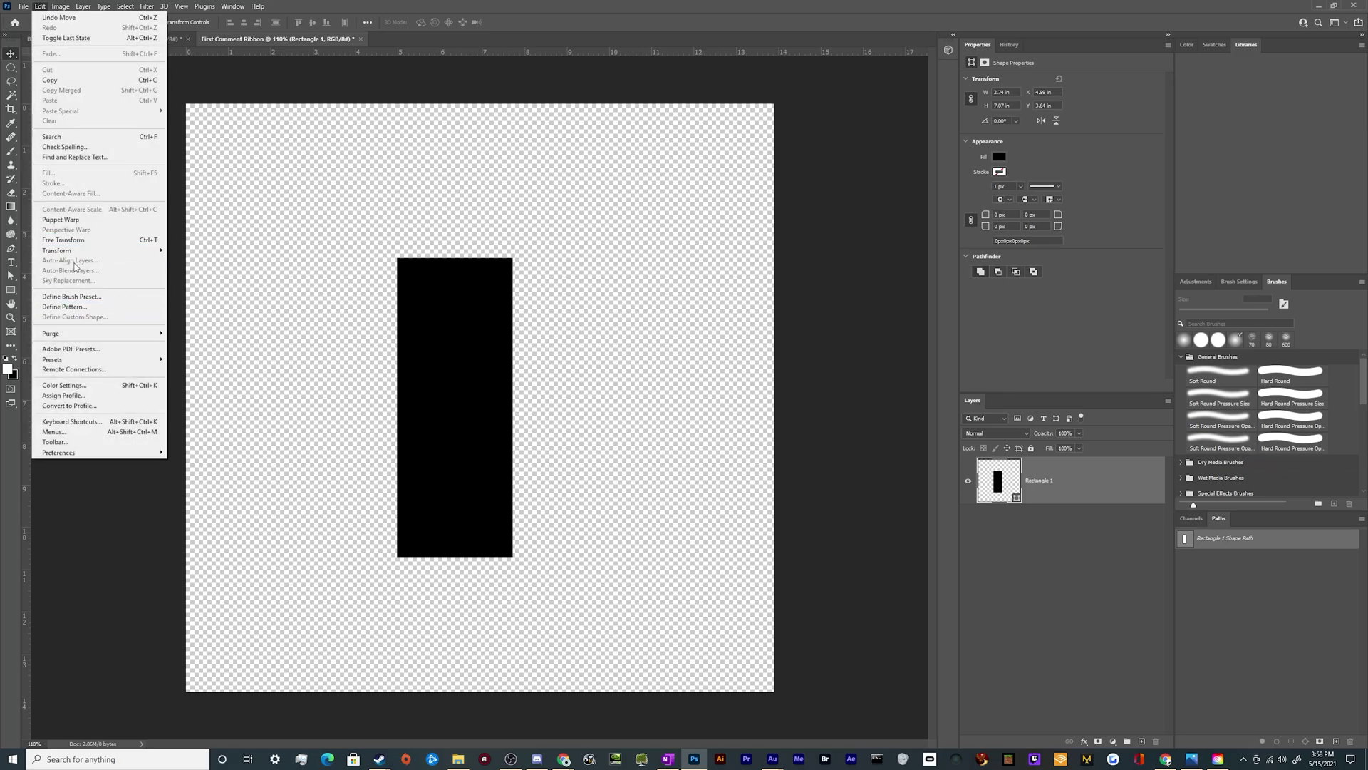
# Warp the rectangle, bending its bottom edge up into an arched notch.
pyautogui.moveTo(77, 250)
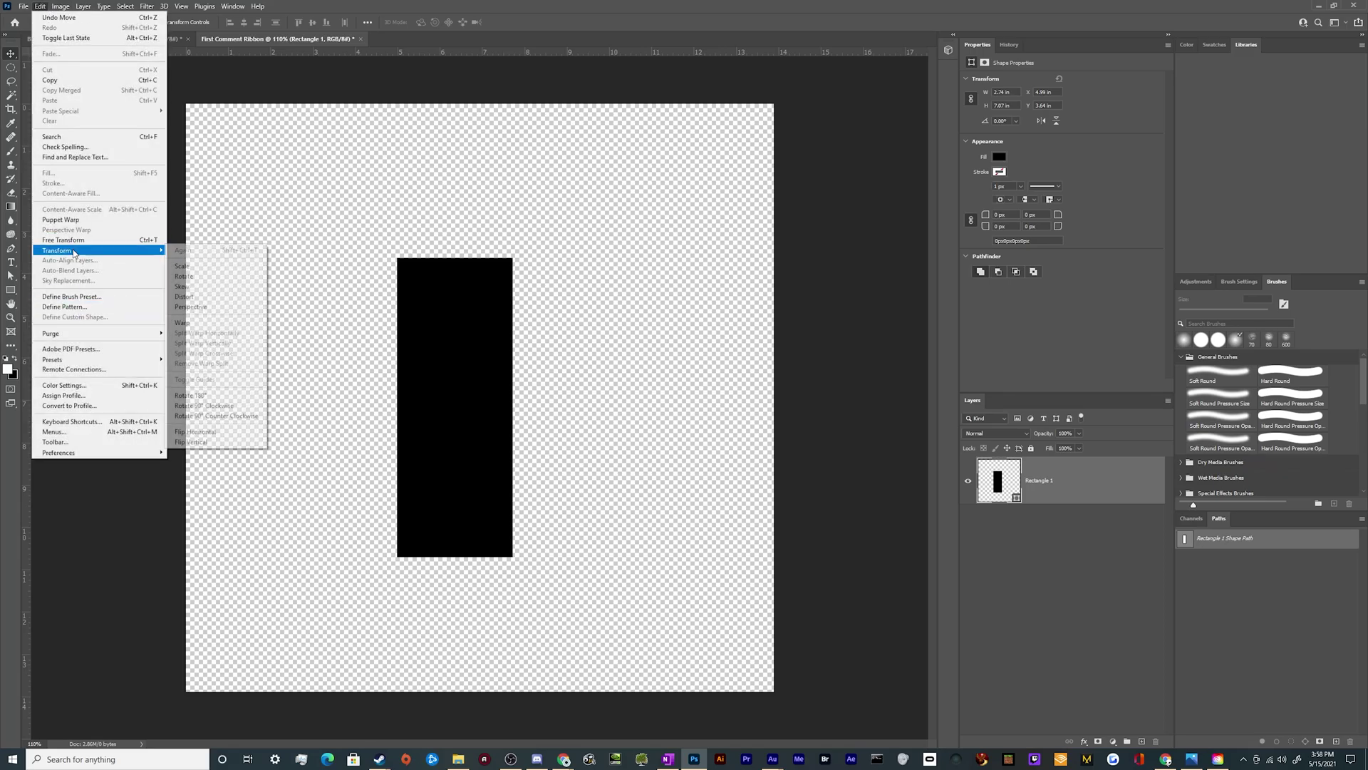
pyautogui.click(187, 323)
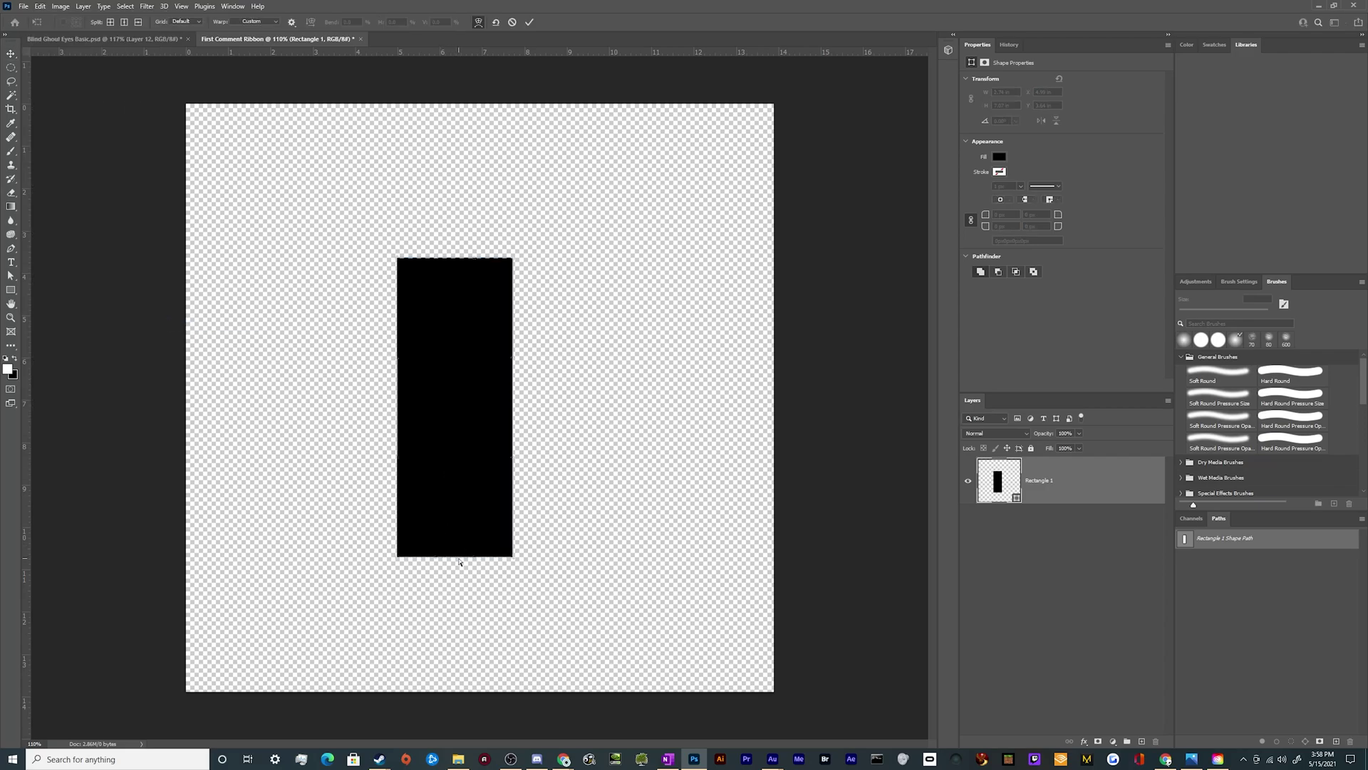
pyautogui.moveTo(457, 558); pyautogui.dragTo(456, 482)
pyautogui.moveTo(456, 482)
pyautogui.mouseDown()
pyautogui.moveTo(456, 416)
pyautogui.moveTo(456, 479)
pyautogui.mouseUp()
pyautogui.press('Return')
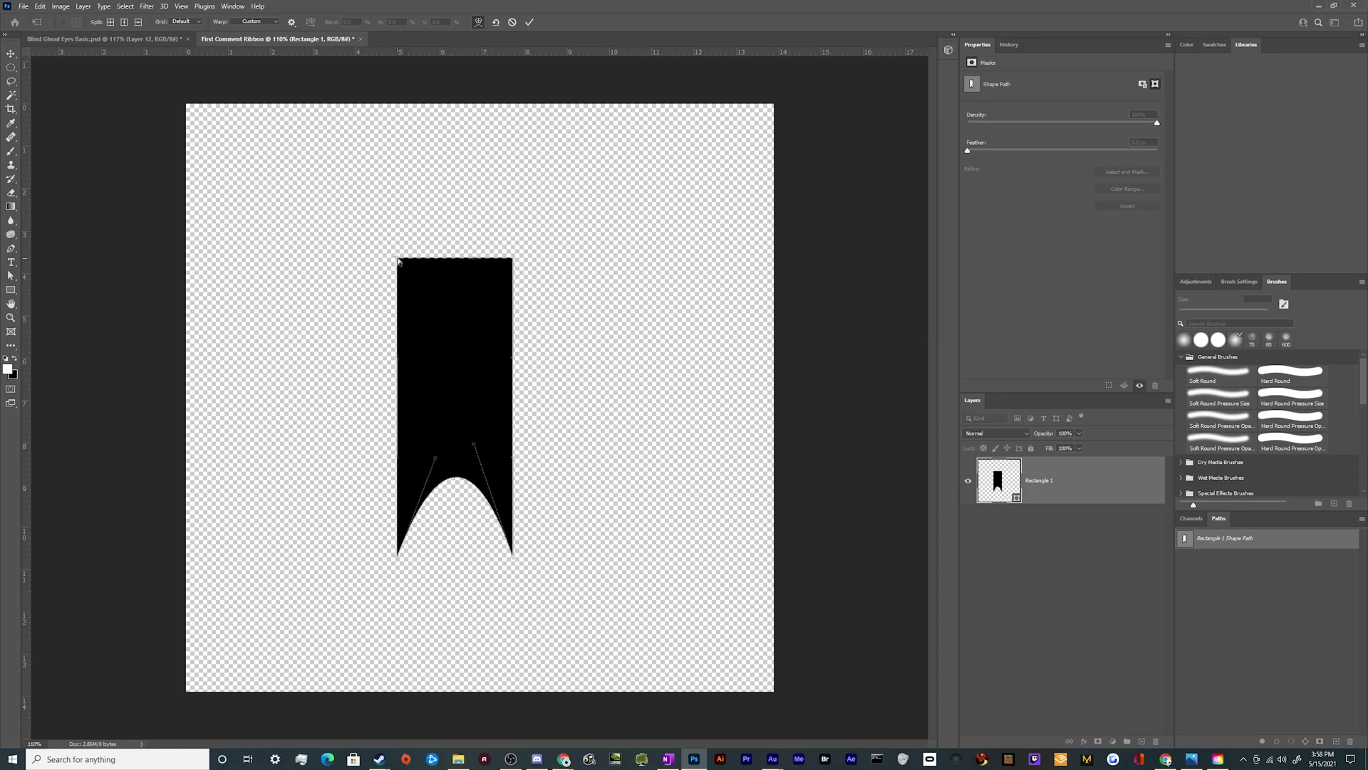
# Pull the top corners and bottom tails inward to taper the ribbon, then commit the warp.
pyautogui.moveTo(398, 256); pyautogui.dragTo(414, 258)
pyautogui.moveTo(513, 265); pyautogui.dragTo(497, 263)
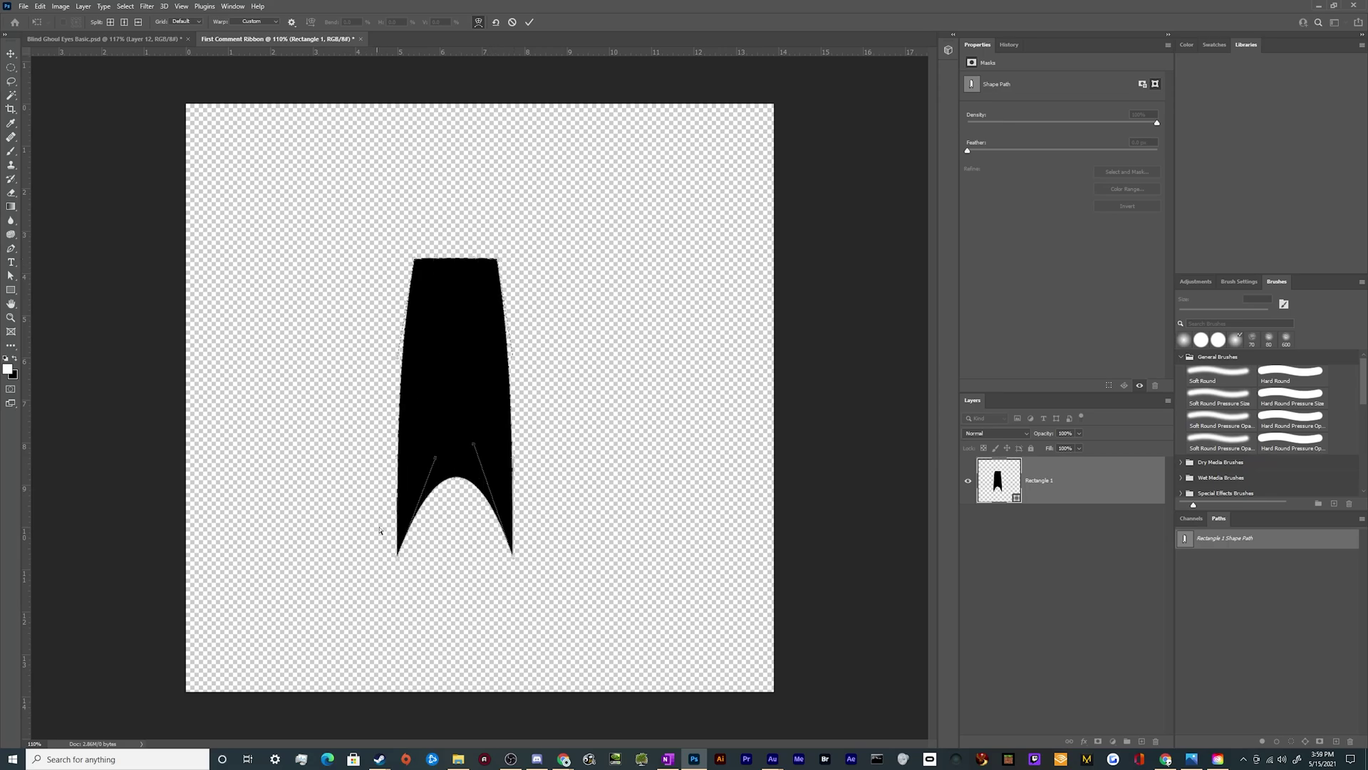
pyautogui.moveTo(399, 558); pyautogui.dragTo(412, 545)
pyautogui.moveTo(509, 557); pyautogui.dragTo(498, 549)
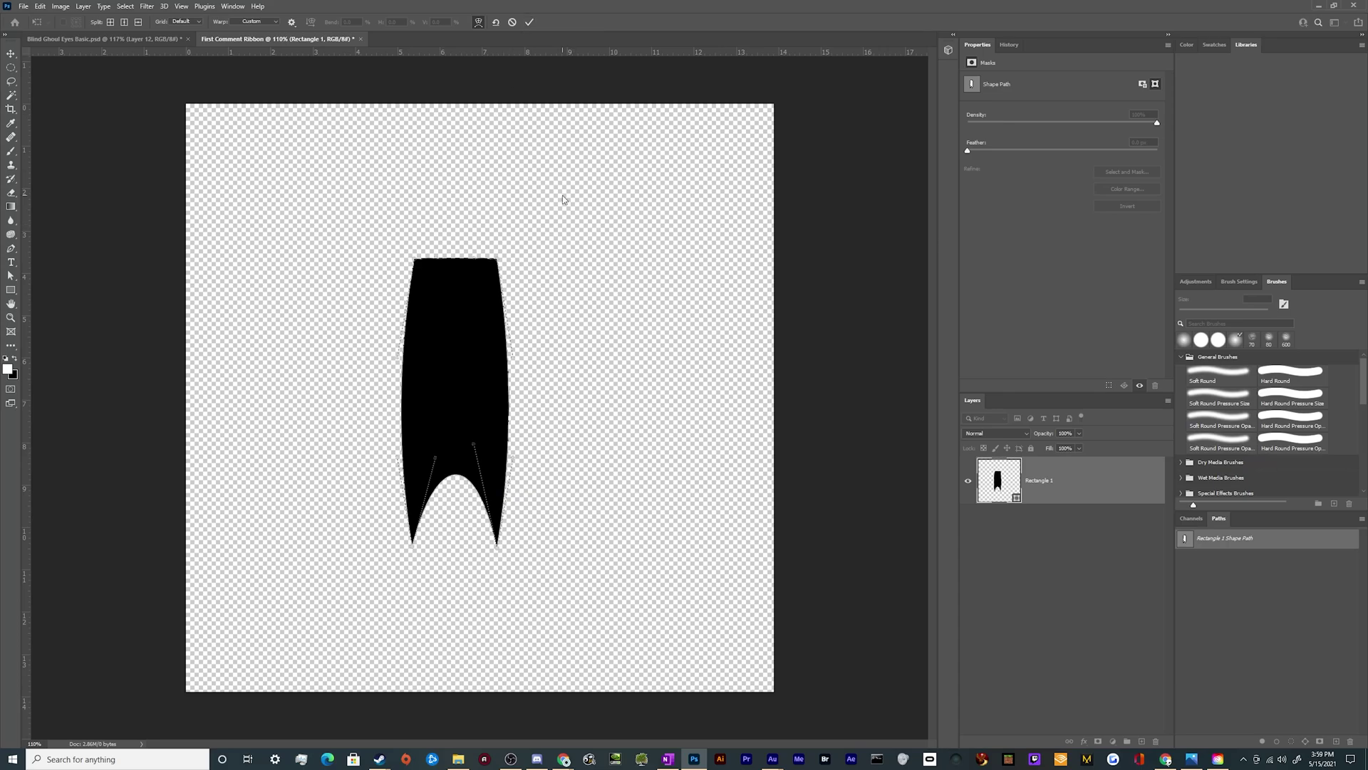
pyautogui.hotkey('alt', 'space')
pyautogui.press('Escape')
pyautogui.press('Return')
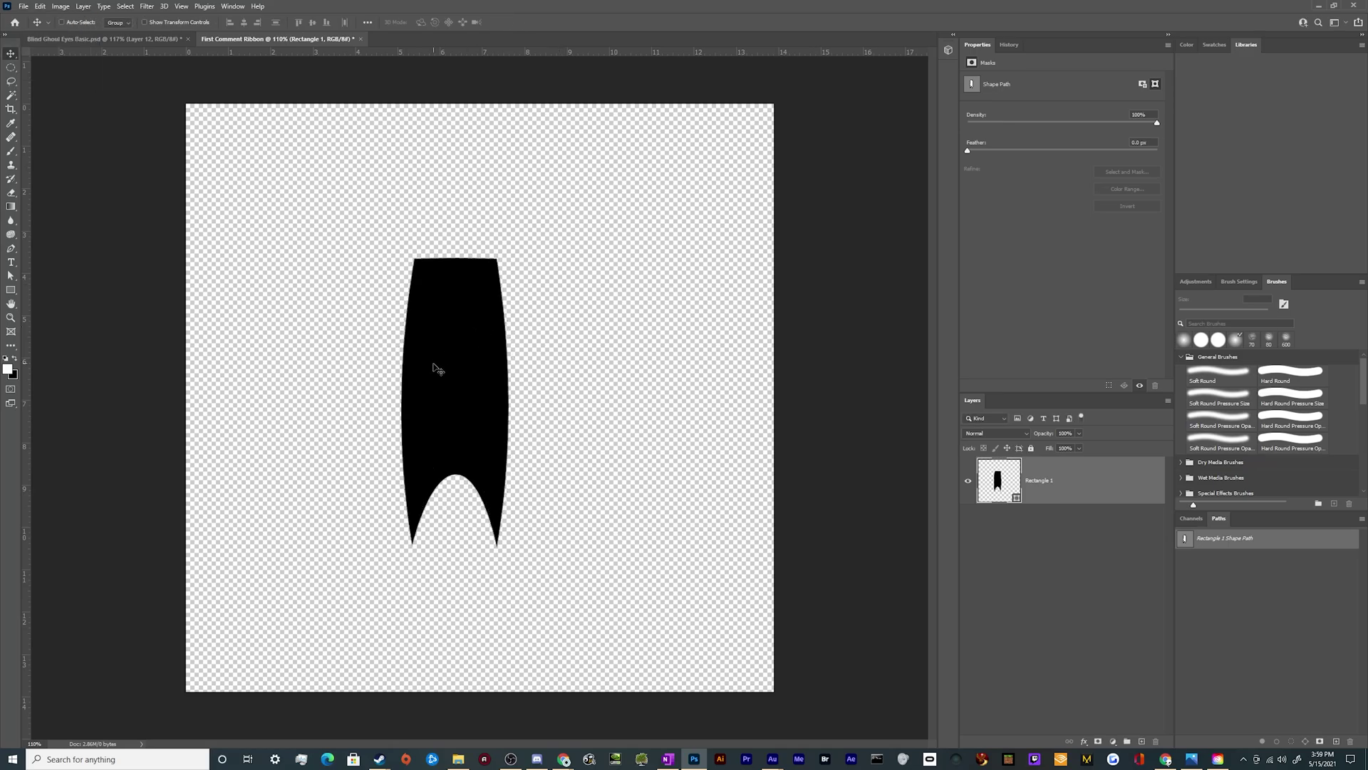
# Move the ribbon lower, enlarge it to about 112%, and bring up the 2021 Tutorial Channel folder.
pyautogui.moveTo(436, 366); pyautogui.dragTo(454, 437)
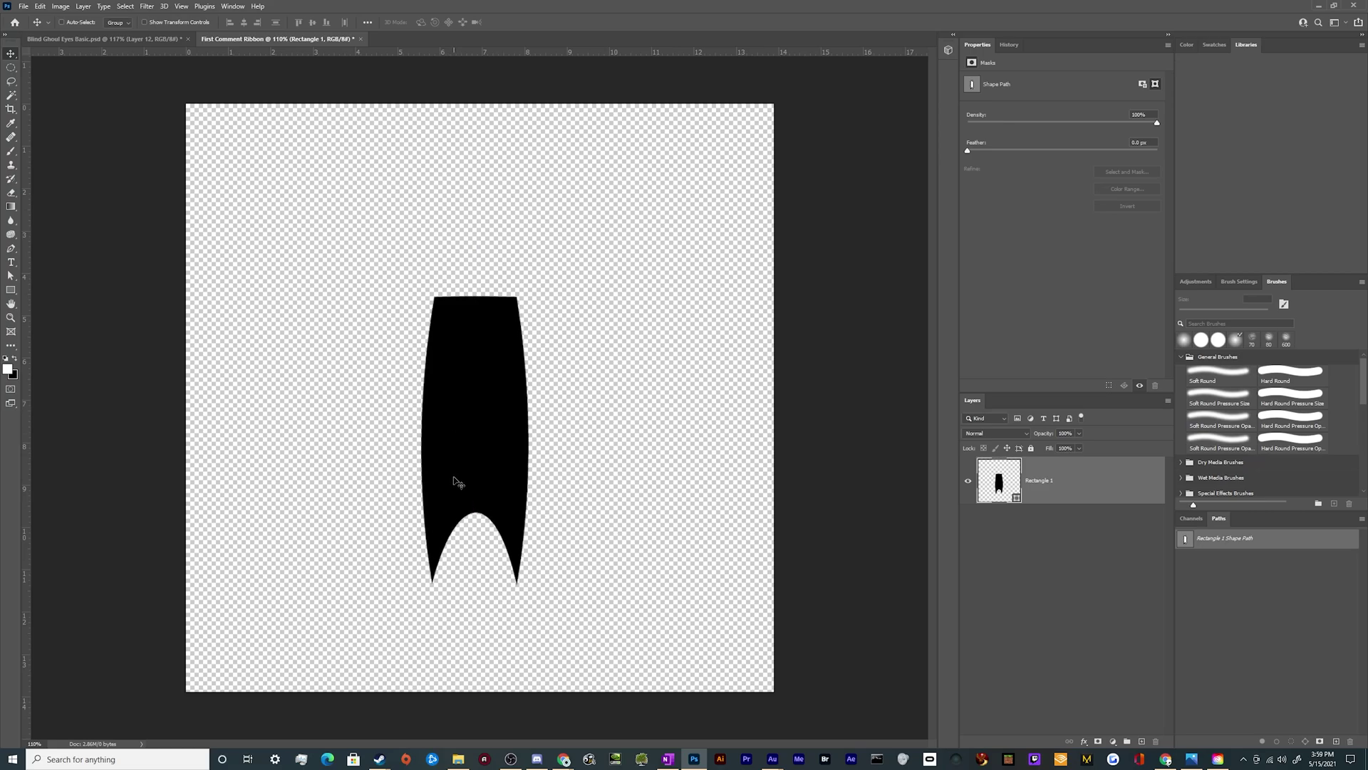
pyautogui.moveTo(495, 482); pyautogui.dragTo(491, 532)
pyautogui.hotkey('ctrl', 't')
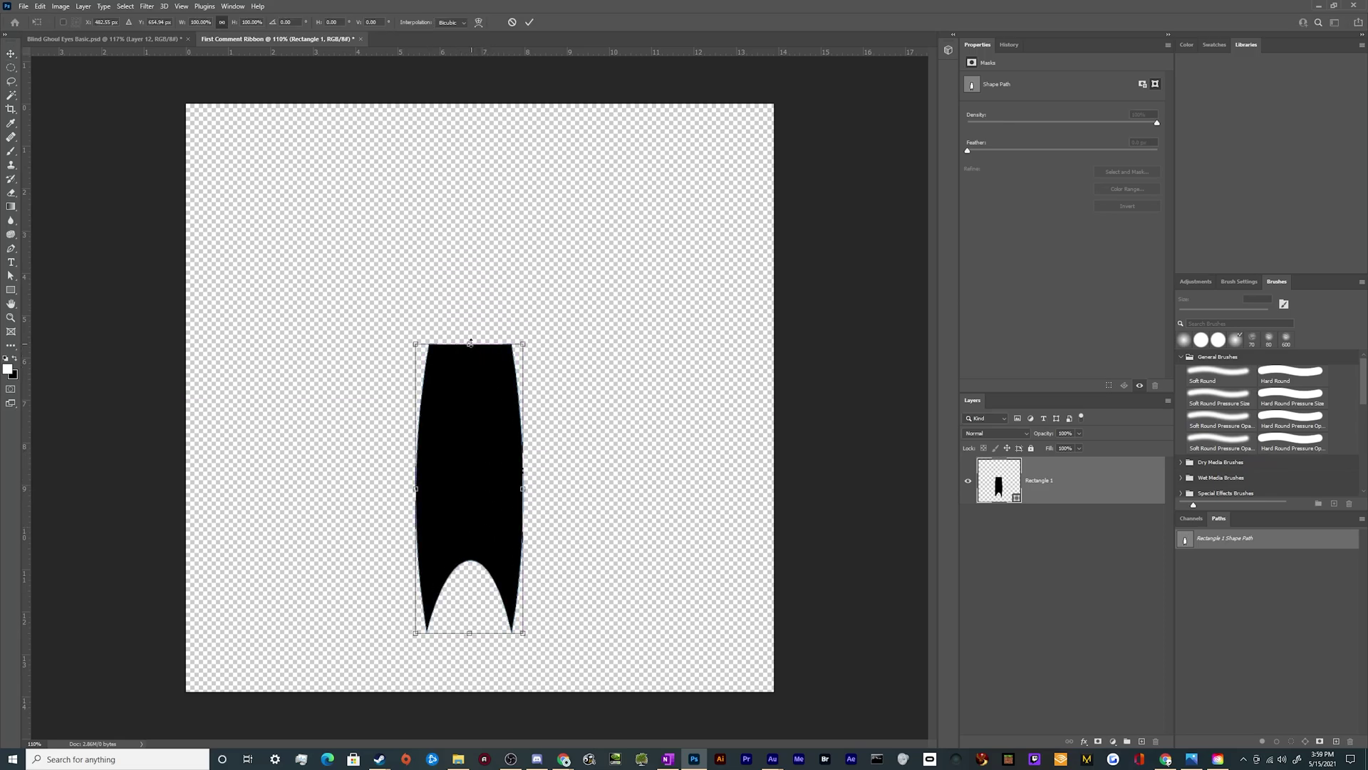
pyautogui.moveTo(470, 344); pyautogui.dragTo(470, 309)
pyautogui.press('Return')
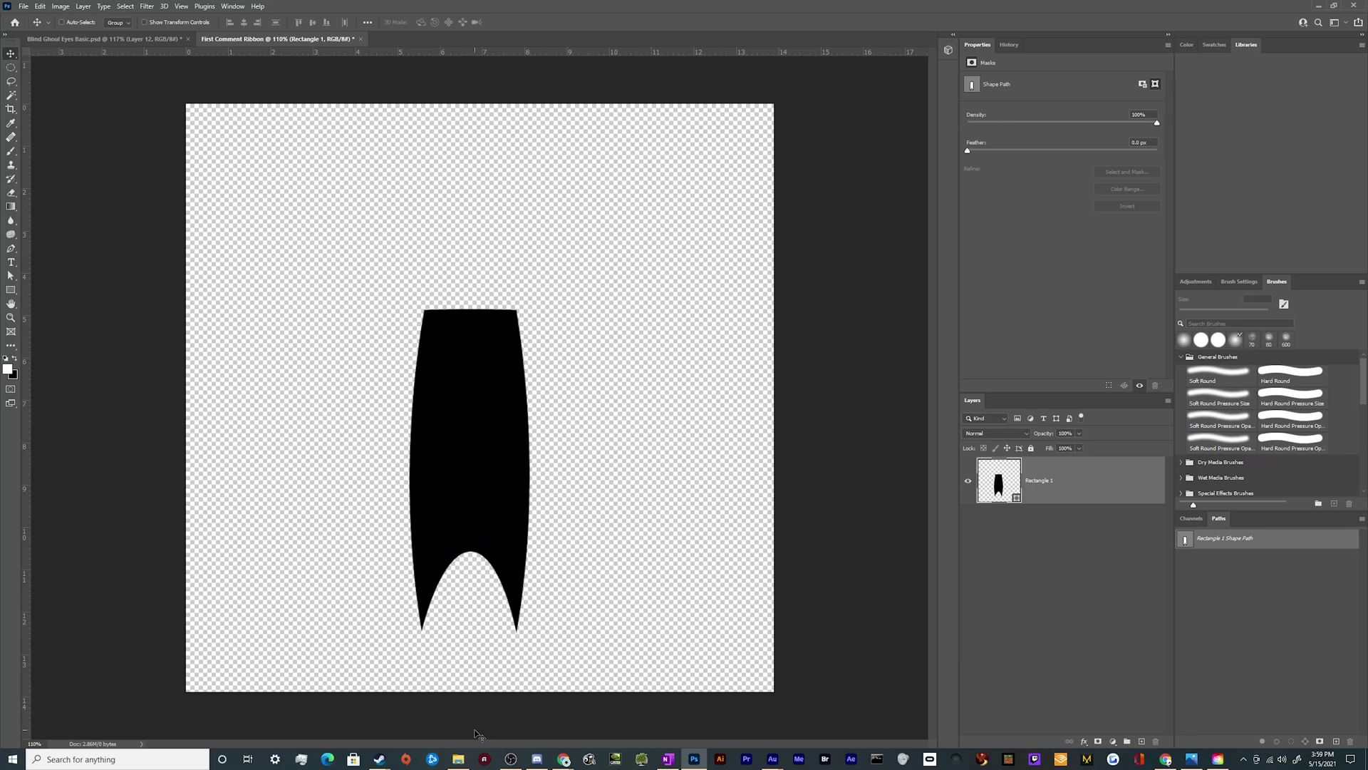
pyautogui.click(458, 759)
# Open 'LOW POLY BG Intro Dark' with Adobe Photoshop 2021 from File Explorer.
pyautogui.moveTo(662, 201); pyautogui.dragTo(939, 213)
pyautogui.doubleClick(902, 281)
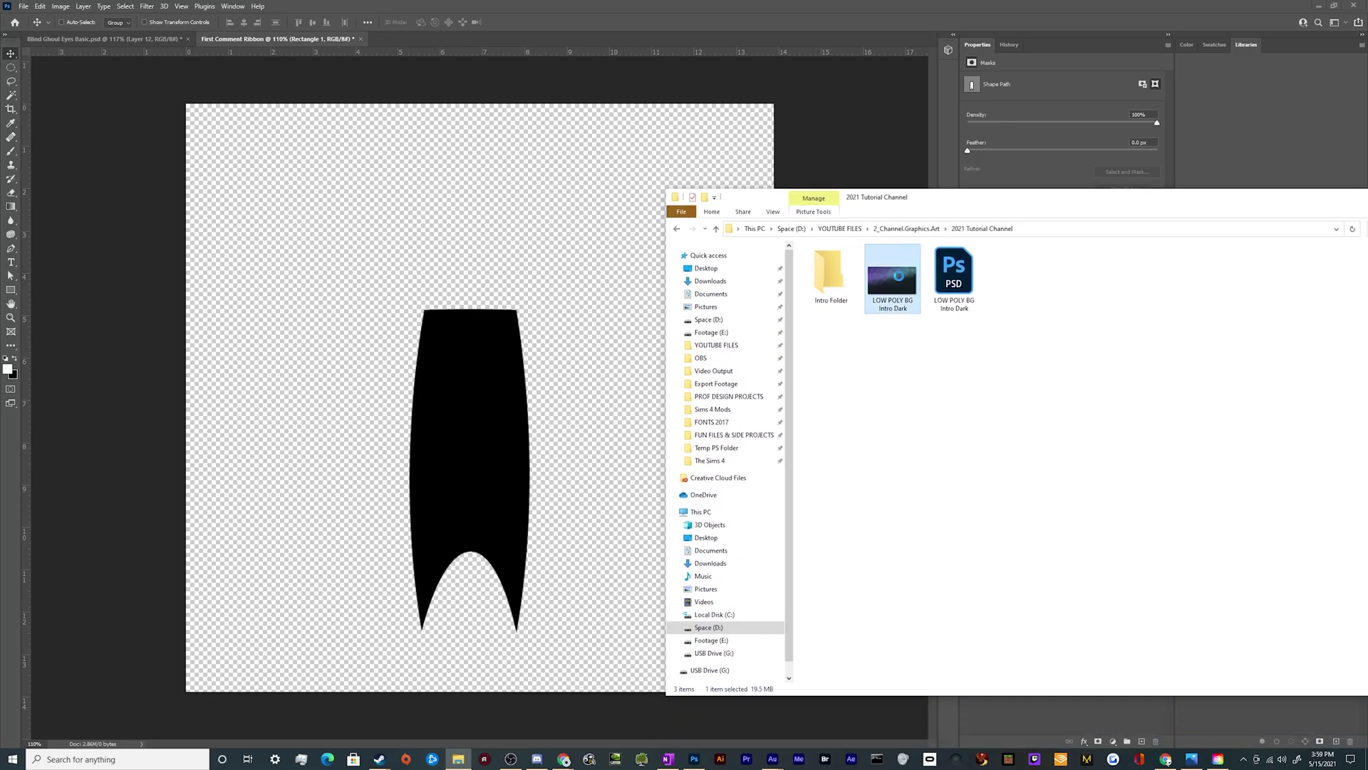
pyautogui.rightClick(899, 277)
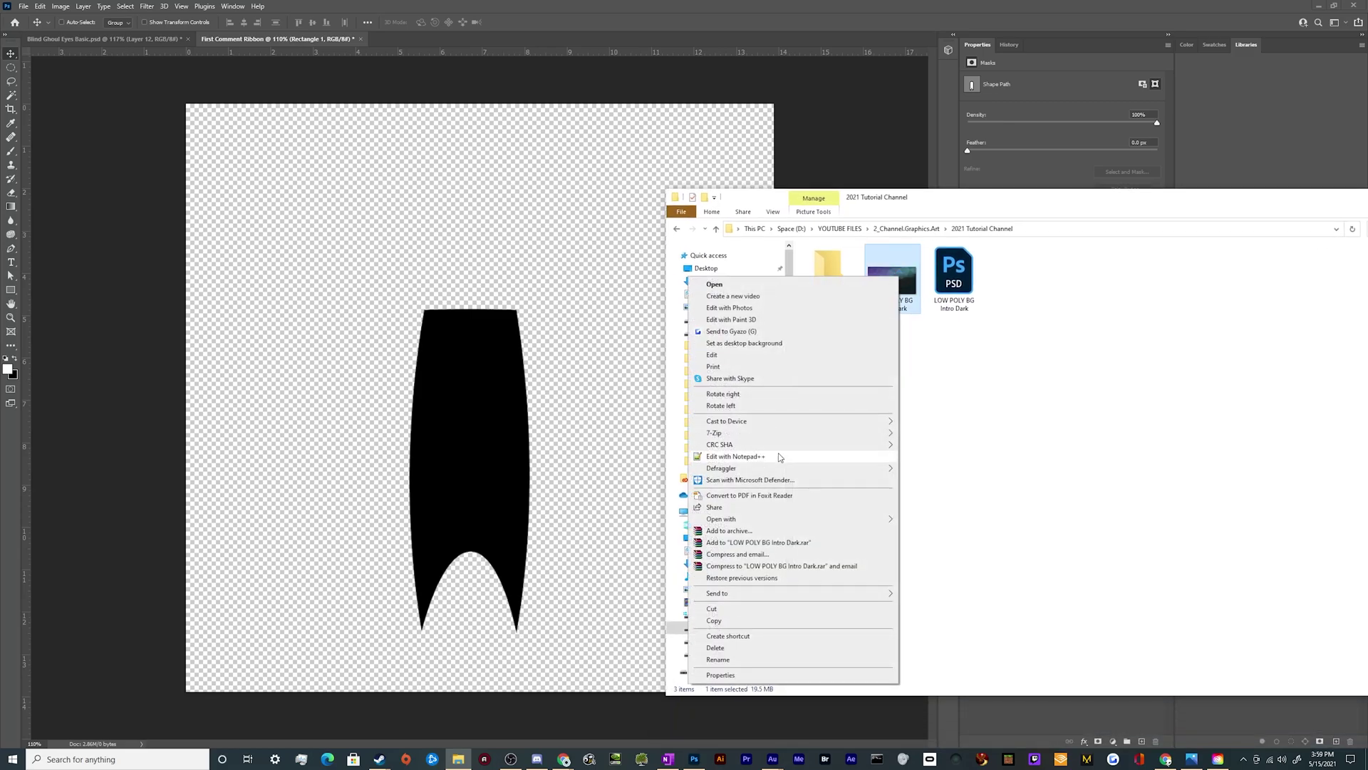
pyautogui.moveTo(773, 522)
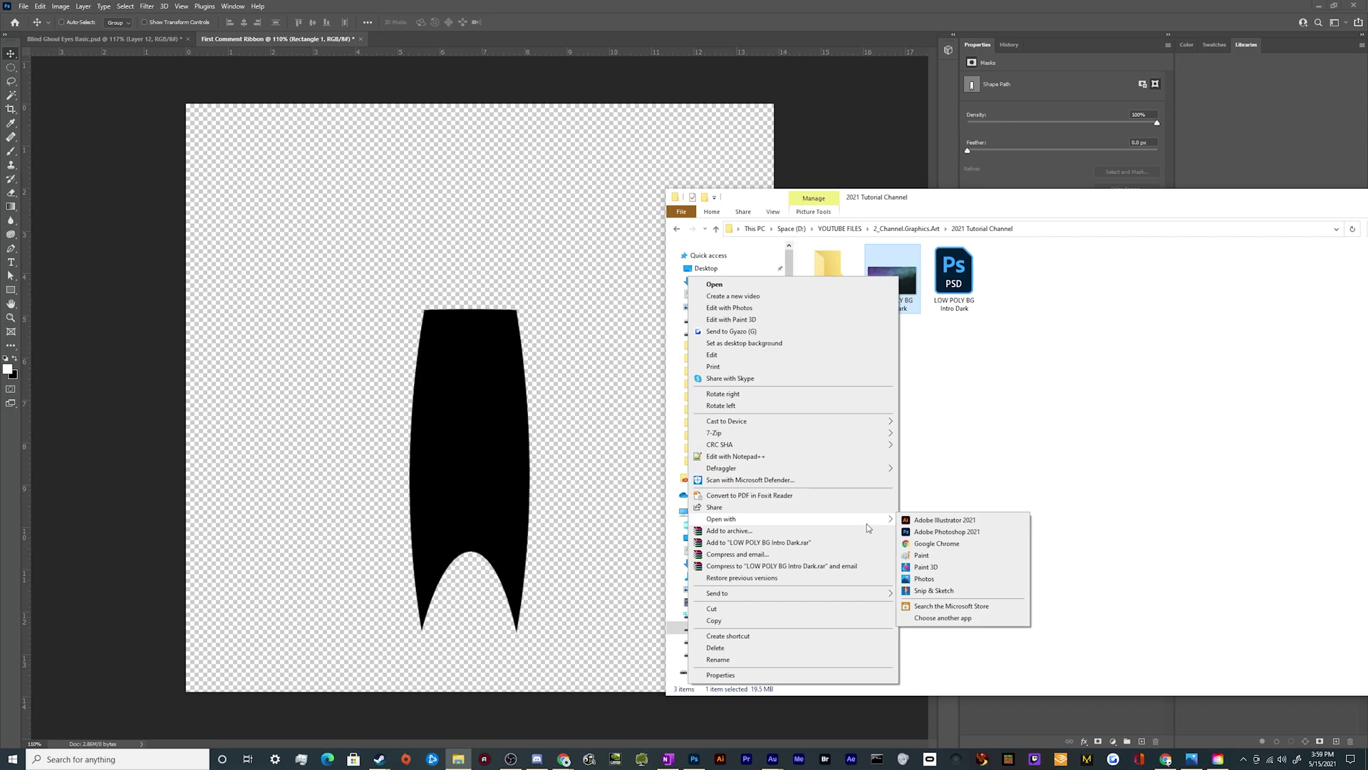
pyautogui.click(933, 530)
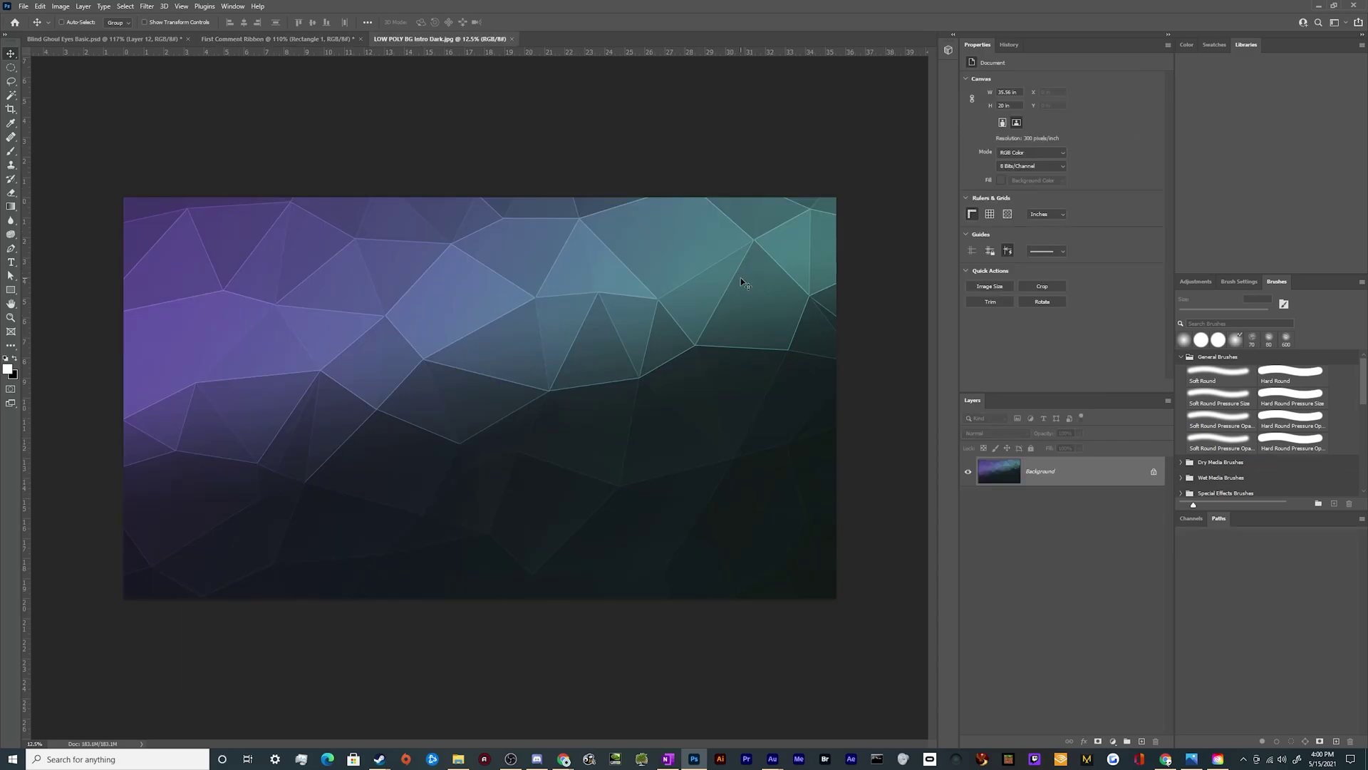
# Paste the whole low-poly background into the Rectangle 1 ribbon selection.
pyautogui.hotkey('ctrl', 'a')
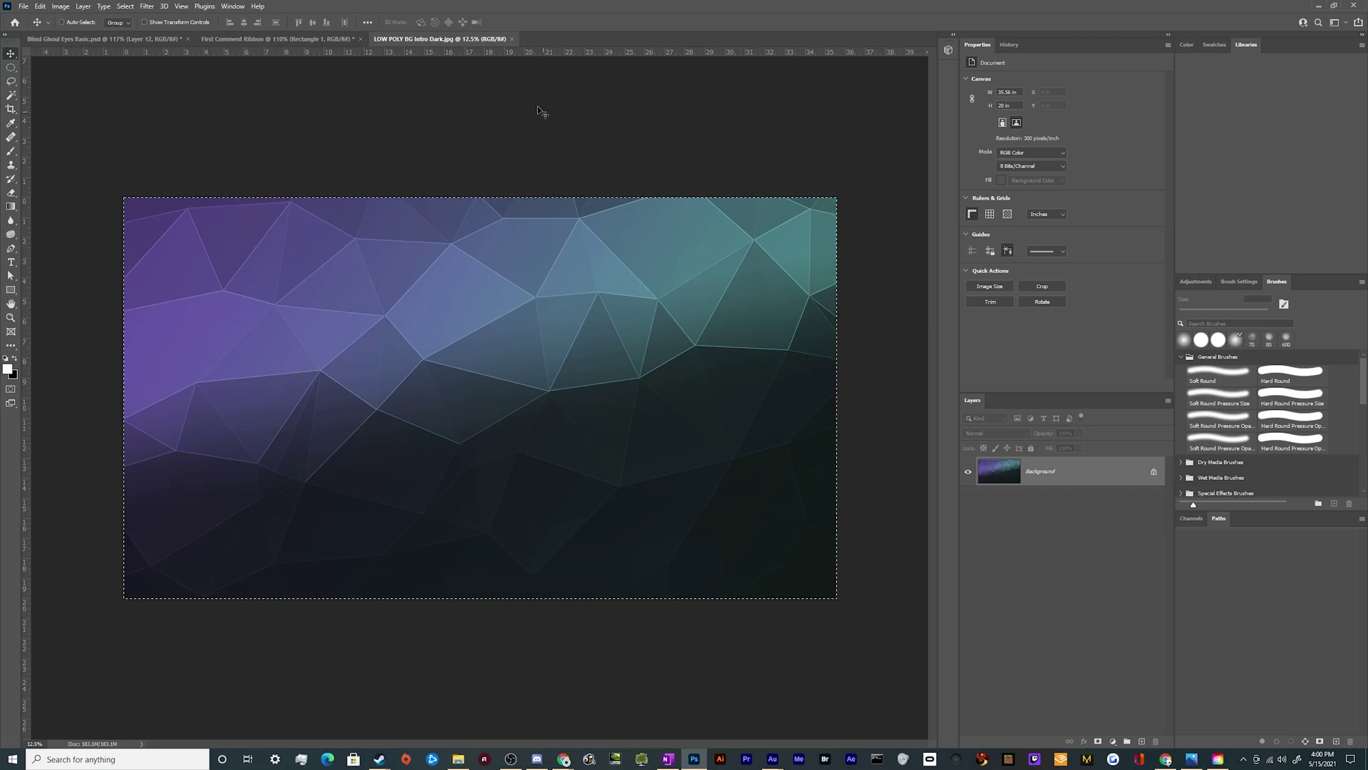
pyautogui.click(315, 39)
pyautogui.moveTo(541, 427); pyautogui.dragTo(536, 396)
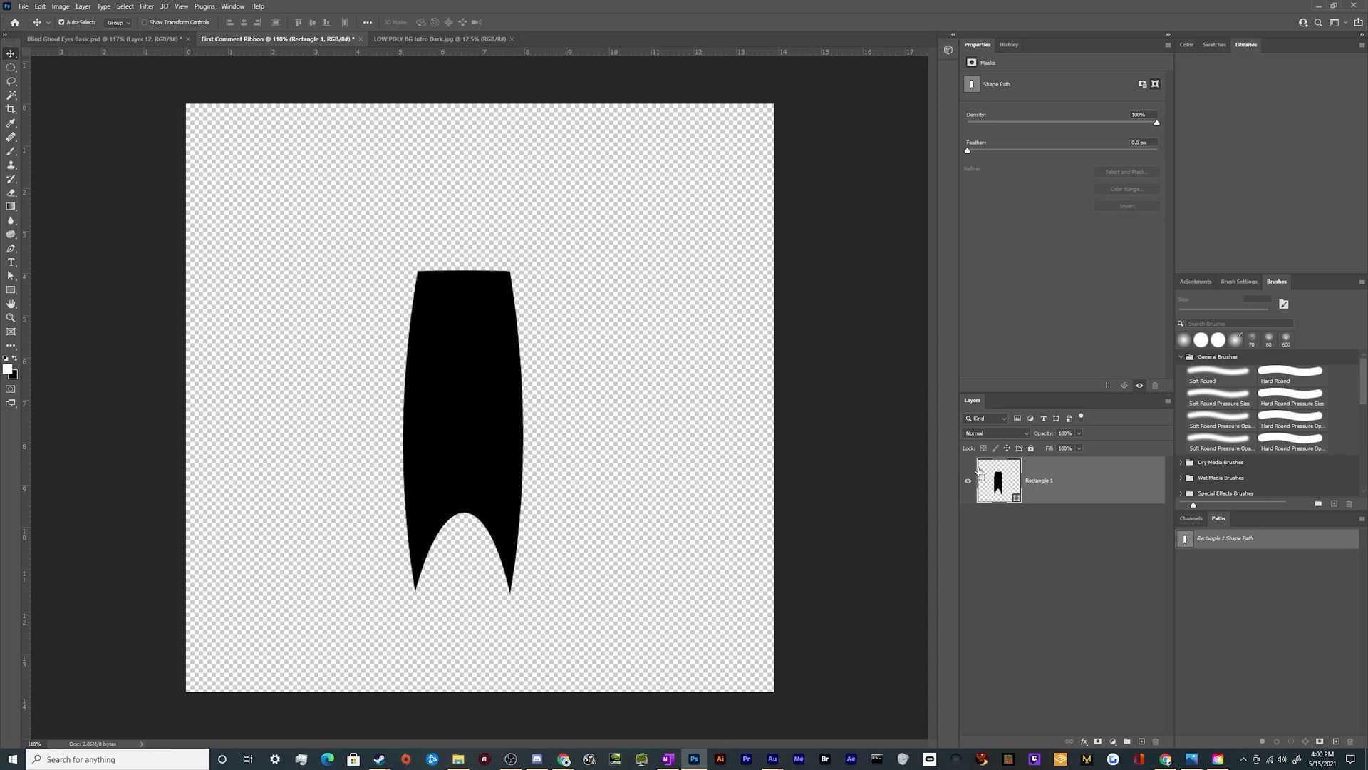
pyautogui.press('ctrl')
pyautogui.keyDown('ctrl'); pyautogui.click(1012, 486); pyautogui.keyUp('ctrl')
pyautogui.press('ctrl')
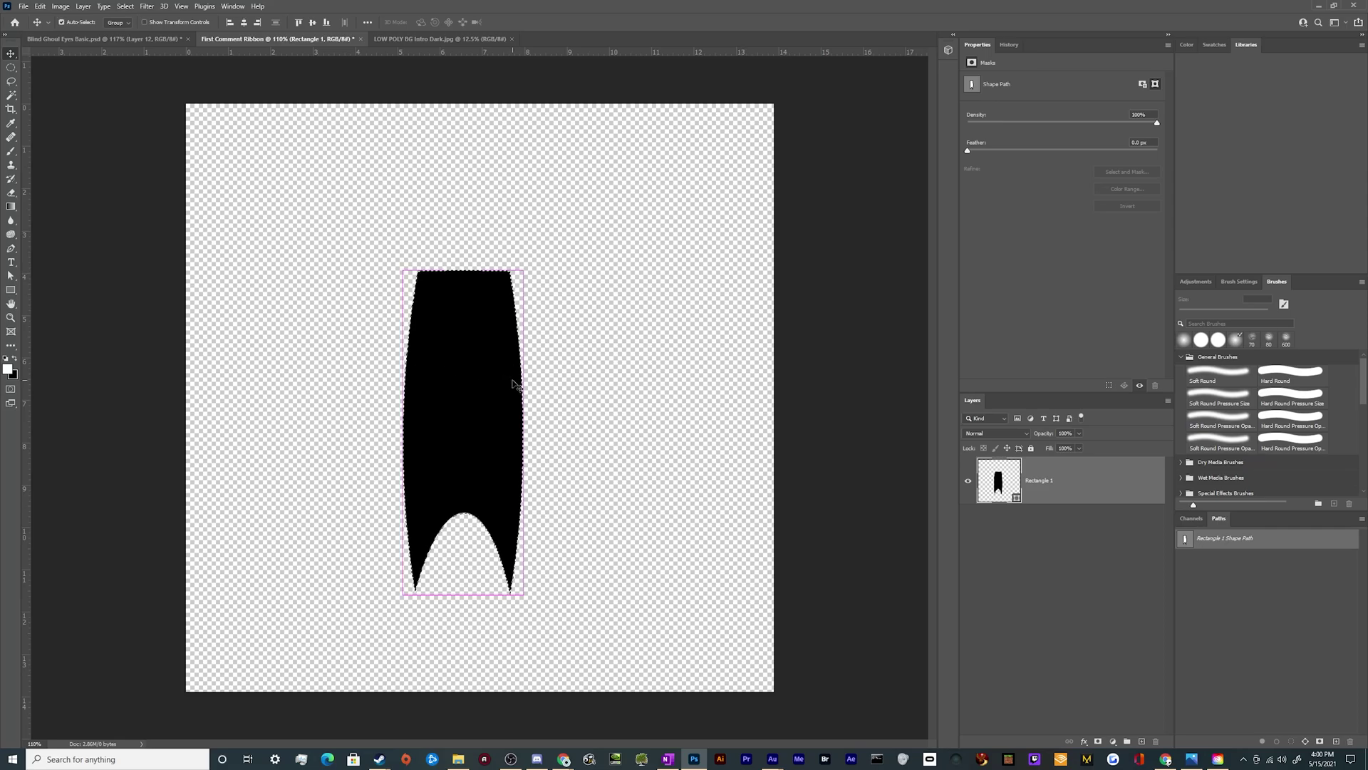
pyautogui.hotkey('ctrl', 'alt', 'shift', 'v')
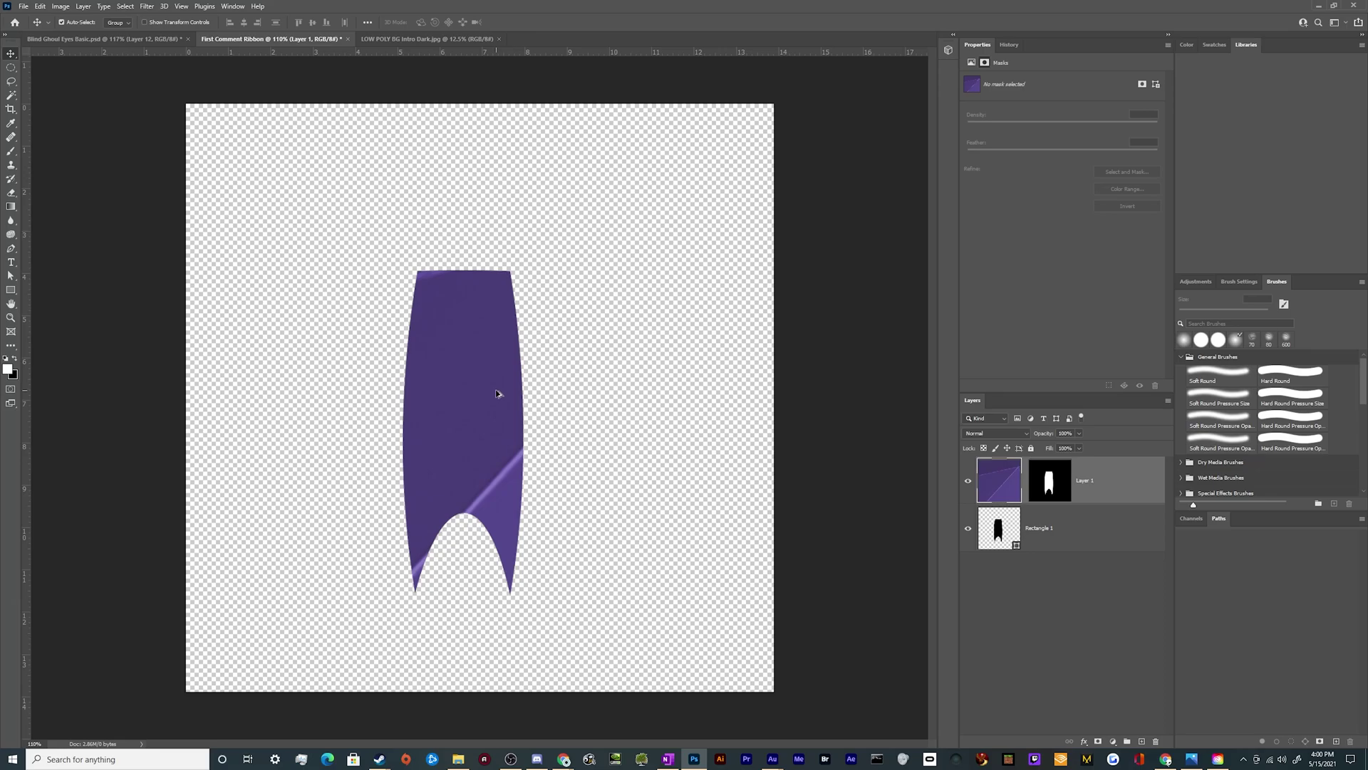
# Shrink the pasted Layer 1 texture to about 12.5%.
pyautogui.click(432, 39)
pyautogui.click(339, 40)
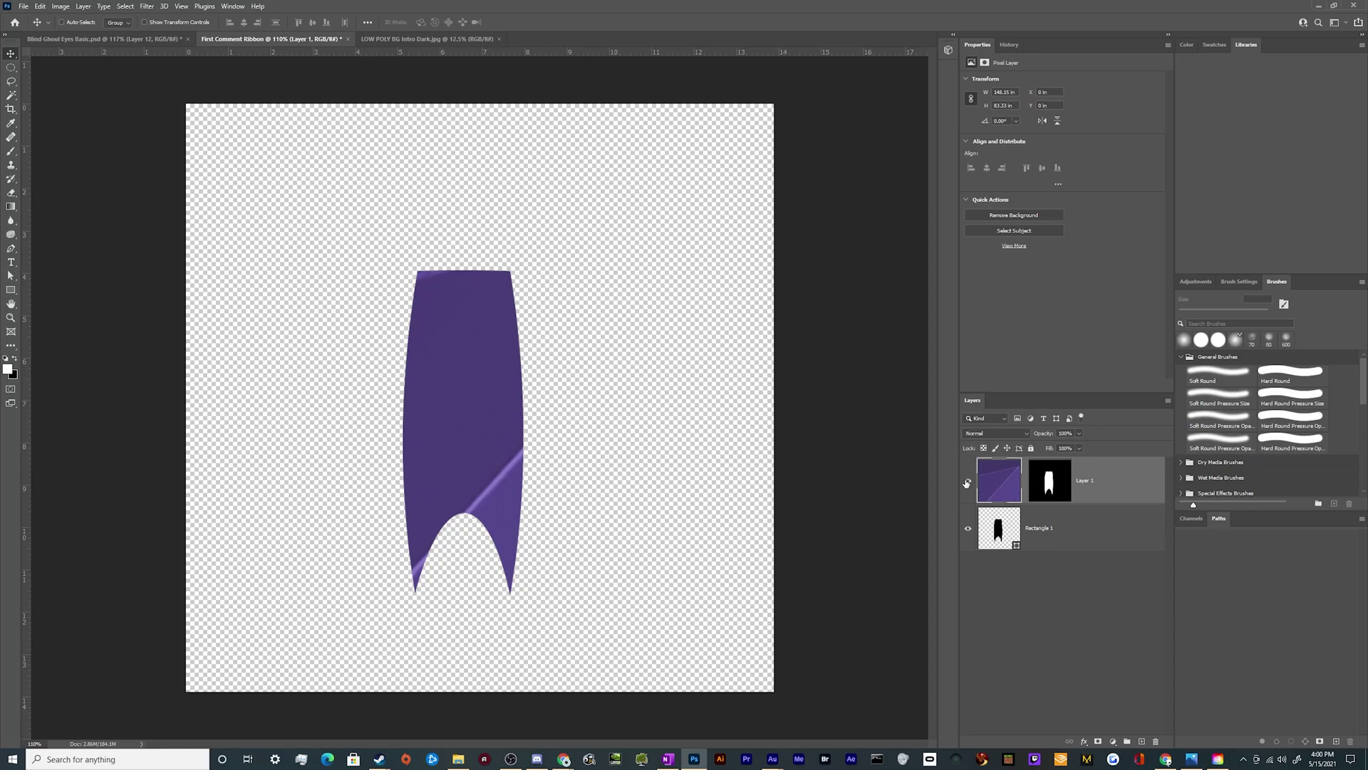
pyautogui.click(1049, 482)
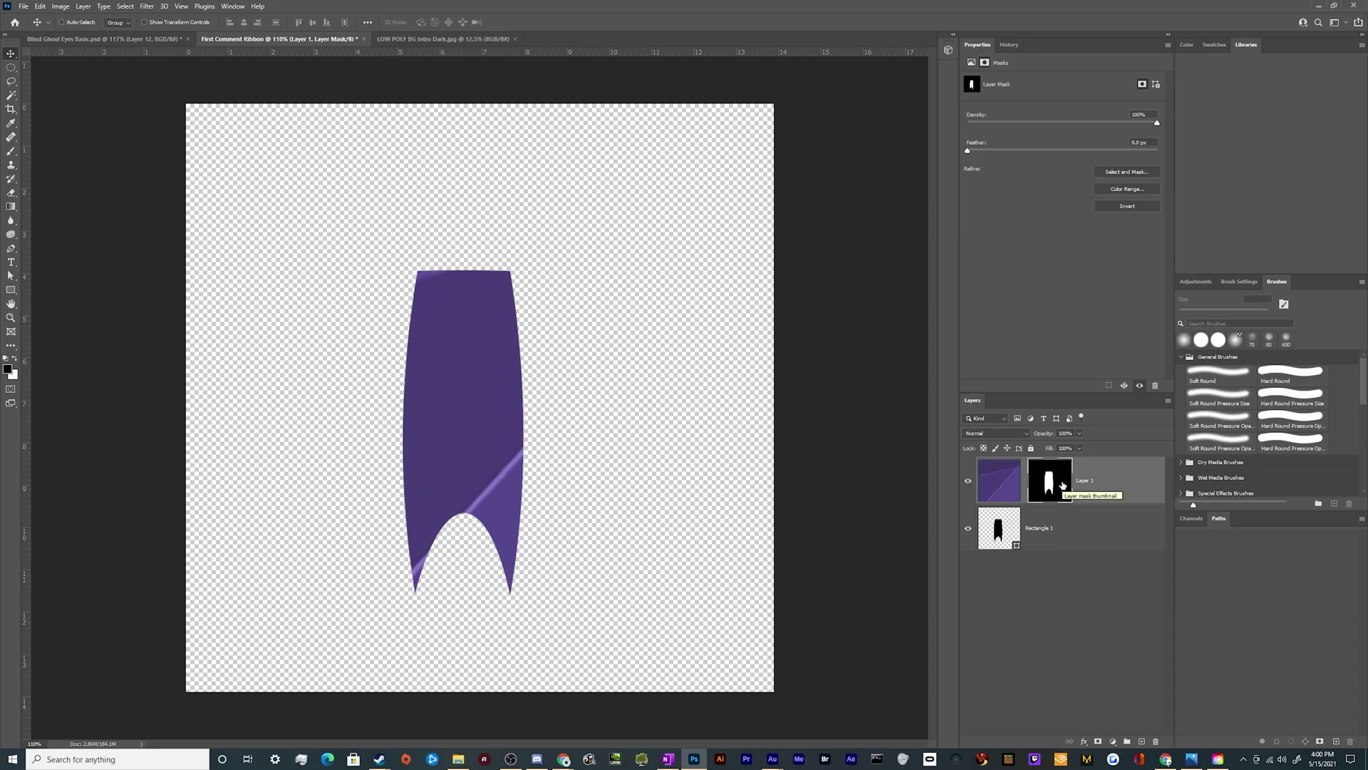
pyautogui.click(996, 488)
pyautogui.scroll(-3, 473, 381)
pyautogui.hotkey('ctrl', 't')
pyautogui.scroll(-5, 453, 447)
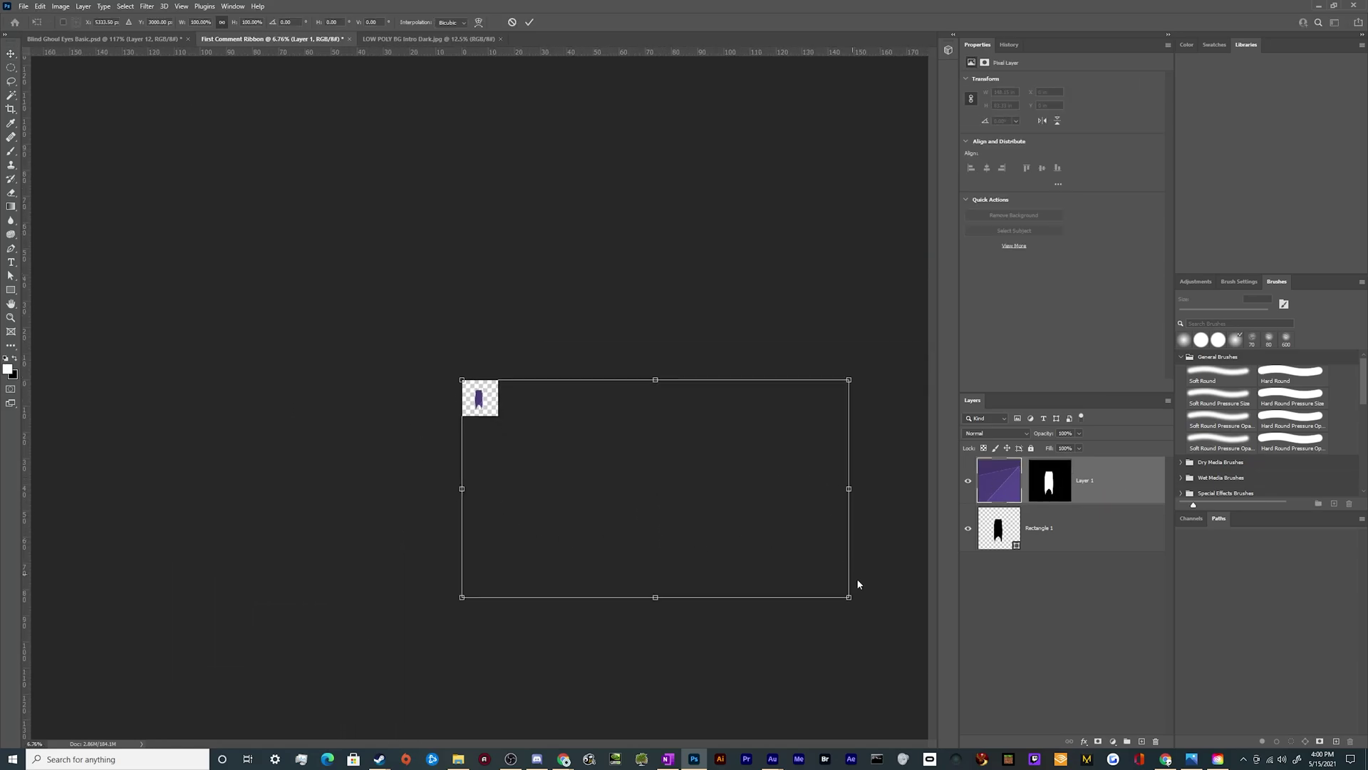
pyautogui.moveTo(848, 596); pyautogui.dragTo(510, 407)
pyautogui.scroll(4, 427, 364)
pyautogui.scroll(2, 481, 398)
# Rotate the texture to about -9° and position it so purple facets fill the ribbon.
pyautogui.moveTo(582, 331); pyautogui.dragTo(412, 436)
pyautogui.moveTo(597, 488); pyautogui.dragTo(595, 436)
pyautogui.moveTo(541, 214); pyautogui.dragTo(617, 342)
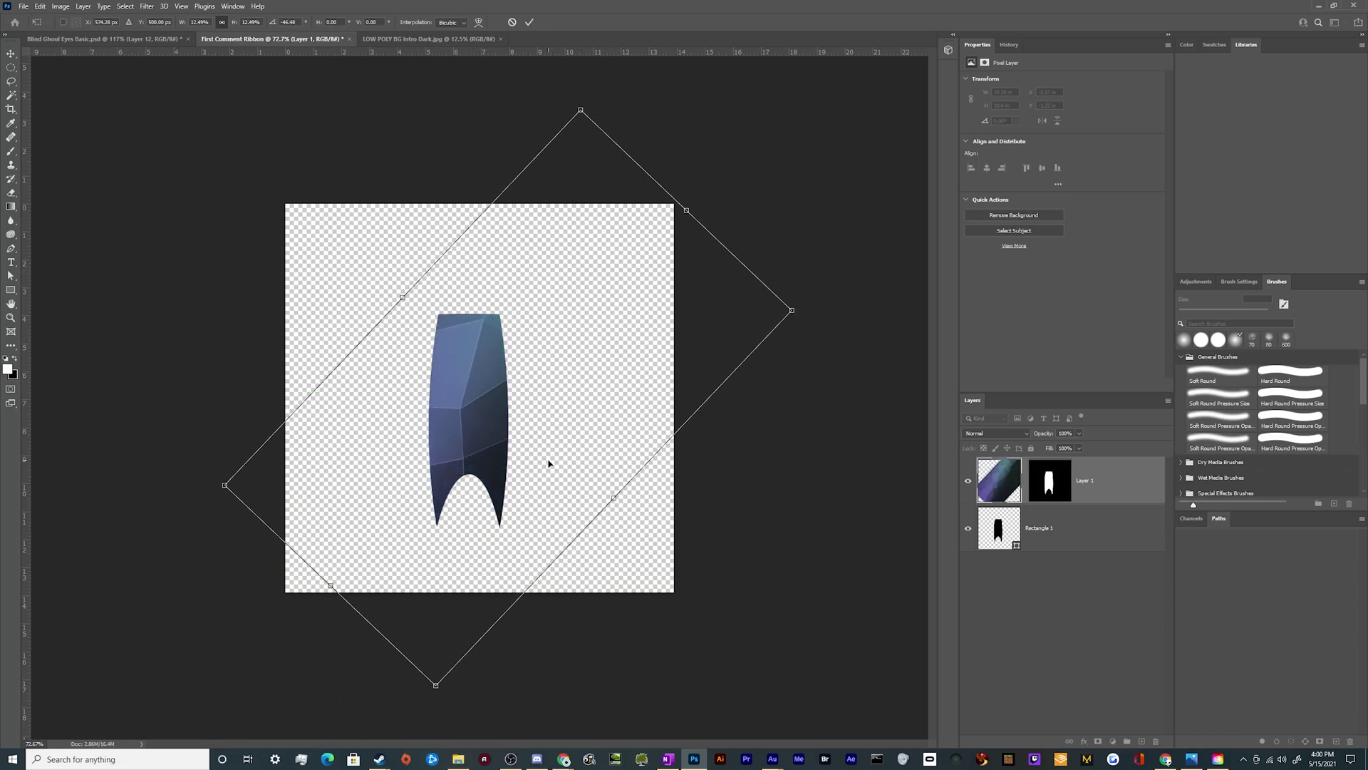
pyautogui.moveTo(622, 475); pyautogui.dragTo(641, 543)
pyautogui.moveTo(650, 352); pyautogui.dragTo(641, 396)
pyautogui.press('Return')
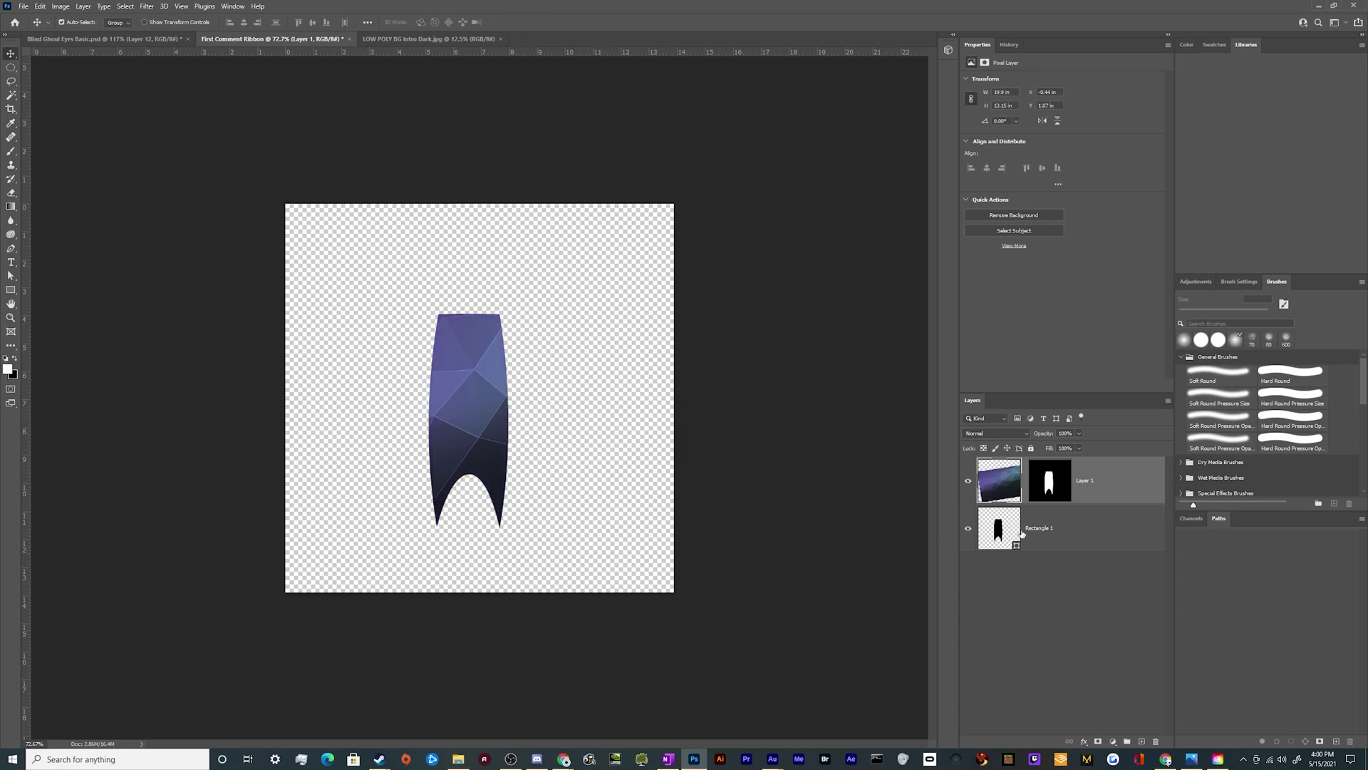
# Hide Rectangle 1 and Alt-drag two copies of the textured ribbon into three overlapping tails.
pyautogui.moveTo(510, 474); pyautogui.dragTo(467, 408)
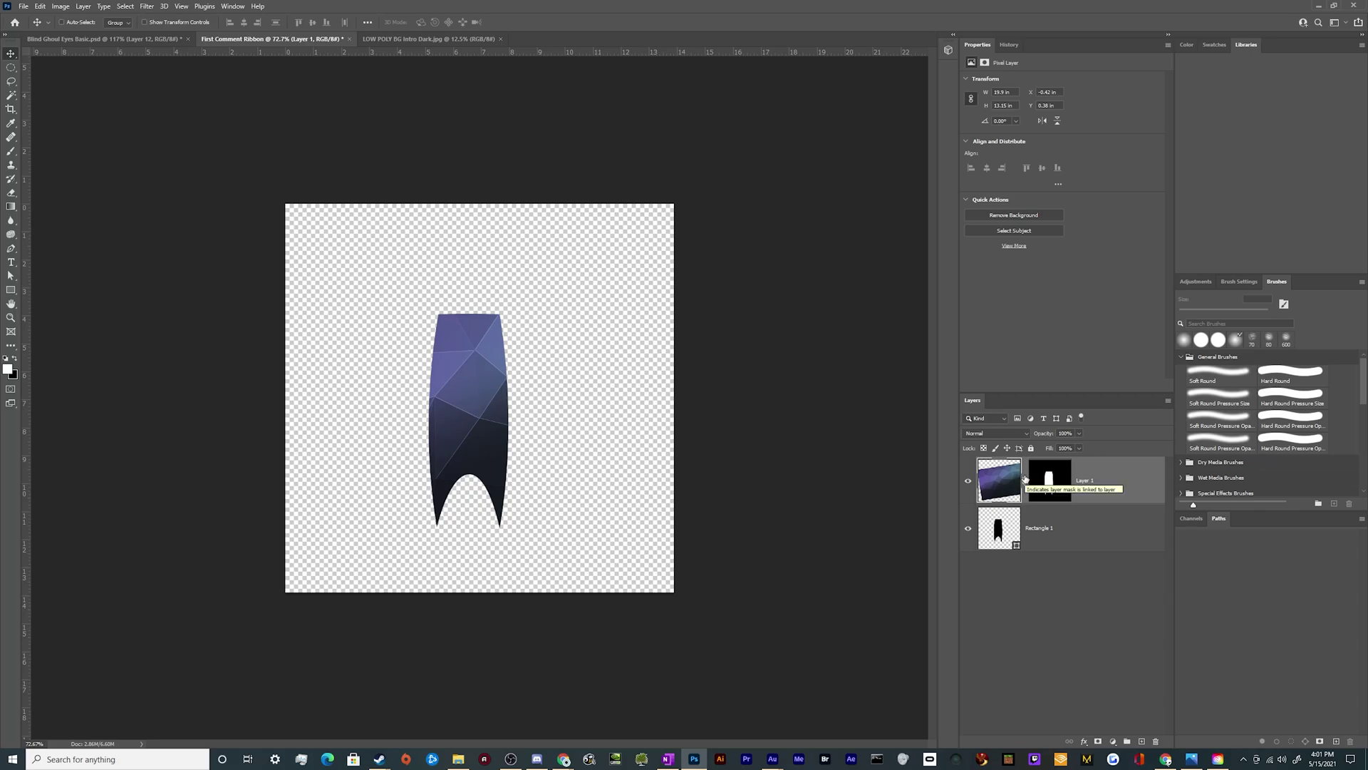
pyautogui.moveTo(399, 482); pyautogui.dragTo(474, 462)
pyautogui.click(967, 528)
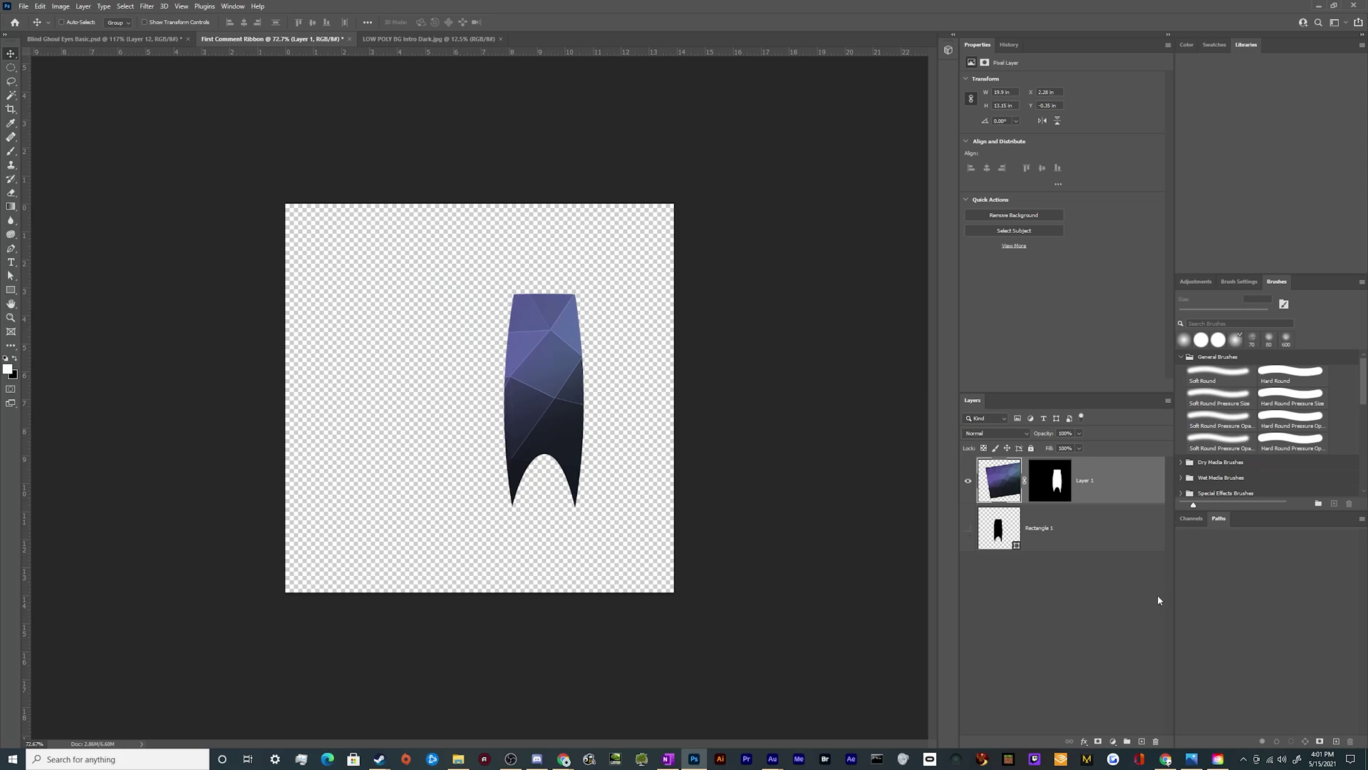
pyautogui.moveTo(550, 437); pyautogui.dragTo(480, 509)
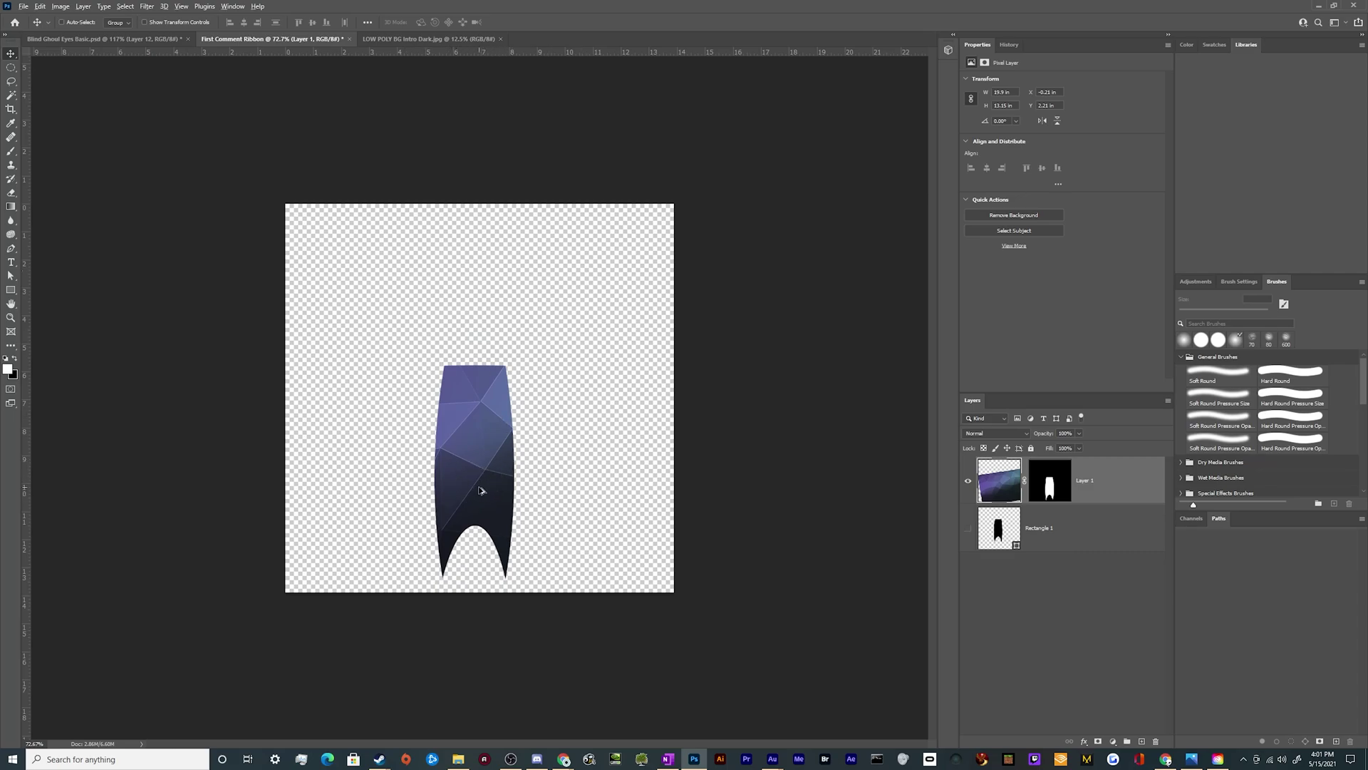
pyautogui.moveTo(490, 499); pyautogui.dragTo(360, 488)
pyautogui.moveTo(388, 427); pyautogui.dragTo(531, 403)
# Rotate Layer 1 copy to about -21° and shrink it to about 89%.
pyautogui.click(1093, 549)
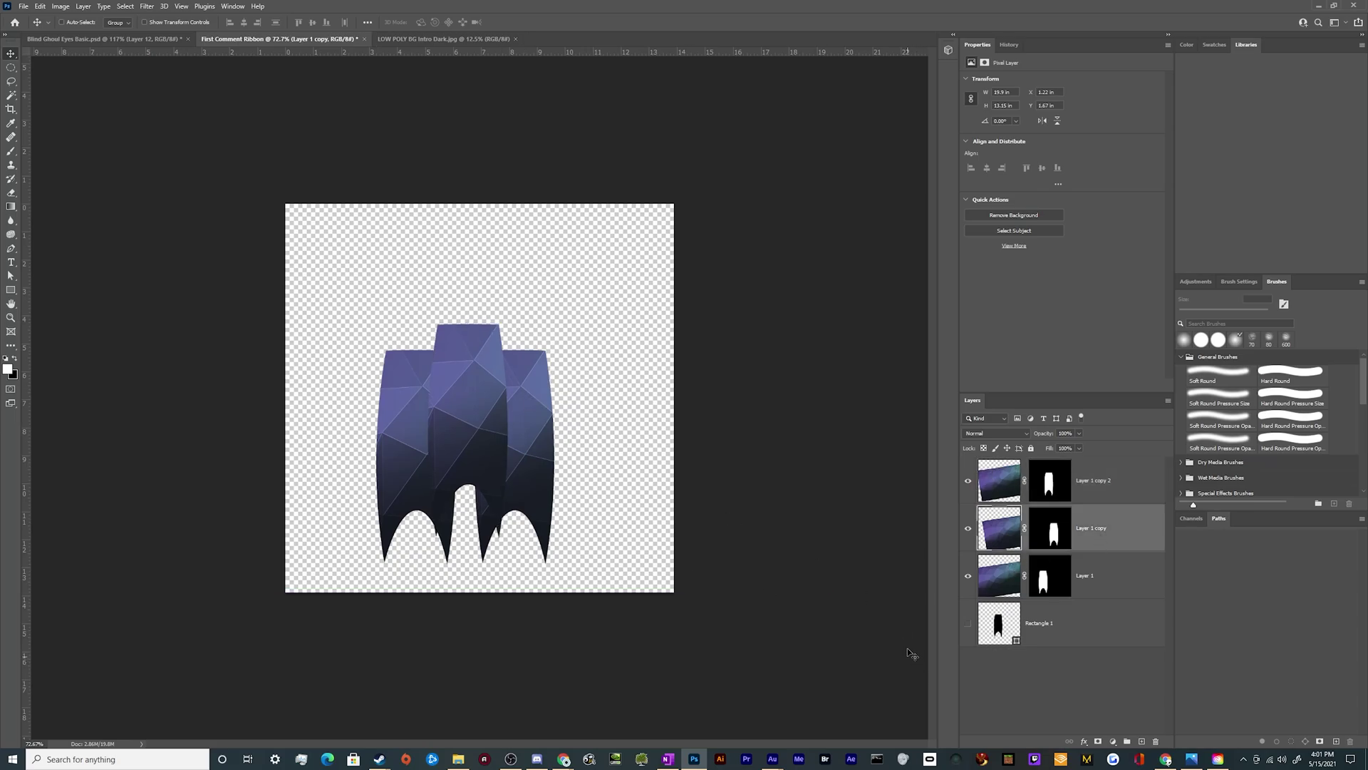
pyautogui.hotkey('ctrl', 't')
pyautogui.moveTo(890, 492); pyautogui.dragTo(897, 366)
pyautogui.moveTo(568, 509)
pyautogui.mouseDown()
pyautogui.moveTo(596, 490)
pyautogui.moveTo(579, 490)
pyautogui.mouseUp()
pyautogui.moveTo(711, 620); pyautogui.dragTo(641, 498)
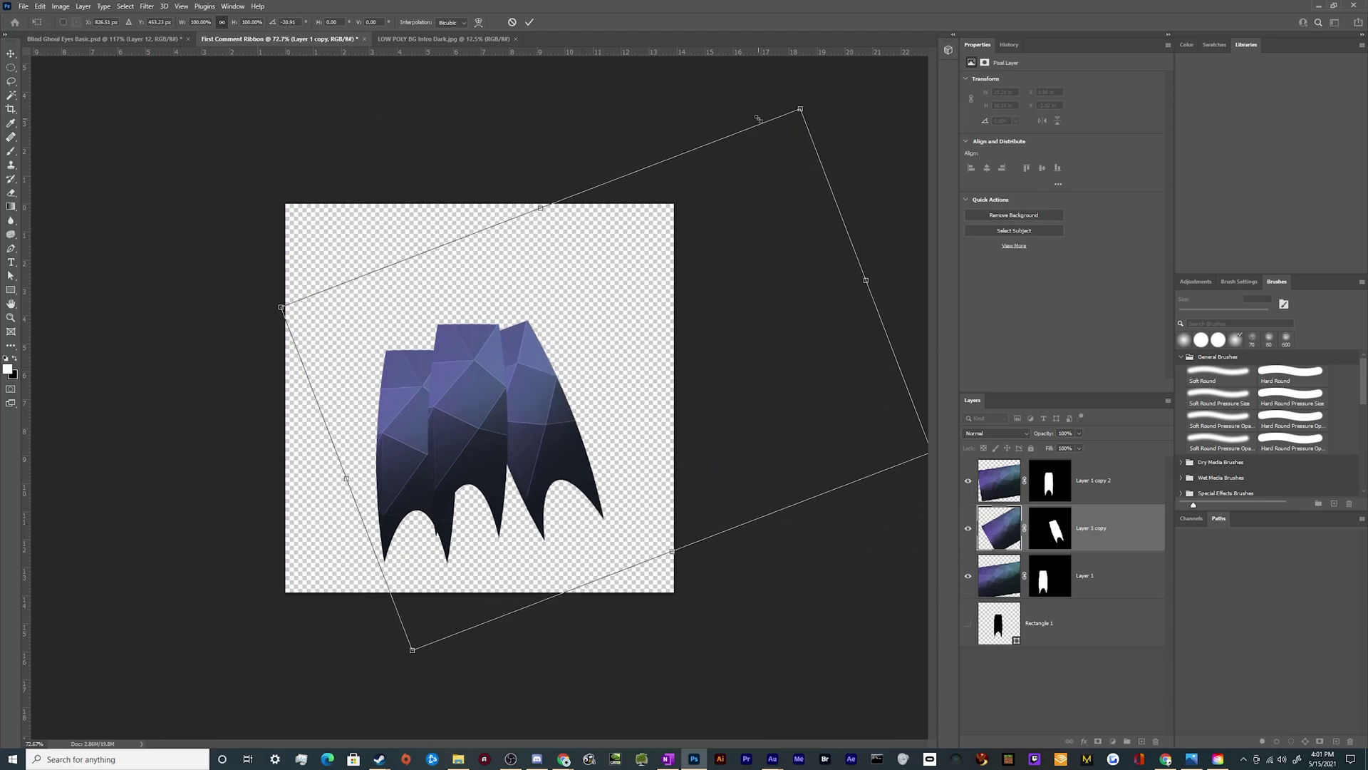
pyautogui.moveTo(803, 111); pyautogui.dragTo(758, 168)
pyautogui.moveTo(711, 293); pyautogui.dragTo(716, 269)
pyautogui.press('Return')
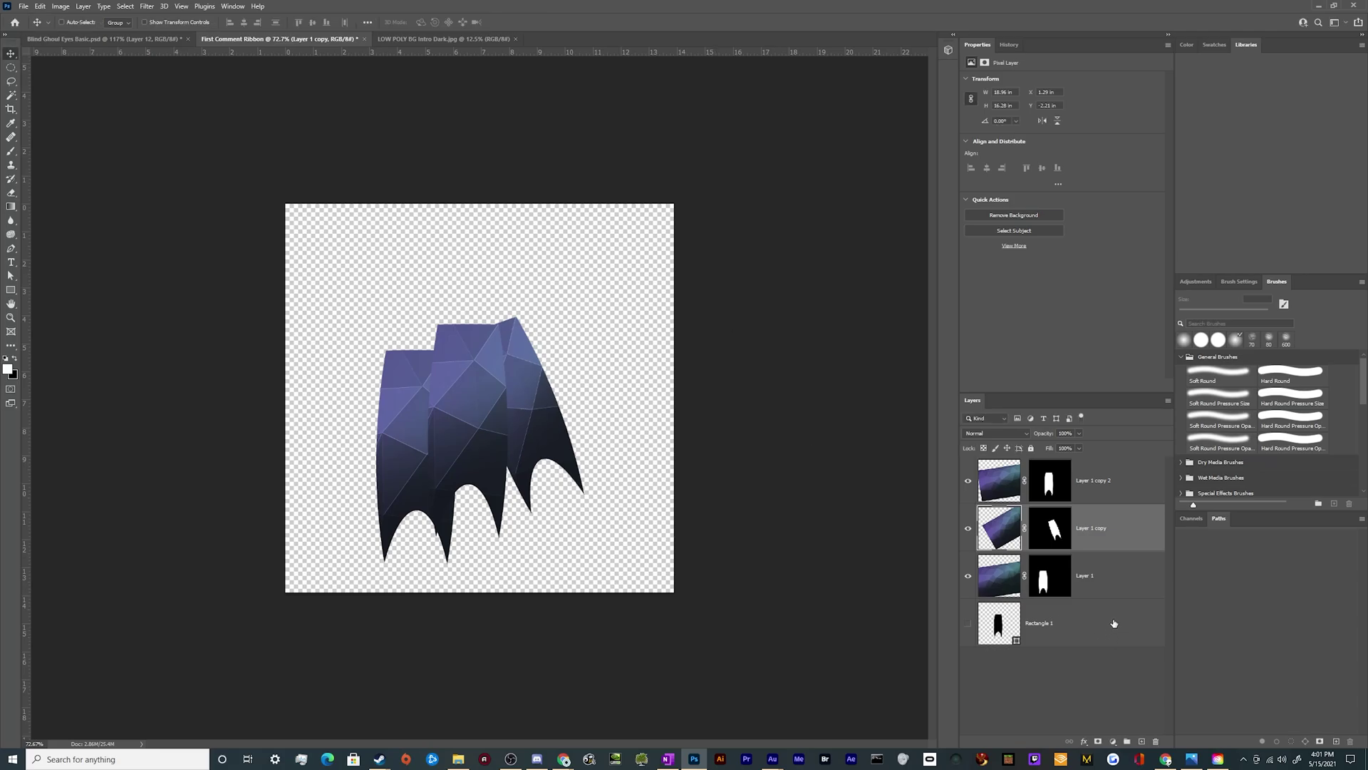
# Rotate Layer 1 about 23° and shrink it to about 88%.
pyautogui.click(1118, 597)
pyautogui.hotkey('ctrl', 't')
pyautogui.moveTo(556, 241); pyautogui.dragTo(619, 250)
pyautogui.moveTo(430, 603); pyautogui.dragTo(458, 546)
pyautogui.moveTo(446, 592); pyautogui.dragTo(449, 584)
pyautogui.moveTo(488, 527); pyautogui.dragTo(484, 532)
pyautogui.press('Return')
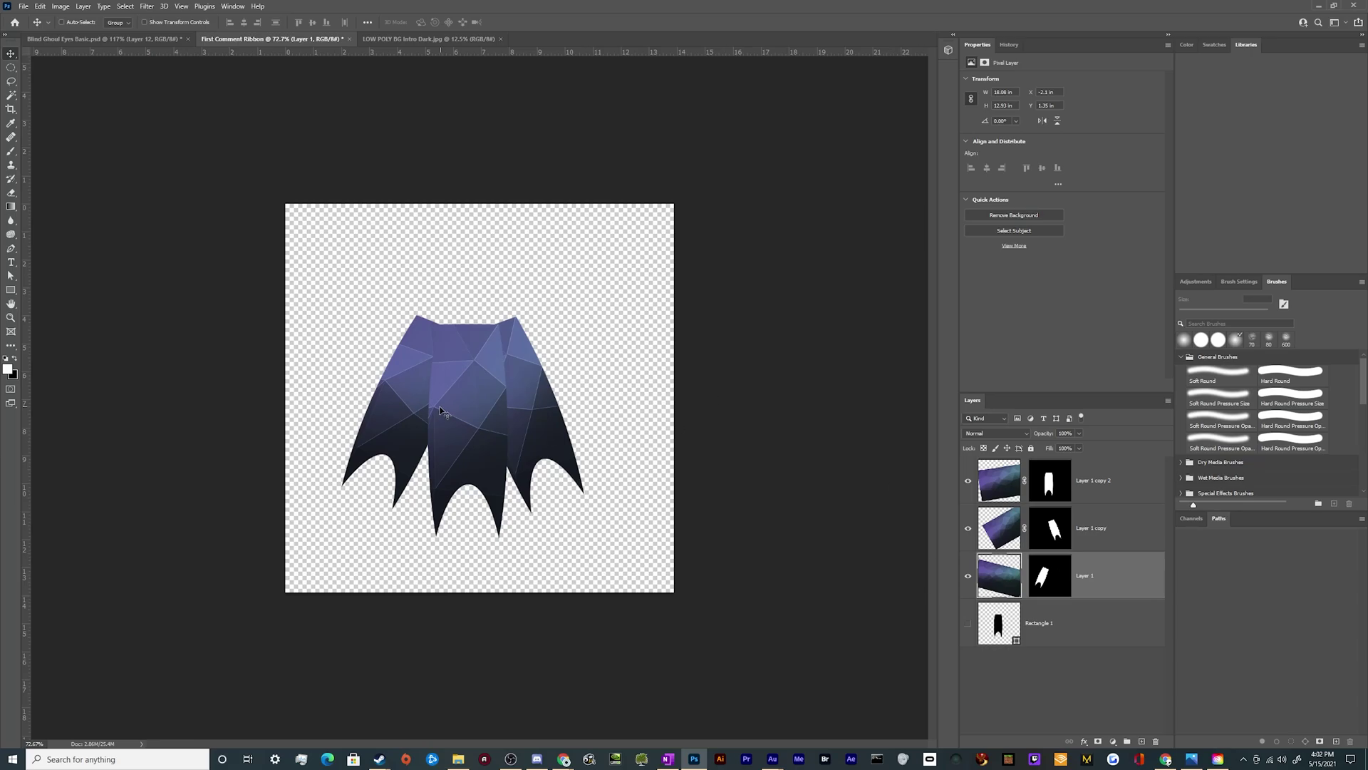
# Reposition the Layer 1 ribbon and shift Layer 1 copy's texture to a lighter purple area.
pyautogui.moveTo(443, 413); pyautogui.dragTo(368, 438)
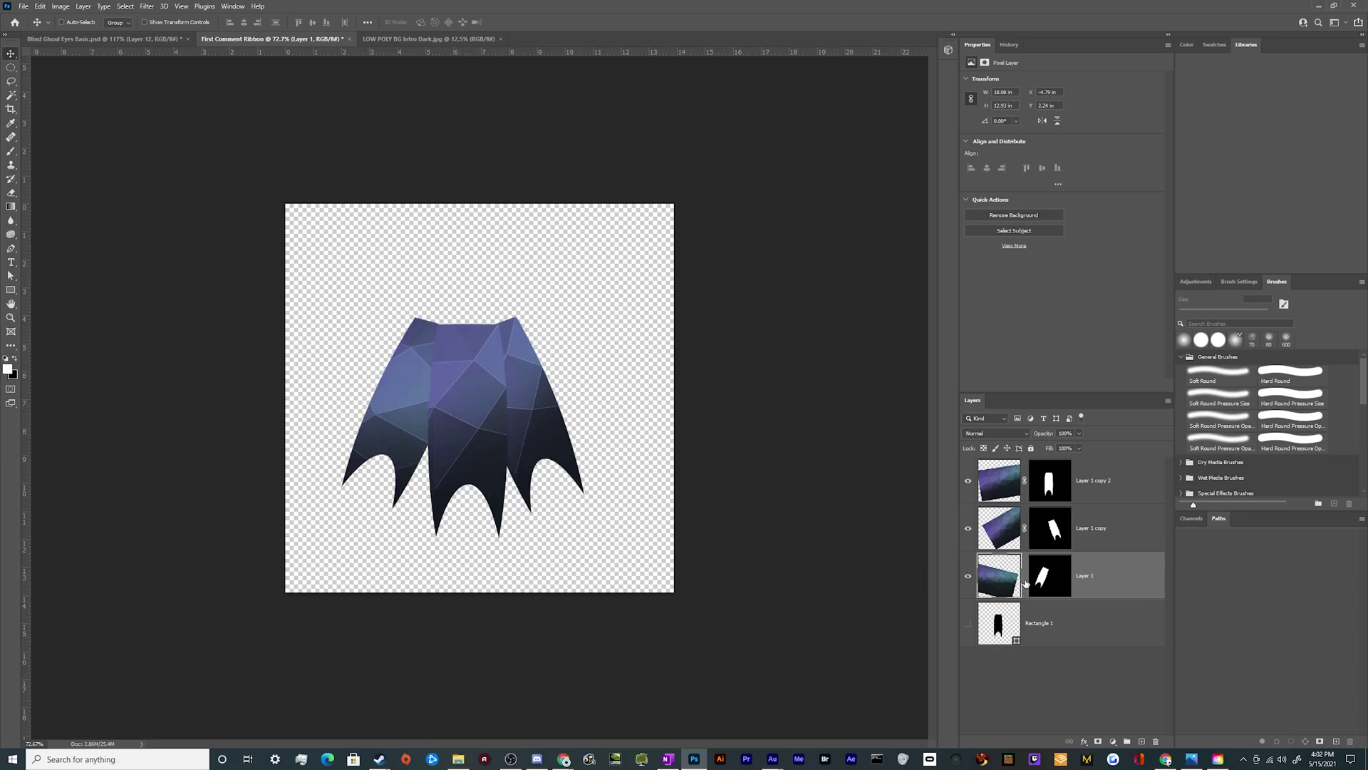
pyautogui.click(1027, 533)
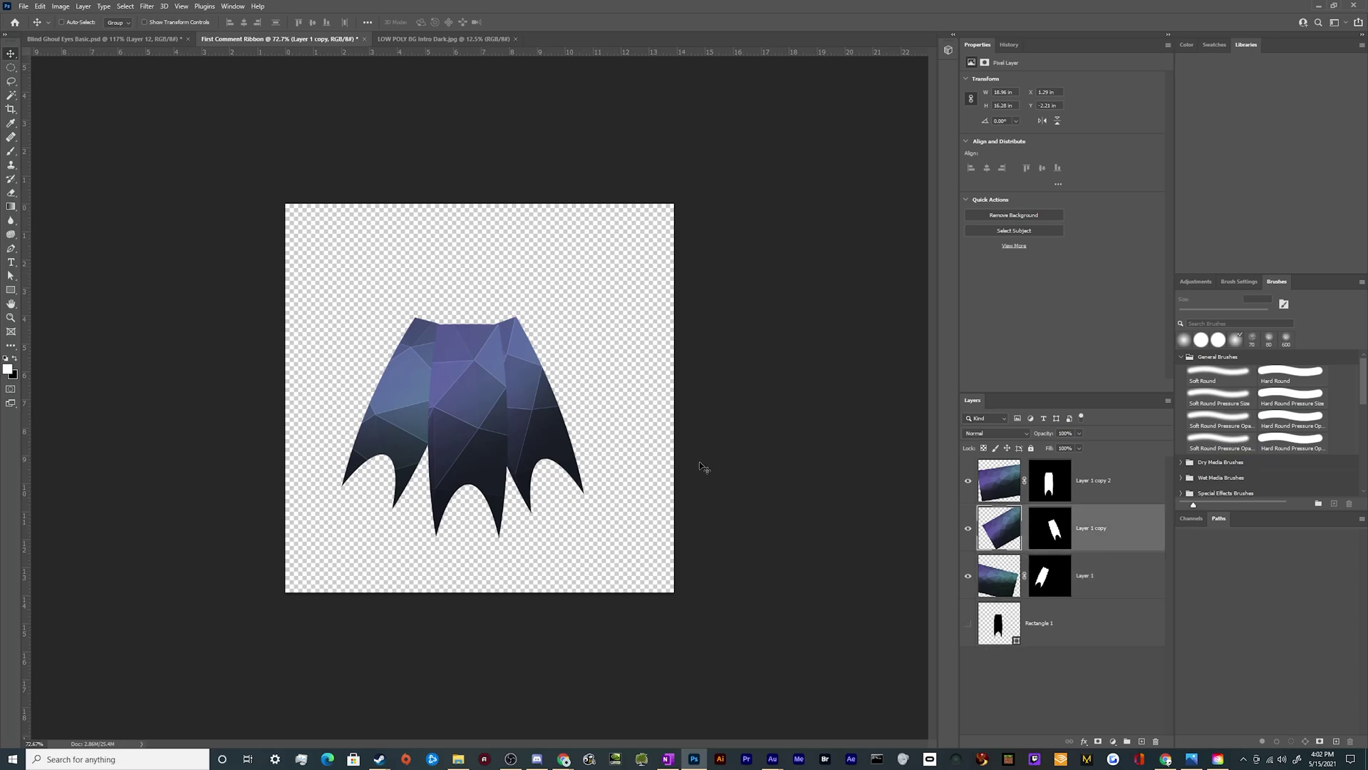
pyautogui.moveTo(641, 437); pyautogui.dragTo(742, 364)
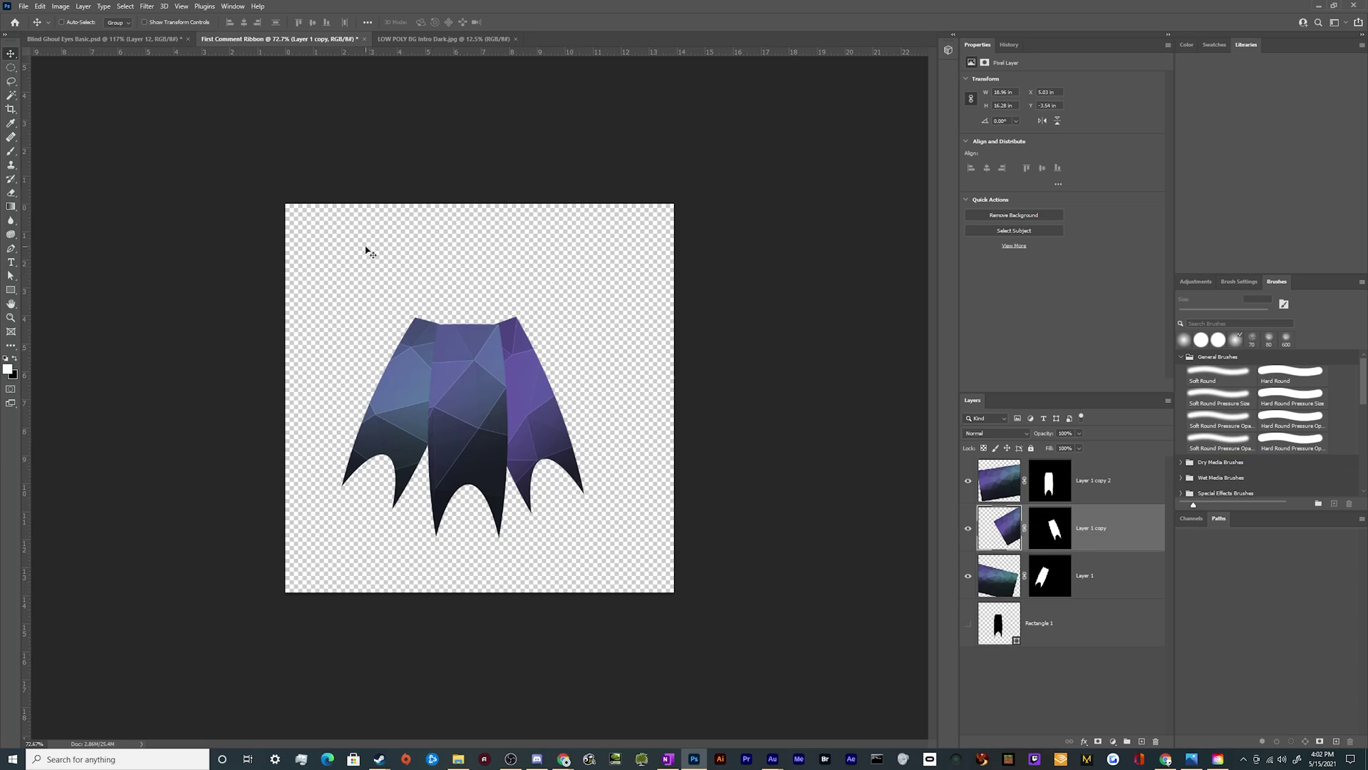
# Move all three ribbon layers together down and to the right.
pyautogui.keyDown('ctrl'); pyautogui.click(1159, 481); pyautogui.keyUp('ctrl')
pyautogui.keyDown('ctrl'); pyautogui.click(1126, 570); pyautogui.keyUp('ctrl')
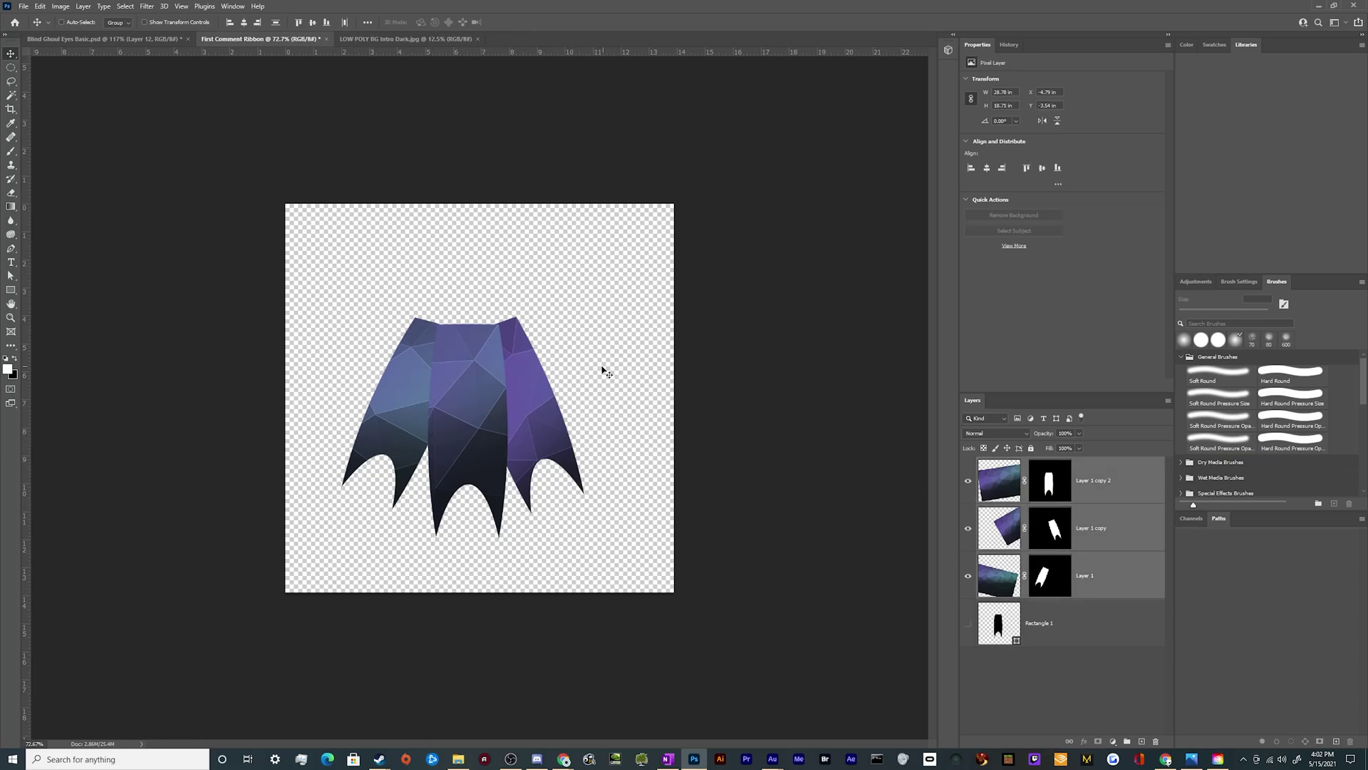
pyautogui.moveTo(605, 370); pyautogui.dragTo(626, 409)
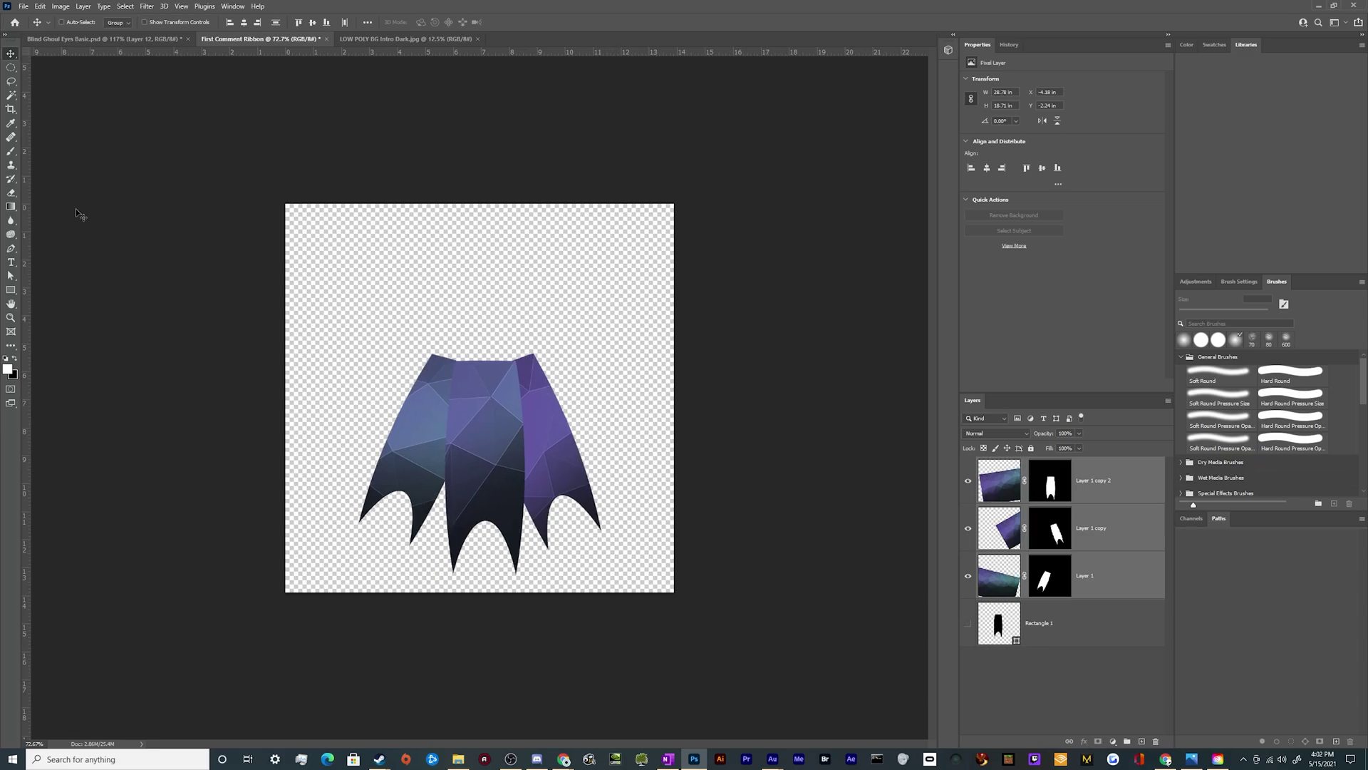
# Draw a 402 px black circle over the ribbons' centre and enlarge it to 115%.
pyautogui.moveTo(9, 293); pyautogui.dragTo(46, 300)
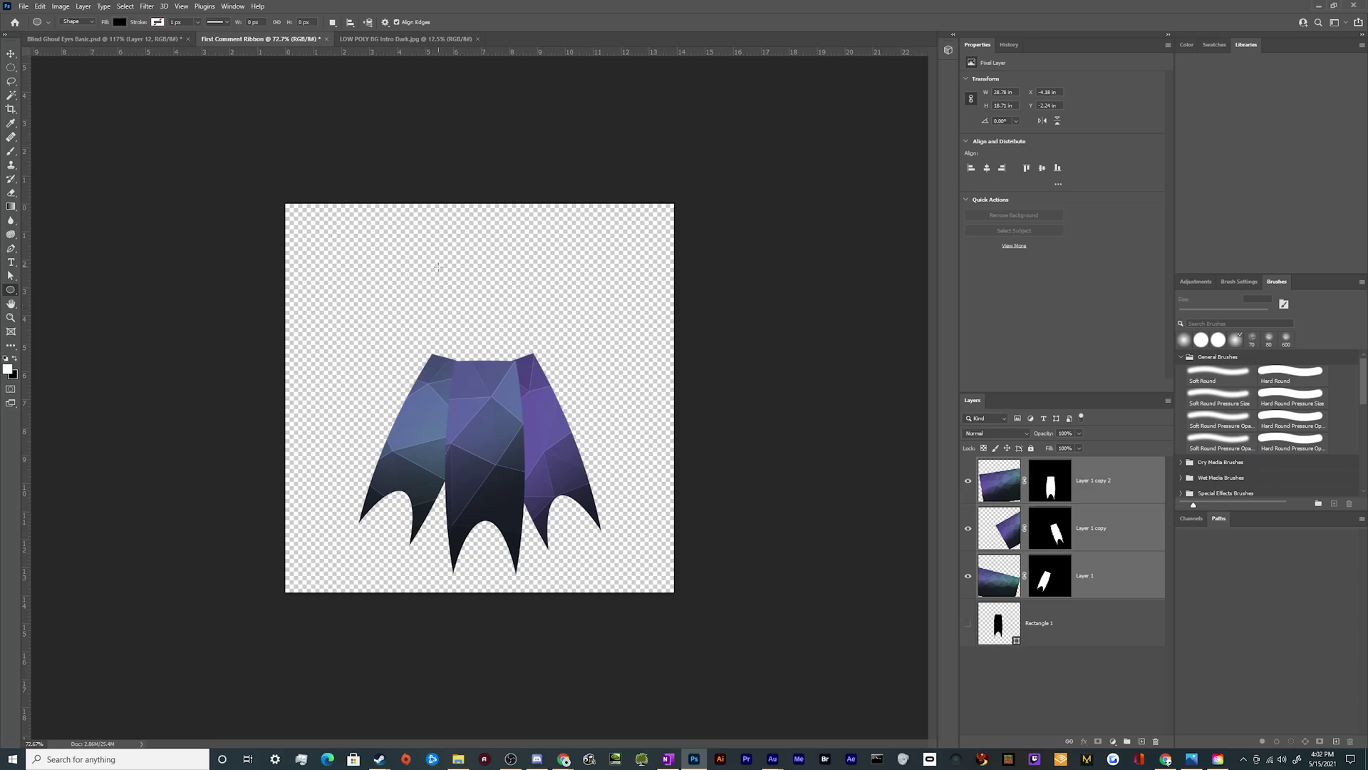
pyautogui.moveTo(422, 264); pyautogui.dragTo(508, 342)
pyautogui.press('v')
pyautogui.moveTo(431, 293); pyautogui.dragTo(488, 334)
pyautogui.hotkey('ctrl', 't')
pyautogui.moveTo(479, 389); pyautogui.dragTo(473, 359)
pyautogui.press('Return')
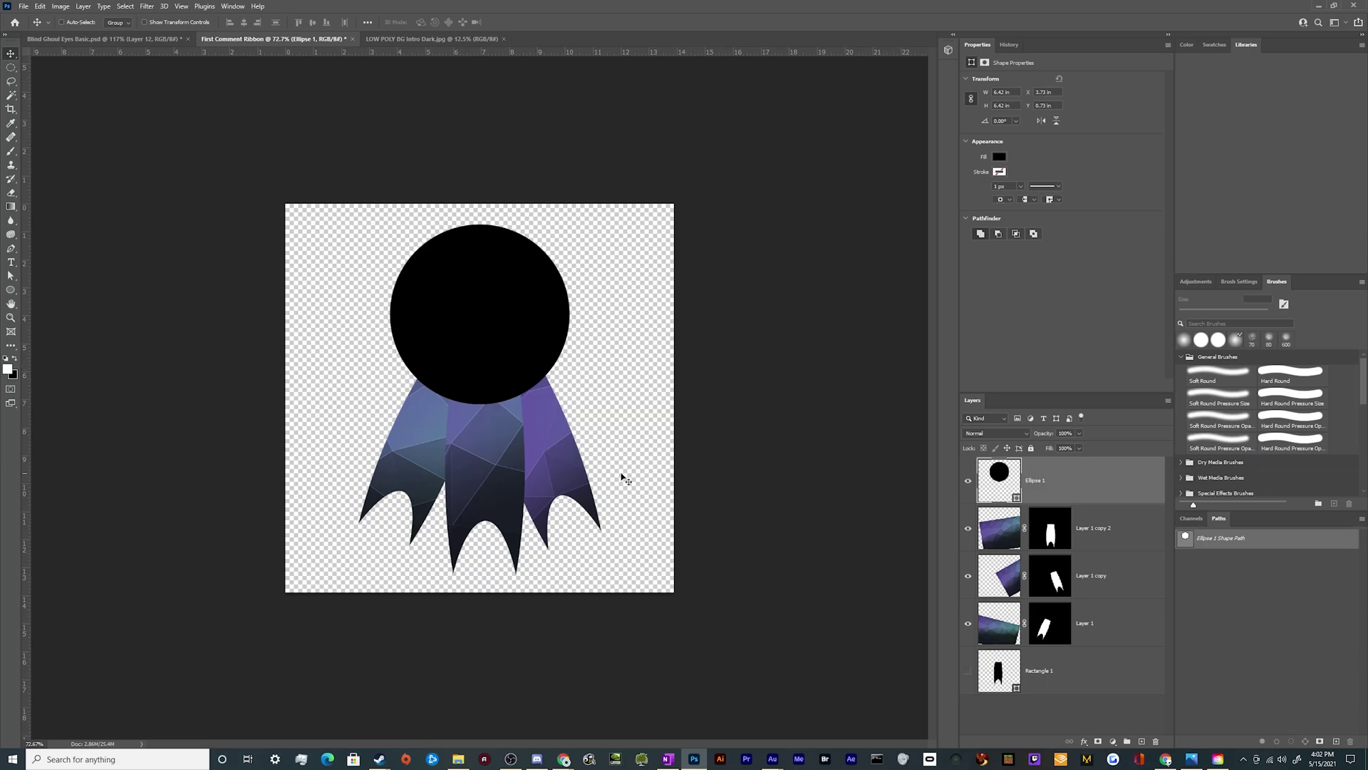
# Duplicate the circle, fill the copy white, and shrink and centre it to leave a black rim.
pyautogui.hotkey('ctrl', 'j')
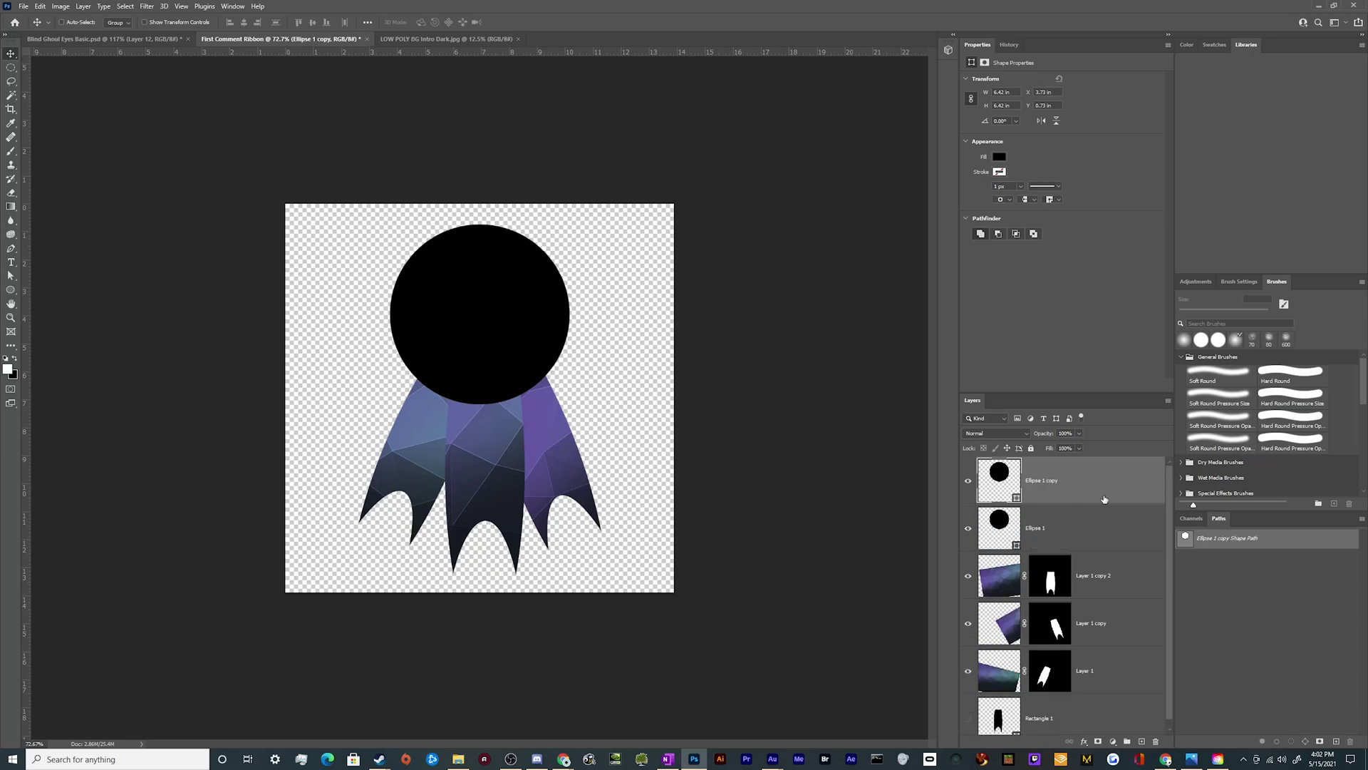
pyautogui.click(1001, 157)
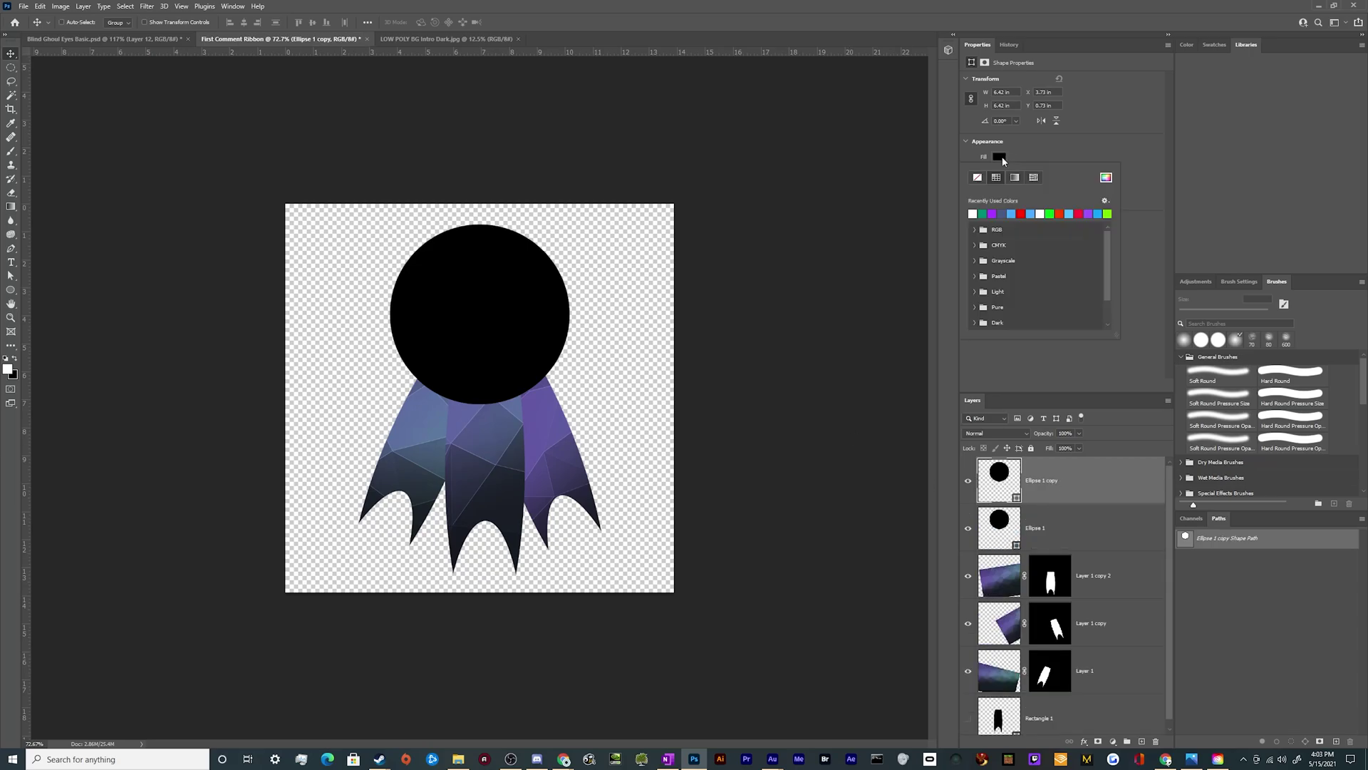
pyautogui.click(978, 213)
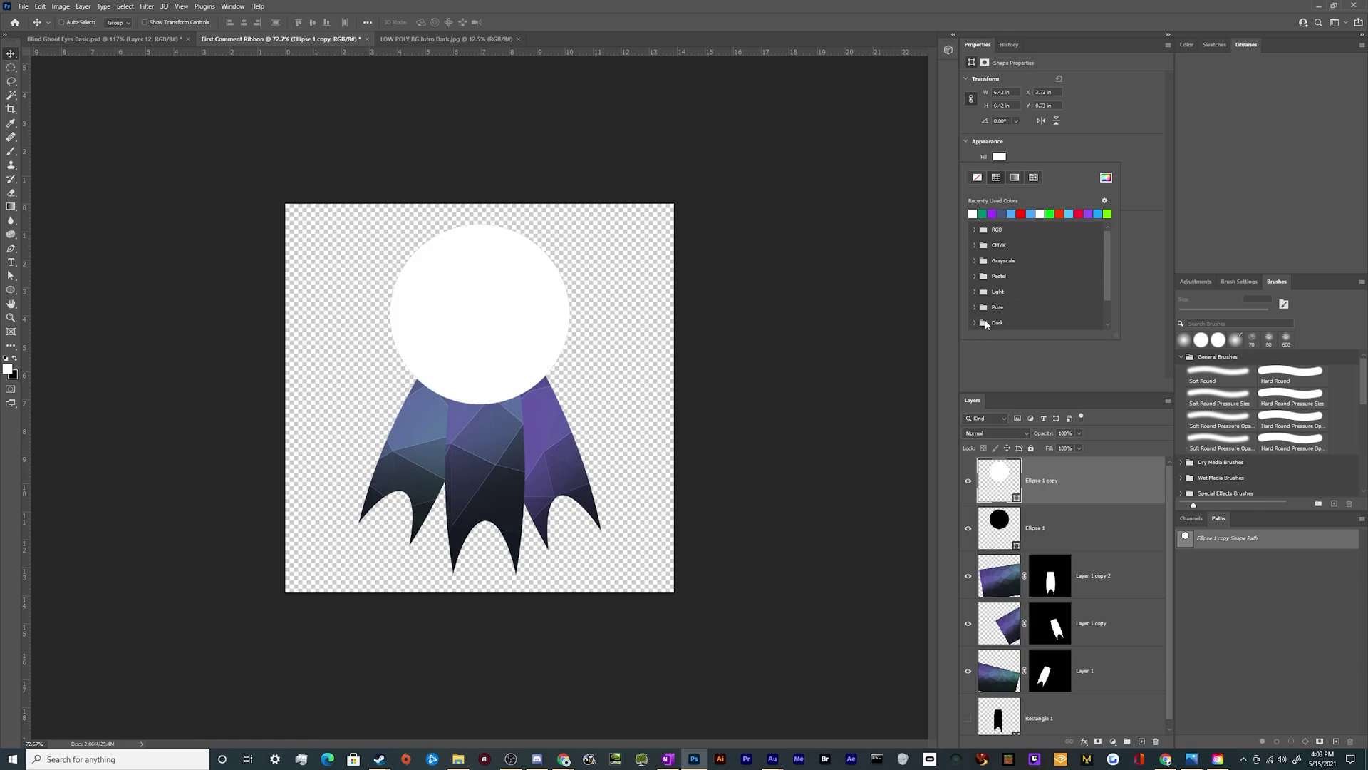
pyautogui.hotkey('ctrl', 't')
pyautogui.moveTo(479, 403); pyautogui.dragTo(478, 387)
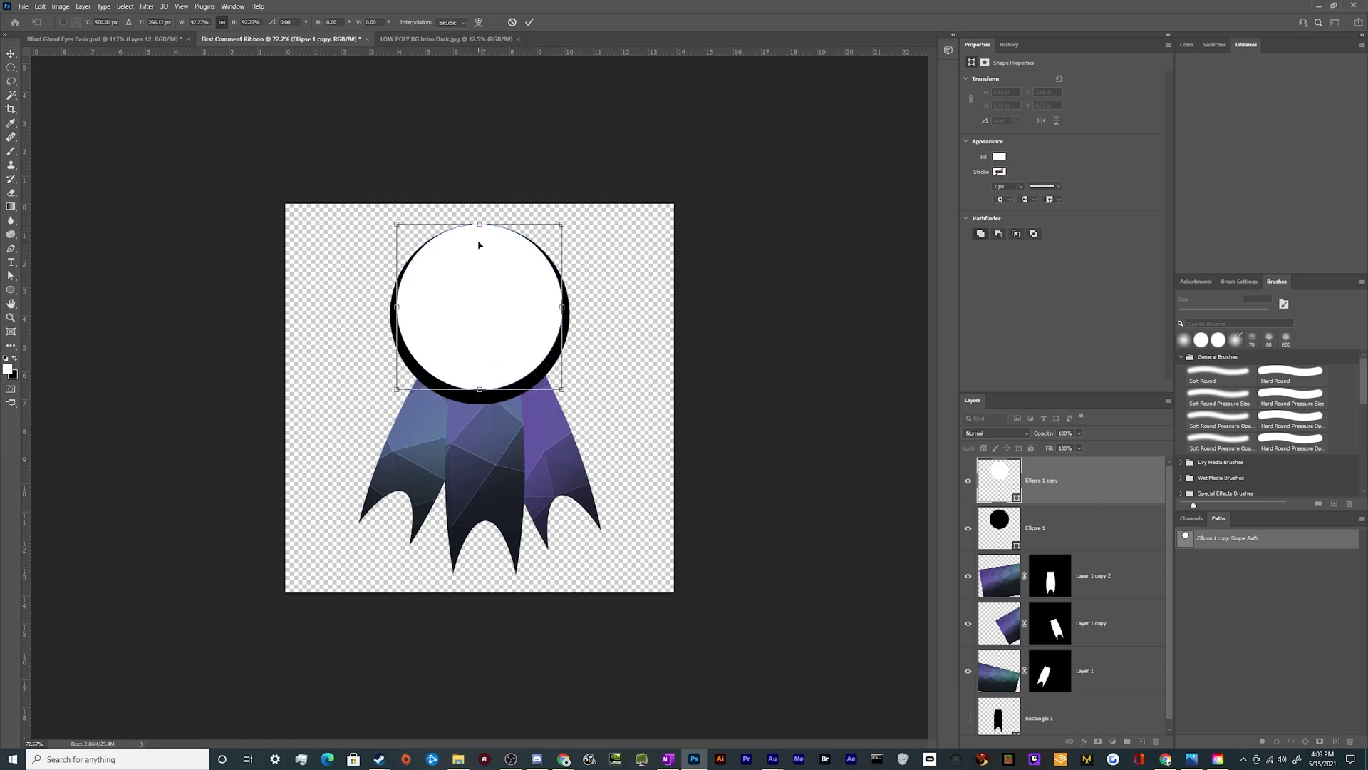
pyautogui.moveTo(480, 235); pyautogui.dragTo(481, 326)
pyautogui.press('Return')
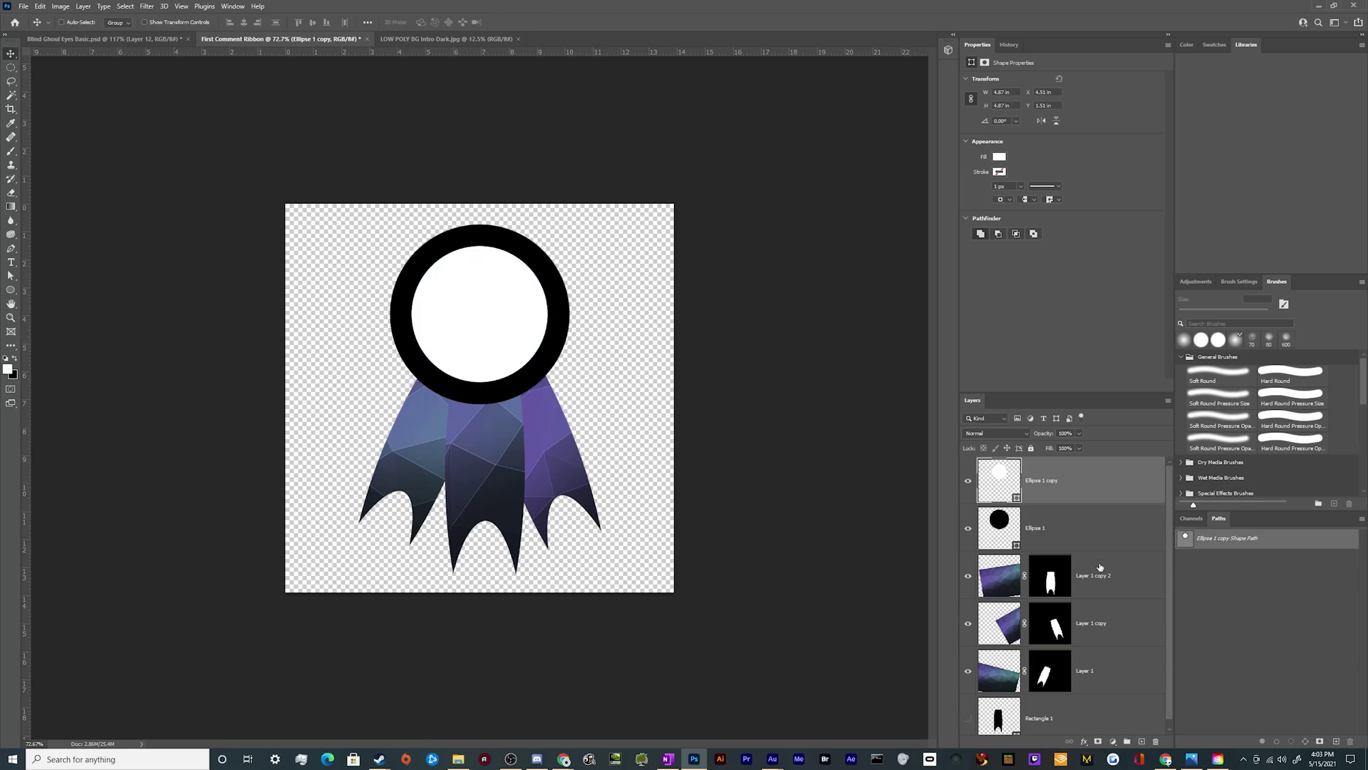
# Hide the white circle and paste the purple texture into the black circle's selection.
pyautogui.click(968, 481)
pyautogui.click(1078, 545)
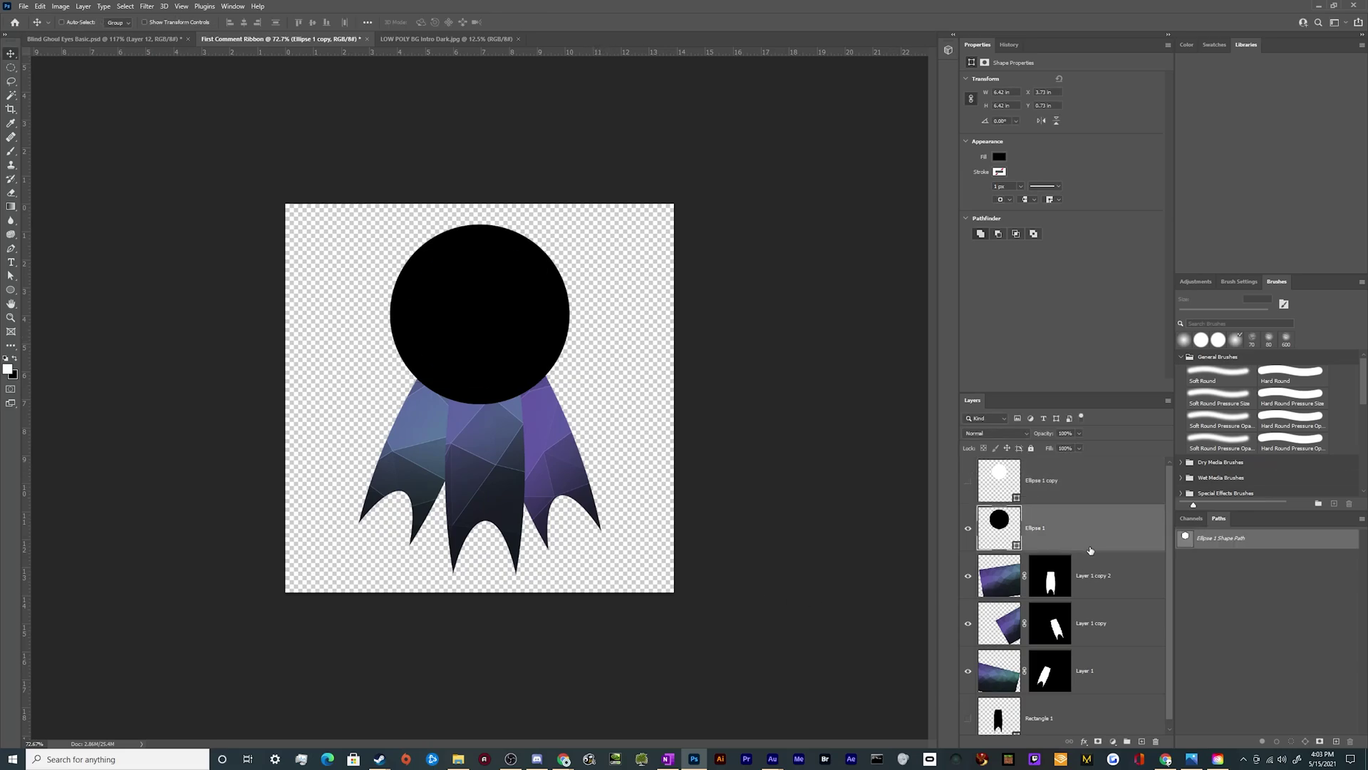
pyautogui.keyDown('ctrl'); pyautogui.click(1011, 528); pyautogui.keyUp('ctrl')
pyautogui.hotkey('ctrl', 'alt', 'shift', 'v')
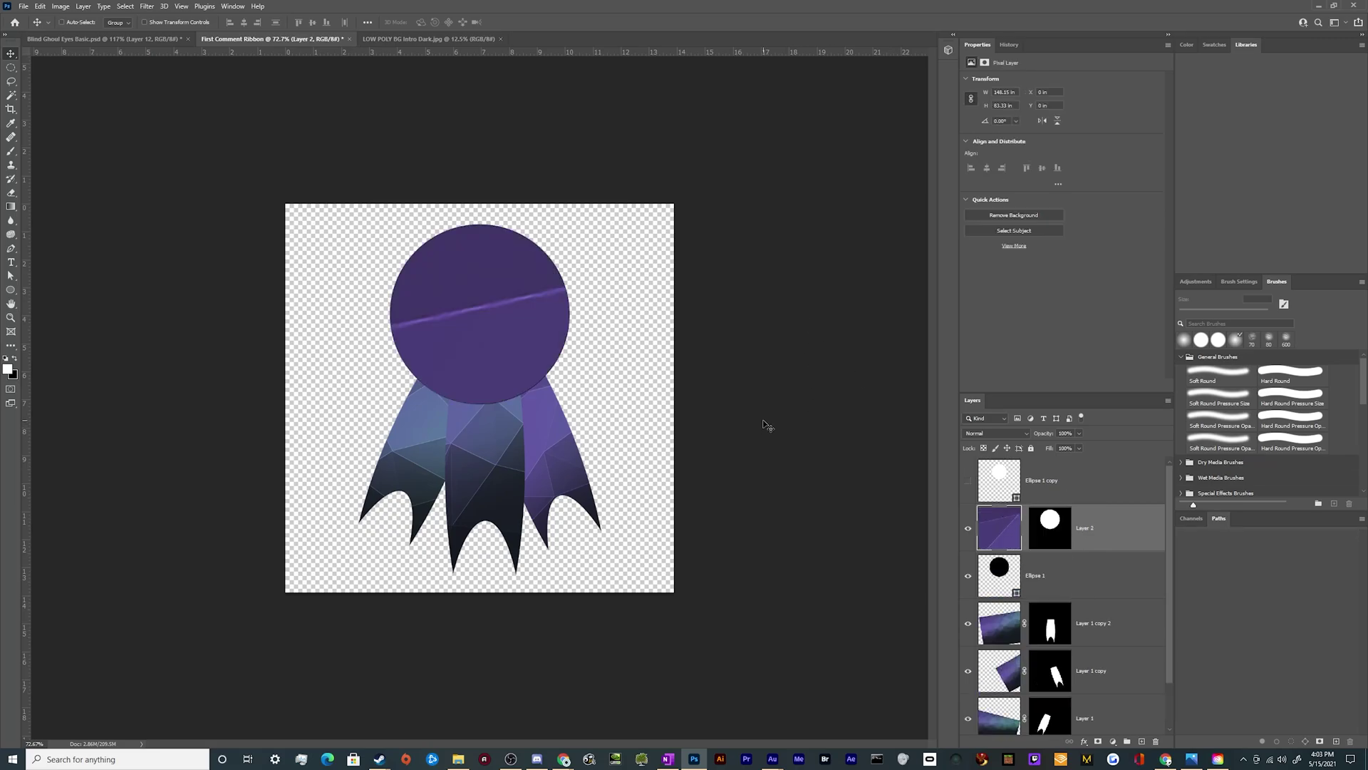
# Scale the pasted texture down to cover the circle and tilt it about 10°.
pyautogui.scroll(-2, 616, 394)
pyautogui.hotkey('ctrl', 't')
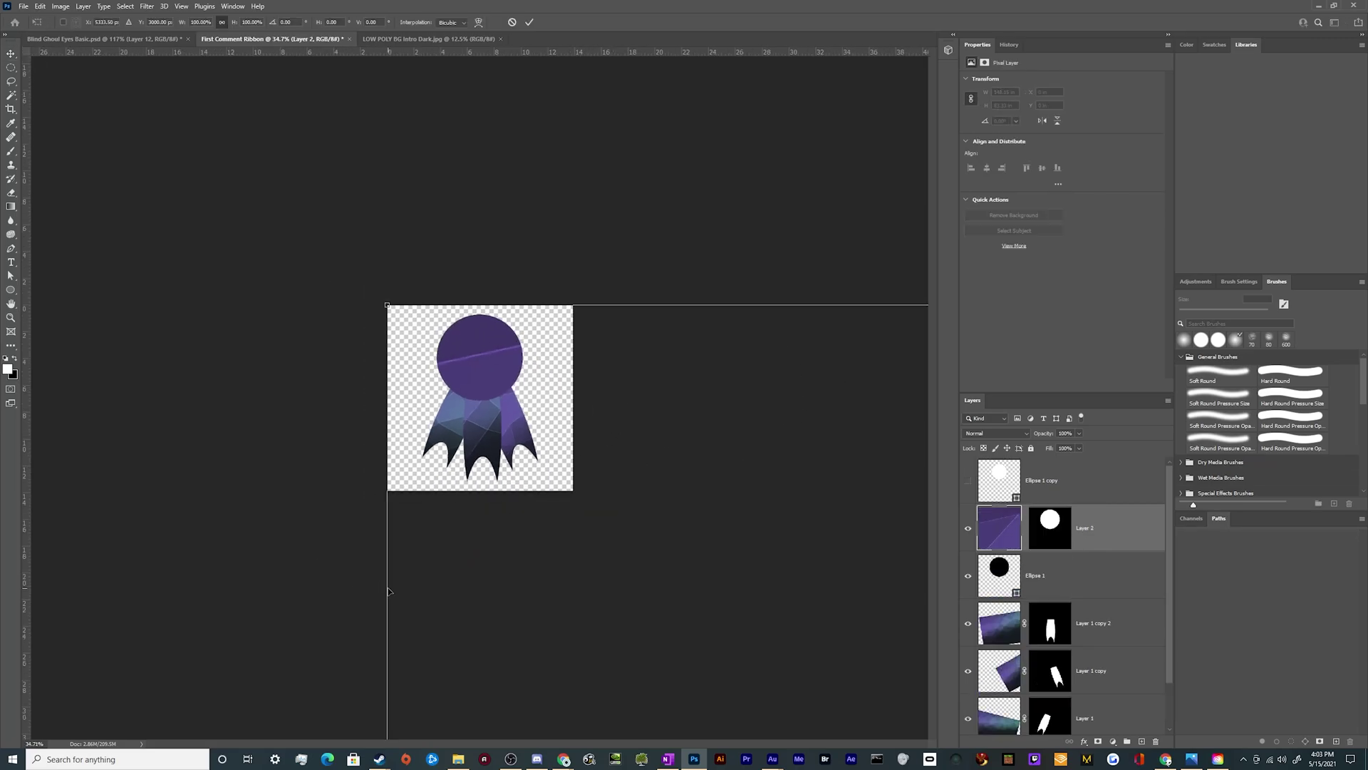
pyautogui.moveTo(379, 590); pyautogui.dragTo(345, 495)
pyautogui.moveTo(346, 560); pyautogui.dragTo(276, 403)
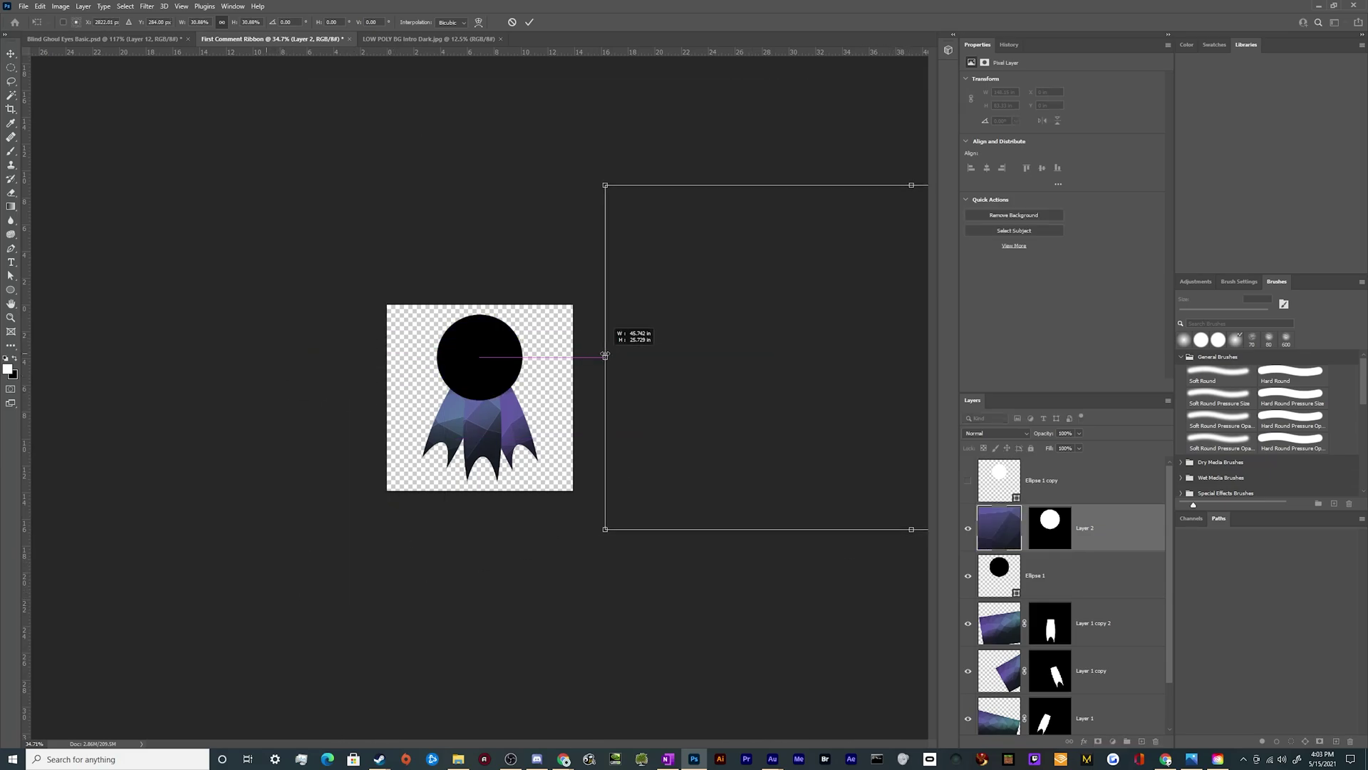
pyautogui.moveTo(605, 355); pyautogui.dragTo(376, 445)
pyautogui.moveTo(305, 383); pyautogui.dragTo(604, 392)
pyautogui.press('Return')
# Delete the plain black Ellipse 1 layer and select the white circle layer.
pyautogui.hotkey('ctrl', '+')
pyautogui.click(967, 575)
pyautogui.click(1093, 578)
pyautogui.press('Delete')
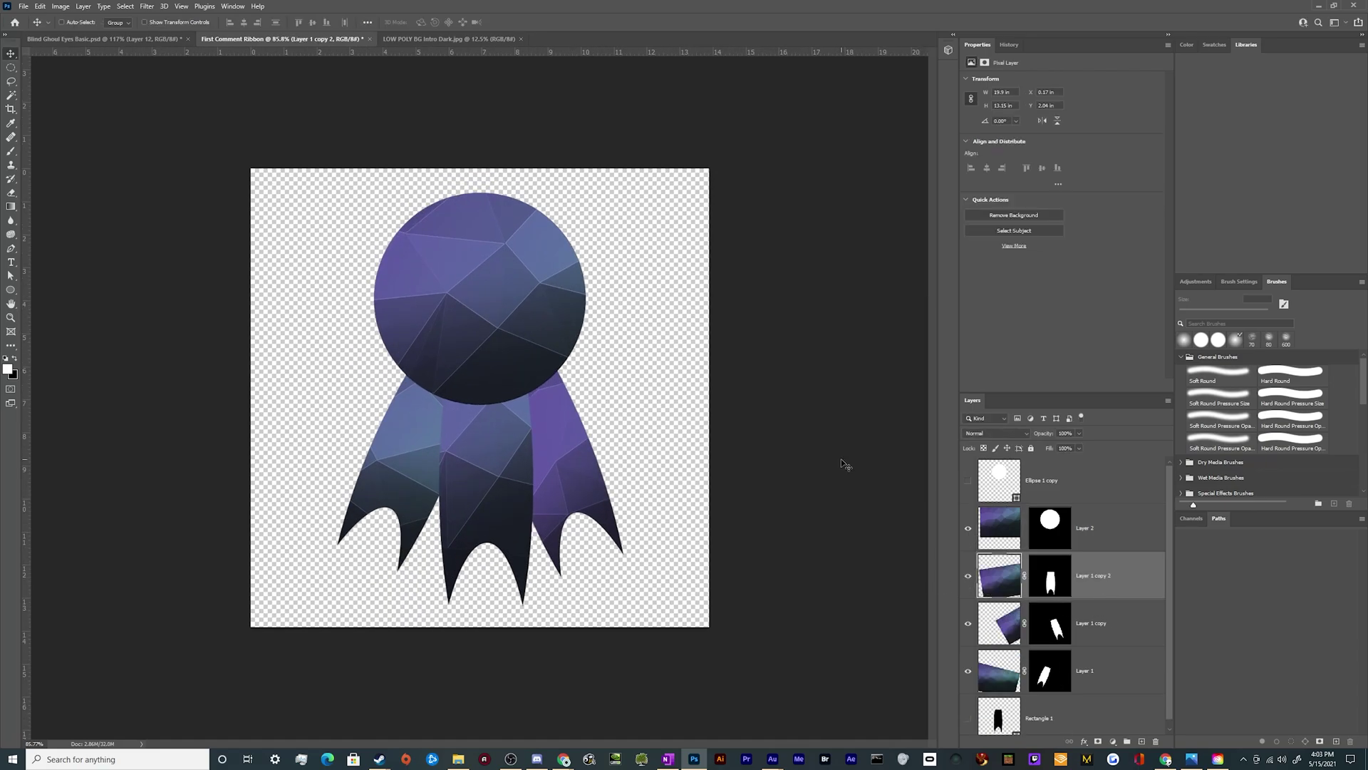
pyautogui.click(997, 495)
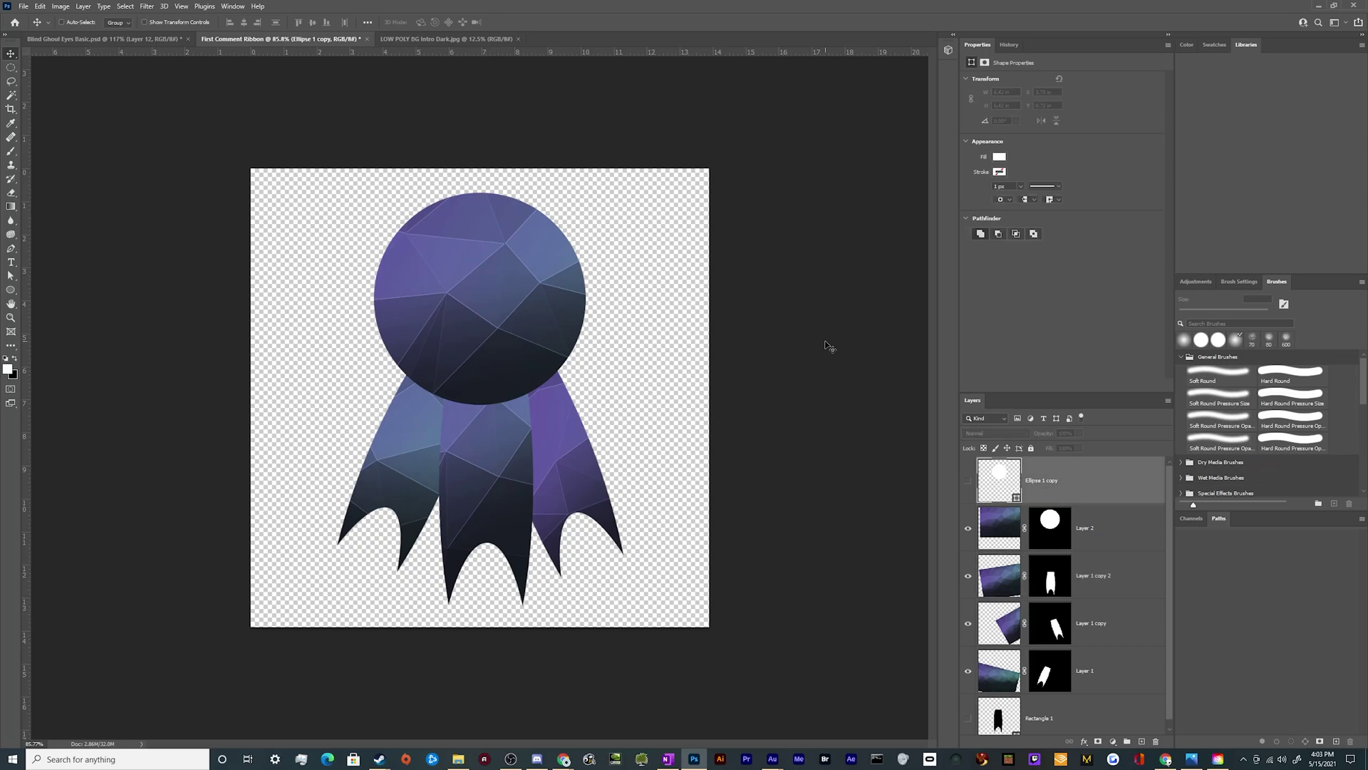
# Turn Ellipse 1 copy back on so a white centre sits inside the purple ring.
pyautogui.click(967, 479)
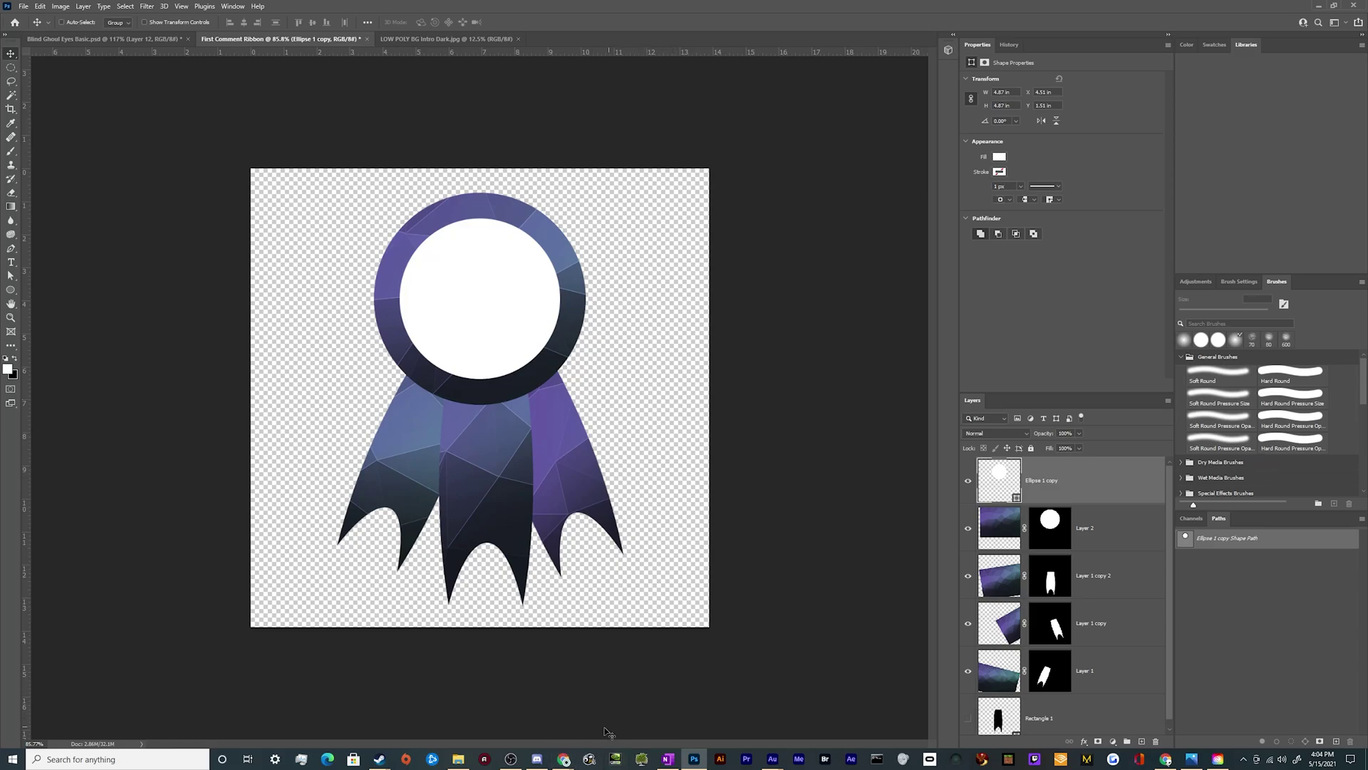
# Browse the Meme Face image results, previewing the Wake Me Up rage face and laughing DiCaprio meme.
pyautogui.click(564, 758)
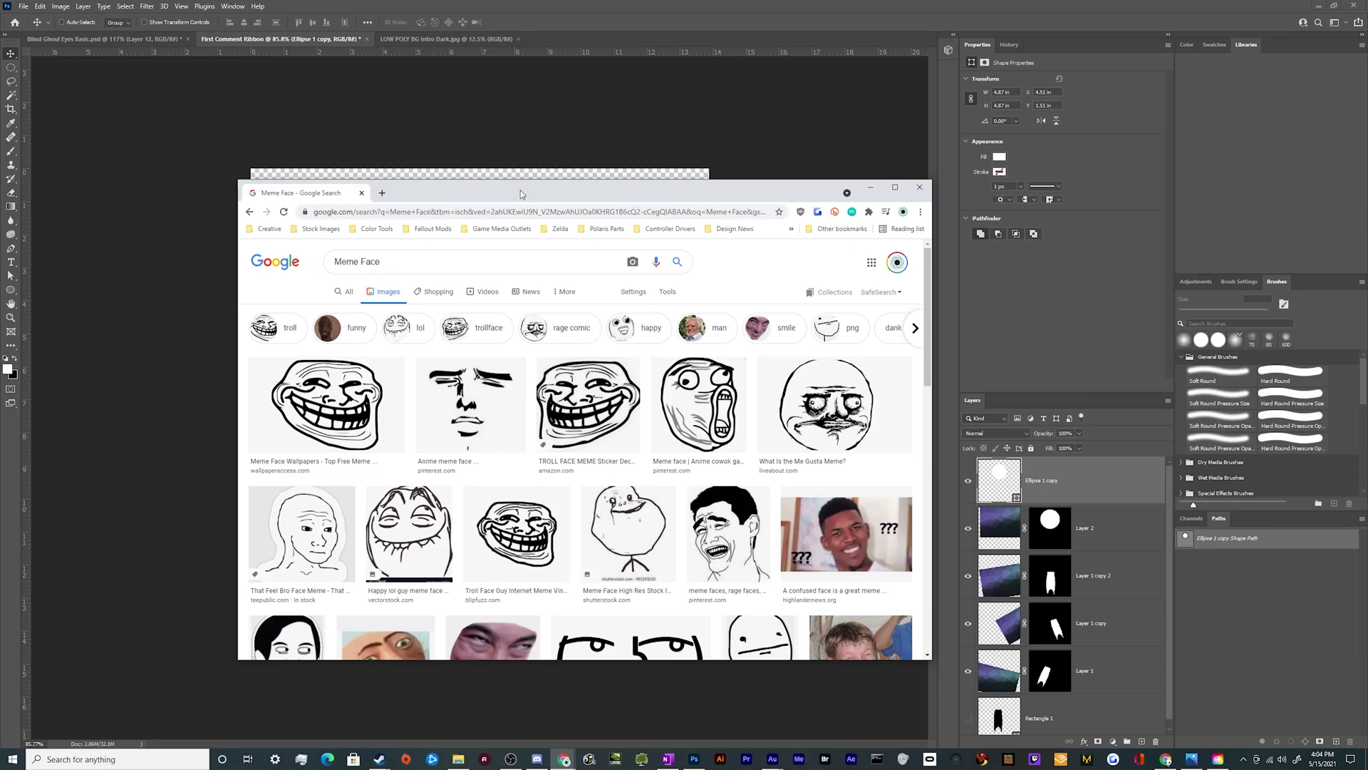
pyautogui.moveTo(521, 192); pyautogui.dragTo(442, 159)
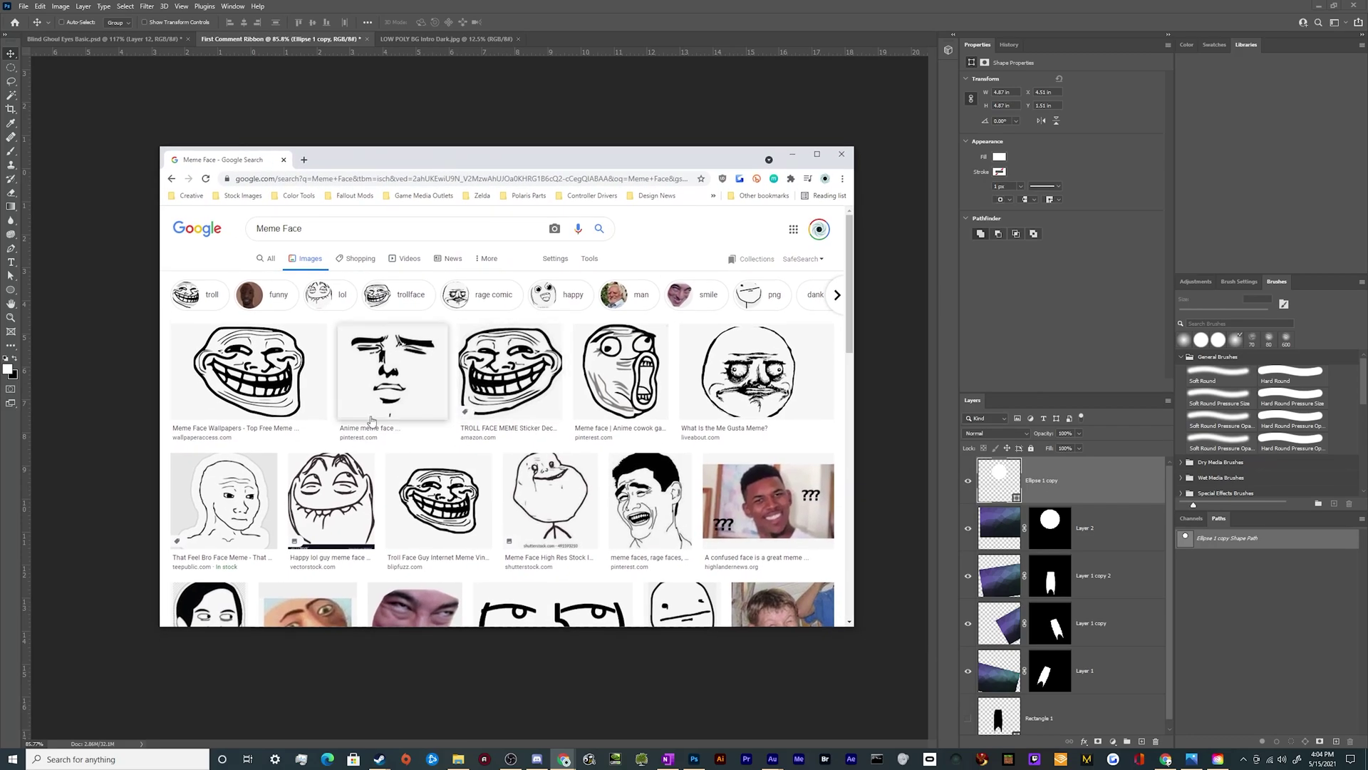
pyautogui.click(403, 398)
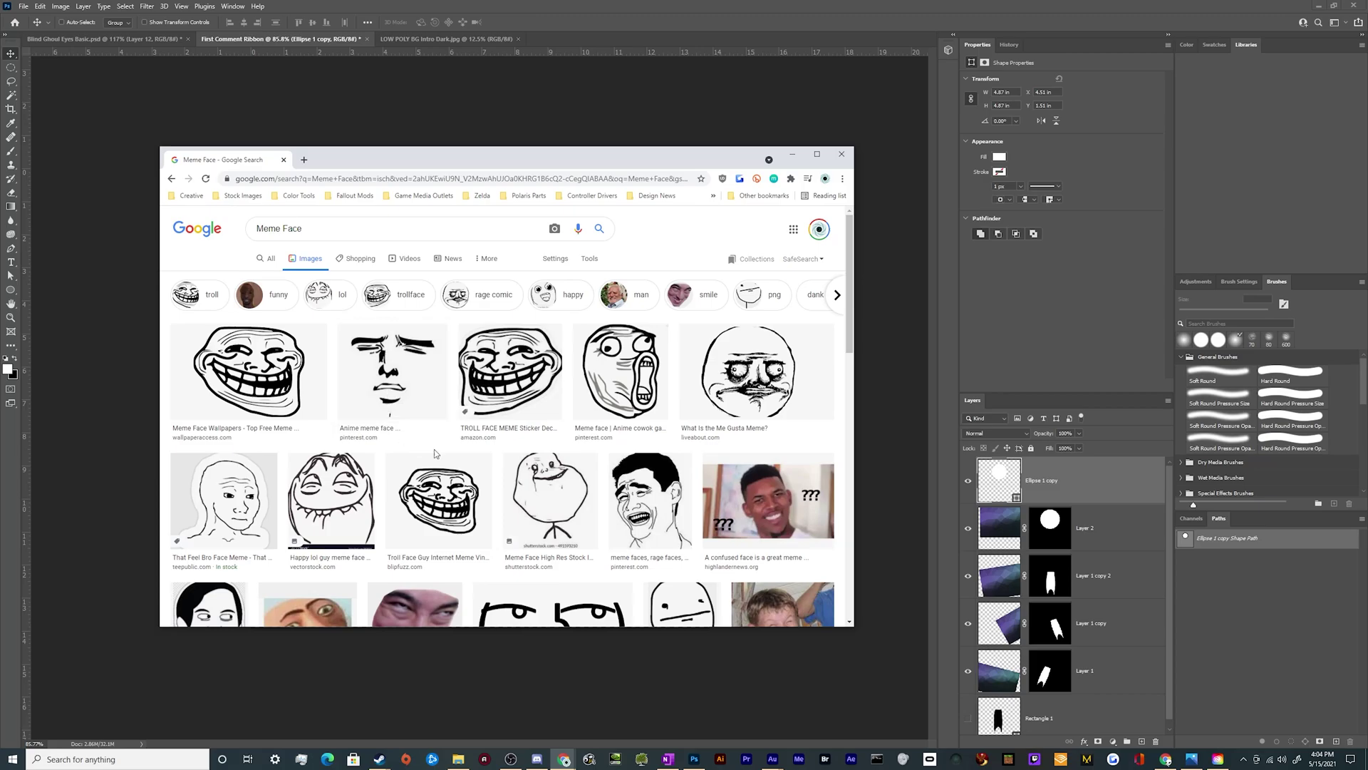
pyautogui.scroll(-2, 442, 430)
pyautogui.scroll(-1, 441, 429)
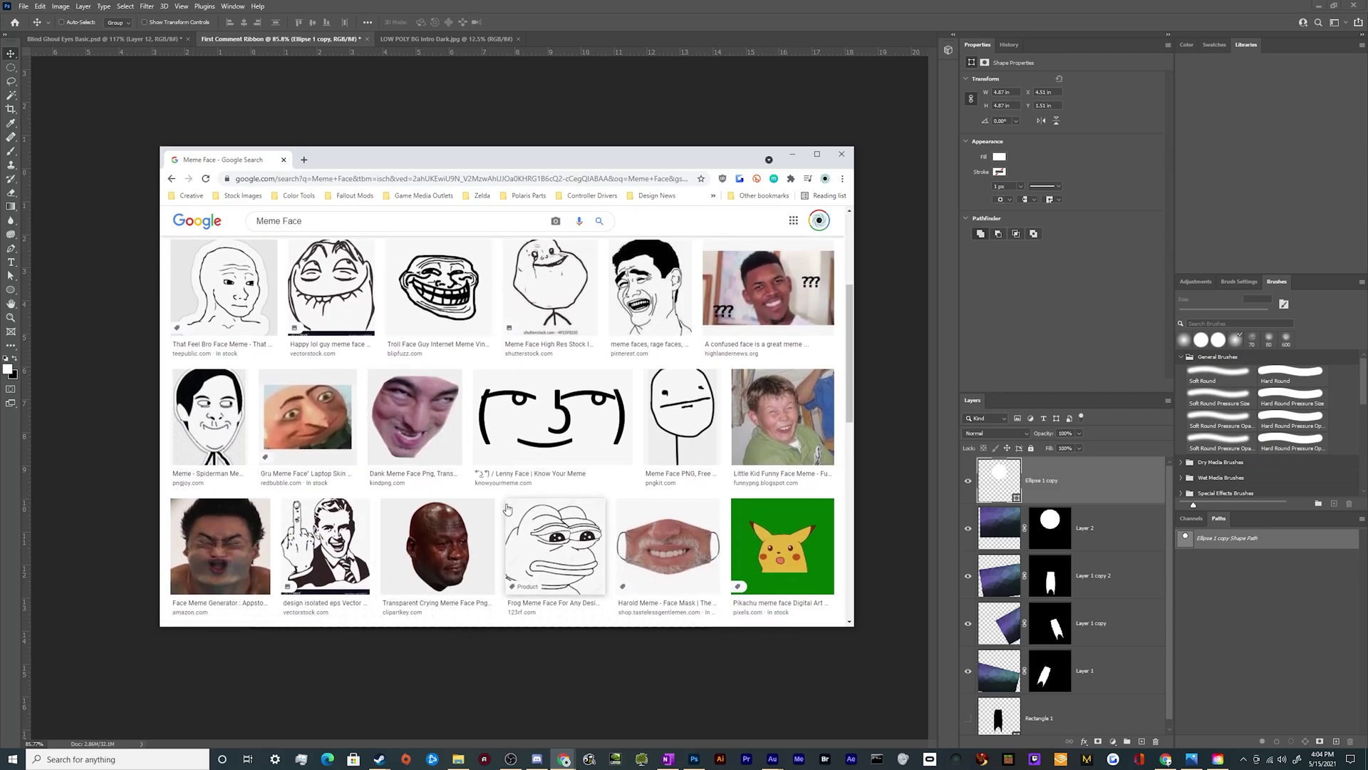
pyautogui.scroll(-3, 499, 506)
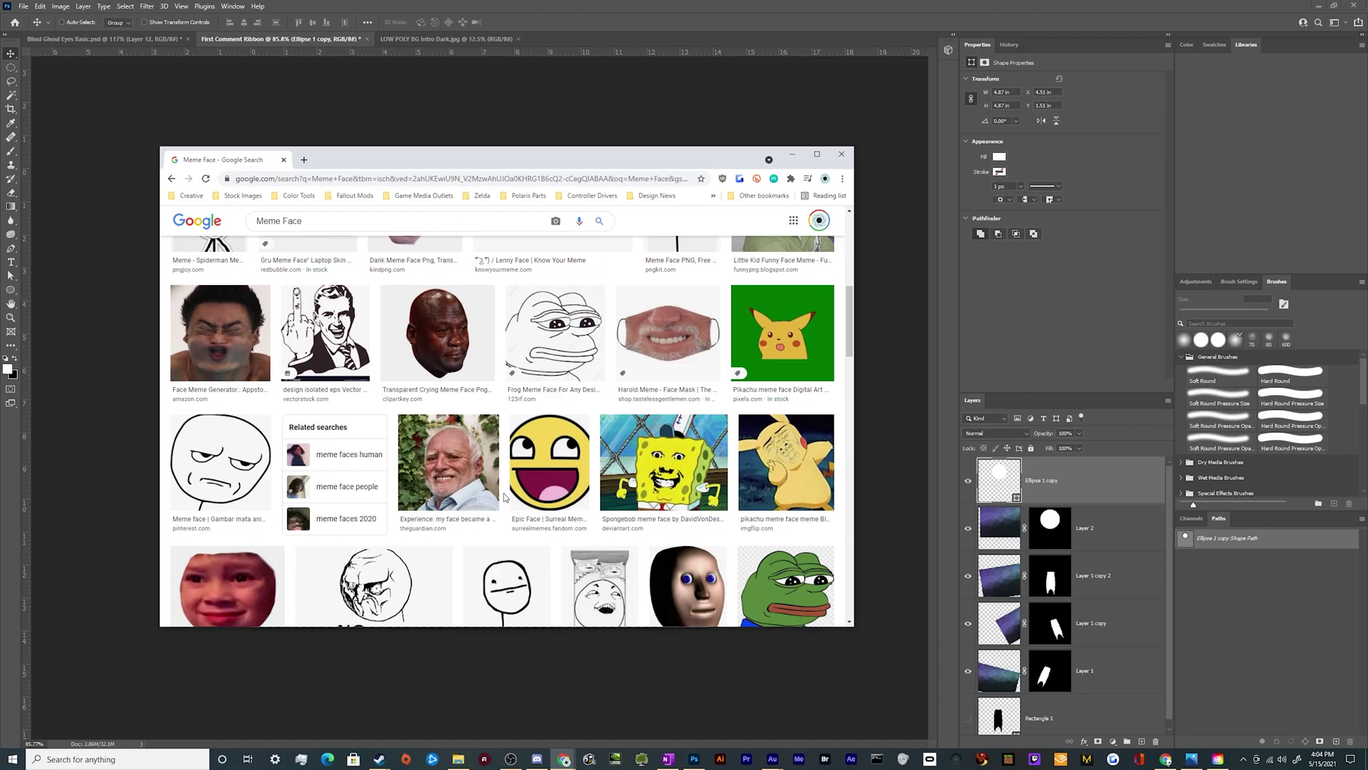
pyautogui.scroll(-2, 505, 497)
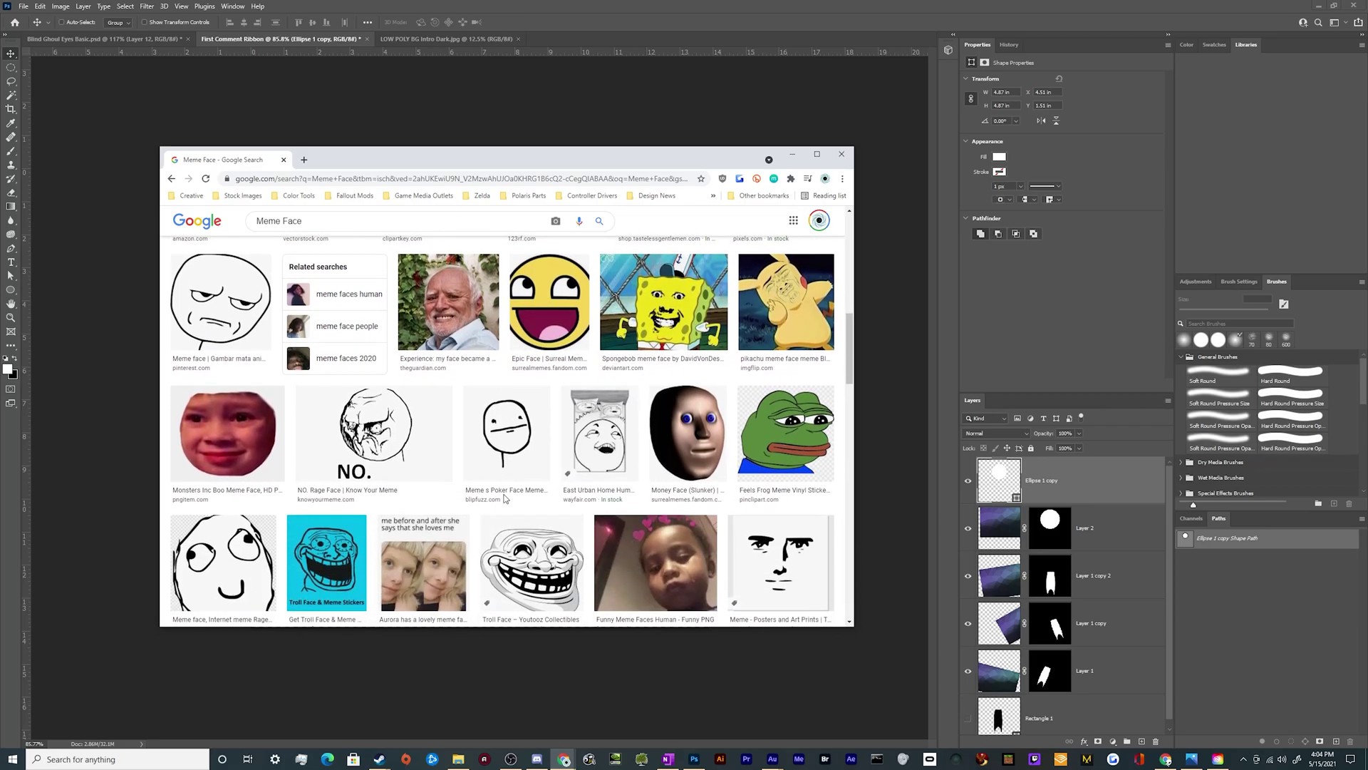
pyautogui.scroll(-10, 505, 497)
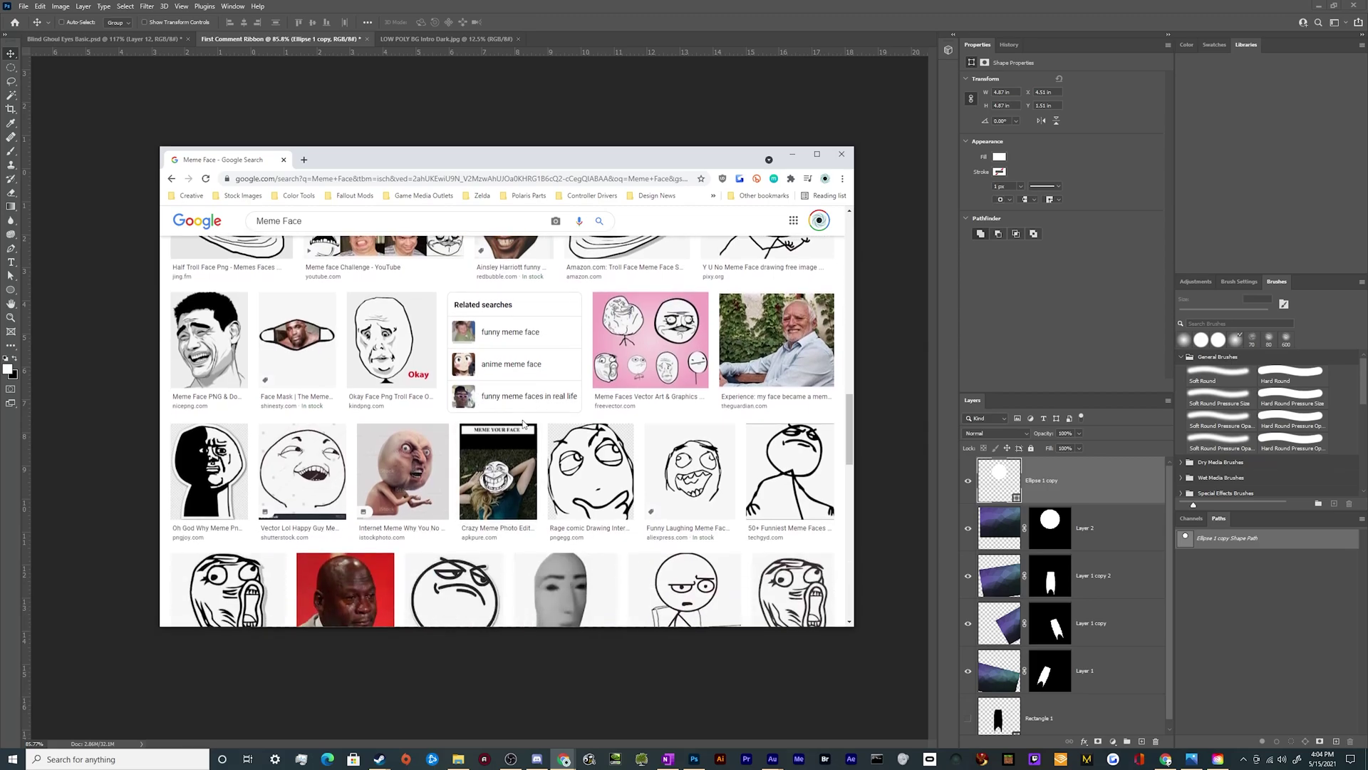
pyautogui.scroll(-4, 499, 481)
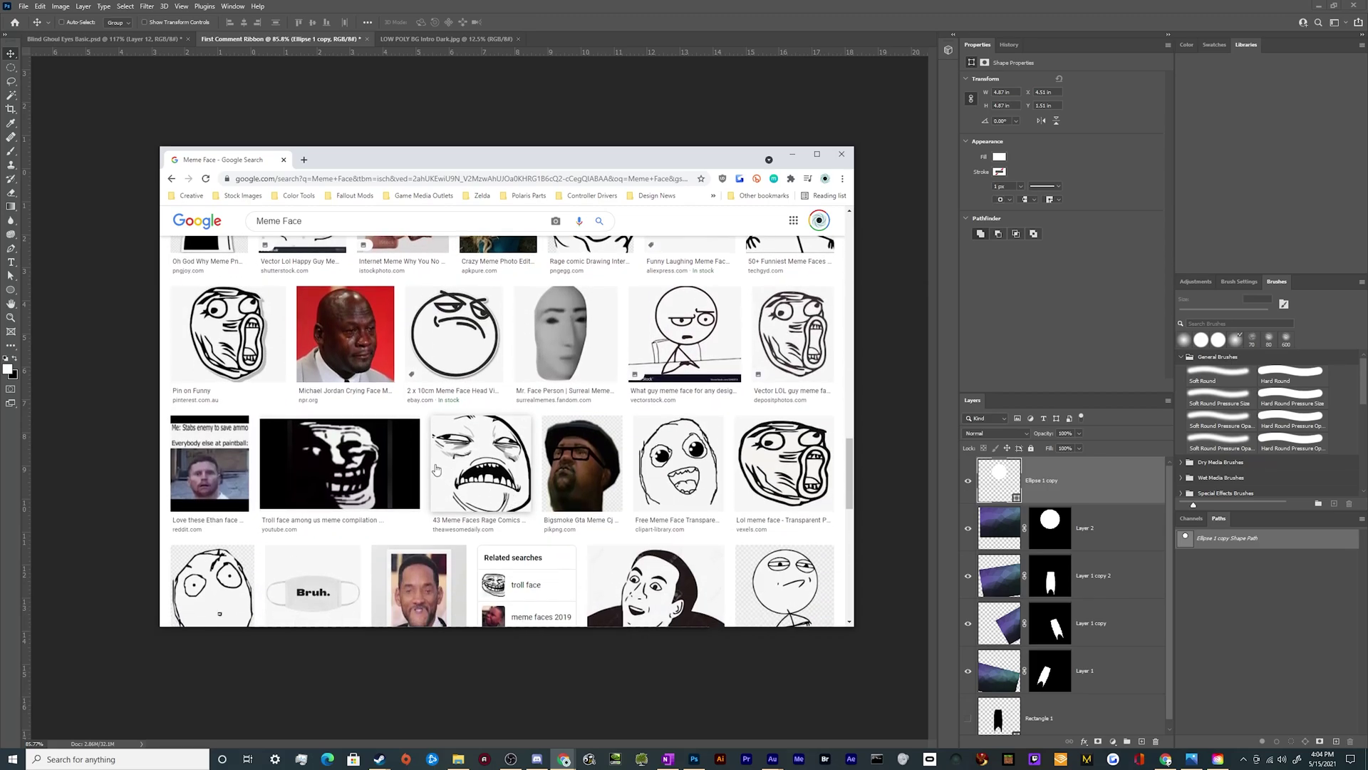
pyautogui.scroll(-3, 438, 463)
pyautogui.scroll(-5, 439, 461)
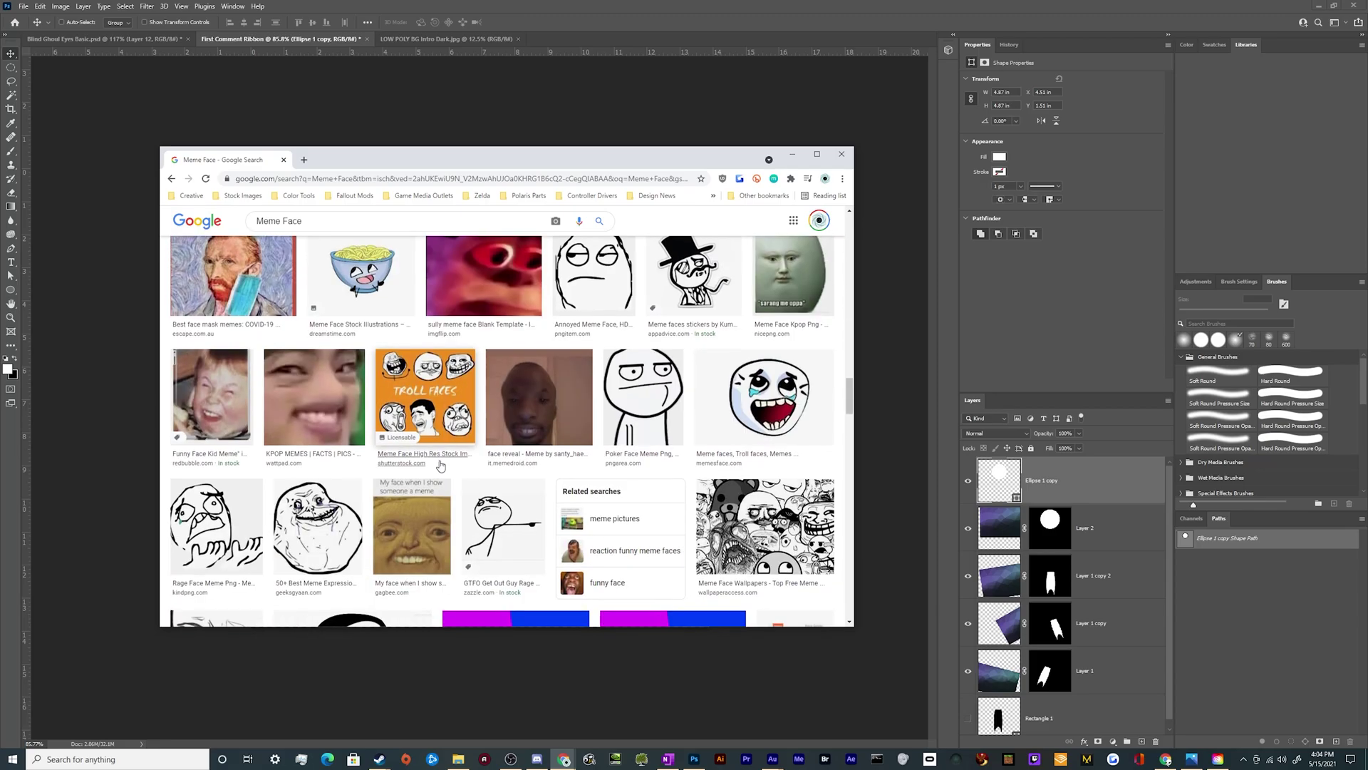
pyautogui.scroll(-5, 439, 468)
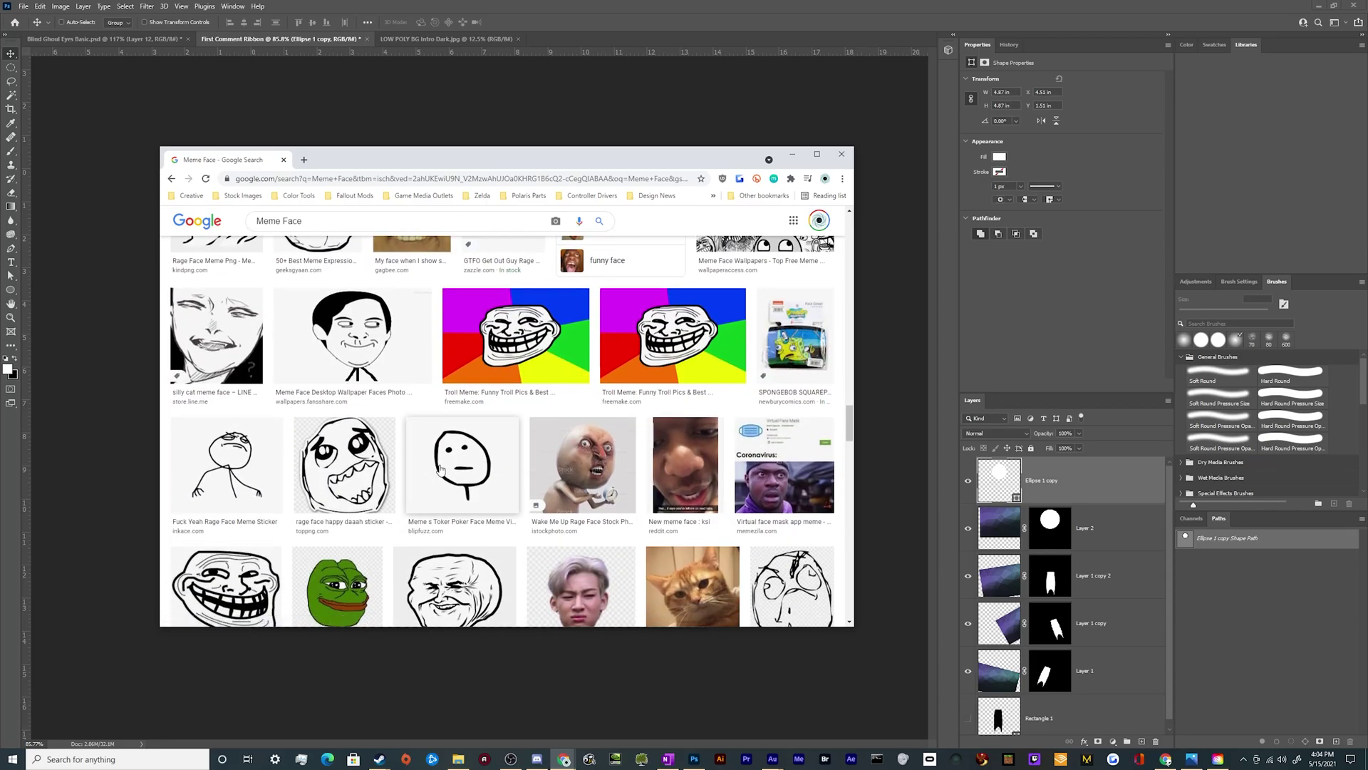
pyautogui.scroll(3, 440, 468)
pyautogui.scroll(-3, 439, 468)
pyautogui.scroll(6, 440, 469)
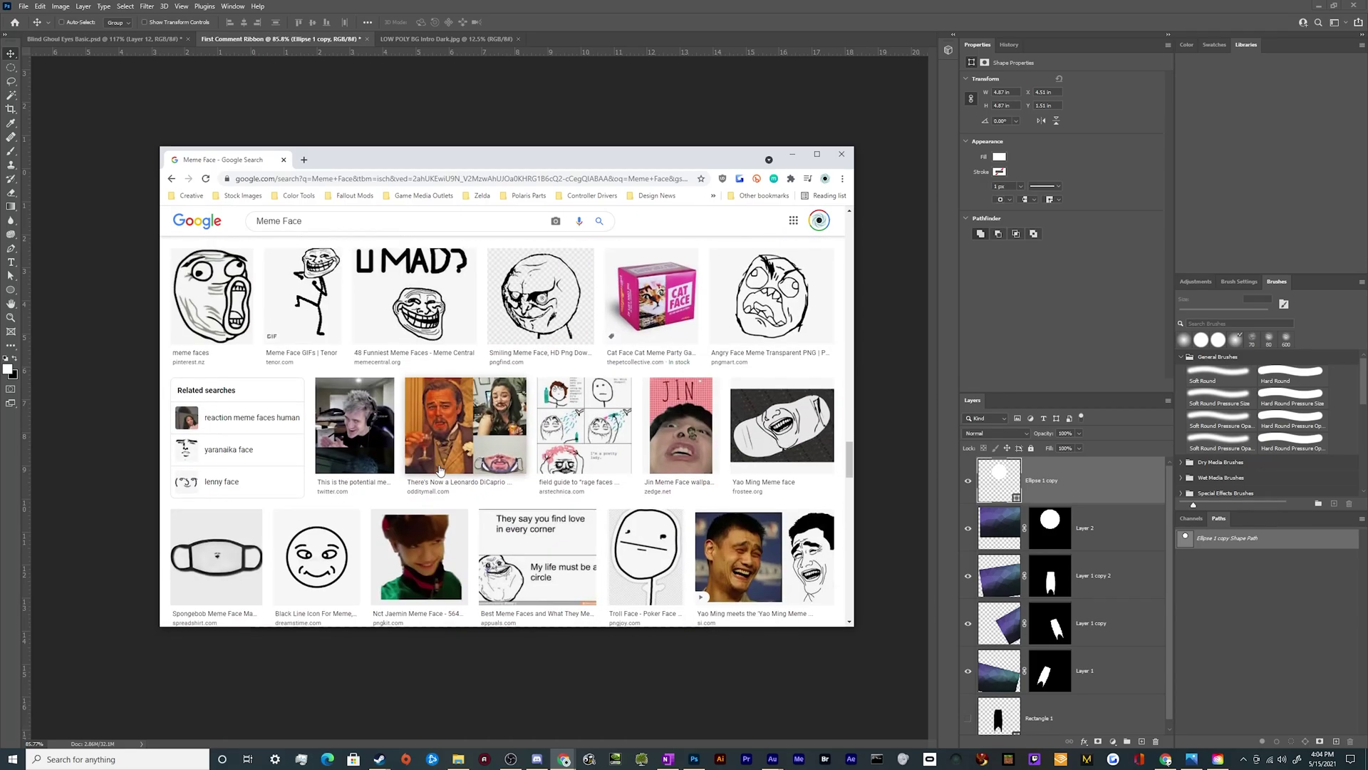
pyautogui.scroll(-5, 440, 468)
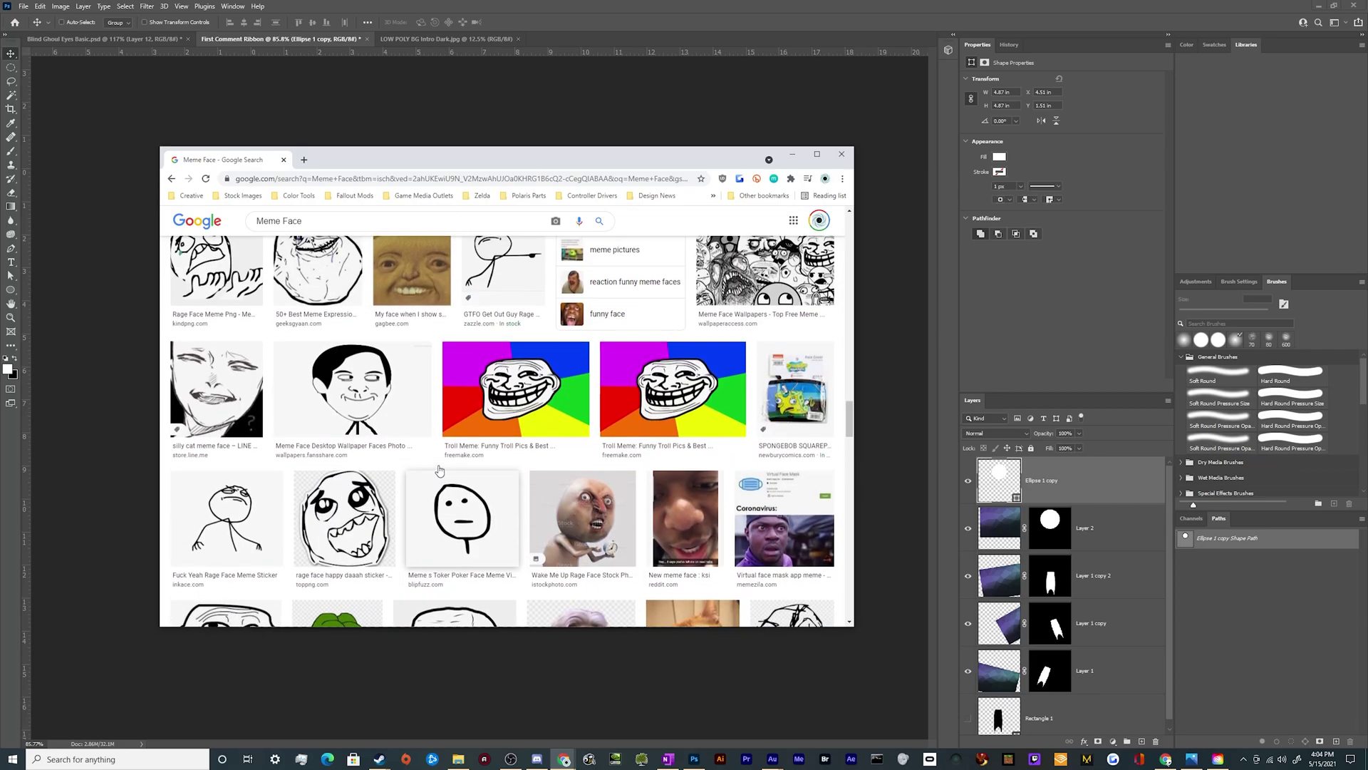
pyautogui.click(549, 525)
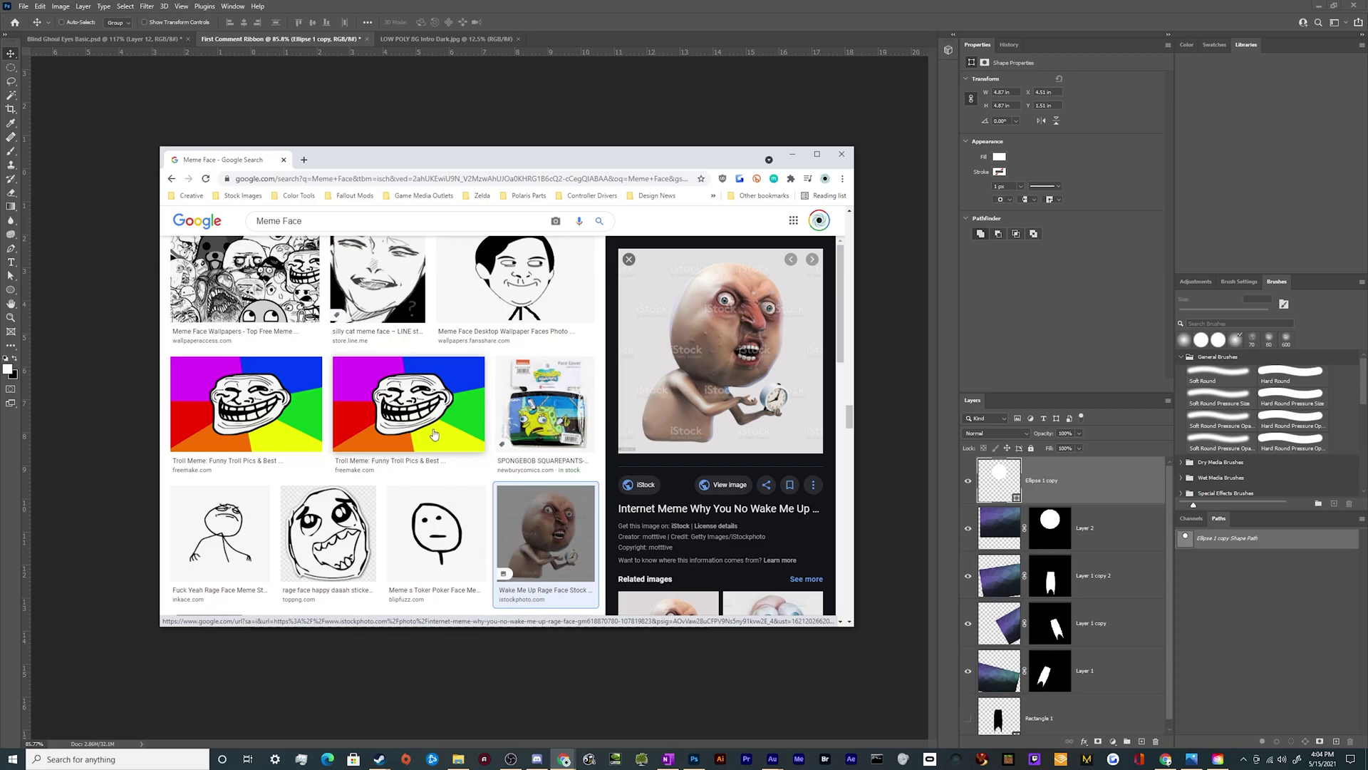
pyautogui.click(629, 260)
pyautogui.scroll(-3, 531, 414)
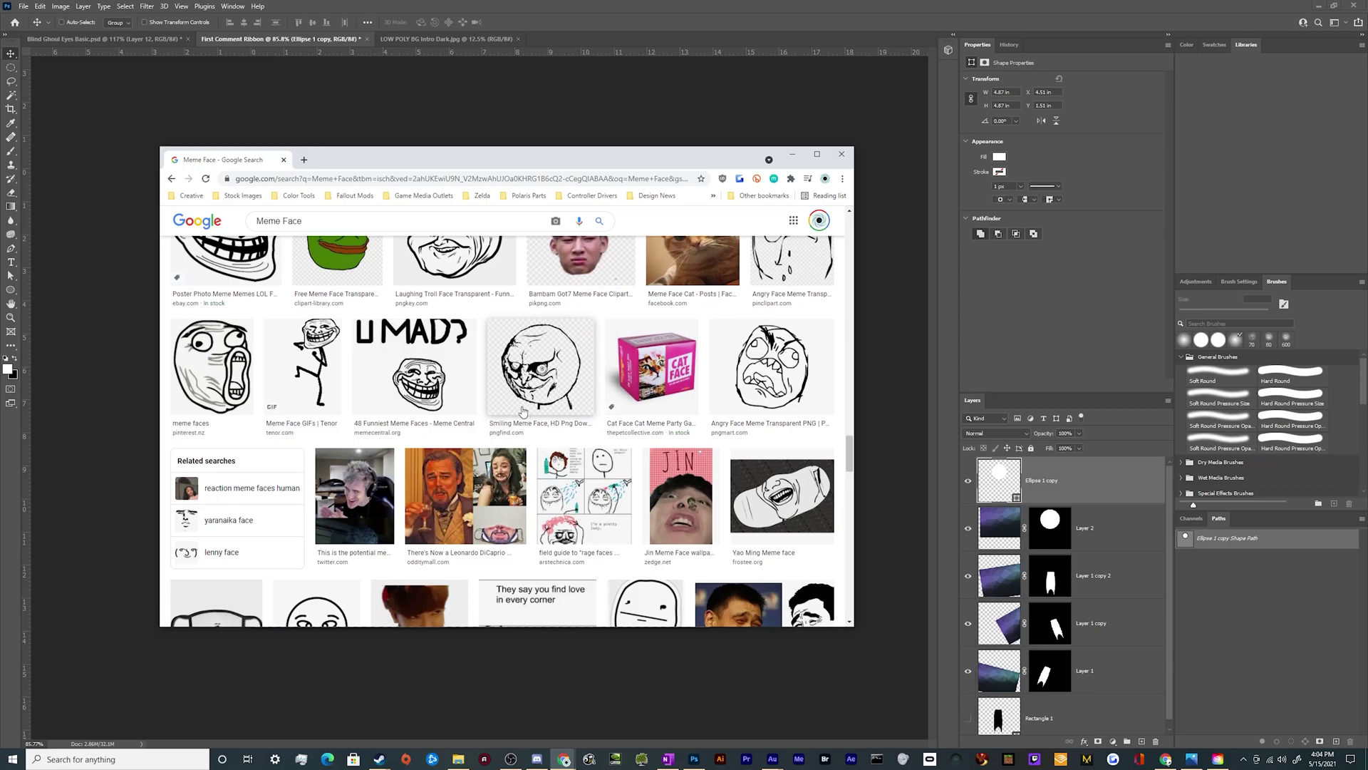
pyautogui.click(453, 520)
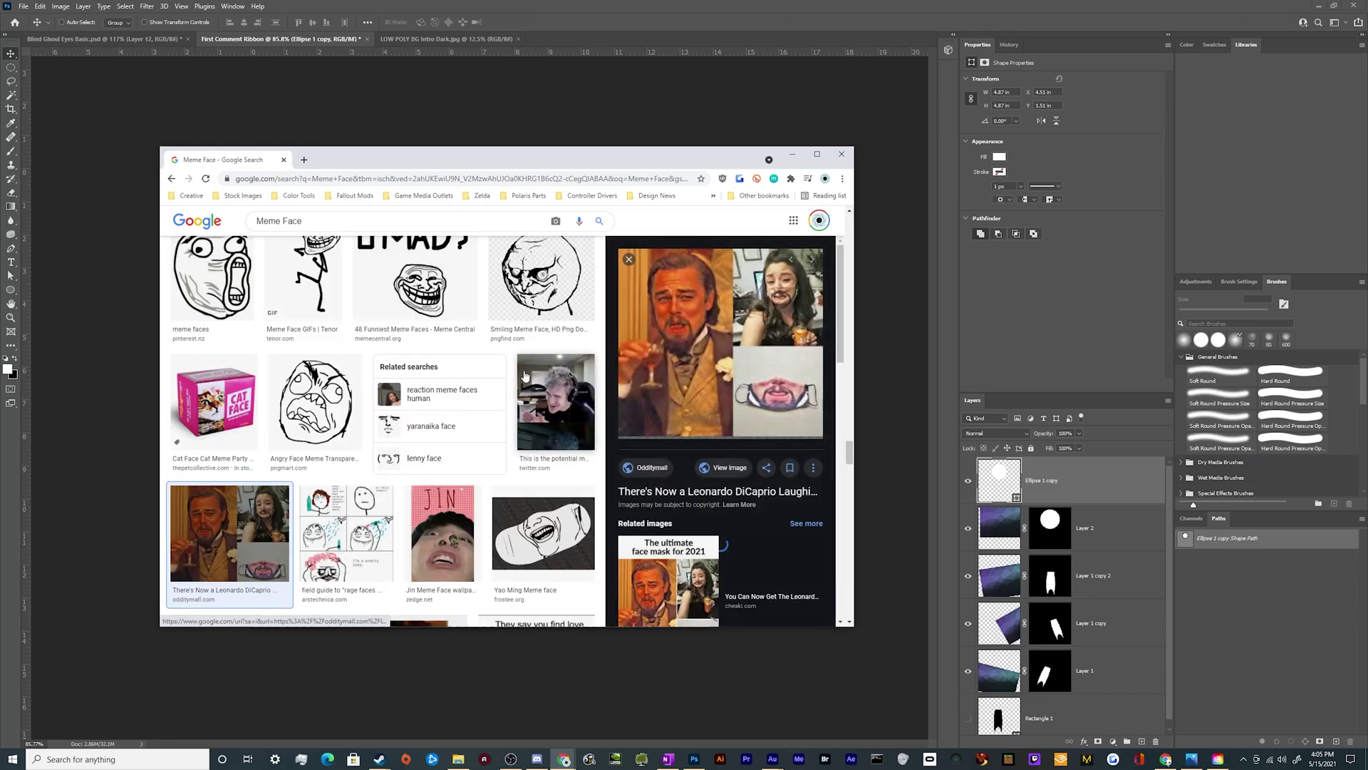
# Search 'leonardo dicaprio meme face' filtered to Large size and preview the laughing DiCaprio result.
pyautogui.click(388, 222)
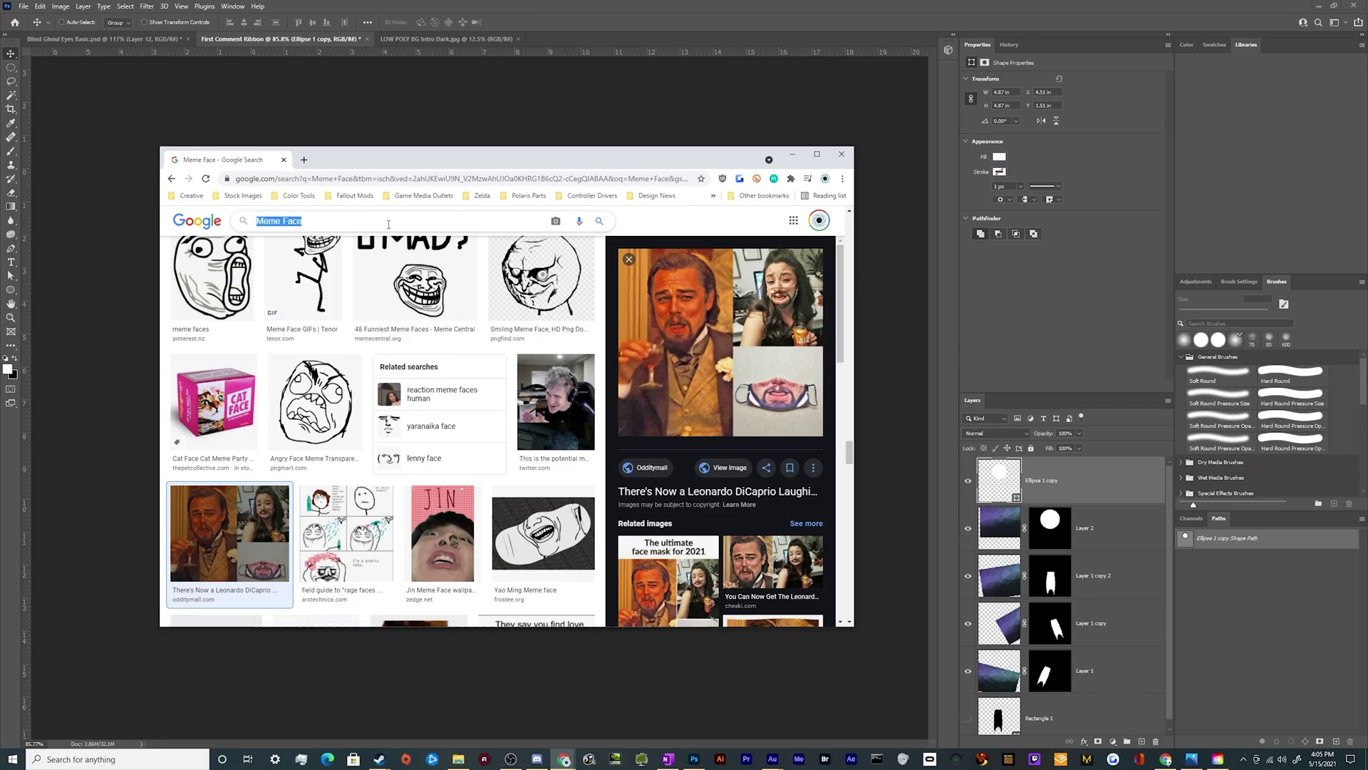
pyautogui.write('Leonardo')
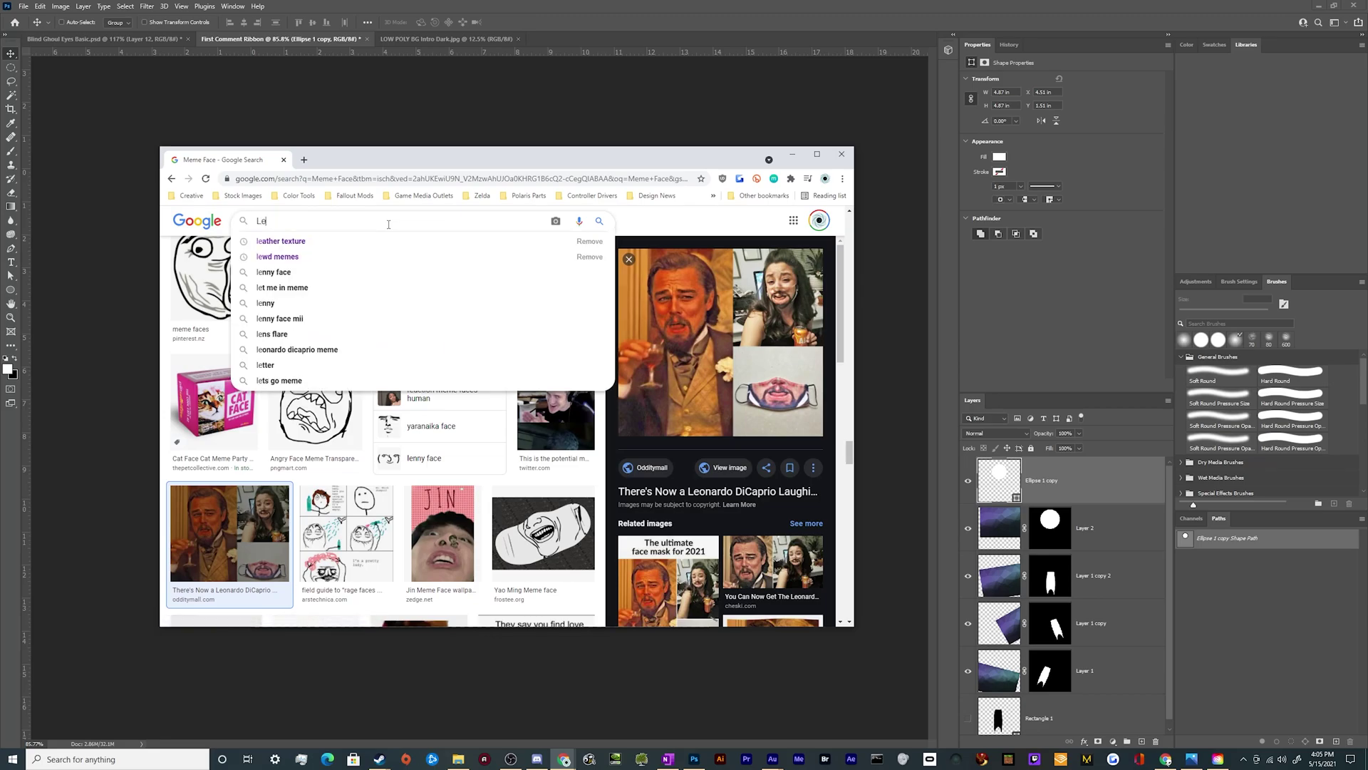
pyautogui.press('Down')
pyautogui.press('Down')
pyautogui.press('Return')
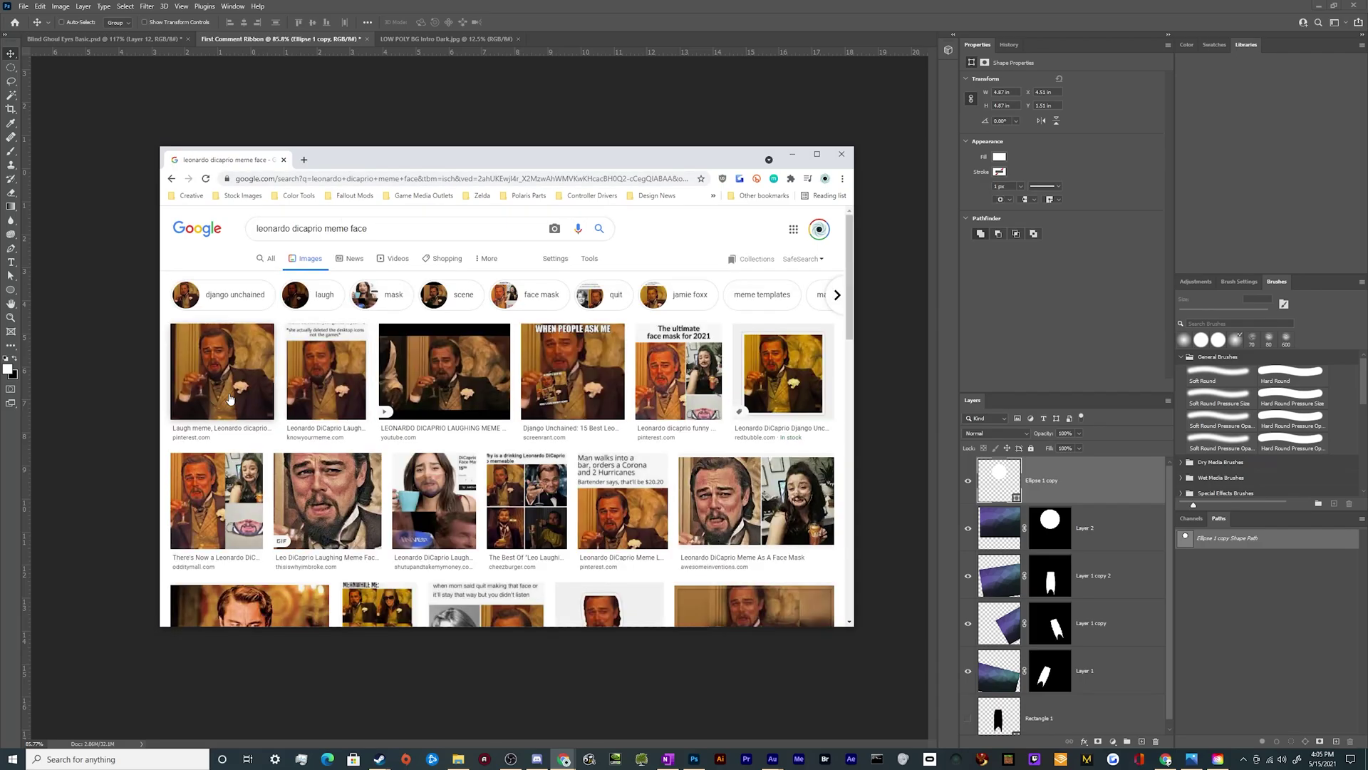
pyautogui.click(589, 258)
pyautogui.click(254, 278)
pyautogui.click(260, 312)
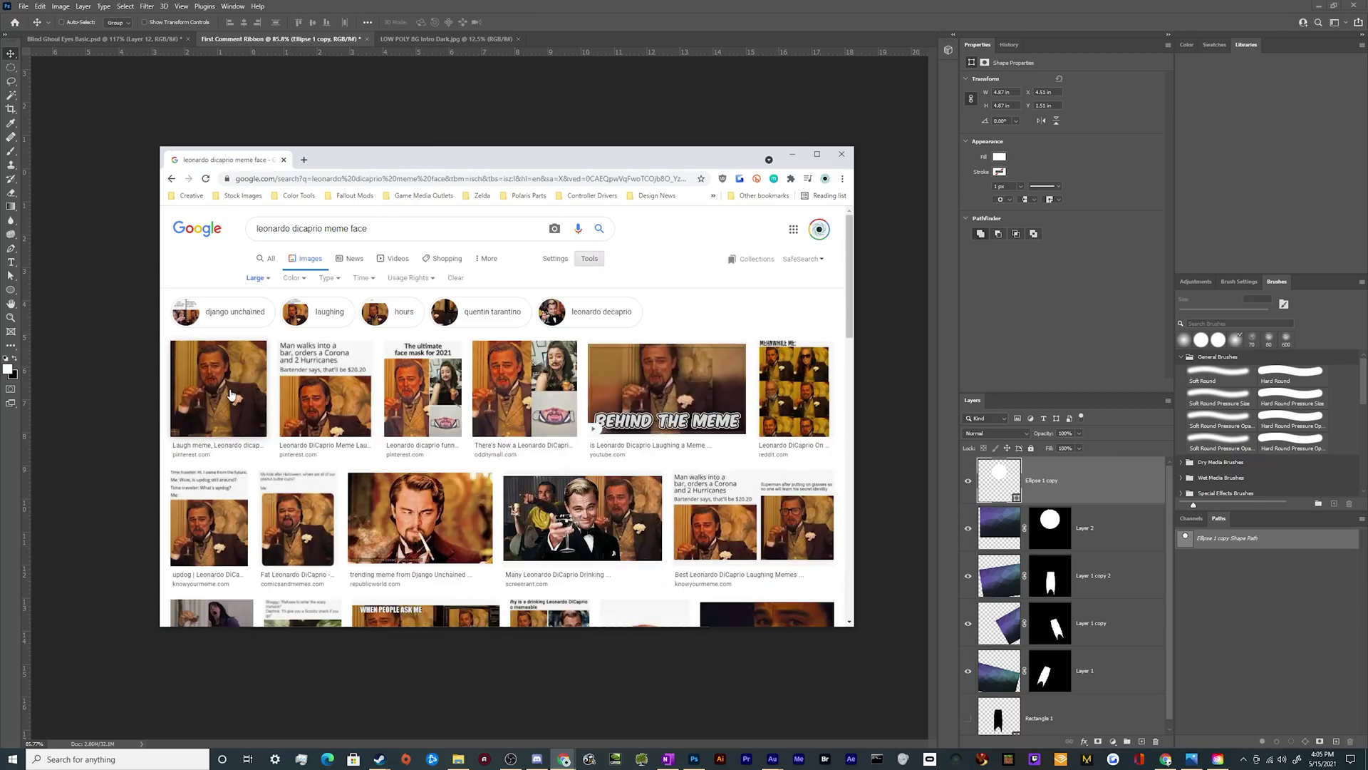
pyautogui.click(230, 394)
# Open the full-size DiCaprio meme image in a new tab and copy it.
pyautogui.click(725, 485)
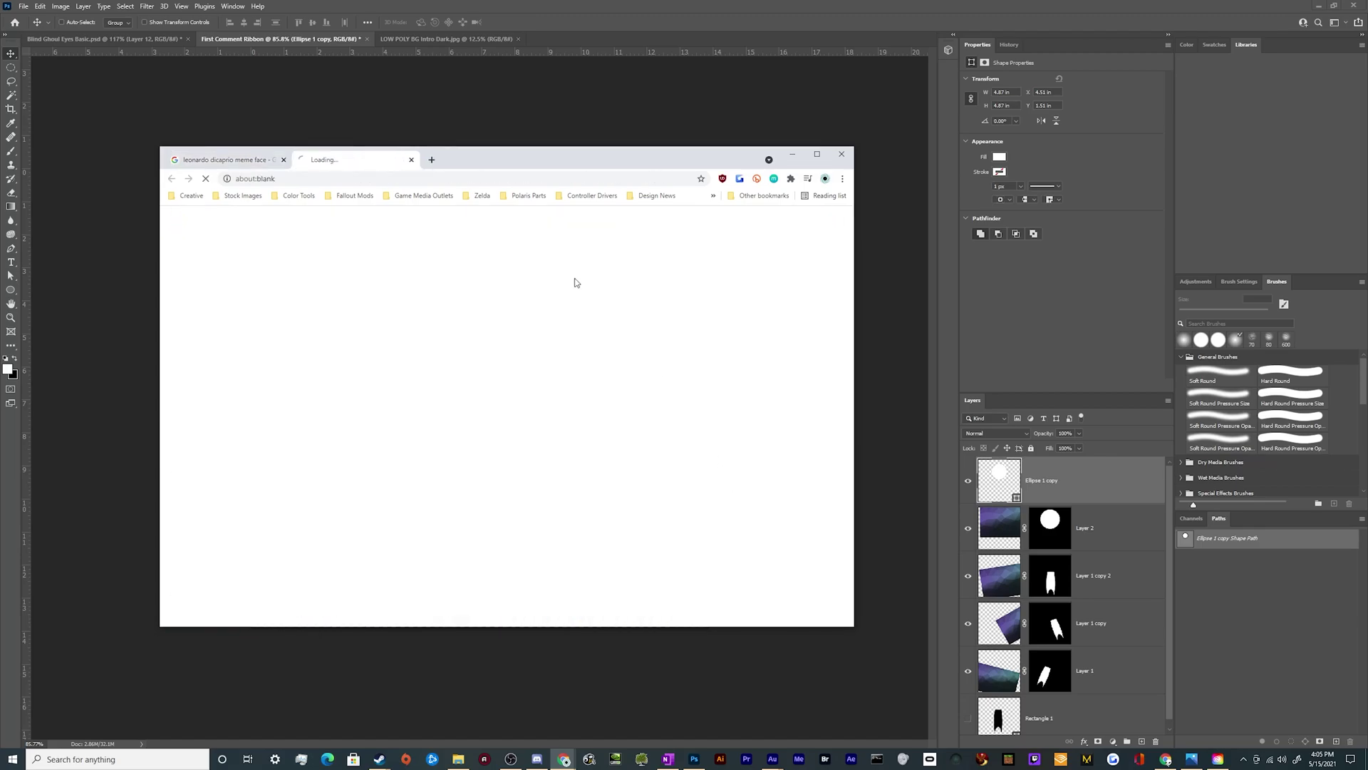
pyautogui.rightClick(588, 422)
pyautogui.click(625, 460)
# Paste the meme into the circle selection in Photoshop and scale it to about 61%.
pyautogui.hotkey('alt', 'Tab')
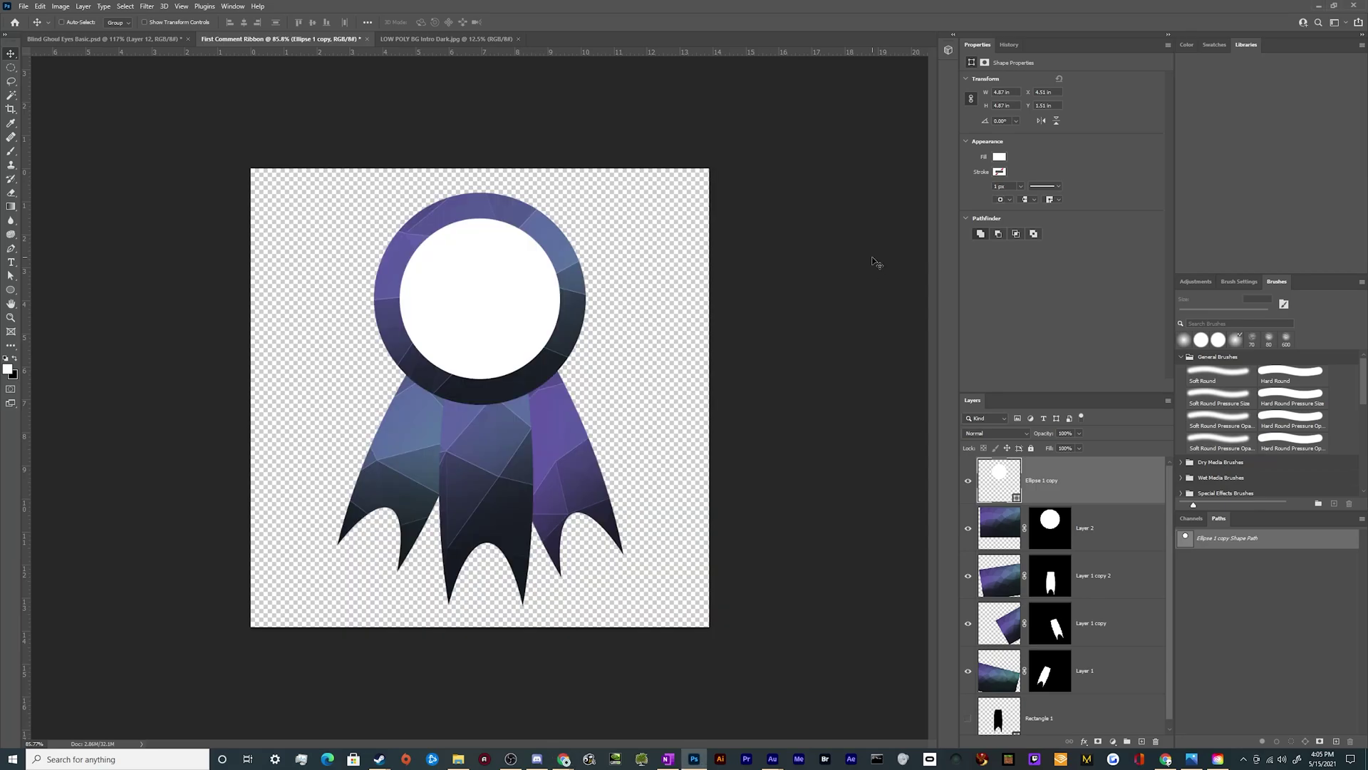
pyautogui.hotkey('ctrl', 'shift', 'alt', 'v')
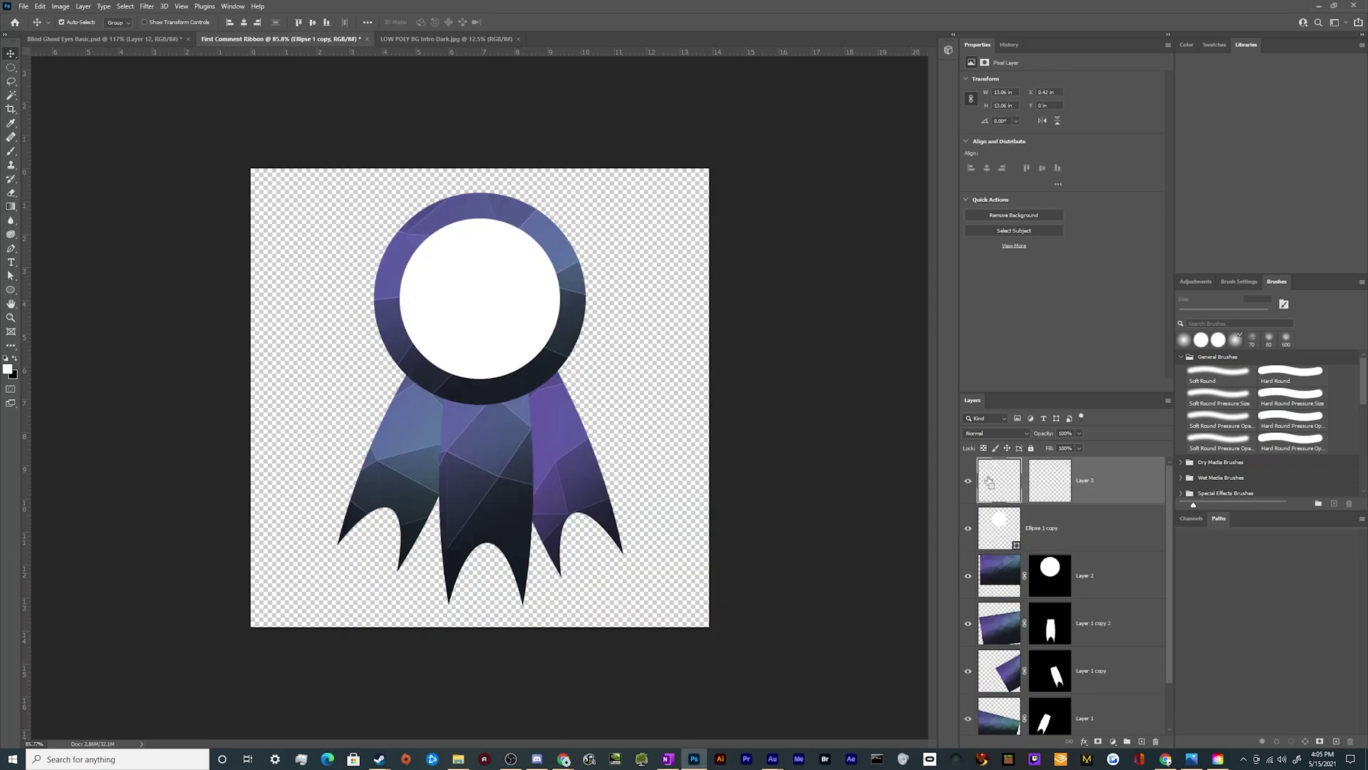
pyautogui.hotkey('ctrl', 't')
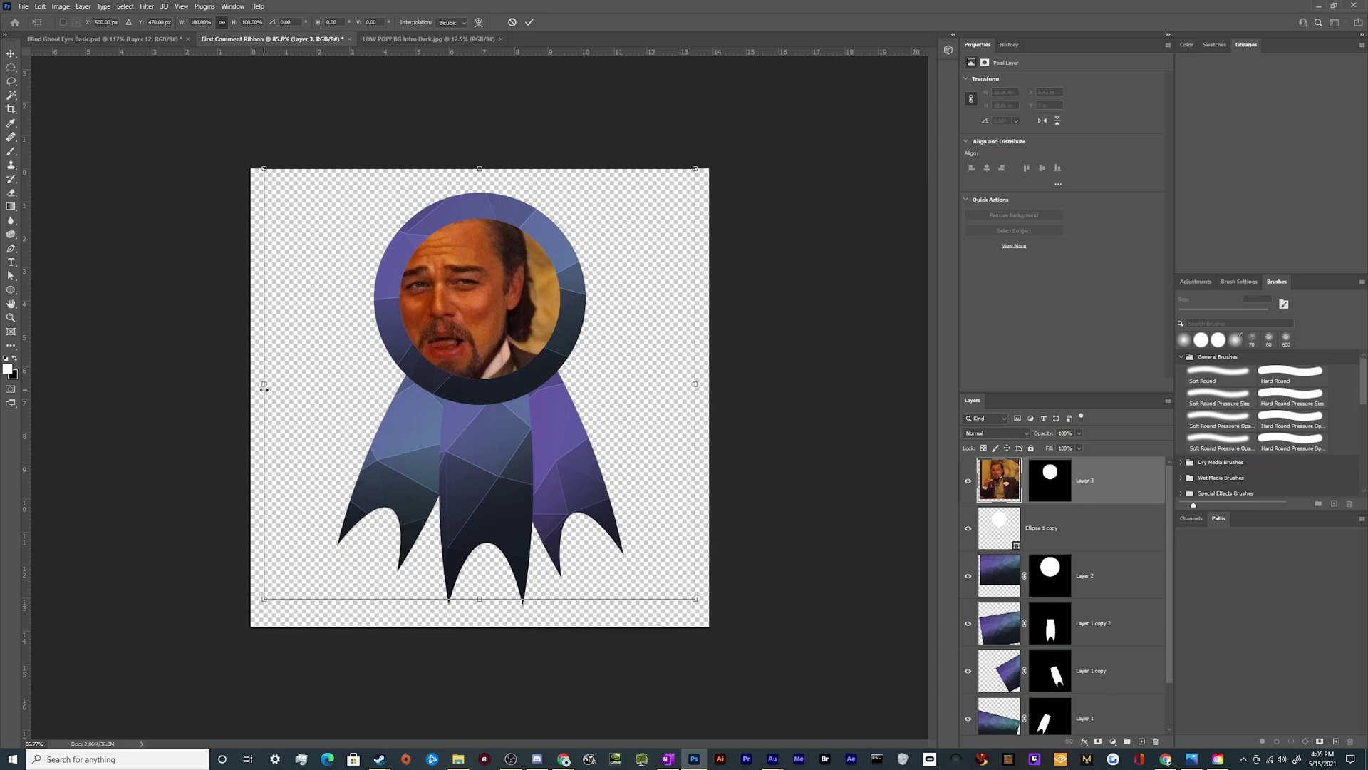
pyautogui.moveTo(264, 388); pyautogui.dragTo(455, 400)
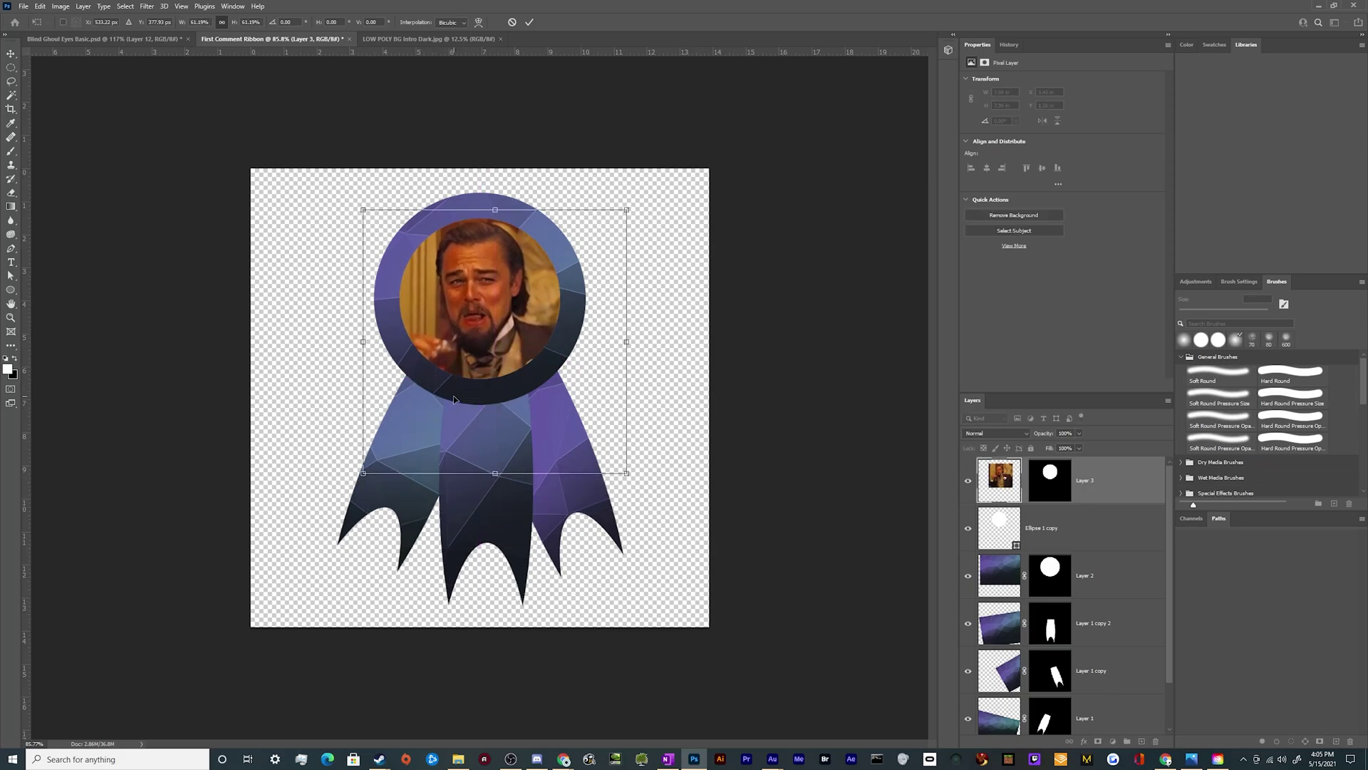
pyautogui.press('Return')
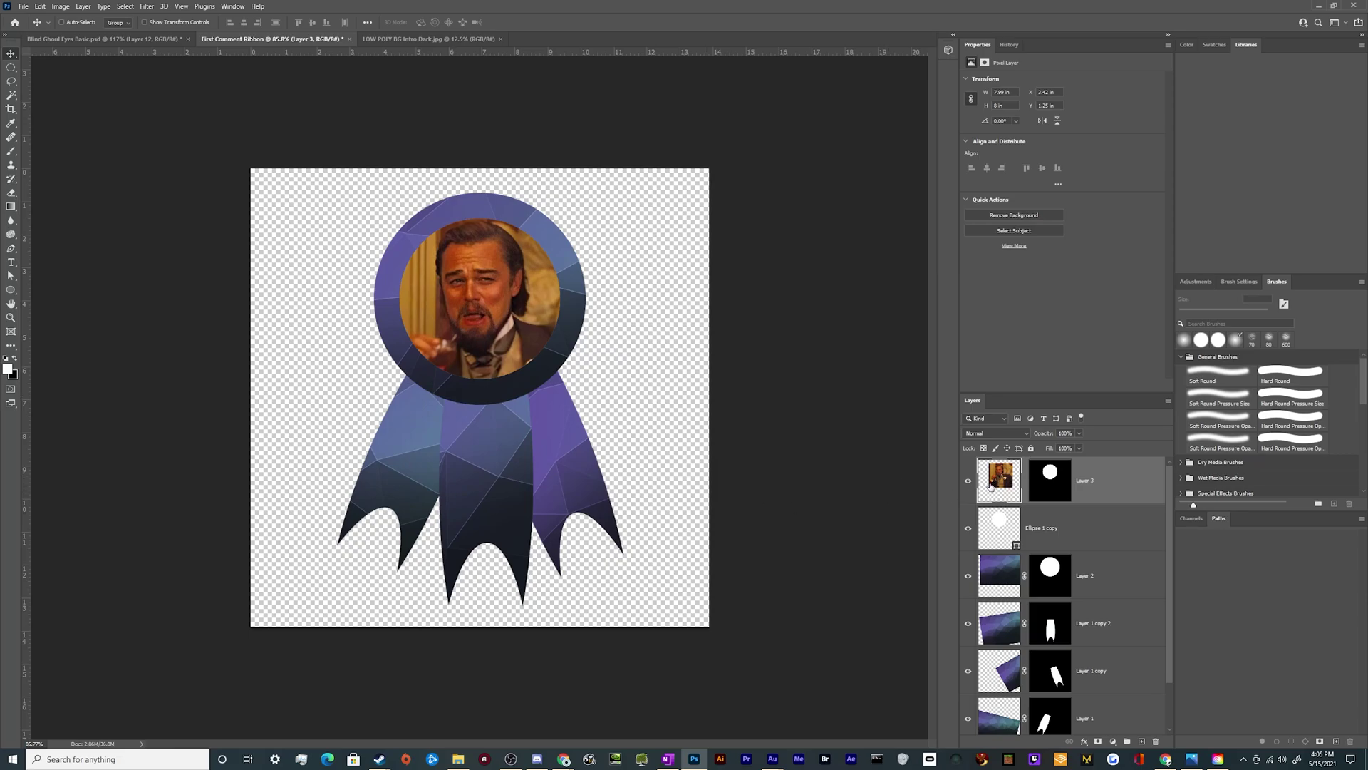
pyautogui.click(147, 6)
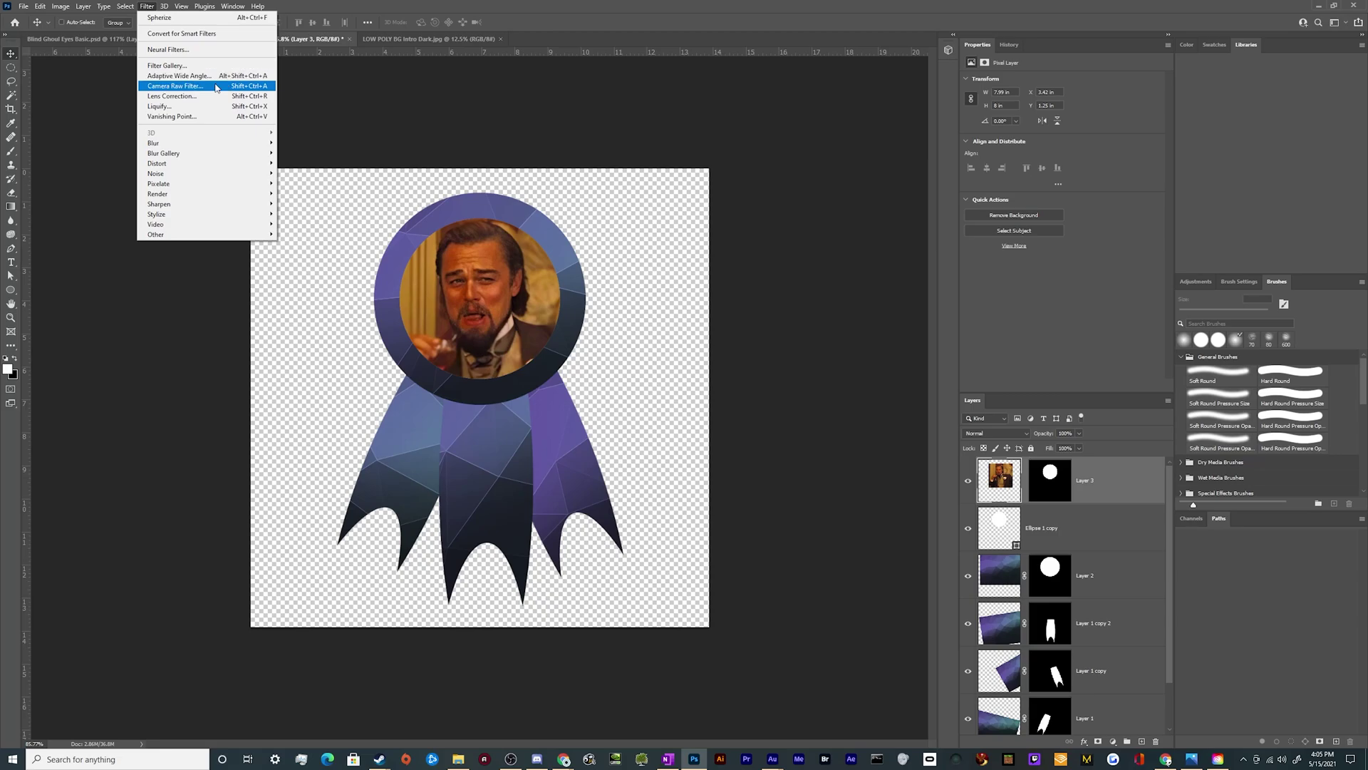
pyautogui.click(214, 87)
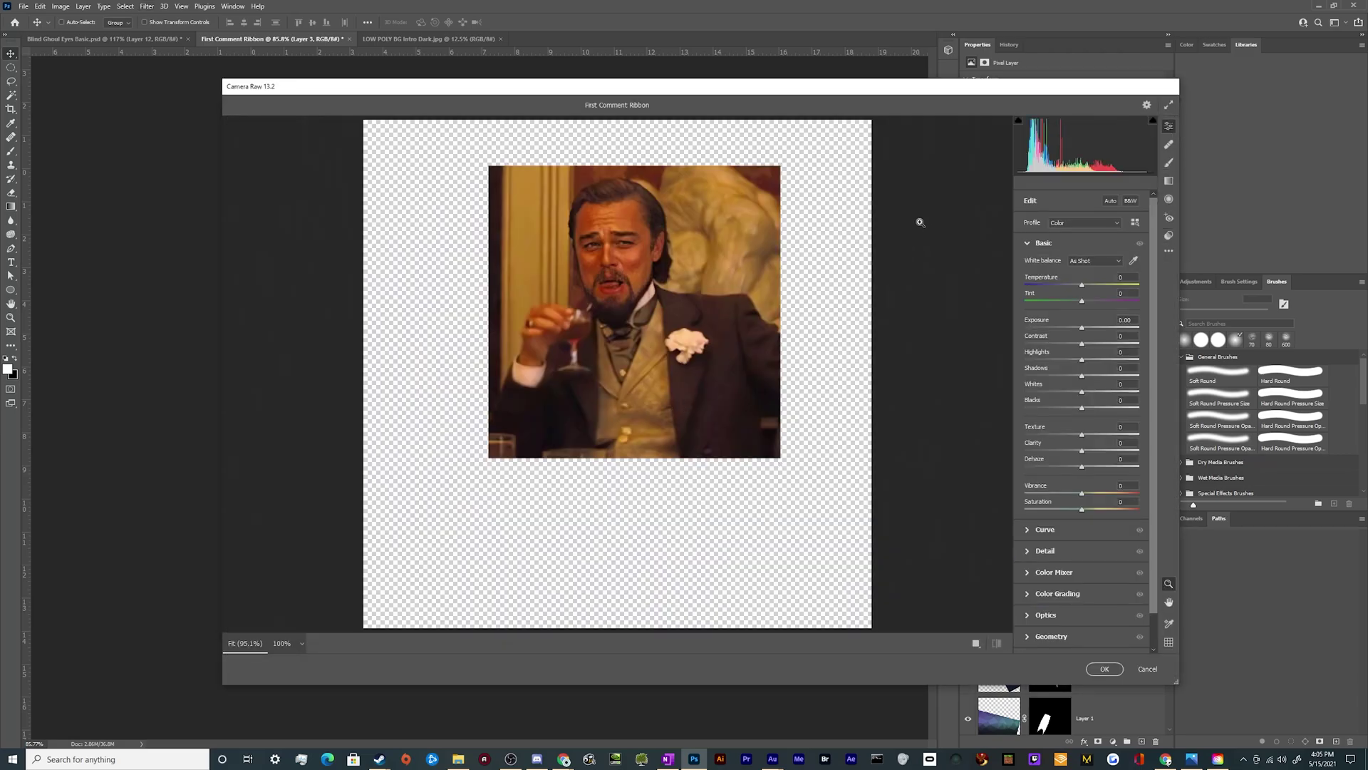
pyautogui.moveTo(1082, 285)
pyautogui.mouseDown()
pyautogui.moveTo(1069, 285)
pyautogui.moveTo(1088, 304)
pyautogui.mouseUp()
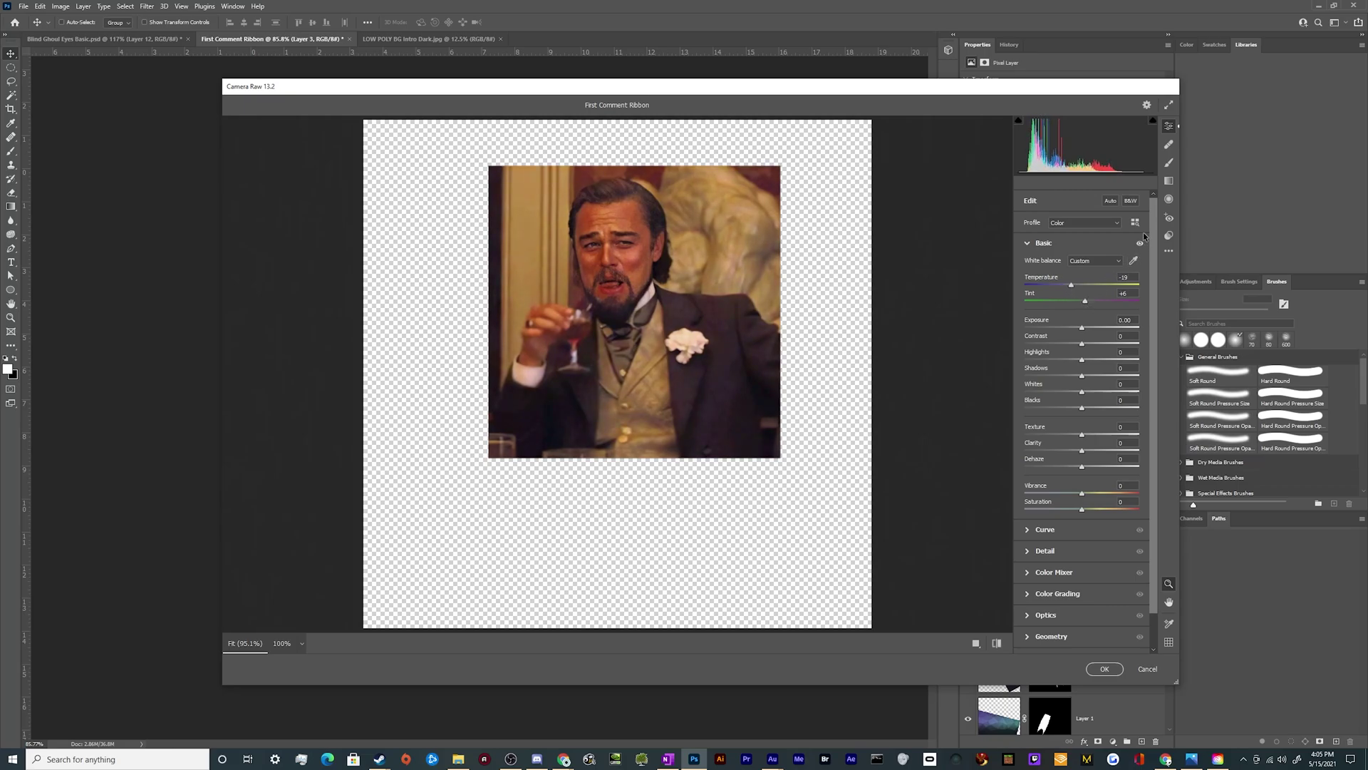
pyautogui.click(1110, 201)
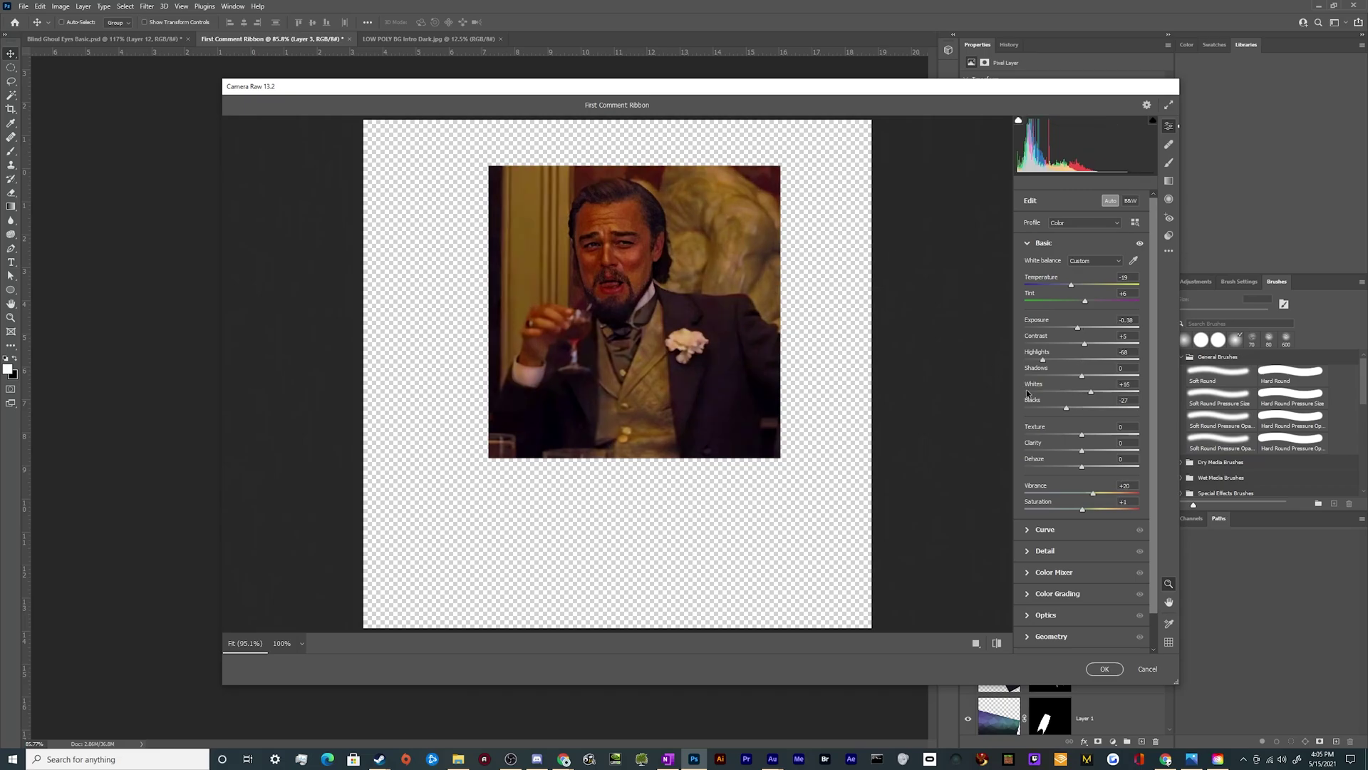
pyautogui.hotkey('ctrl', 'z')
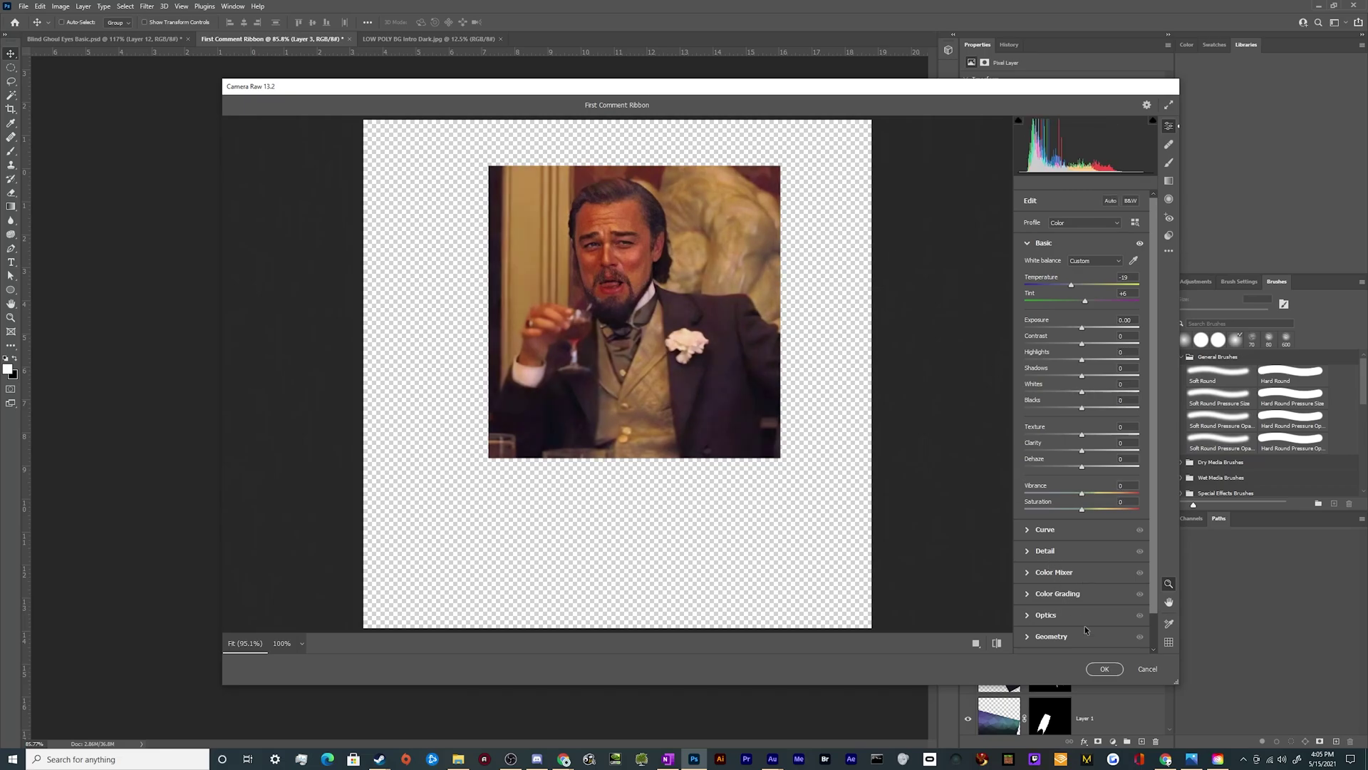
pyautogui.click(1147, 668)
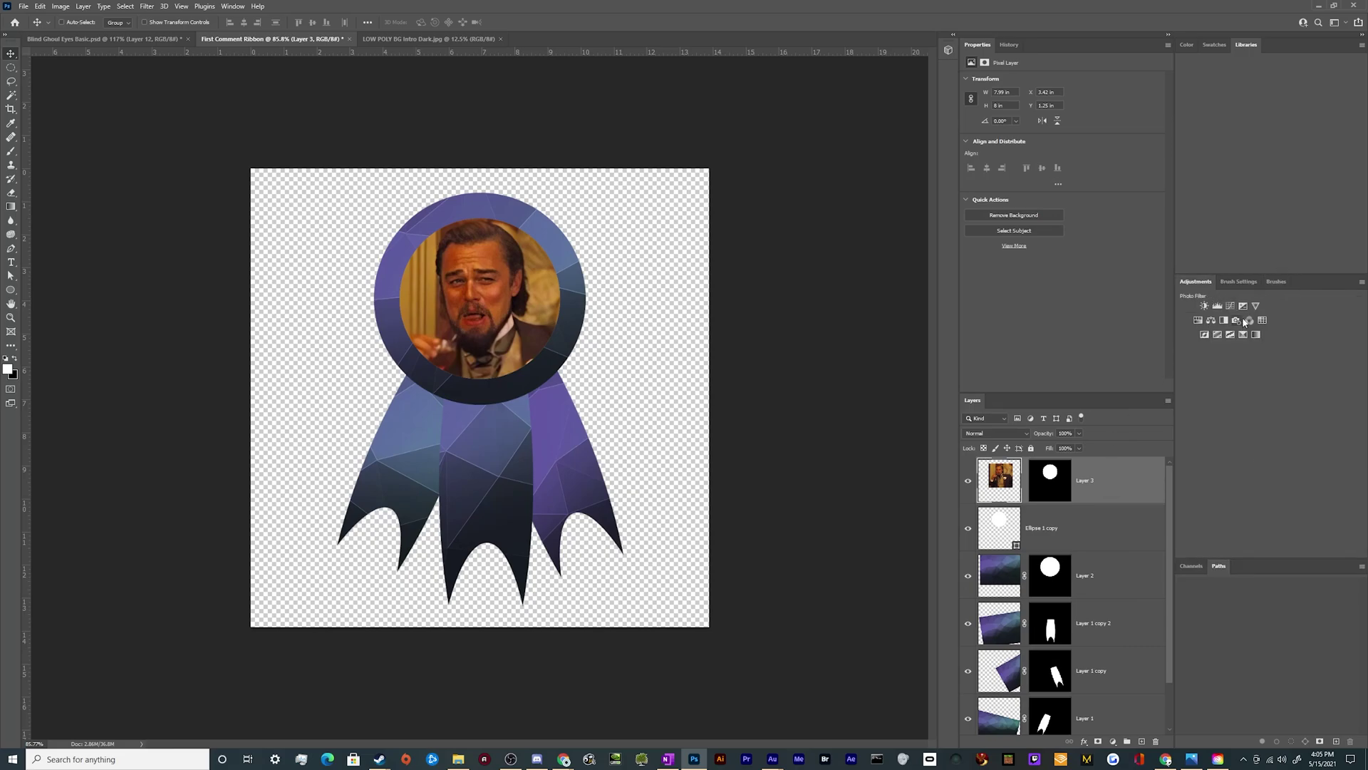
# Add a Channel Mixer with Red output and disable Layer 3's circular mask.
pyautogui.click(1249, 322)
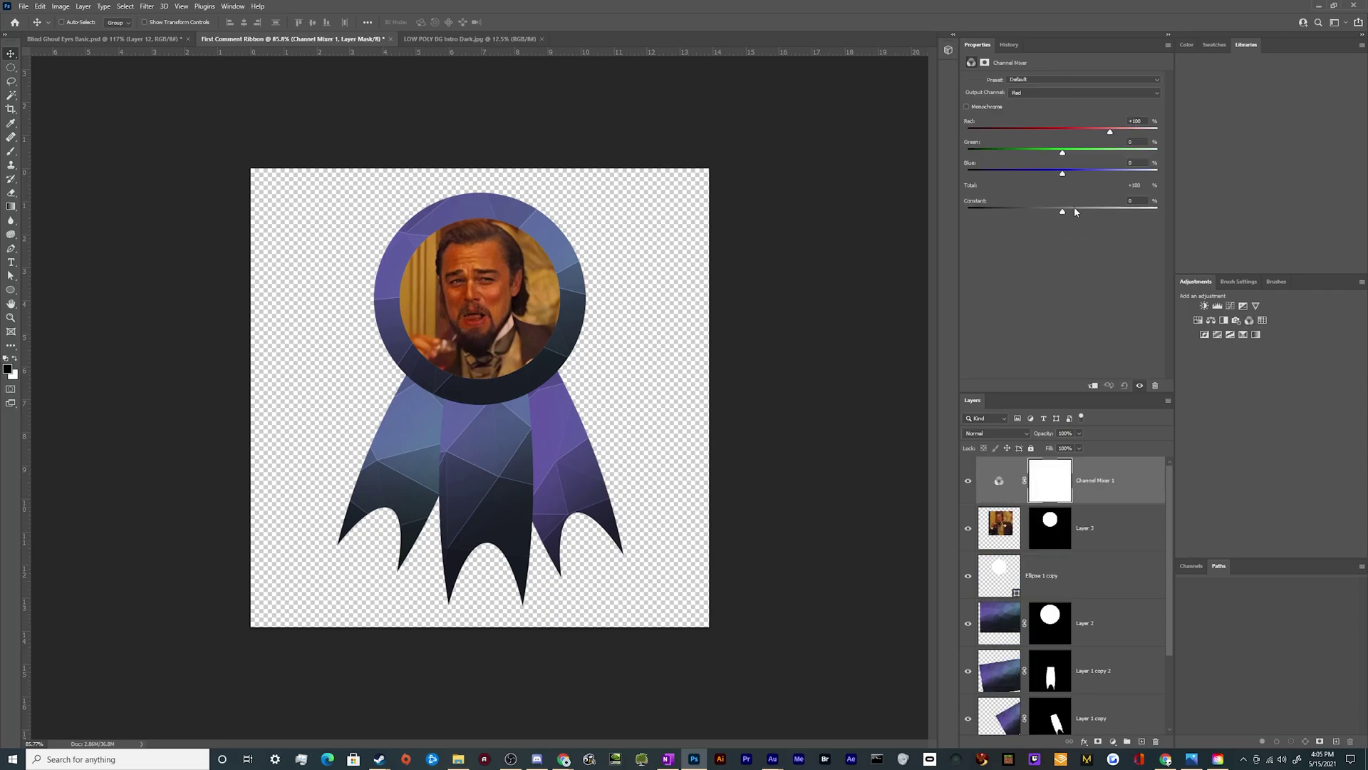
pyautogui.click(1041, 94)
pyautogui.click(1044, 497)
pyautogui.rightClick(1059, 533)
pyautogui.click(1087, 540)
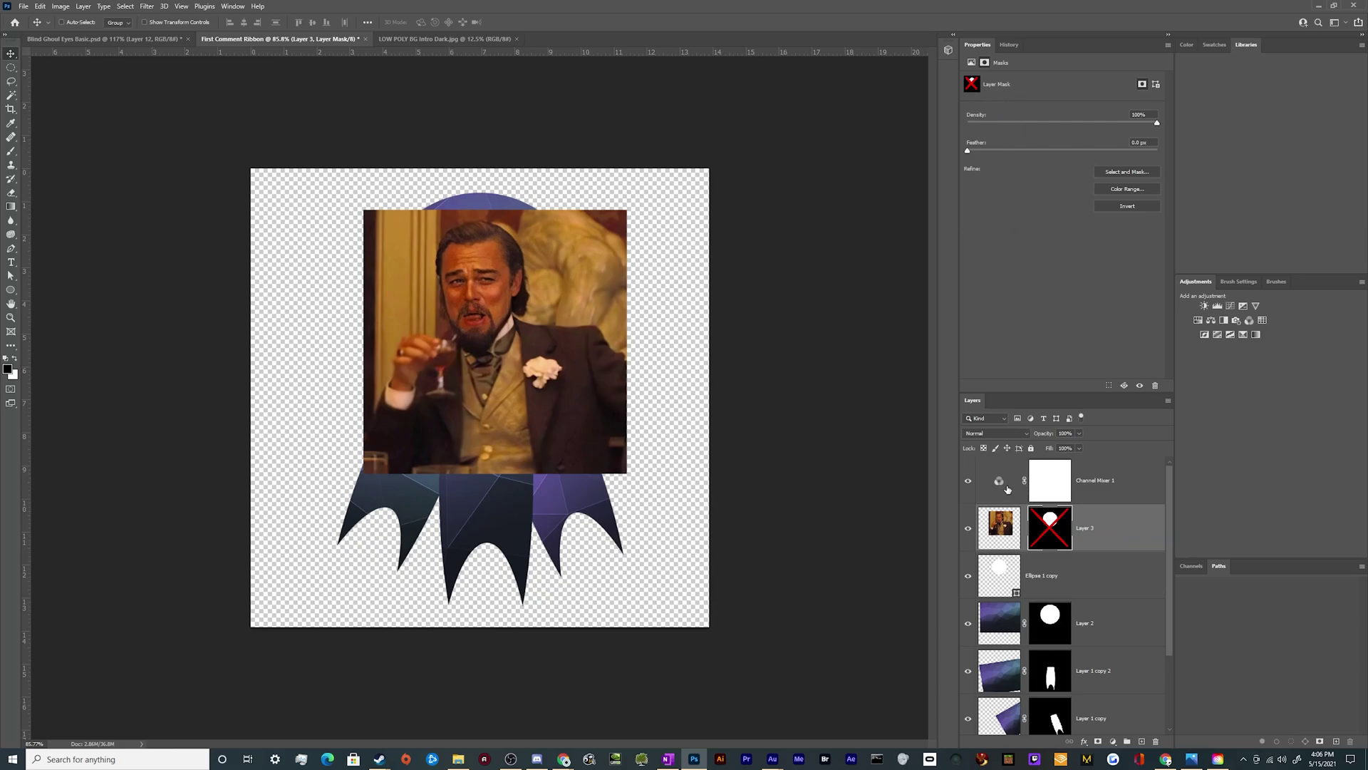
# Clip the Channel Mixer to the photo, try Blue at -12, then delete the mixer.
pyautogui.click(1002, 485)
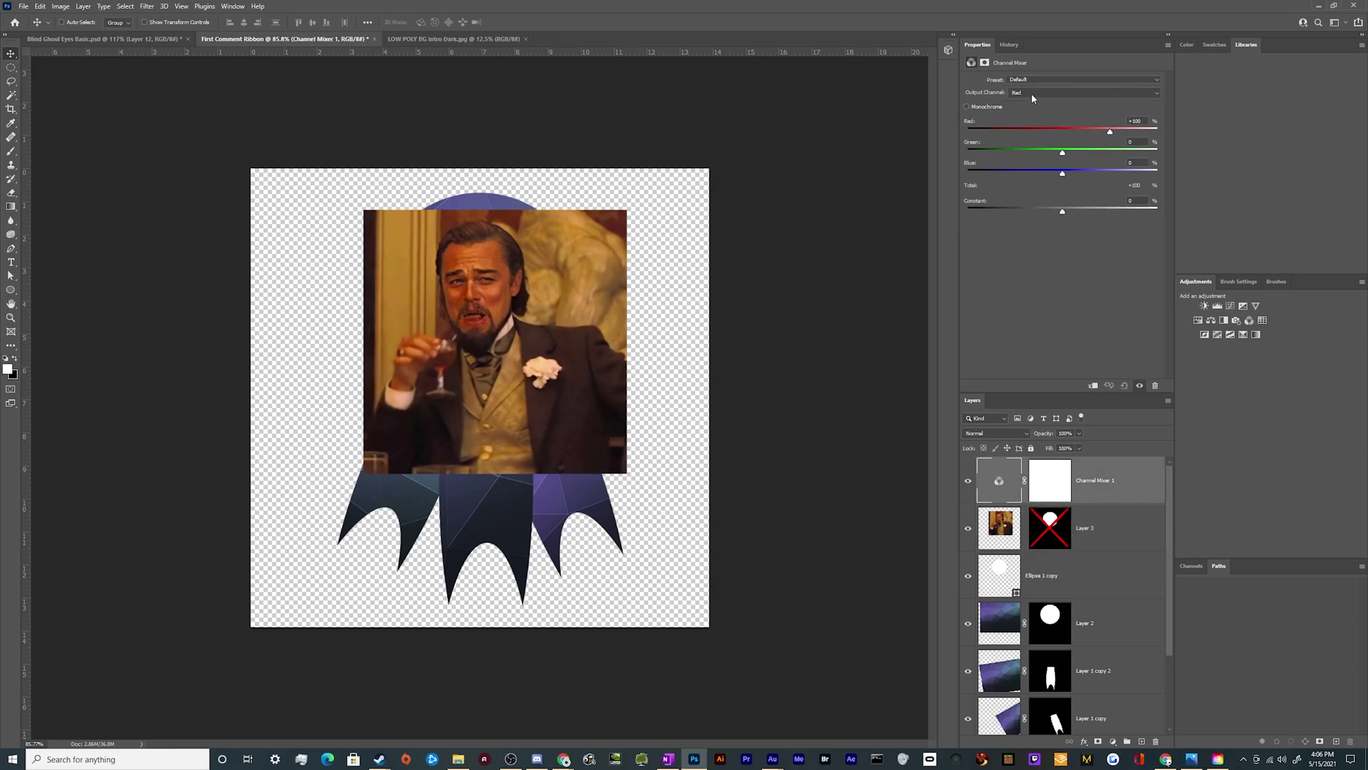
pyautogui.click(1092, 384)
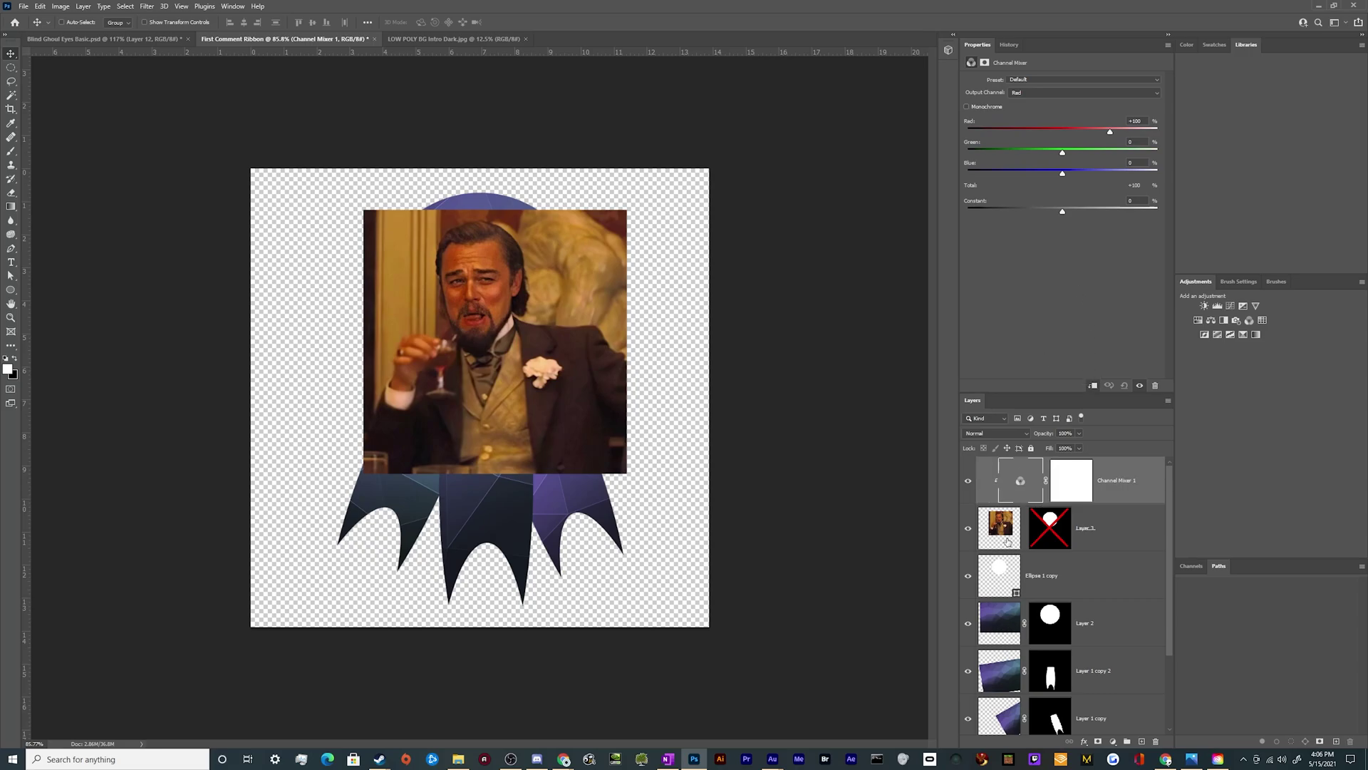
pyautogui.click(1048, 93)
pyautogui.click(1030, 100)
pyautogui.moveTo(1080, 172)
pyautogui.mouseDown()
pyautogui.moveTo(1057, 179)
pyautogui.moveTo(1074, 181)
pyautogui.mouseUp()
pyautogui.click(1156, 741)
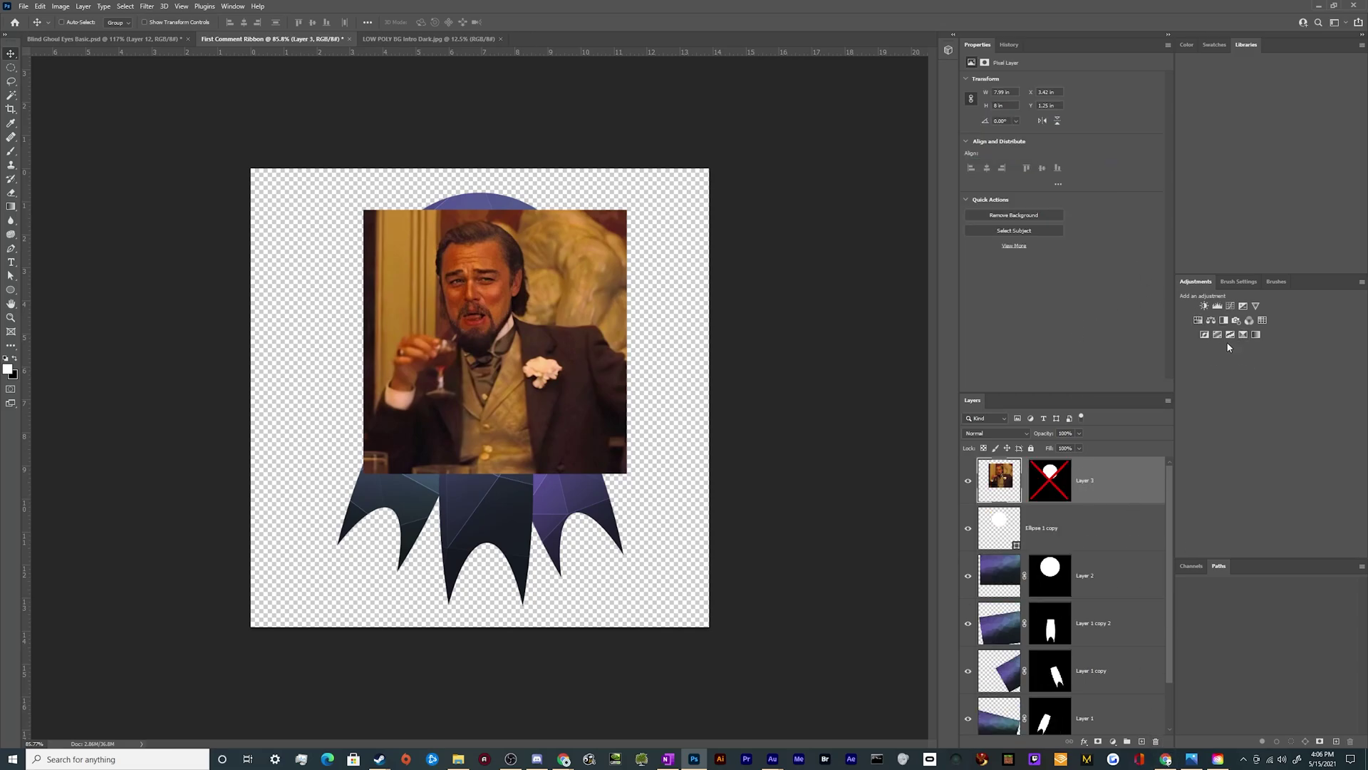
pyautogui.click(1210, 320)
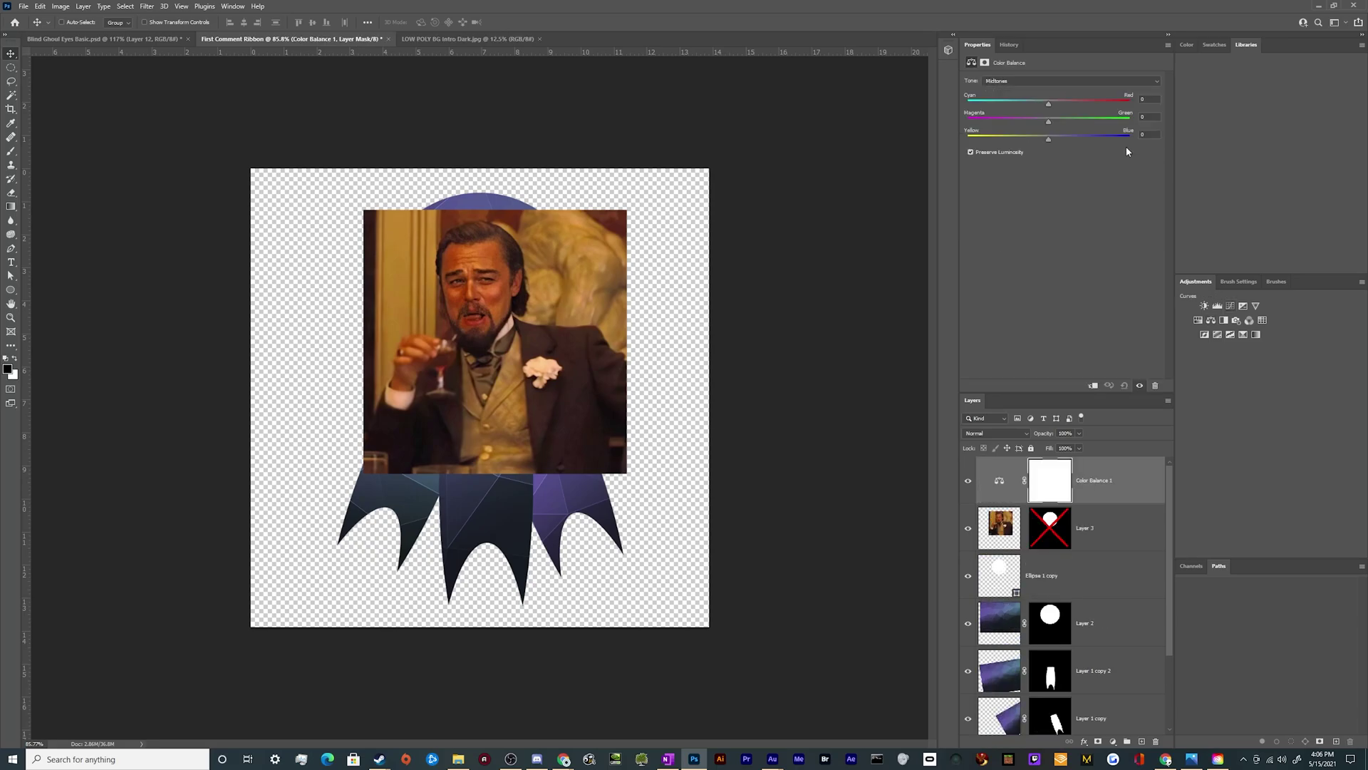
pyautogui.click(1091, 385)
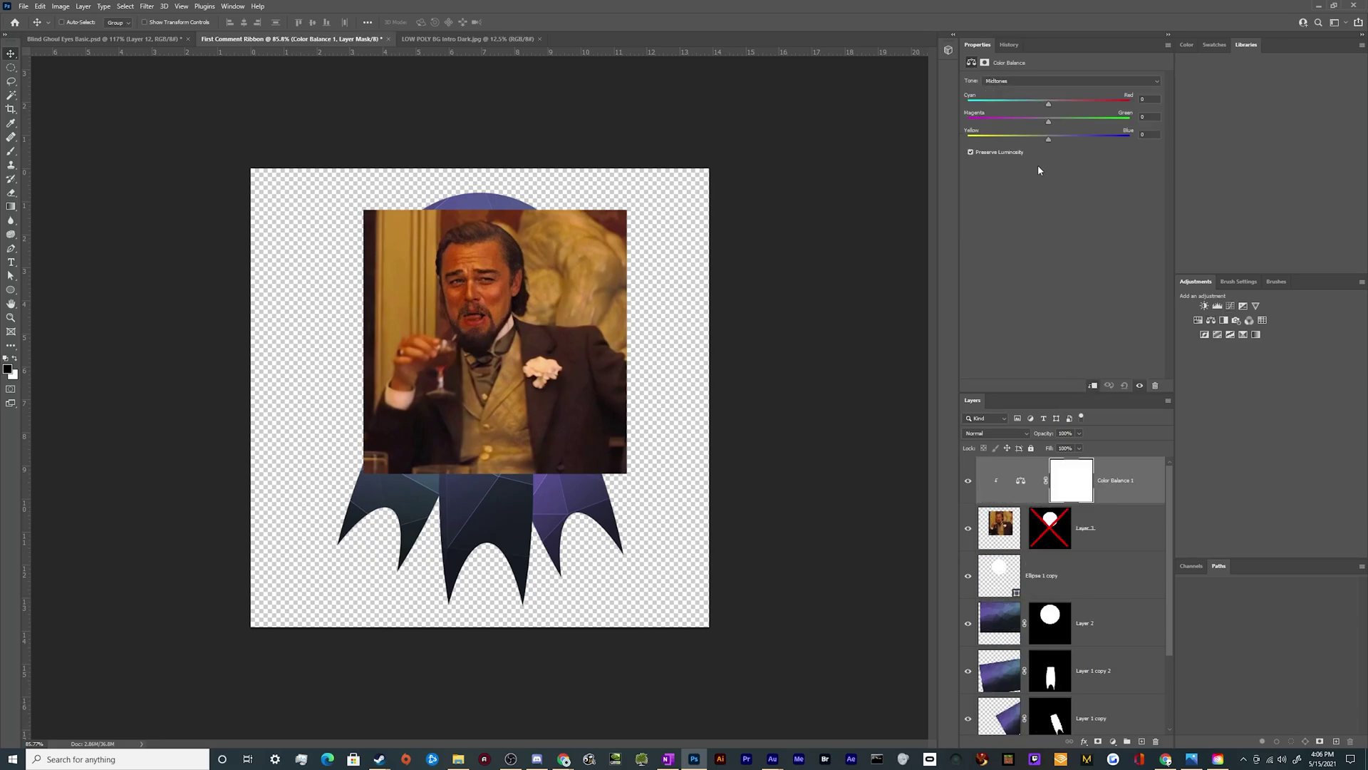
pyautogui.click(1005, 82)
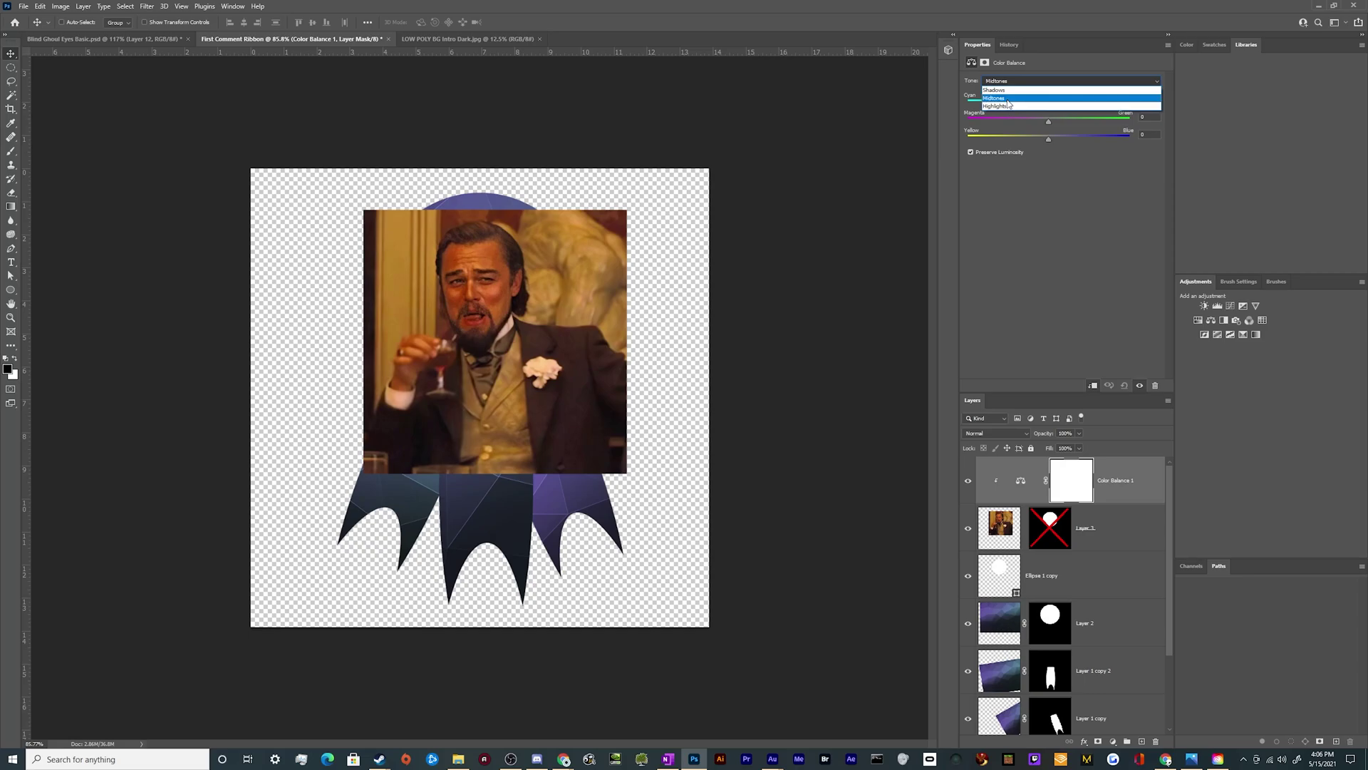
pyautogui.click(998, 91)
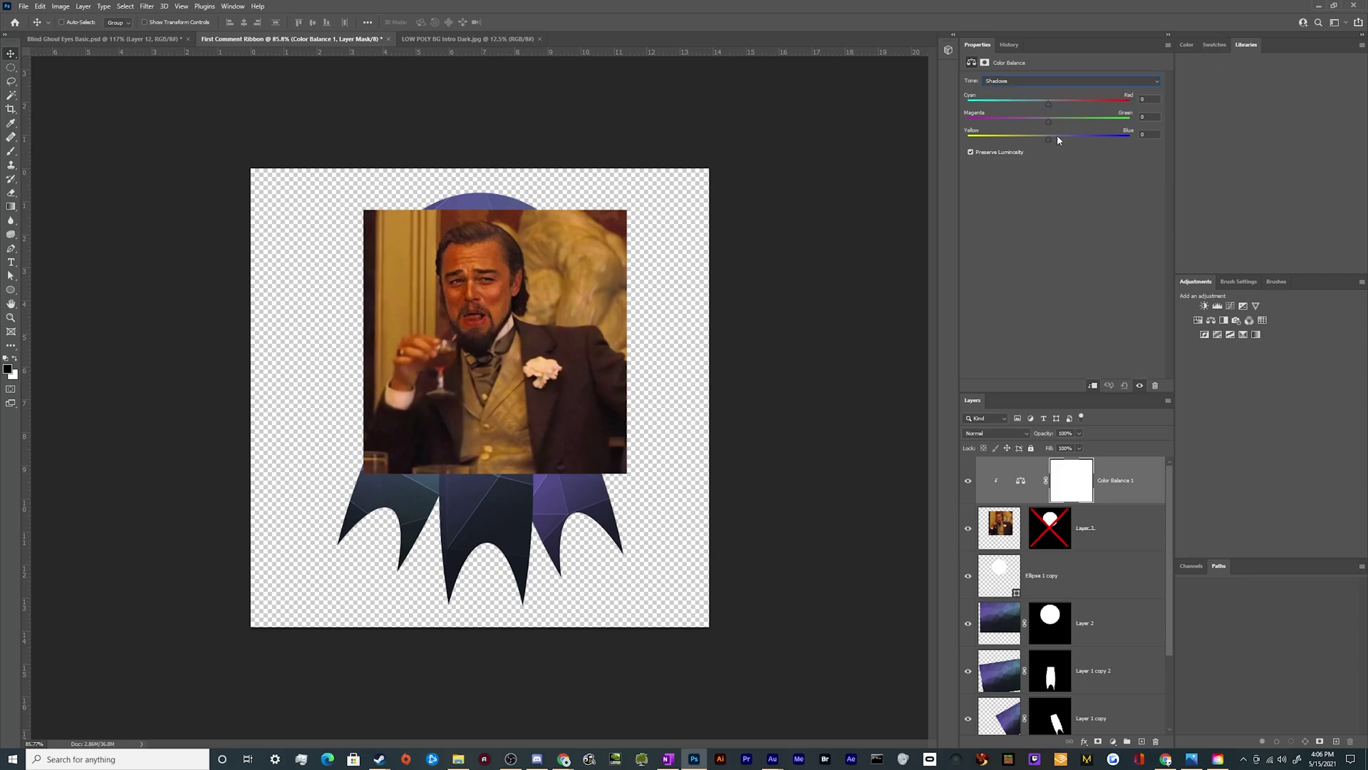
pyautogui.moveTo(1057, 136)
pyautogui.mouseDown()
pyautogui.moveTo(1068, 140)
pyautogui.moveTo(1042, 141)
pyautogui.mouseUp()
pyautogui.moveTo(1059, 123); pyautogui.dragTo(1050, 127)
pyautogui.moveTo(1057, 111); pyautogui.dragTo(1045, 113)
pyautogui.click(1039, 81)
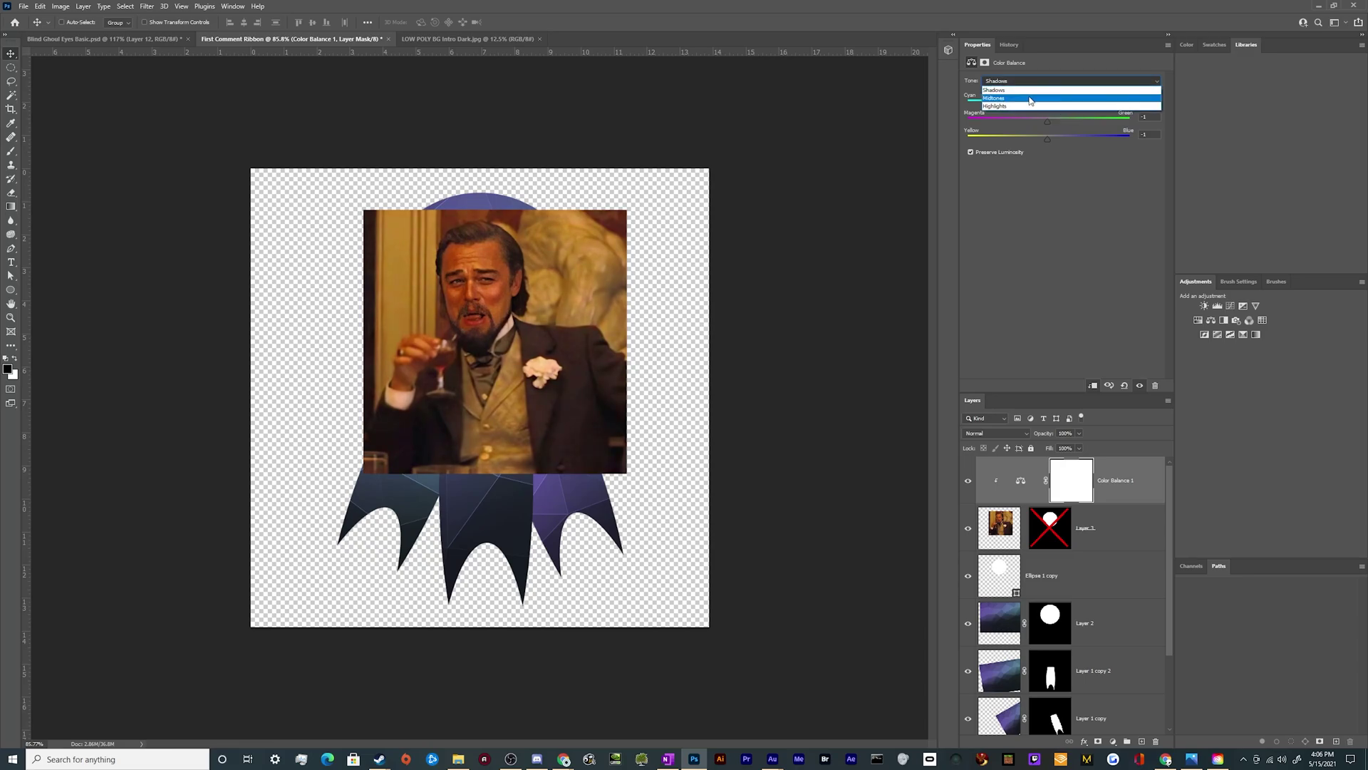
pyautogui.click(1033, 97)
pyautogui.moveTo(1059, 138); pyautogui.dragTo(1044, 108)
pyautogui.click(1123, 463)
pyautogui.click(1155, 743)
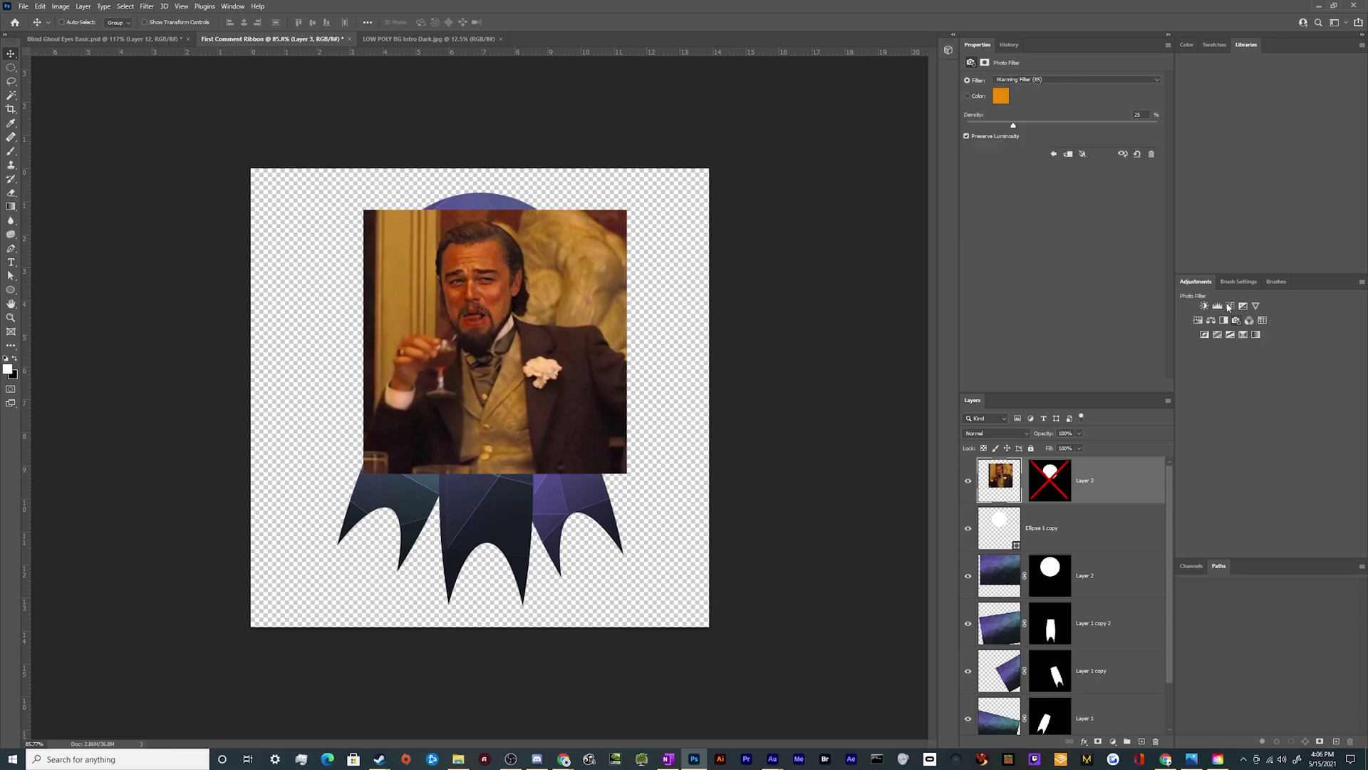
# Add a Photo Filter clipped to the photo, set to Cooling Filter (82) at density 38.
pyautogui.click(1237, 321)
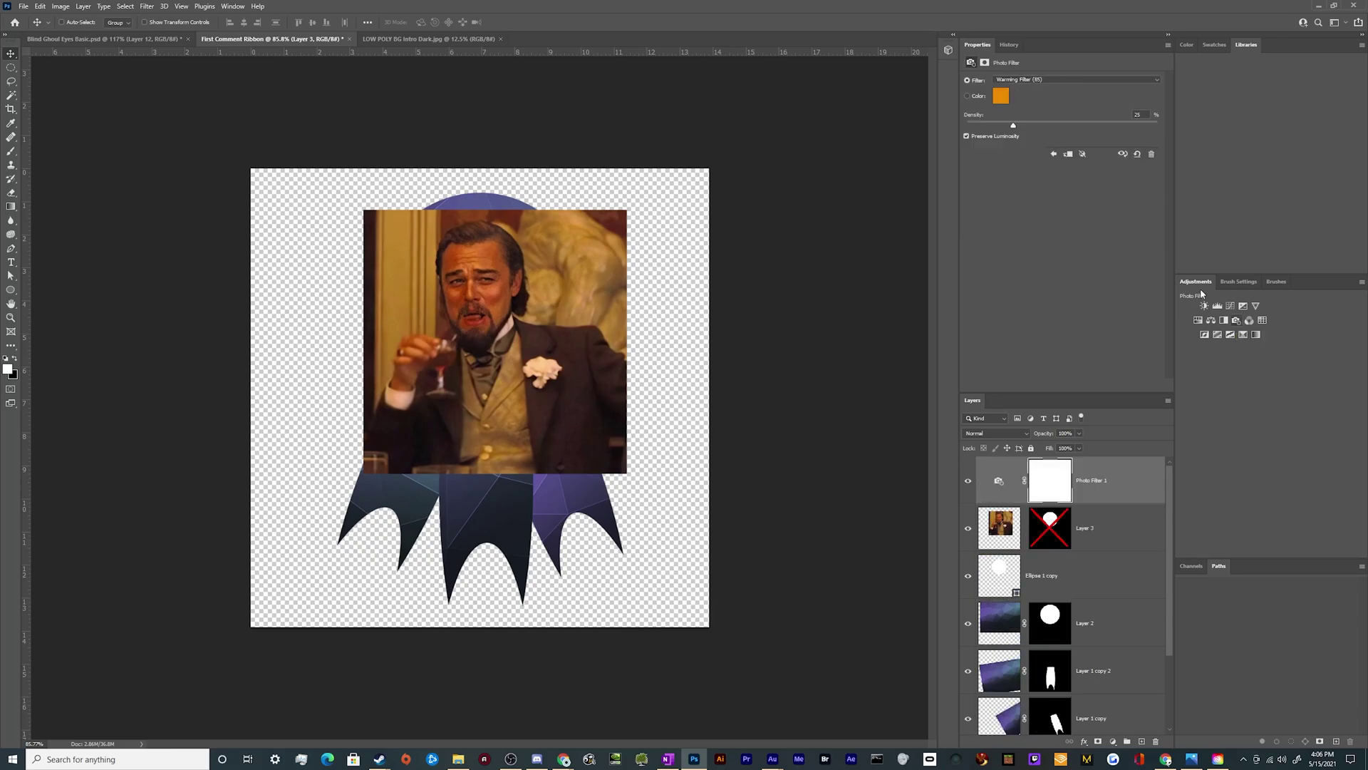
pyautogui.click(1033, 79)
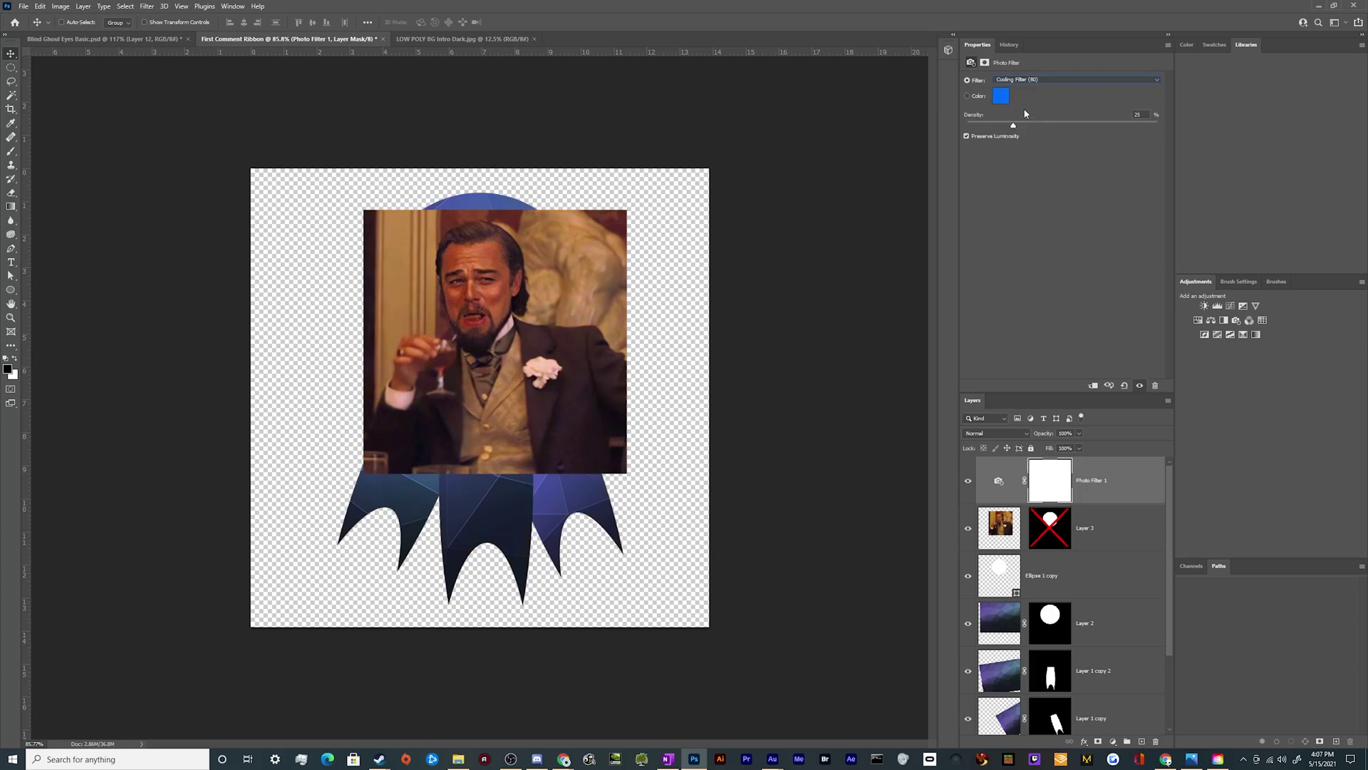
pyautogui.click(1093, 385)
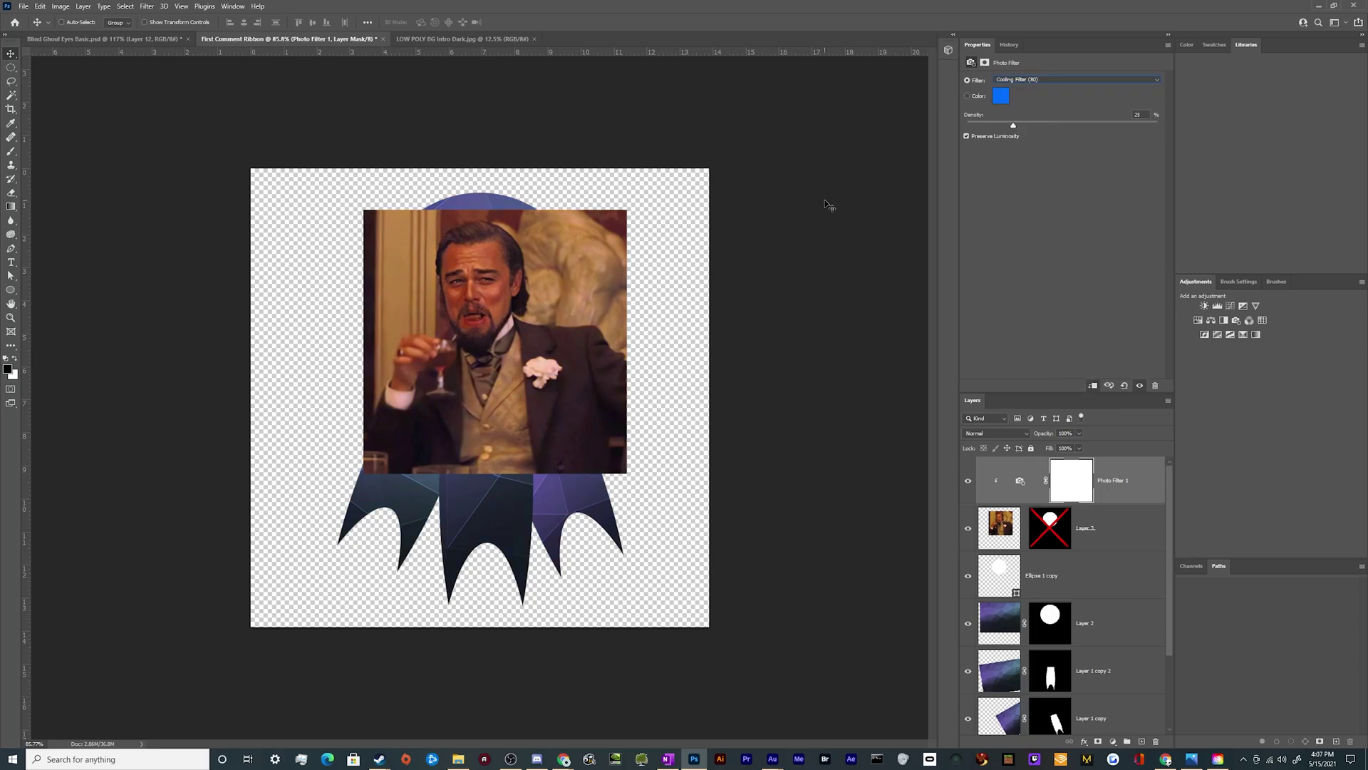
pyautogui.click(1024, 84)
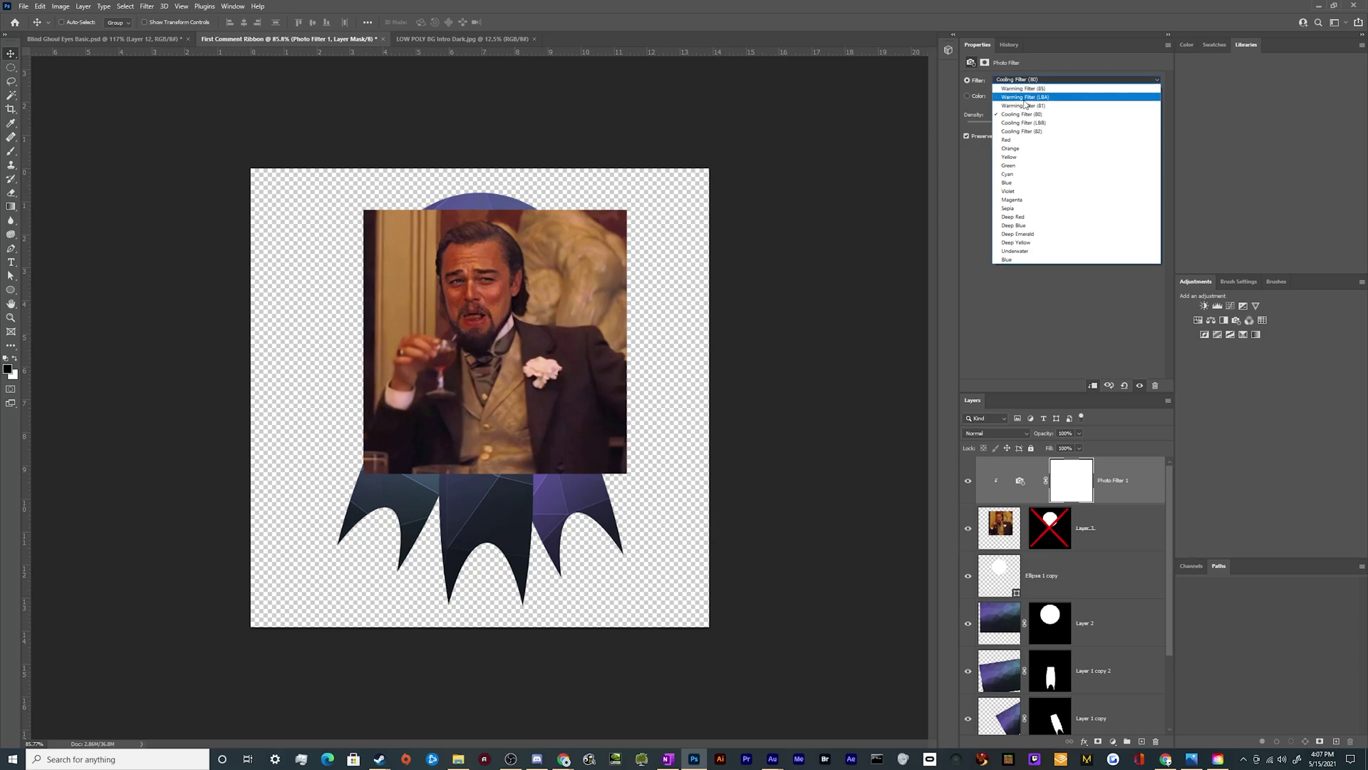
pyautogui.click(1023, 126)
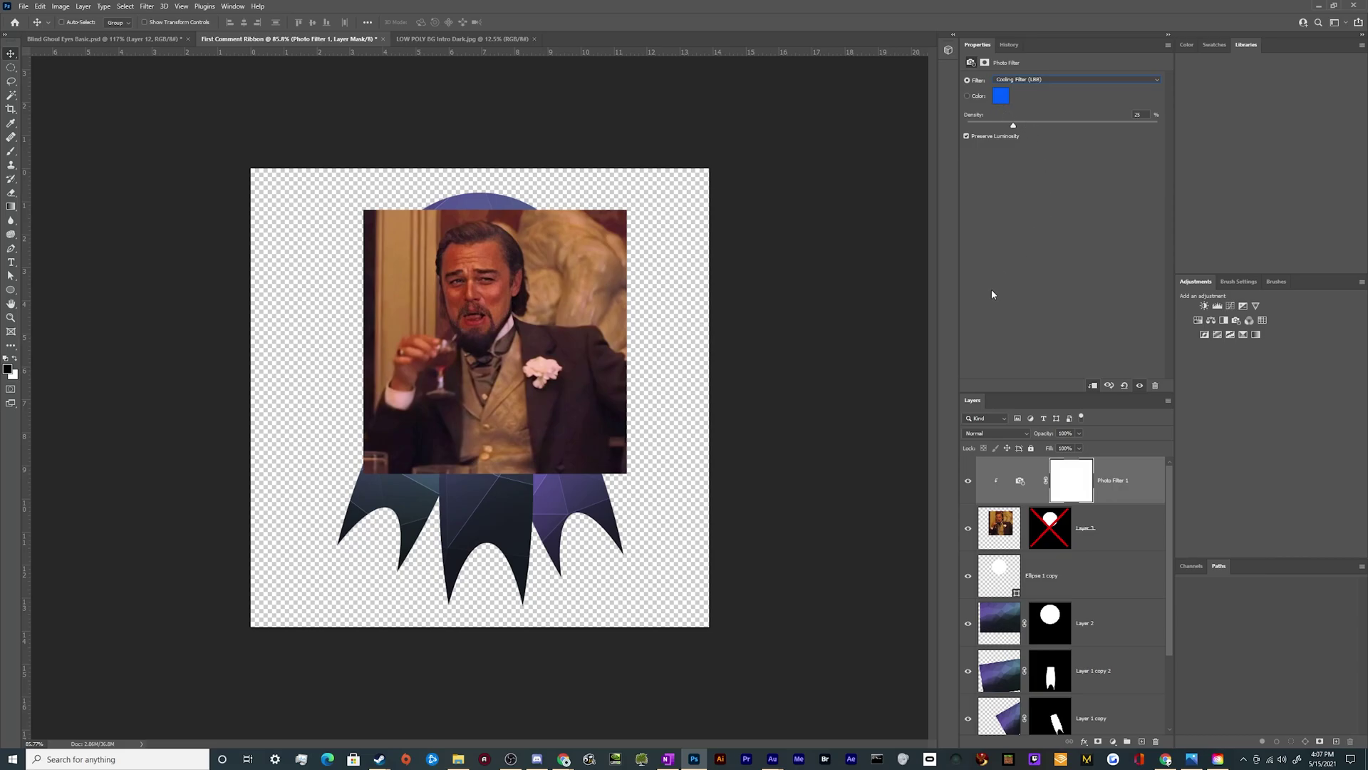
pyautogui.click(1018, 79)
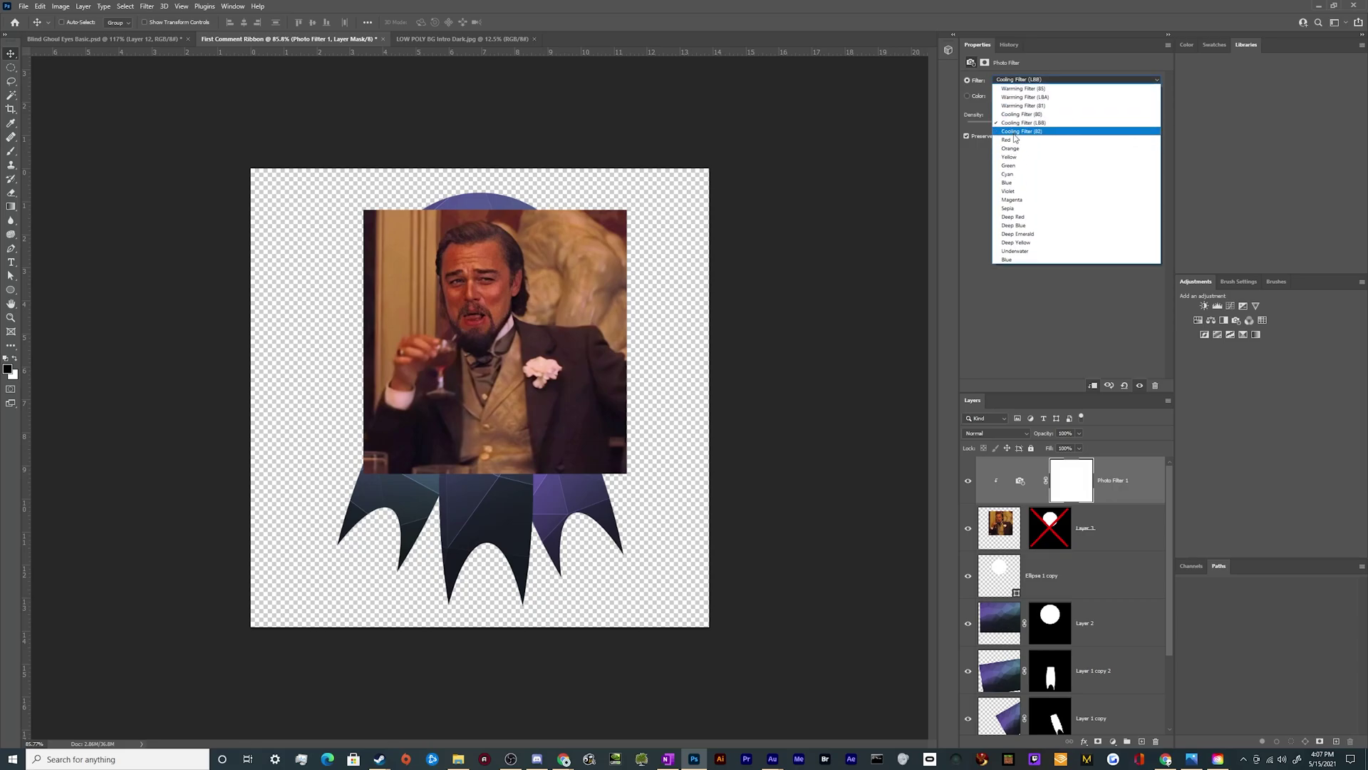
pyautogui.click(1016, 132)
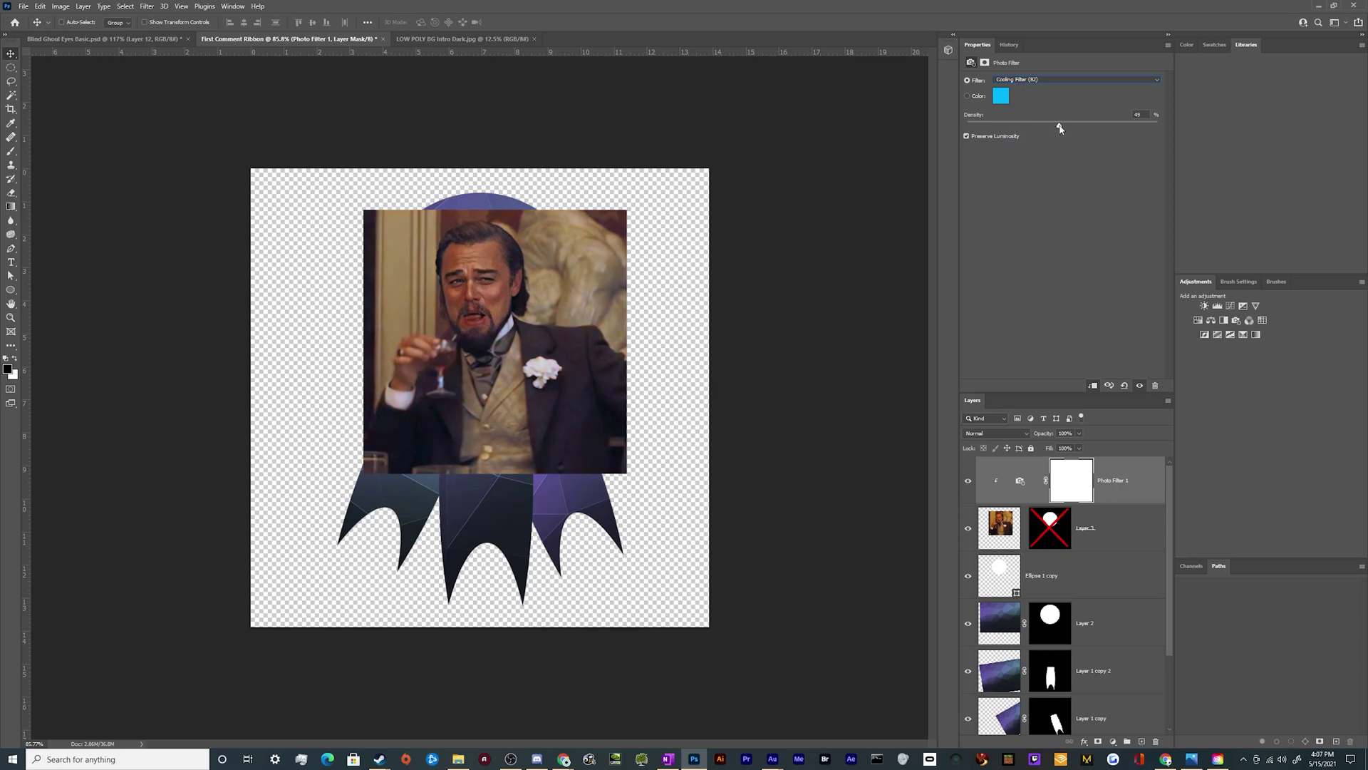
pyautogui.moveTo(1060, 128); pyautogui.dragTo(1040, 129)
# Add a Curves adjustment clipped to the photo and raise the curve to brighten it.
pyautogui.click(1230, 306)
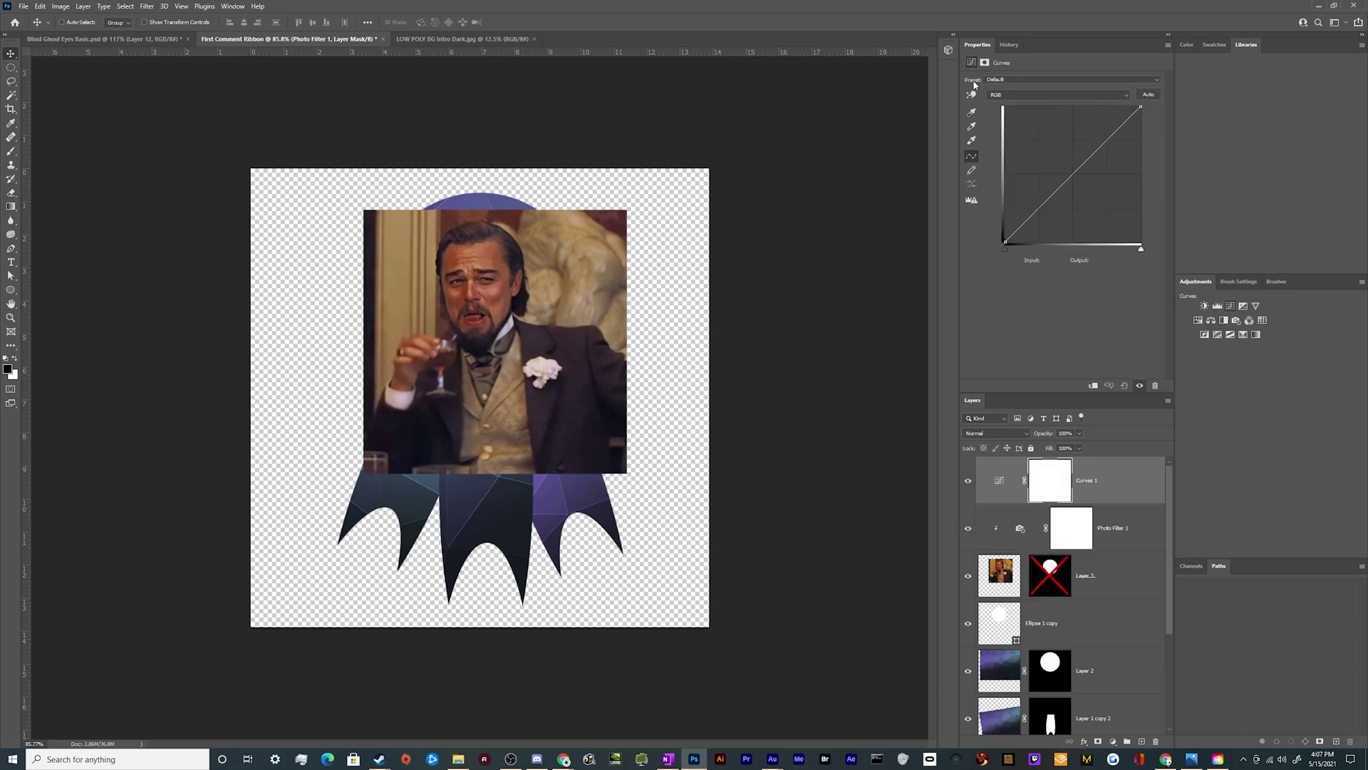
pyautogui.click(1093, 385)
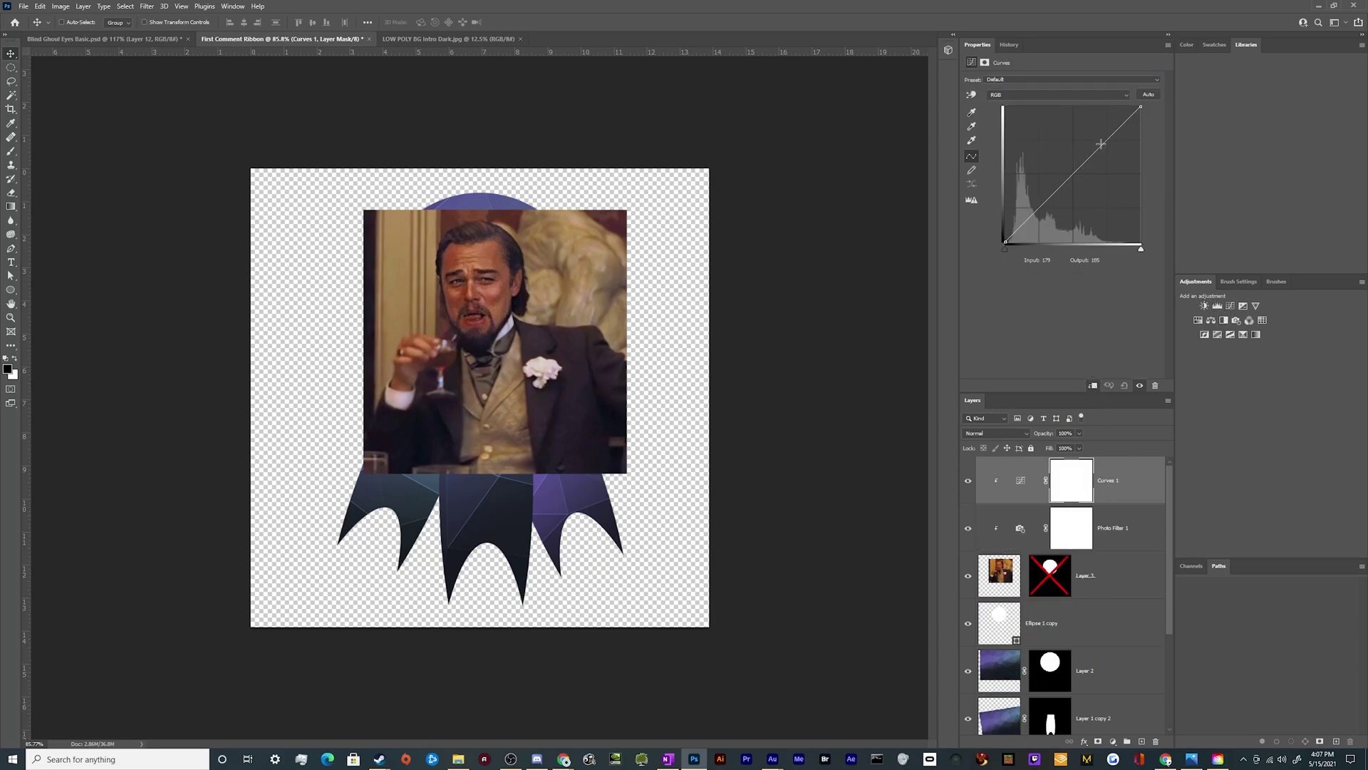
pyautogui.moveTo(1101, 144); pyautogui.dragTo(1100, 139)
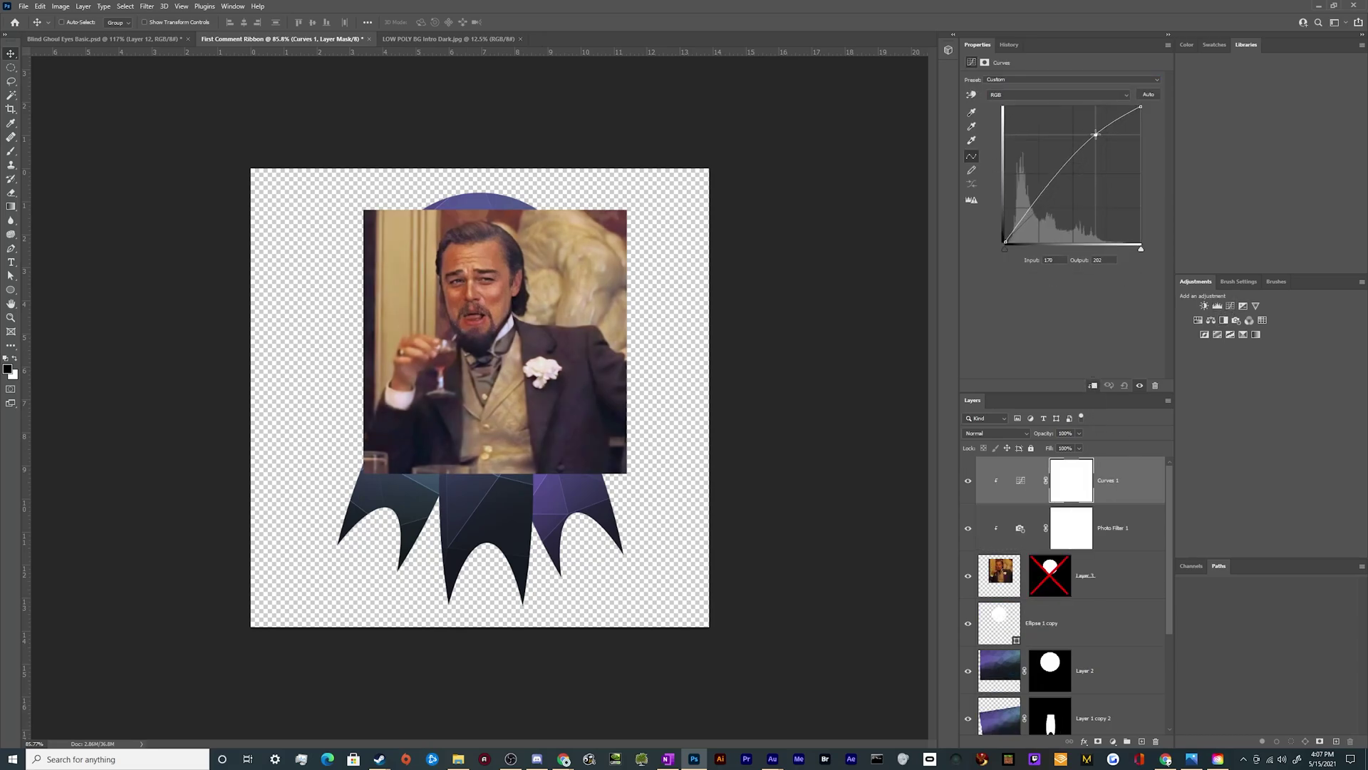
pyautogui.click(1048, 191)
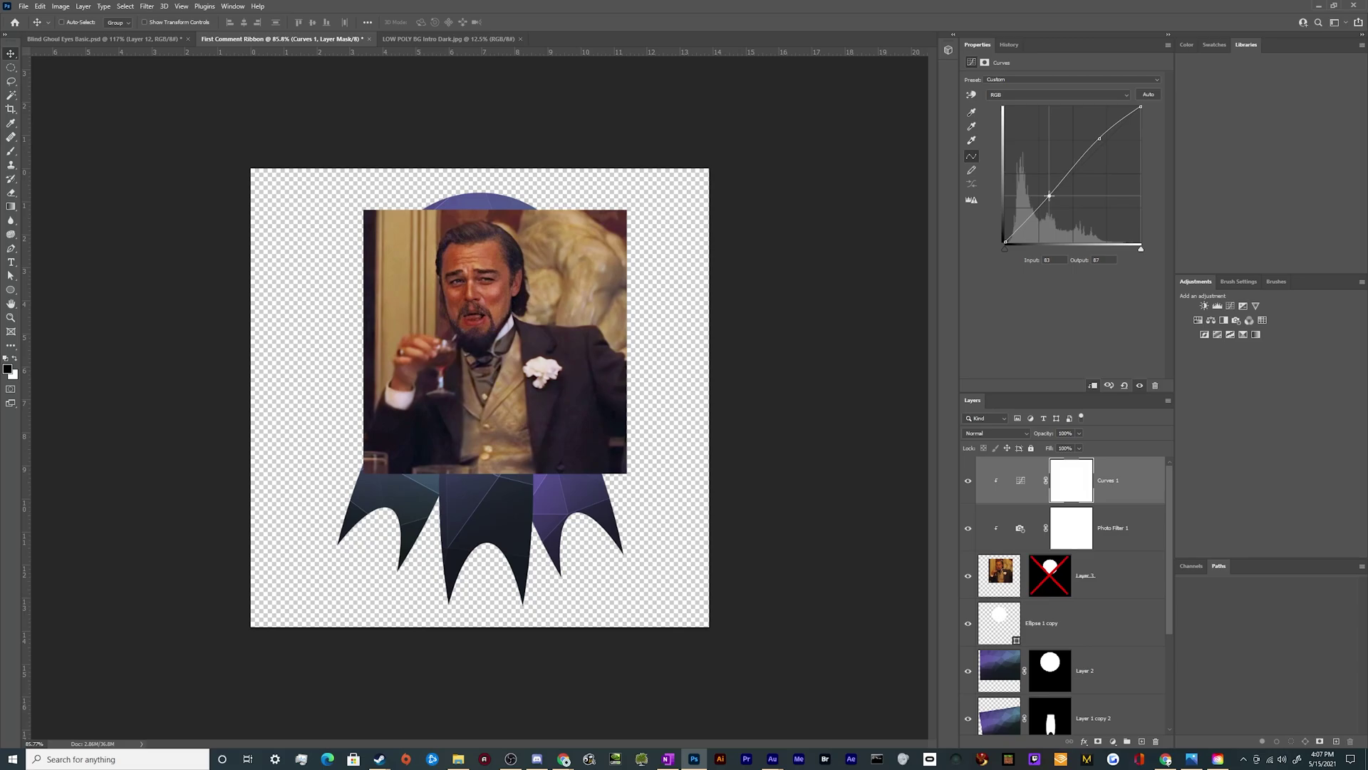
# Re-enable Layer 3's circle mask and shift the photo slightly down and right.
pyautogui.click(1047, 576)
pyautogui.keyDown('shift'); pyautogui.click(1044, 579); pyautogui.keyUp('shift')
pyautogui.rightClick(1045, 579)
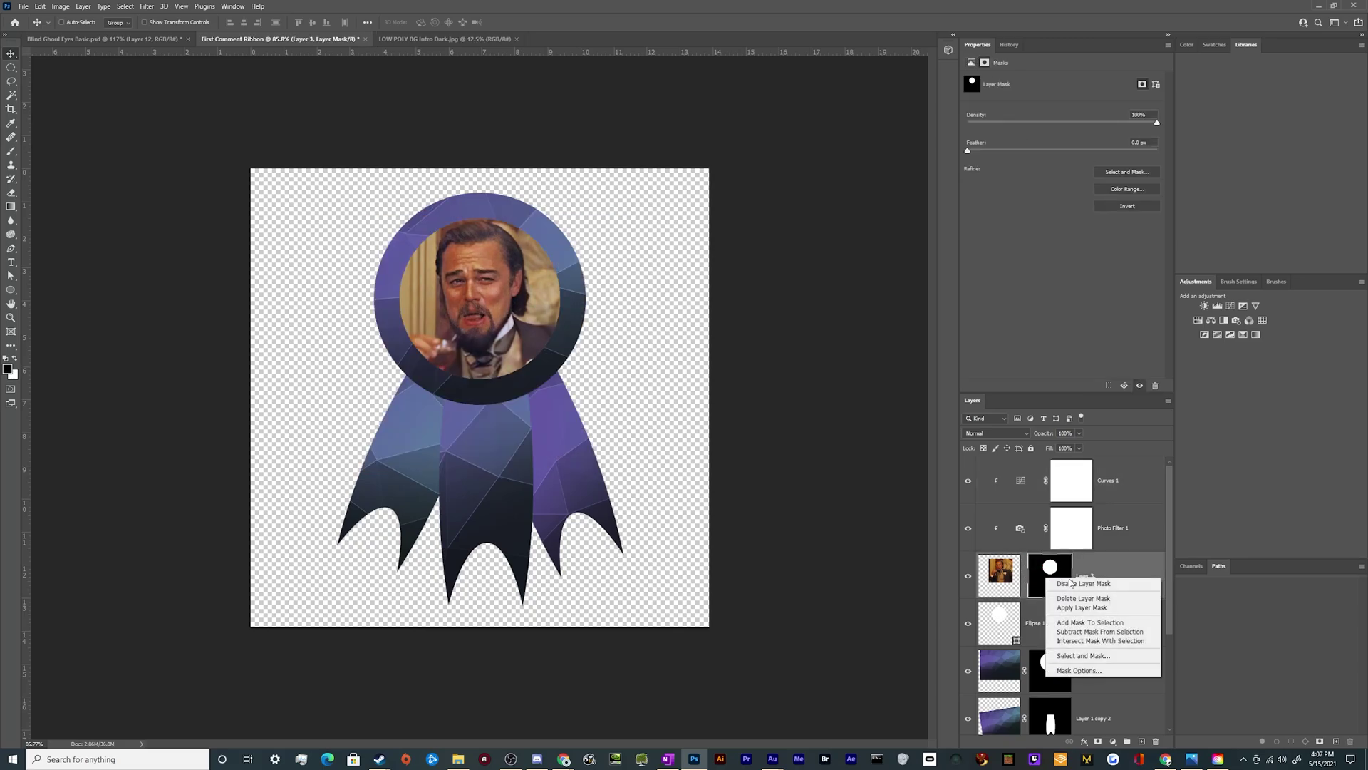
pyautogui.press('Escape')
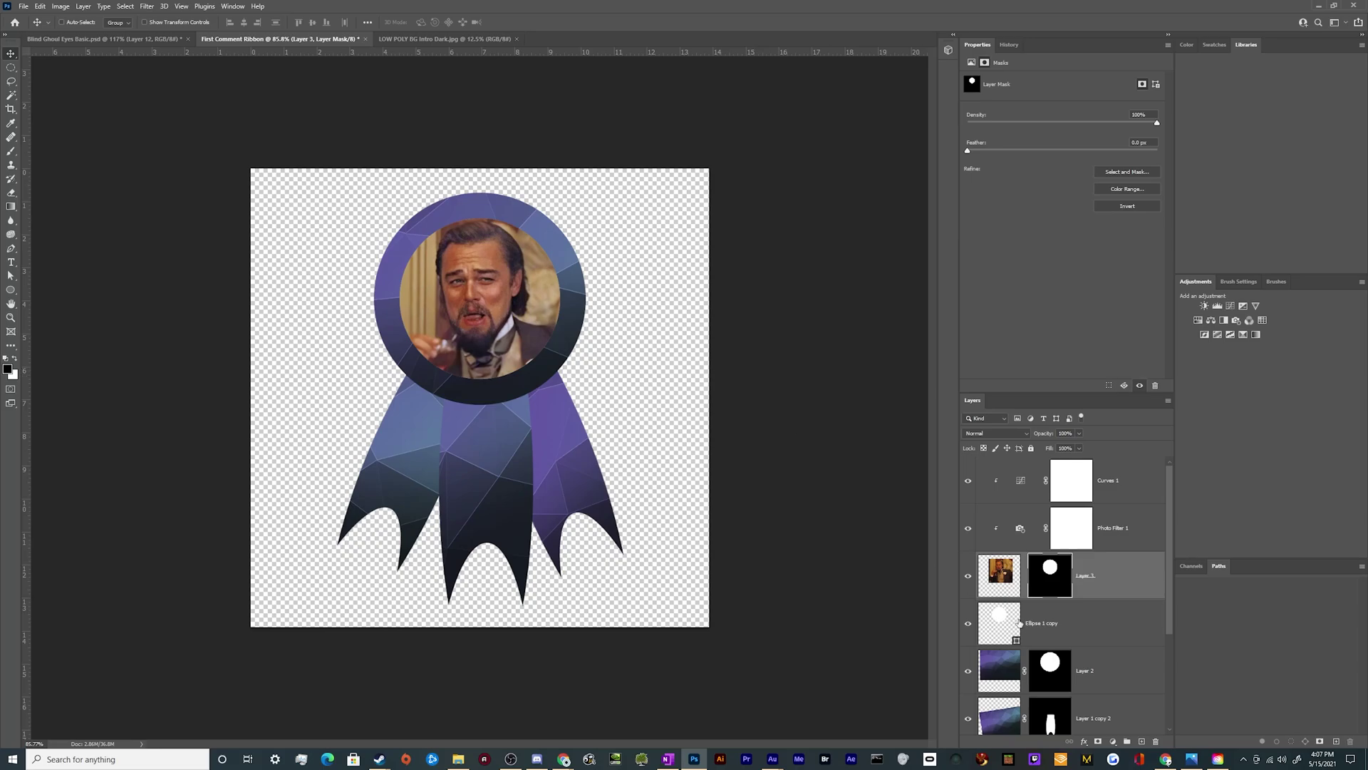
pyautogui.click(1000, 575)
pyautogui.moveTo(505, 286); pyautogui.dragTo(508, 295)
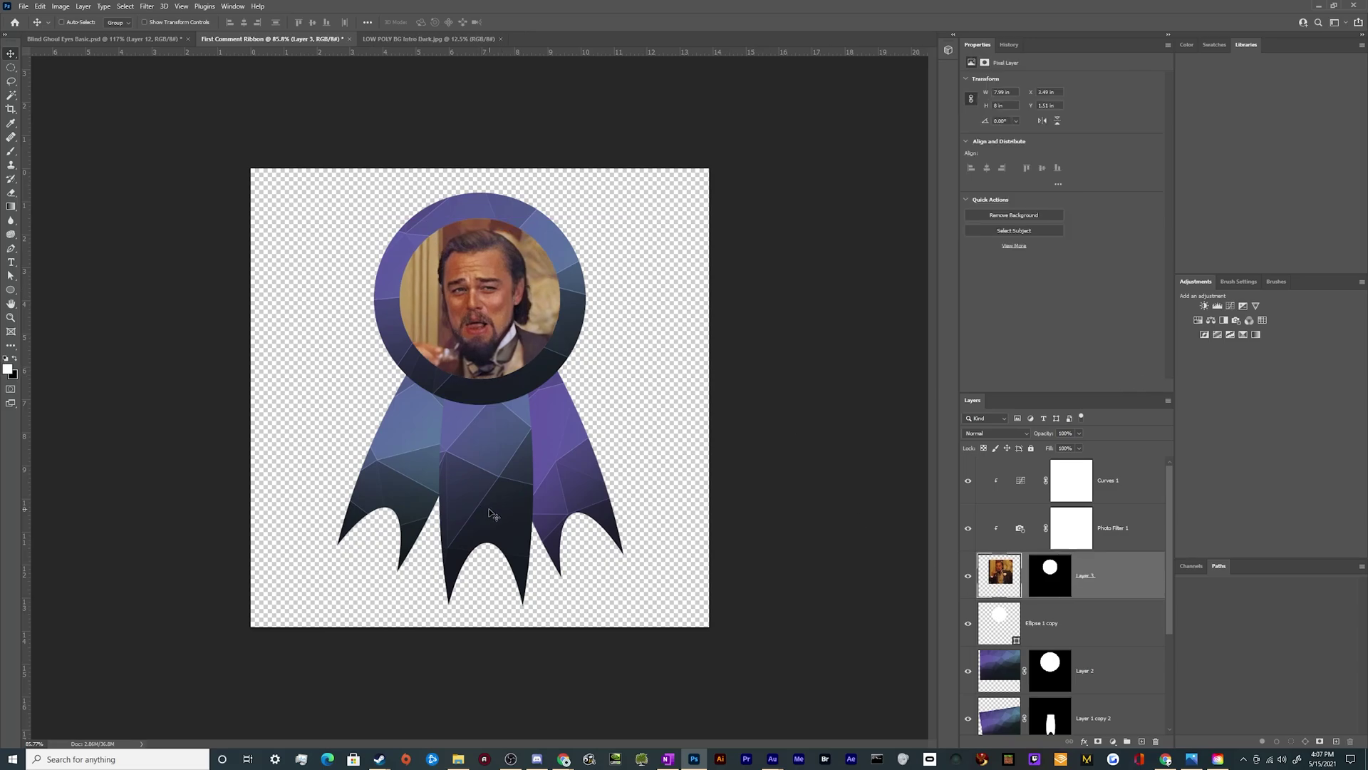
# Group the photo with its adjustments as 'Leonardo Folder' and delete Ellipse 1 copy.
pyautogui.keyDown('shift'); pyautogui.click(1149, 492); pyautogui.keyUp('shift')
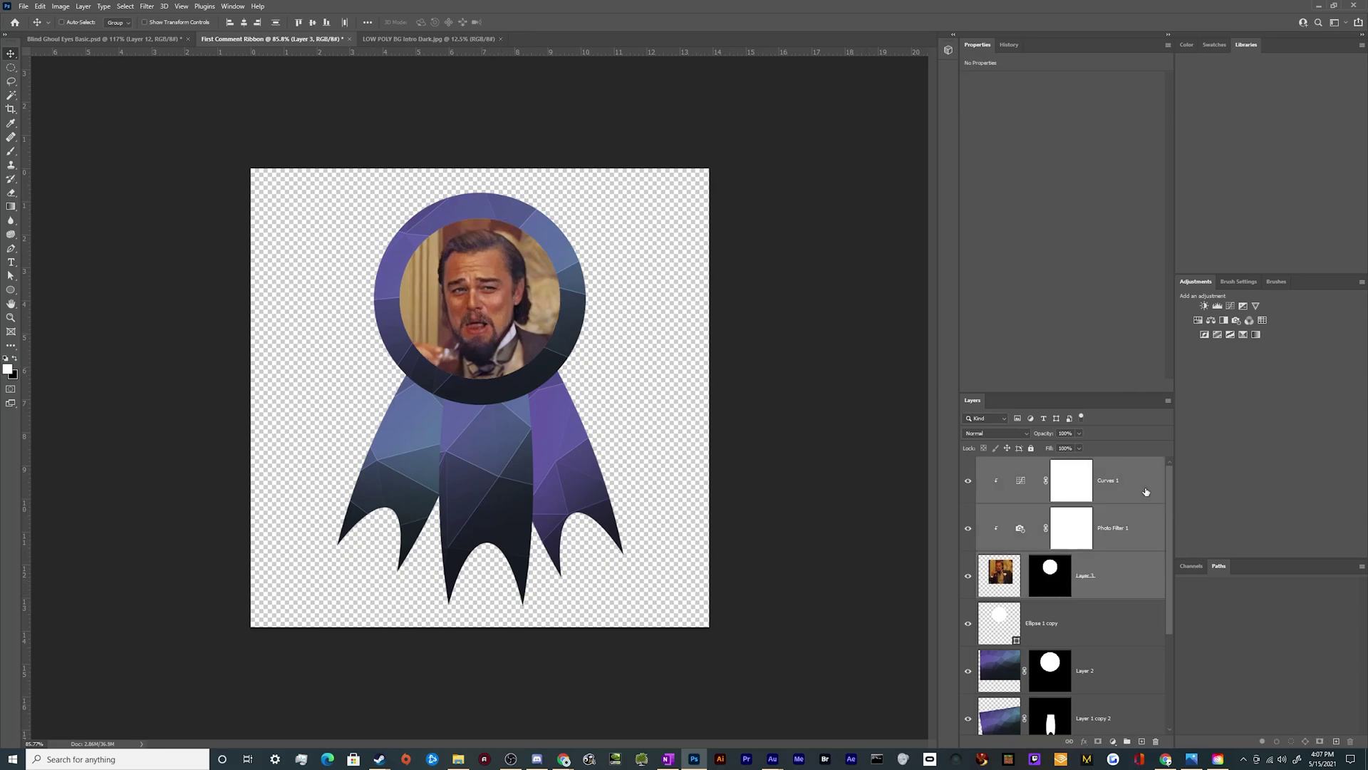
pyautogui.click(1025, 576)
pyautogui.click(1128, 741)
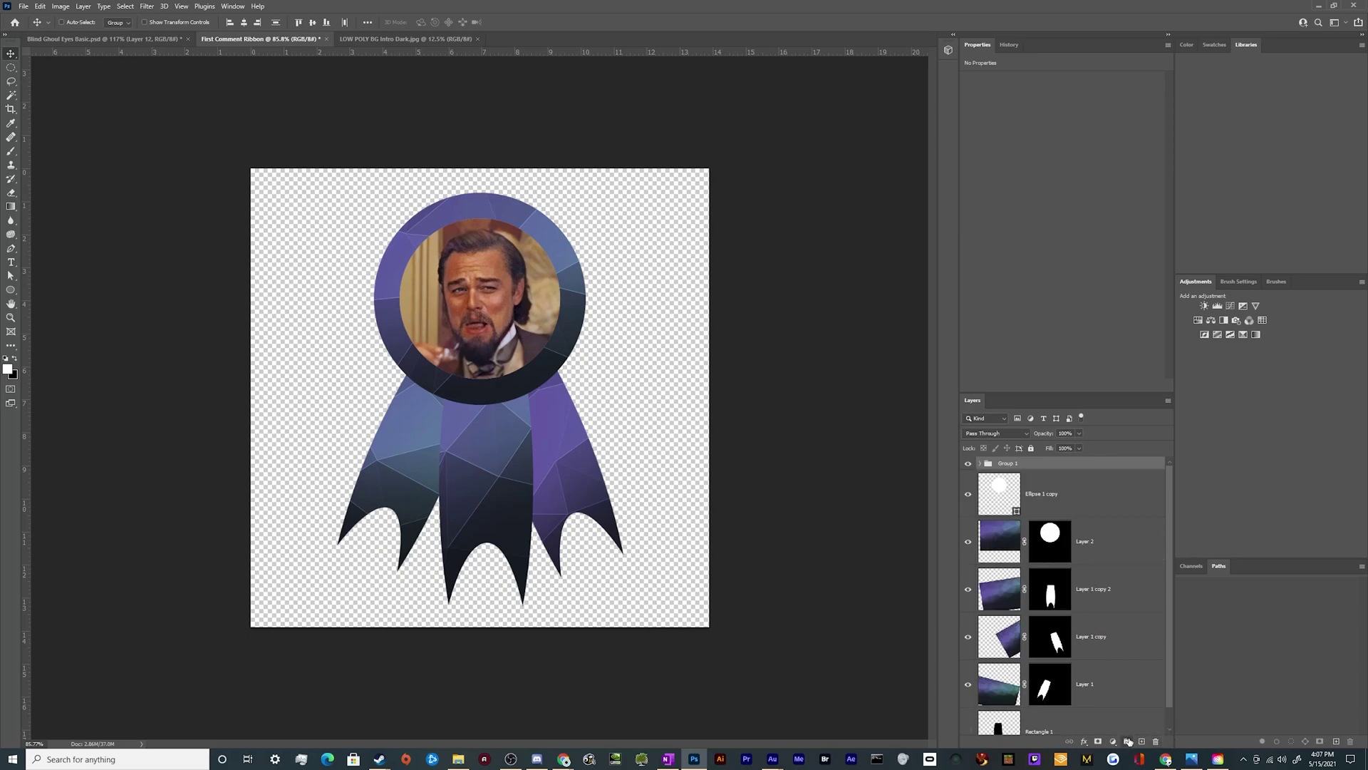
pyautogui.doubleClick(1006, 463)
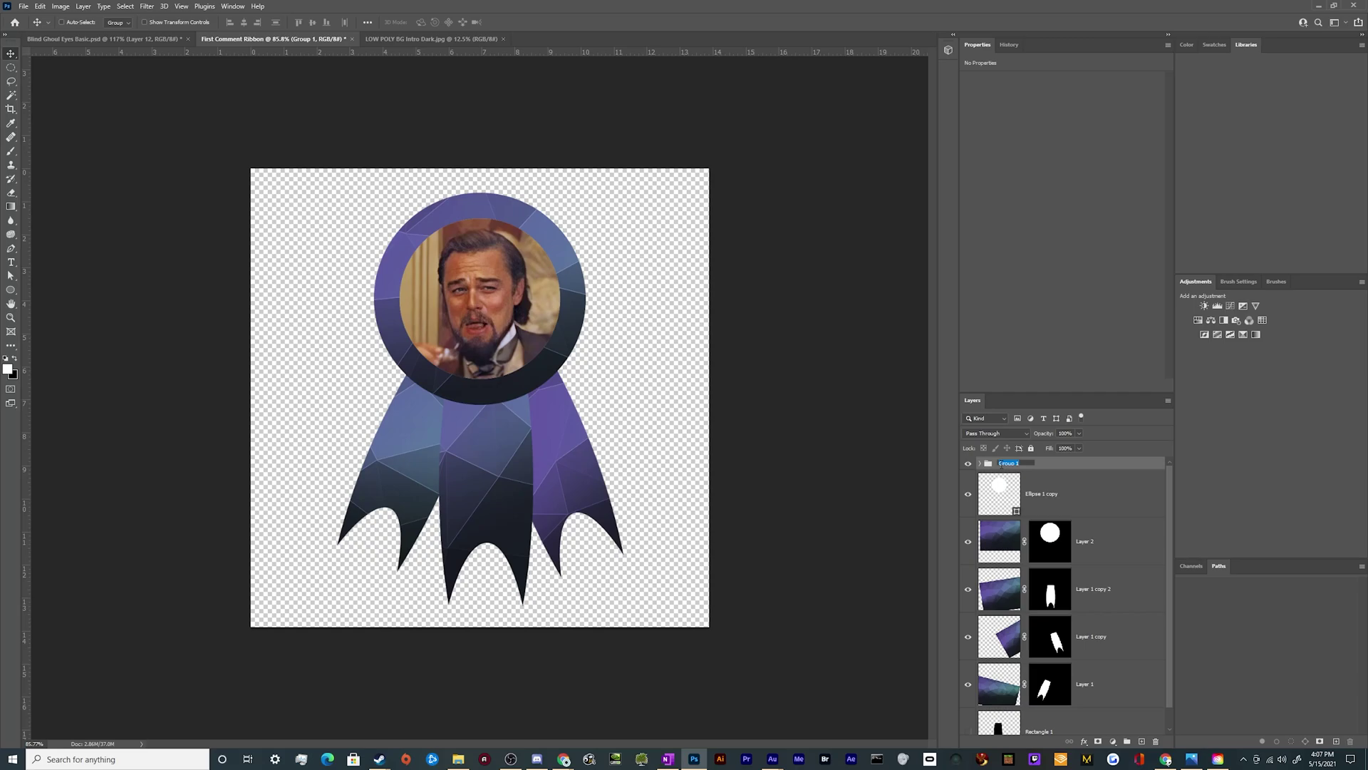
pyautogui.write('Leonardo Folder')
pyautogui.press('Return')
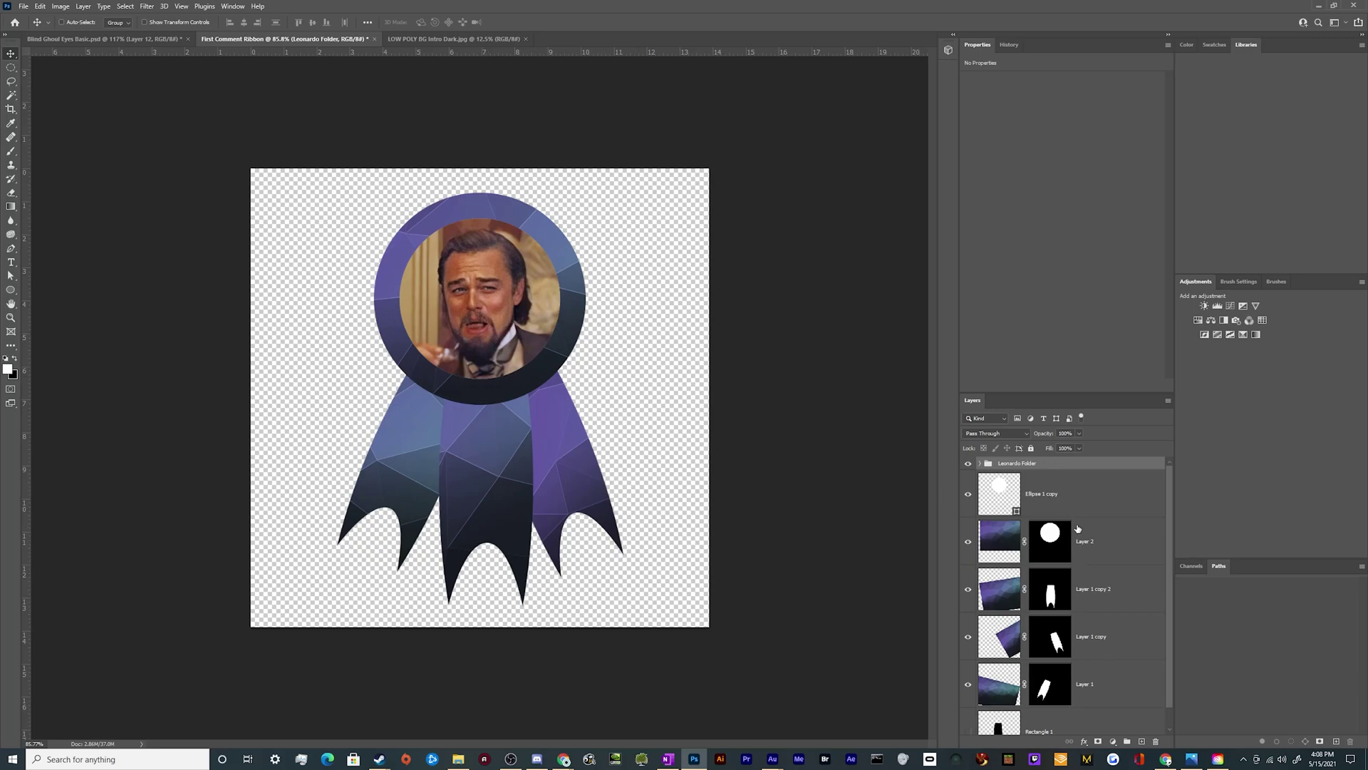
pyautogui.click(1111, 512)
pyautogui.press('Delete')
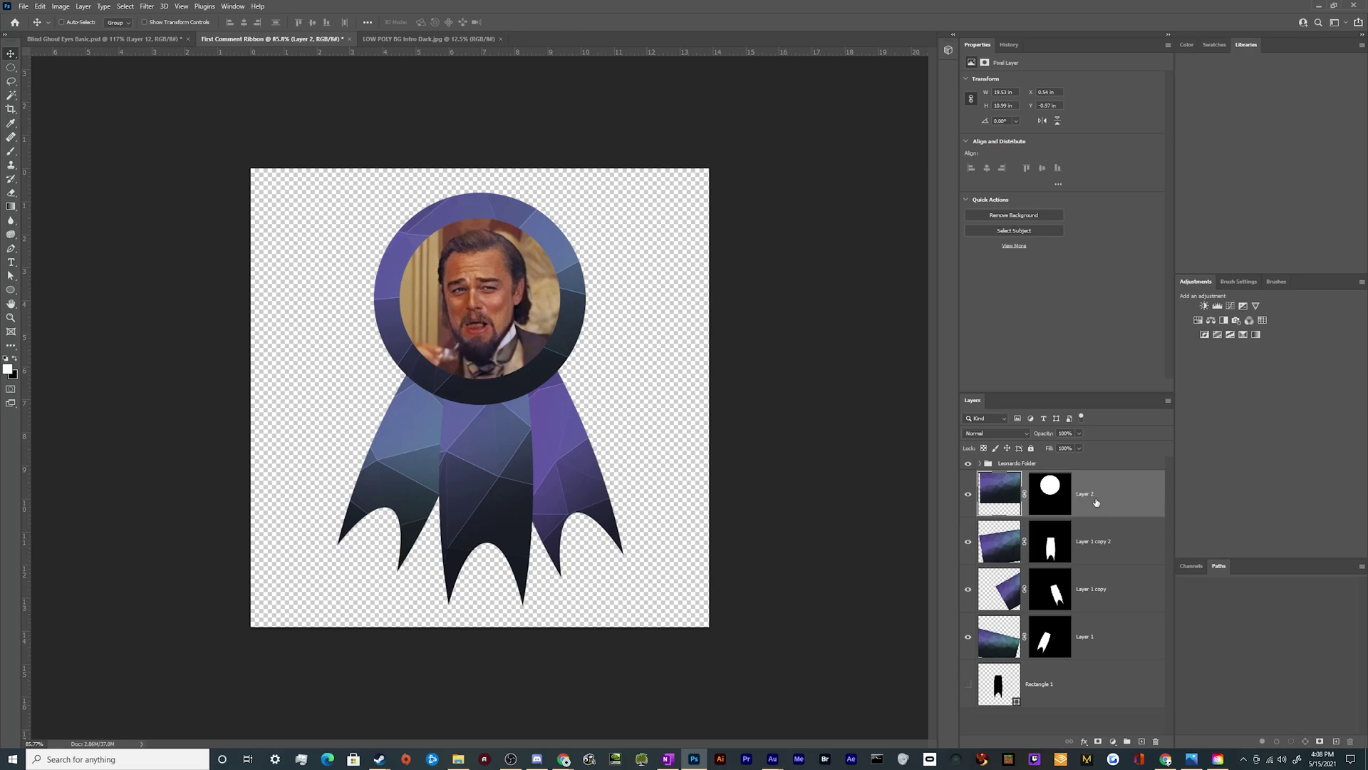
# Move the ribbon layers slightly and stretch them a little taller.
pyautogui.click(1086, 465)
pyautogui.moveTo(572, 460)
pyautogui.mouseDown()
pyautogui.moveTo(563, 471)
pyautogui.moveTo(618, 470)
pyautogui.moveTo(570, 452)
pyautogui.mouseUp()
pyautogui.hotkey('ctrl', 't')
pyautogui.moveTo(587, 707); pyautogui.dragTo(589, 724)
pyautogui.moveTo(588, 504); pyautogui.dragTo(594, 506)
pyautogui.press('Return')
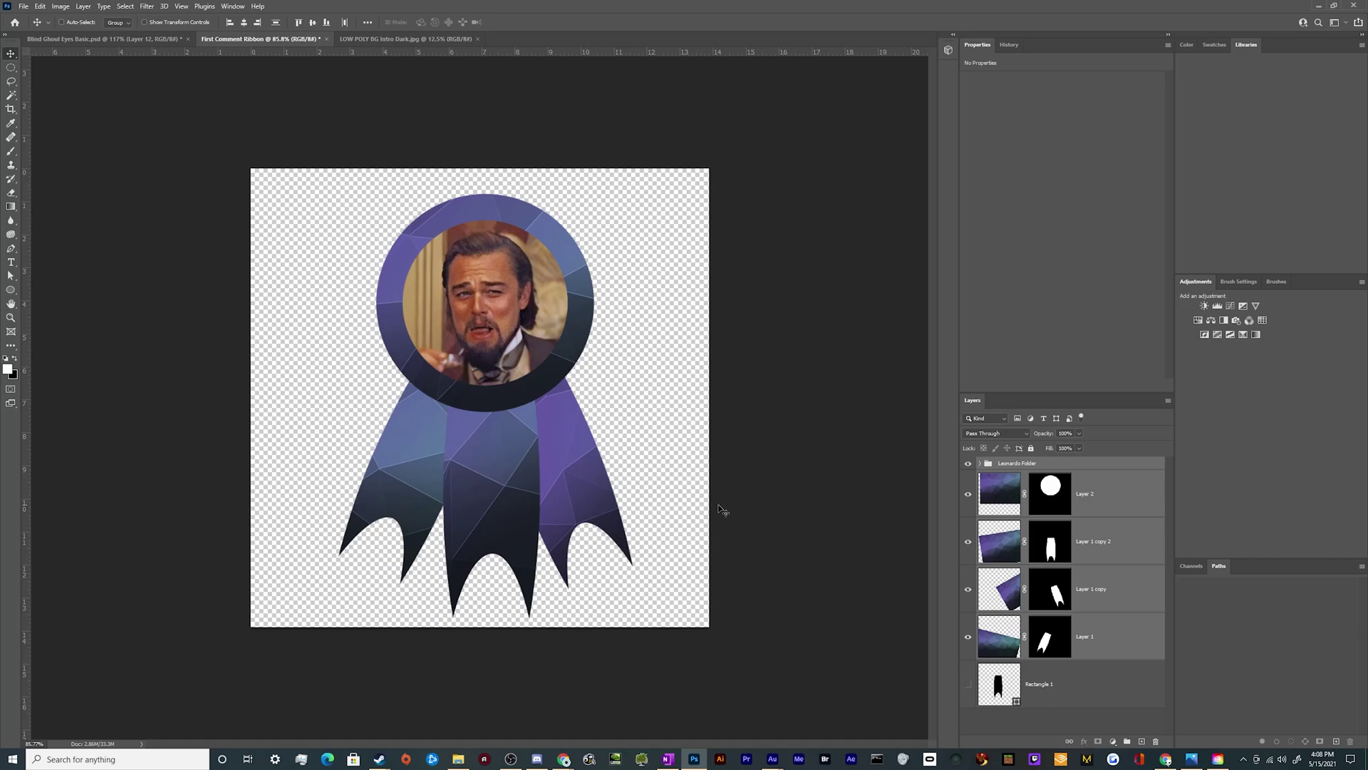
# Add an empty Layer 4 above the Leonardo Folder group.
pyautogui.click(1103, 470)
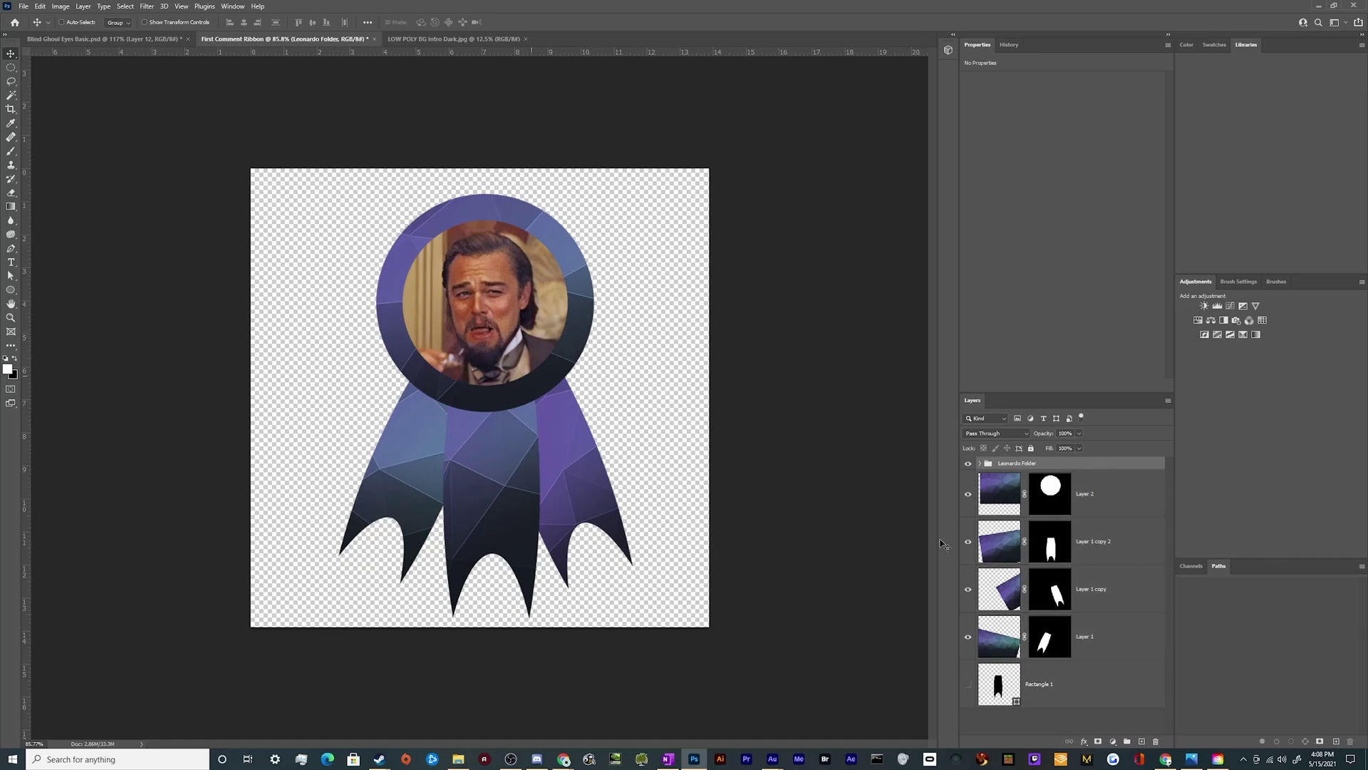
pyautogui.click(1140, 742)
pyautogui.press('t')
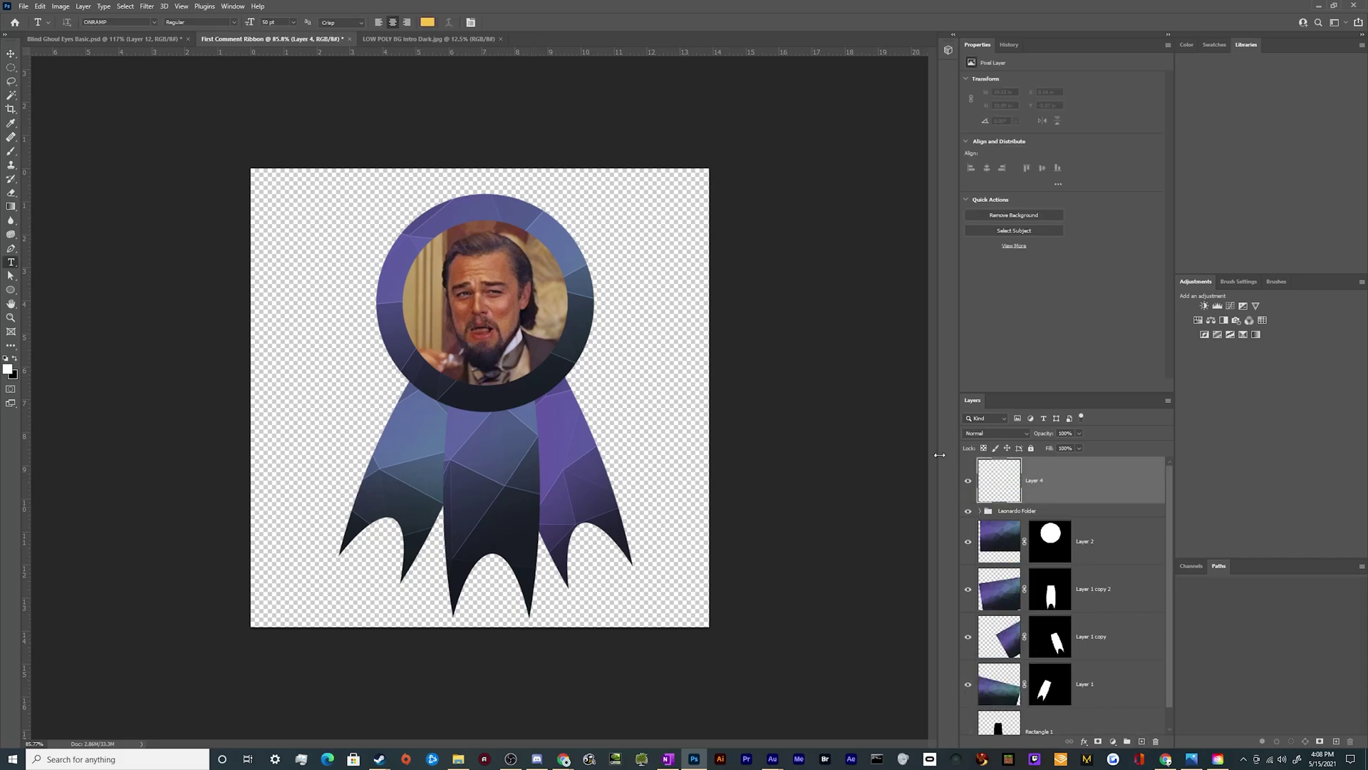
# Type white '#1' text on the ribbon centre and enlarge it about fourfold.
pyautogui.click(475, 476)
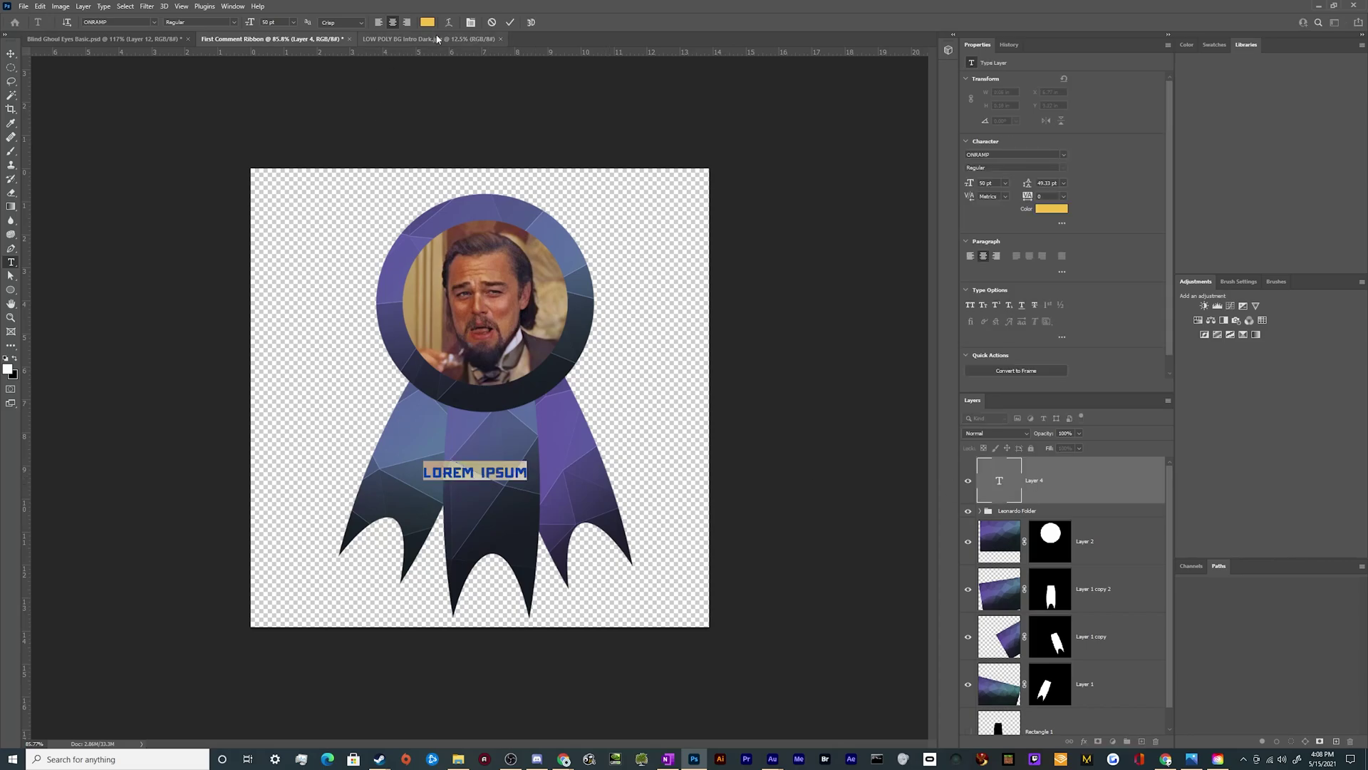
pyautogui.click(672, 188)
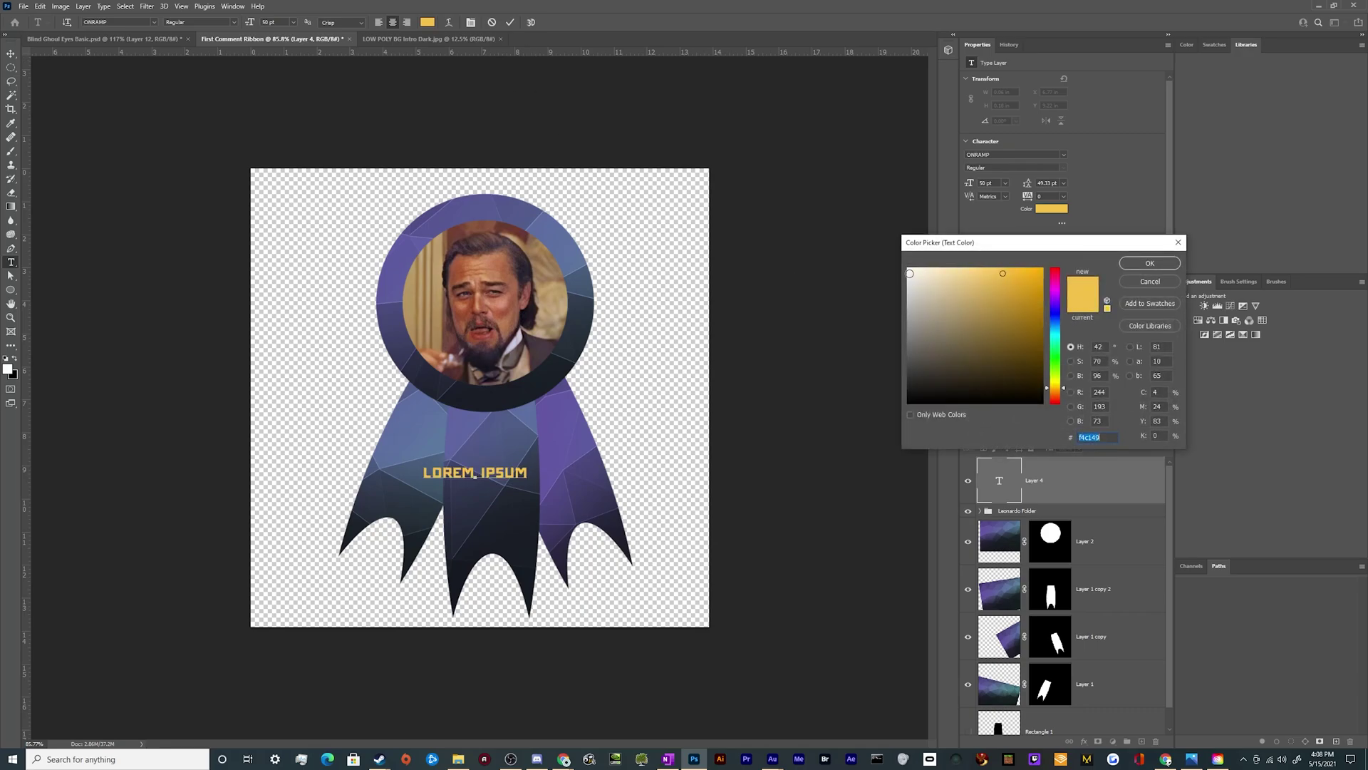
pyautogui.click(907, 268)
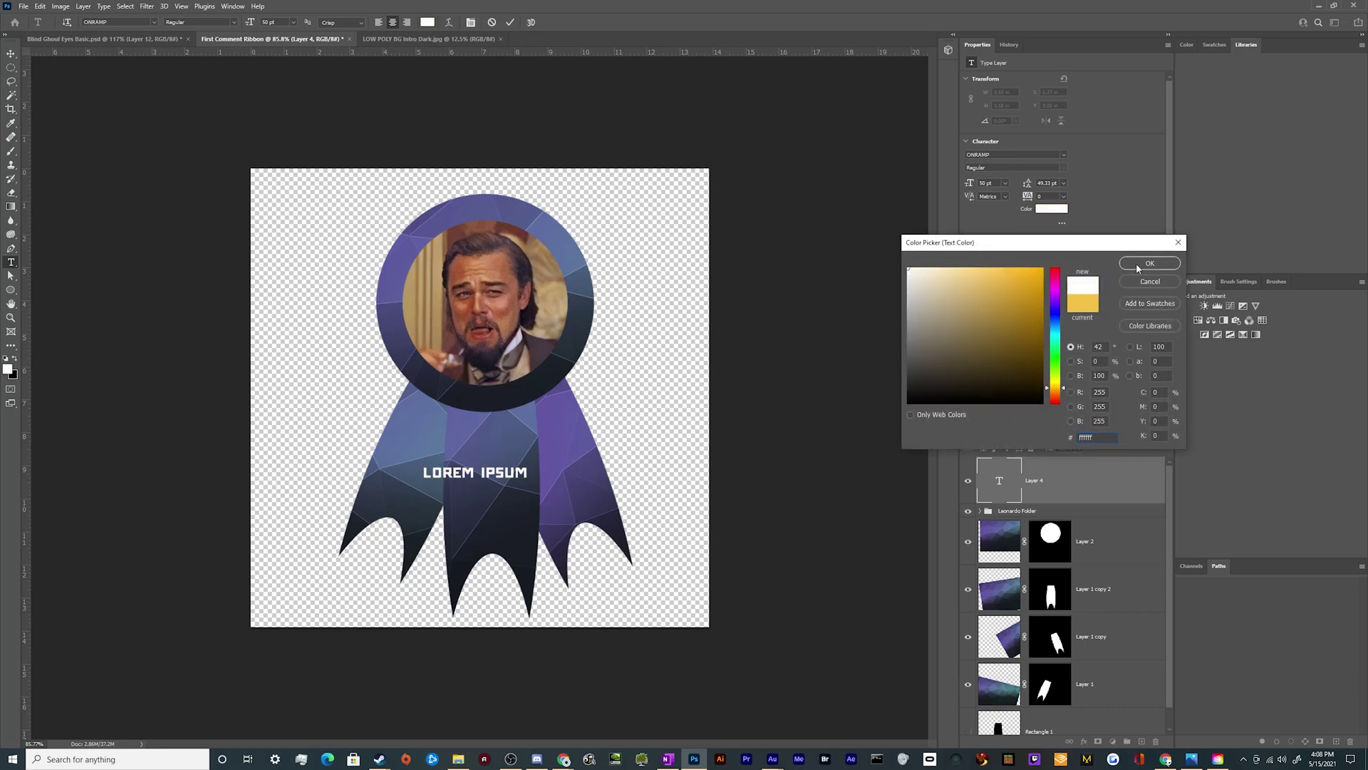
pyautogui.press('Return')
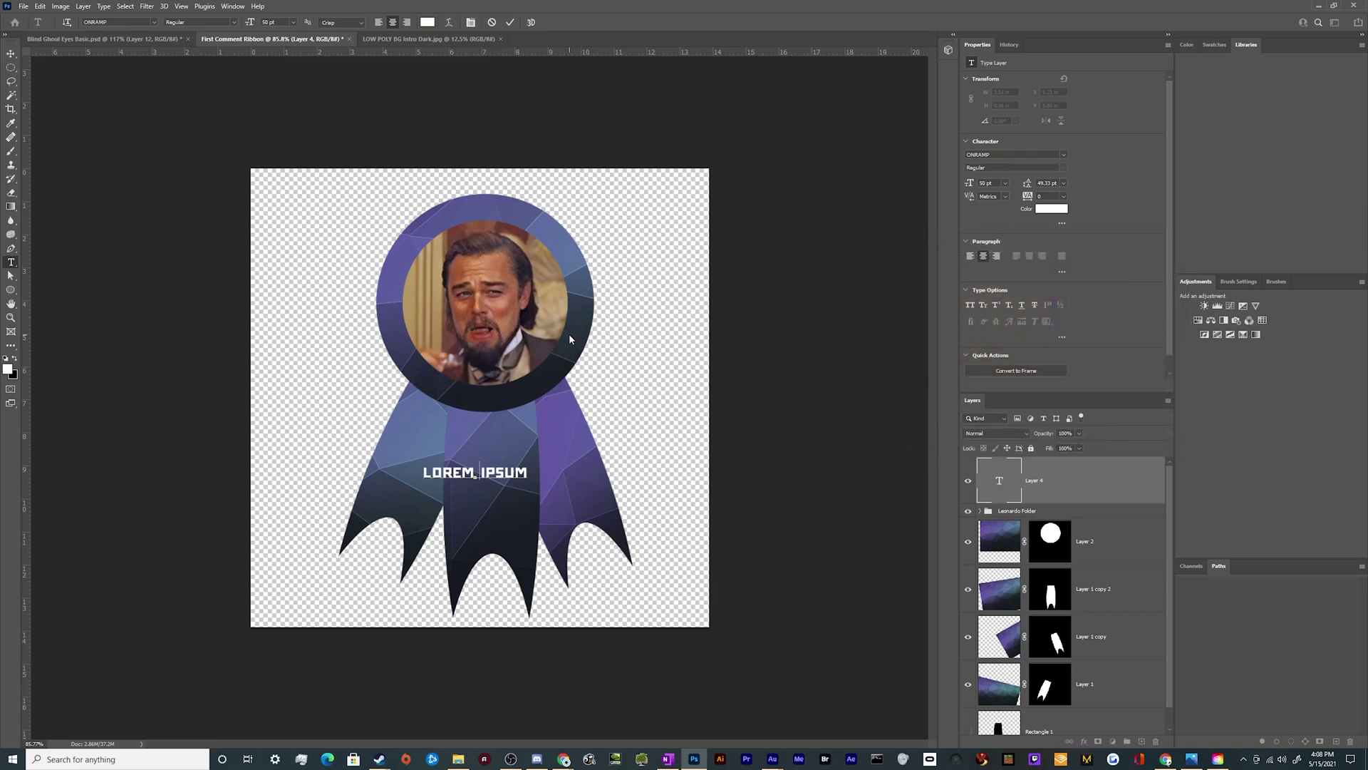
pyautogui.write('#1')
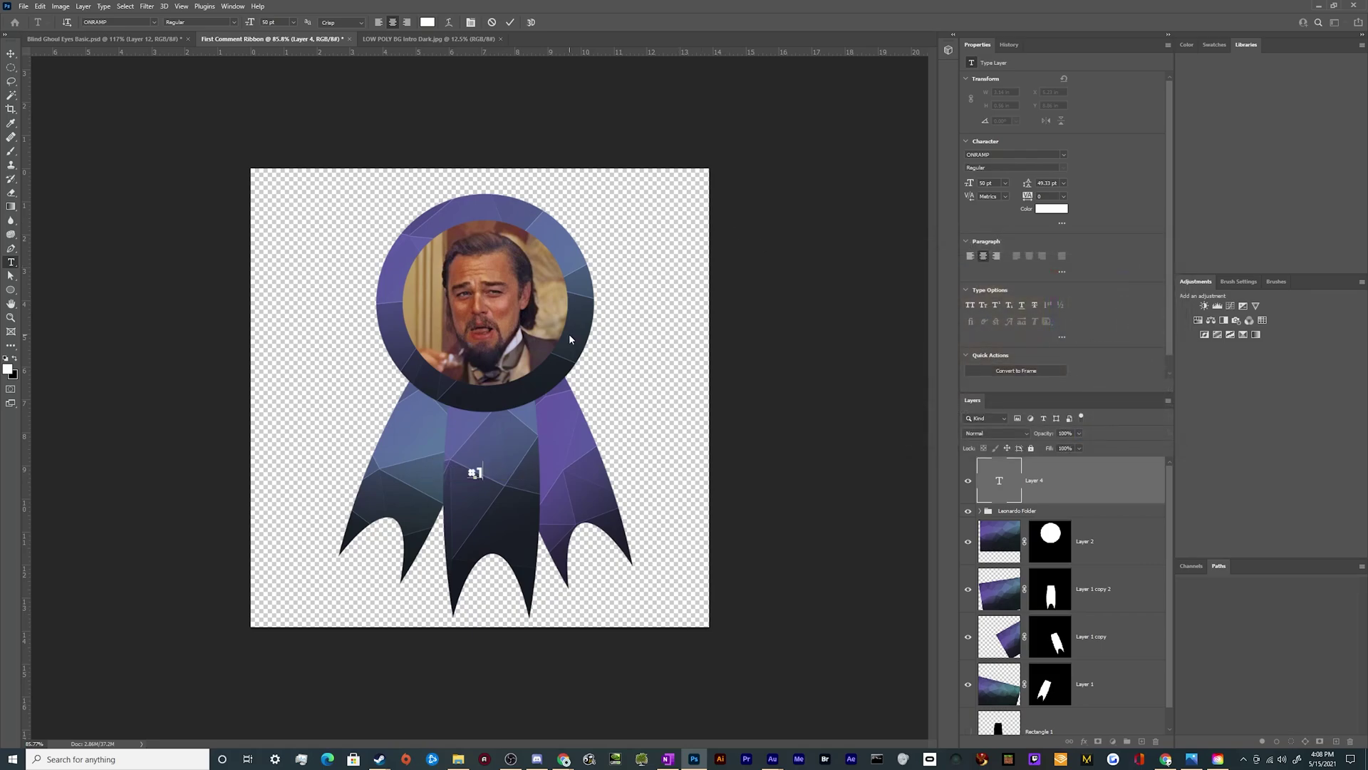
pyautogui.click(11, 53)
pyautogui.hotkey('ctrl', 't')
pyautogui.moveTo(485, 470); pyautogui.dragTo(525, 516)
pyautogui.press('Return')
# Retype a duplicate of #1 as 'FIRST' and scale it down to about half size.
pyautogui.doubleClick(516, 515)
pyautogui.write('FIRST')
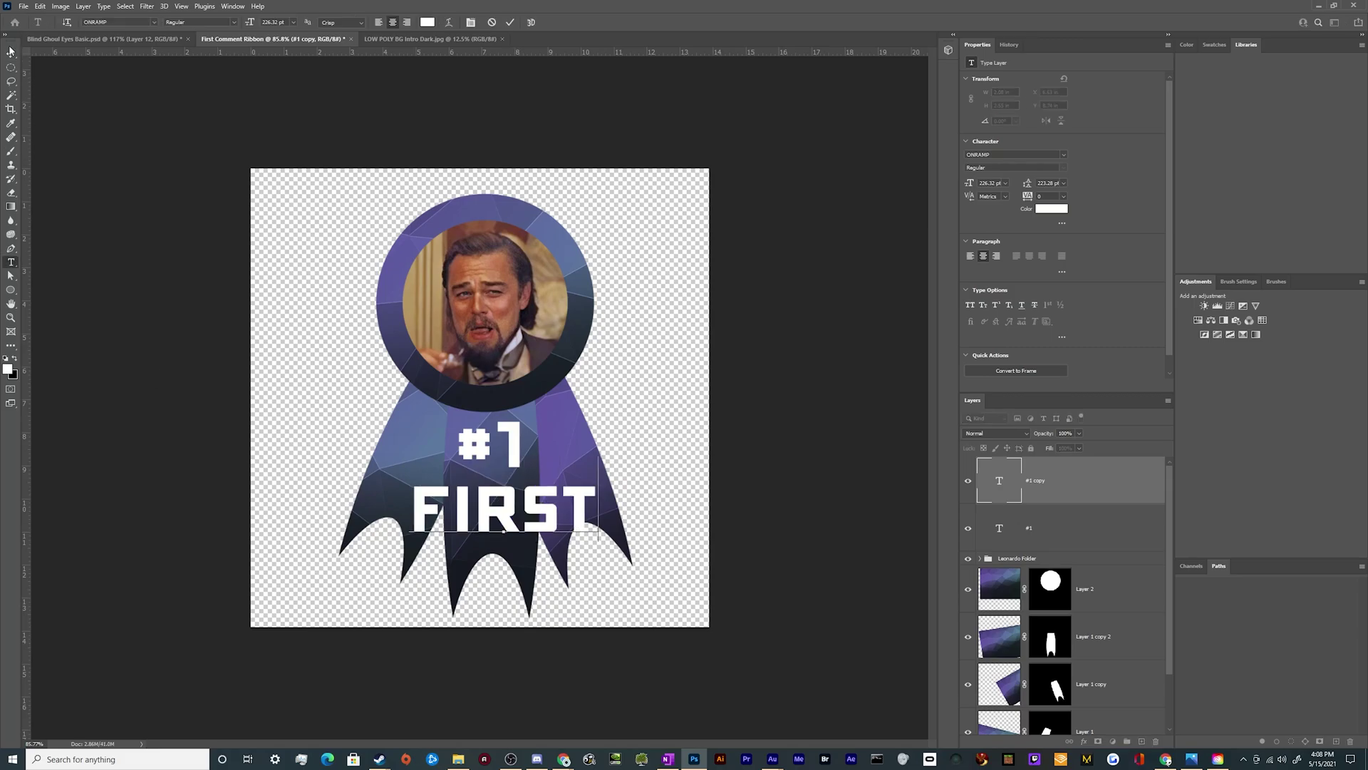
pyautogui.click(10, 51)
pyautogui.hotkey('ctrl', 't')
pyautogui.moveTo(504, 545); pyautogui.dragTo(504, 496)
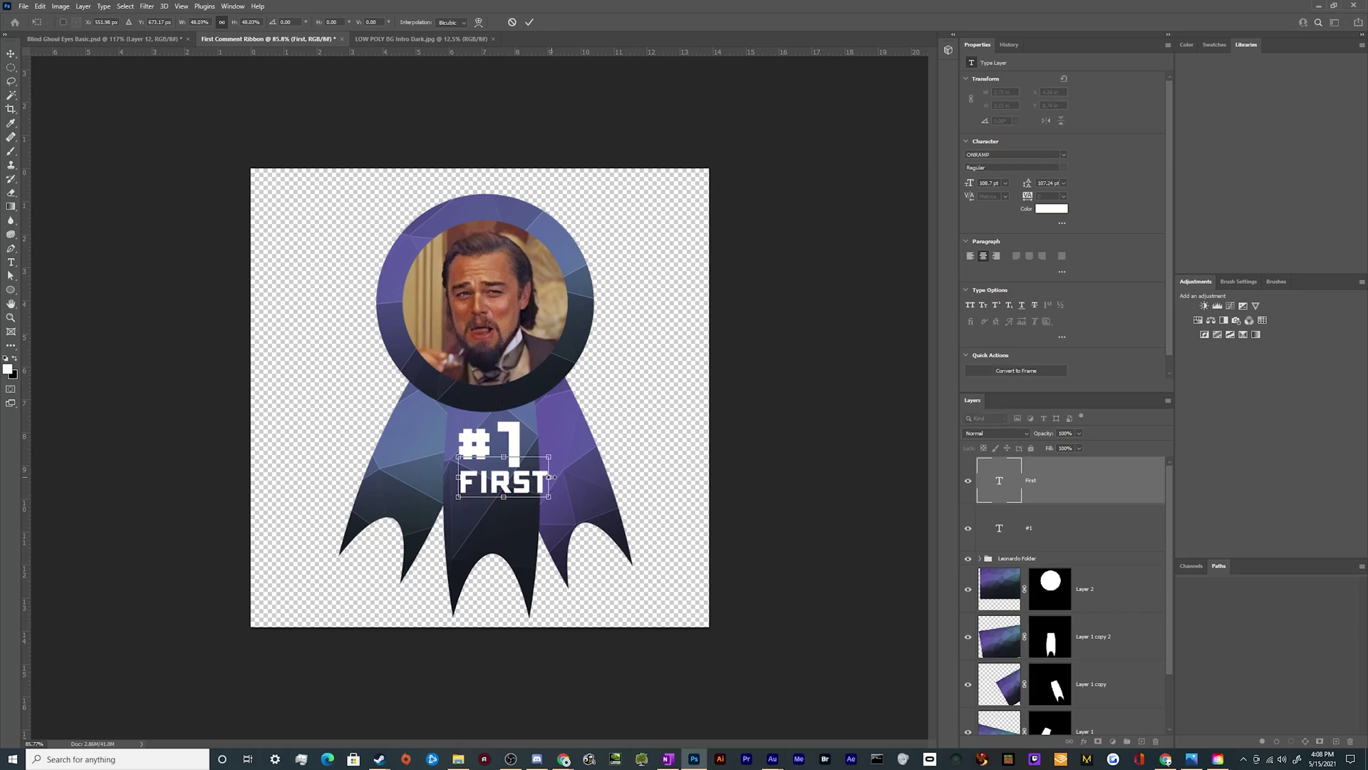
pyautogui.moveTo(549, 458); pyautogui.dragTo(523, 484)
pyautogui.scroll(4, 526, 486)
pyautogui.press('Return')
pyautogui.hotkey('ctrl', 't')
pyautogui.moveTo(540, 486); pyautogui.dragTo(502, 579)
# Retype a FIRST copy as 'COMMENT' and narrow it to match FIRST's width.
pyautogui.press('Return')
pyautogui.doubleClick(502, 577)
pyautogui.write('COMMENT')
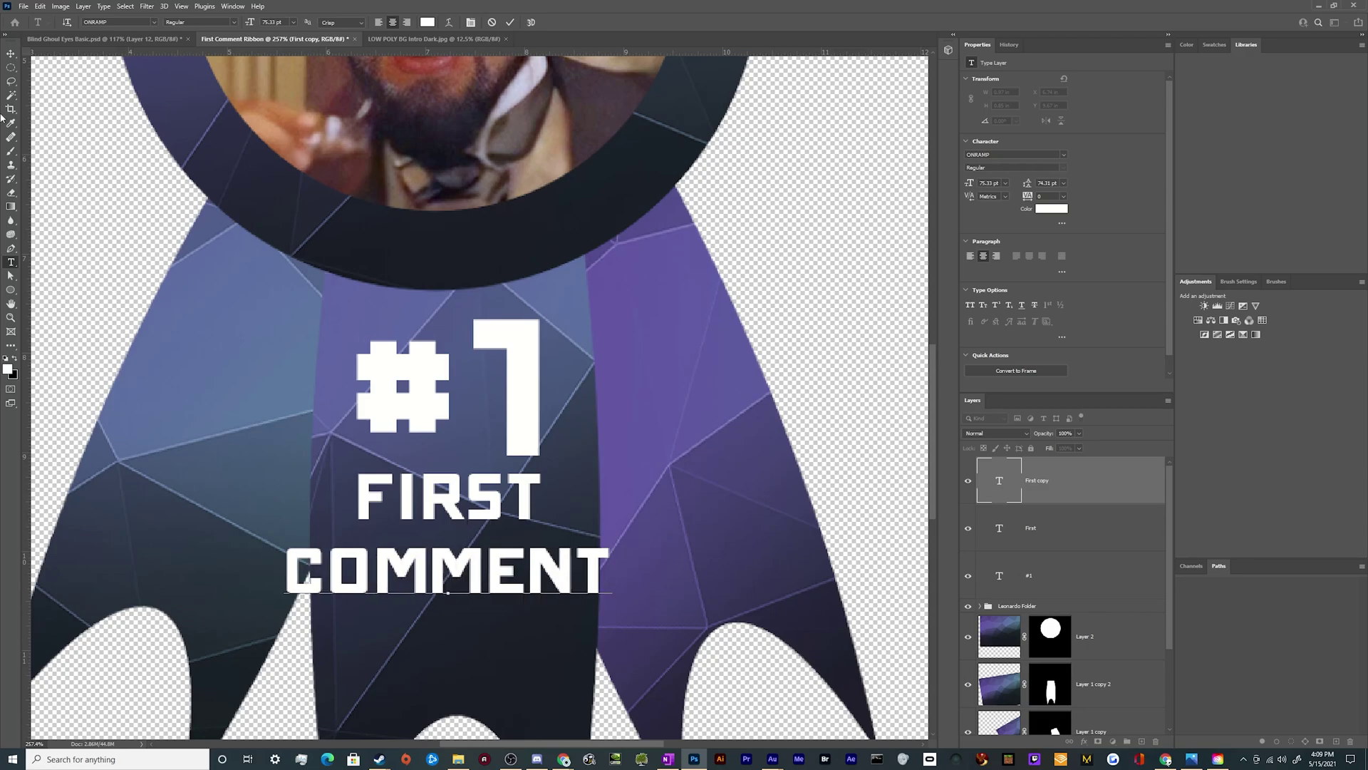
pyautogui.click(6, 56)
pyautogui.hotkey('ctrl', 't')
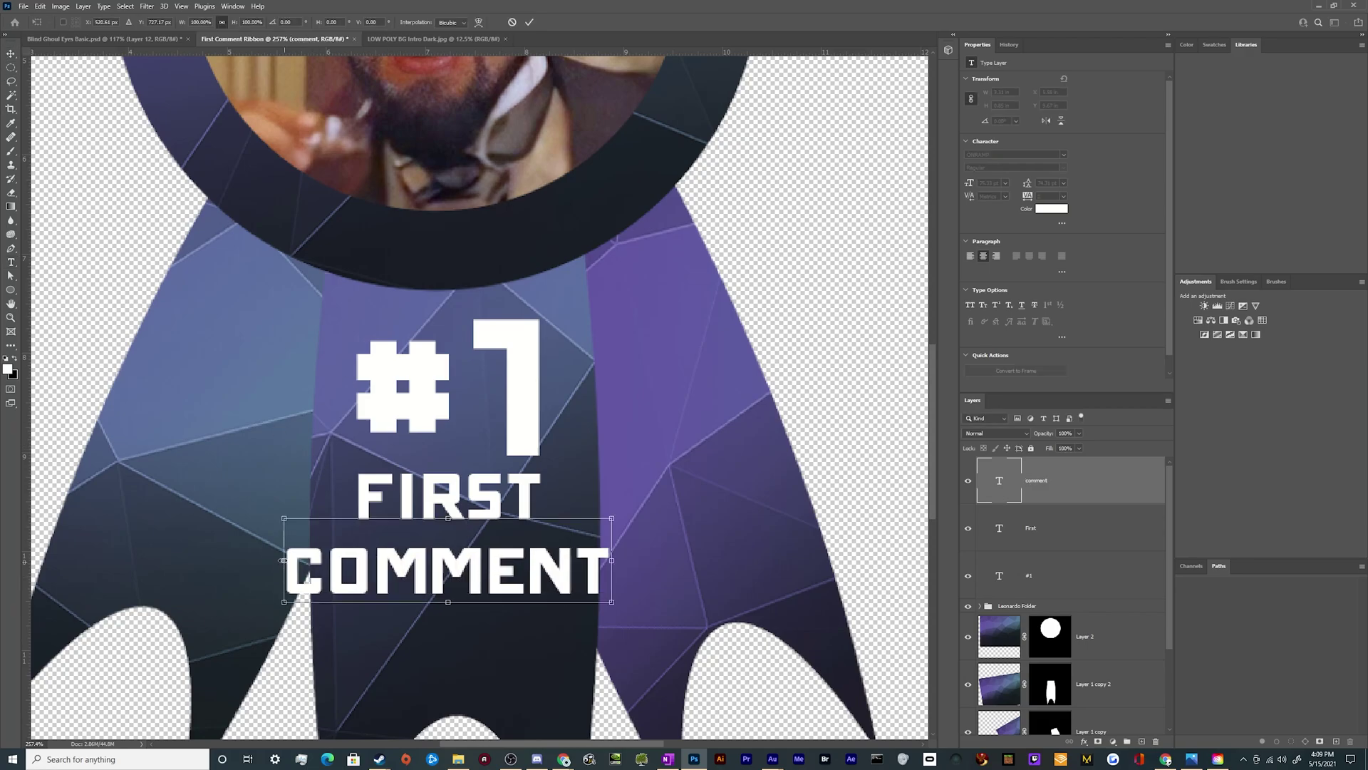
pyautogui.moveTo(284, 560); pyautogui.dragTo(357, 553)
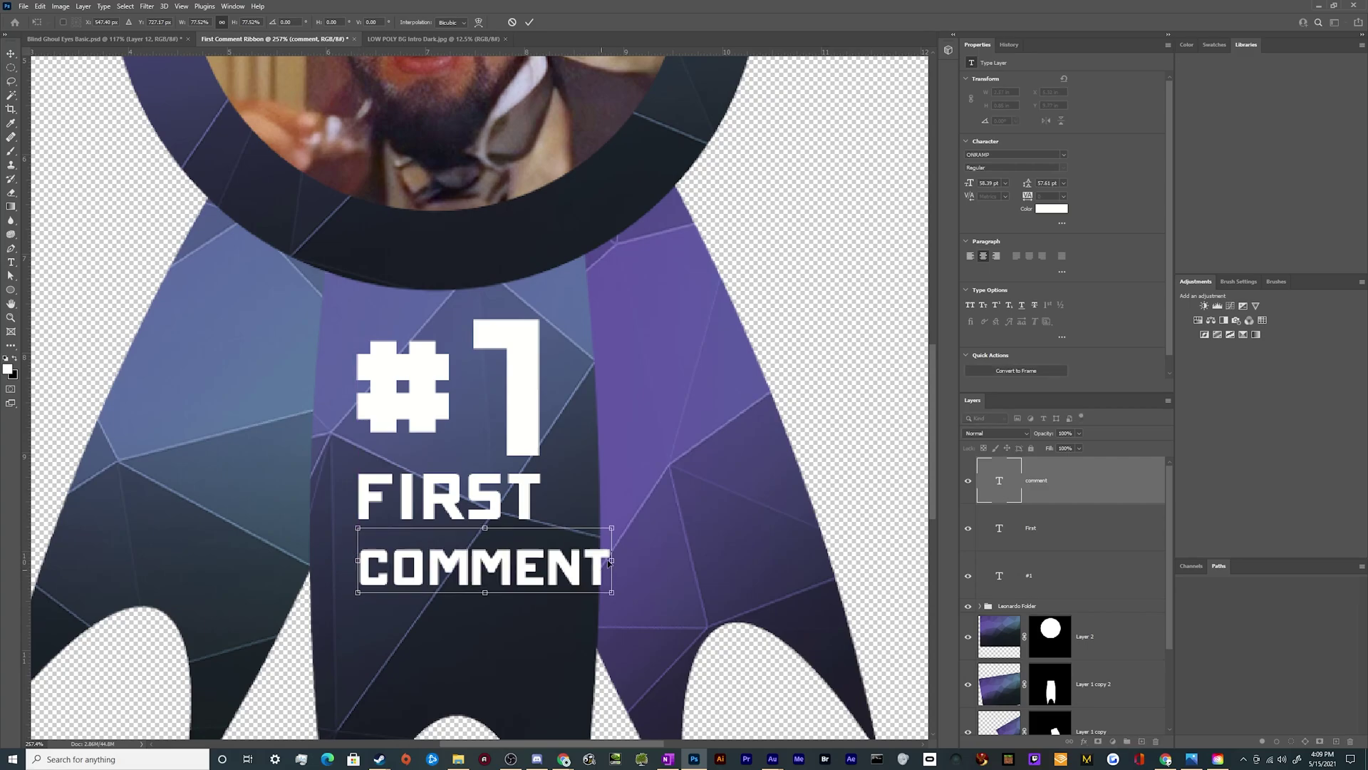
pyautogui.moveTo(611, 560); pyautogui.dragTo(513, 545)
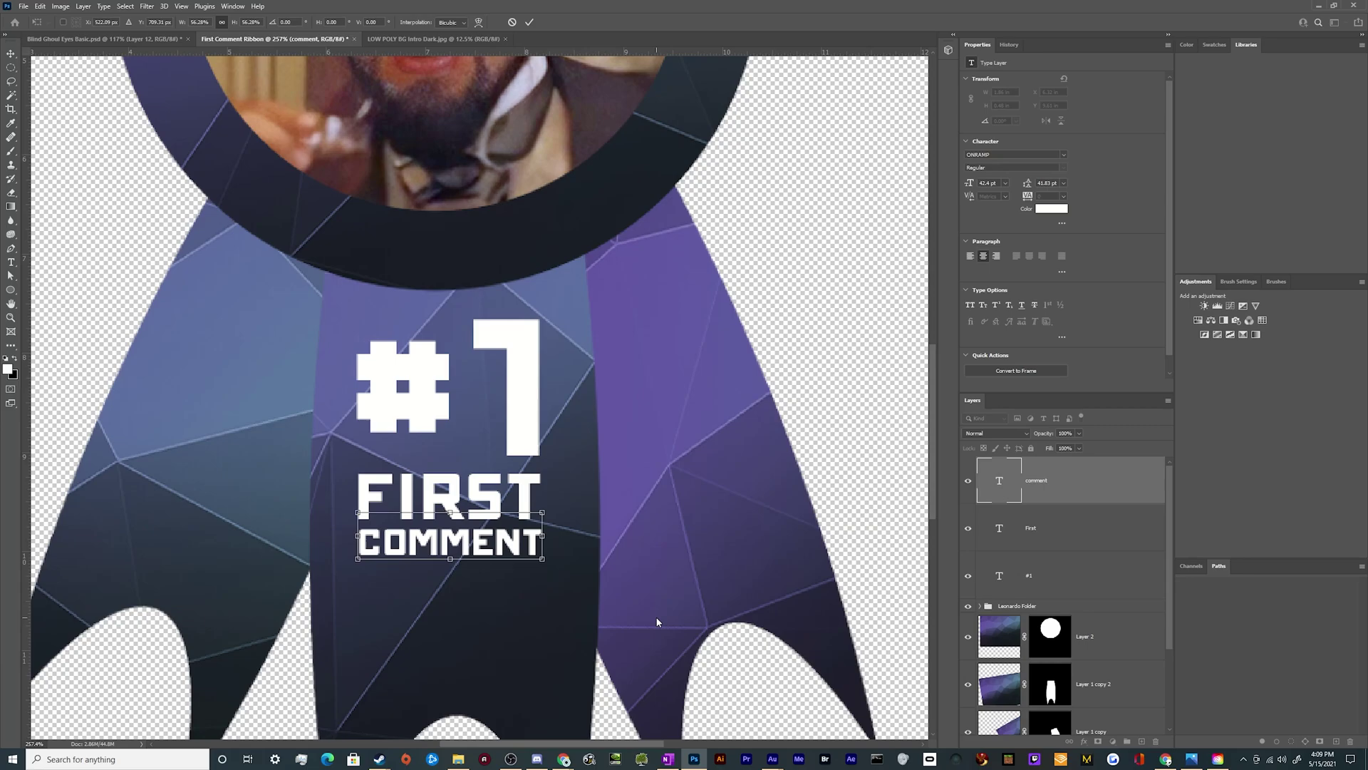
pyautogui.press('Return')
# Move the three text lines lower, nudge COMMENT down, and group the text layers.
pyautogui.keyDown('shift'); pyautogui.click(1072, 581); pyautogui.keyUp('shift')
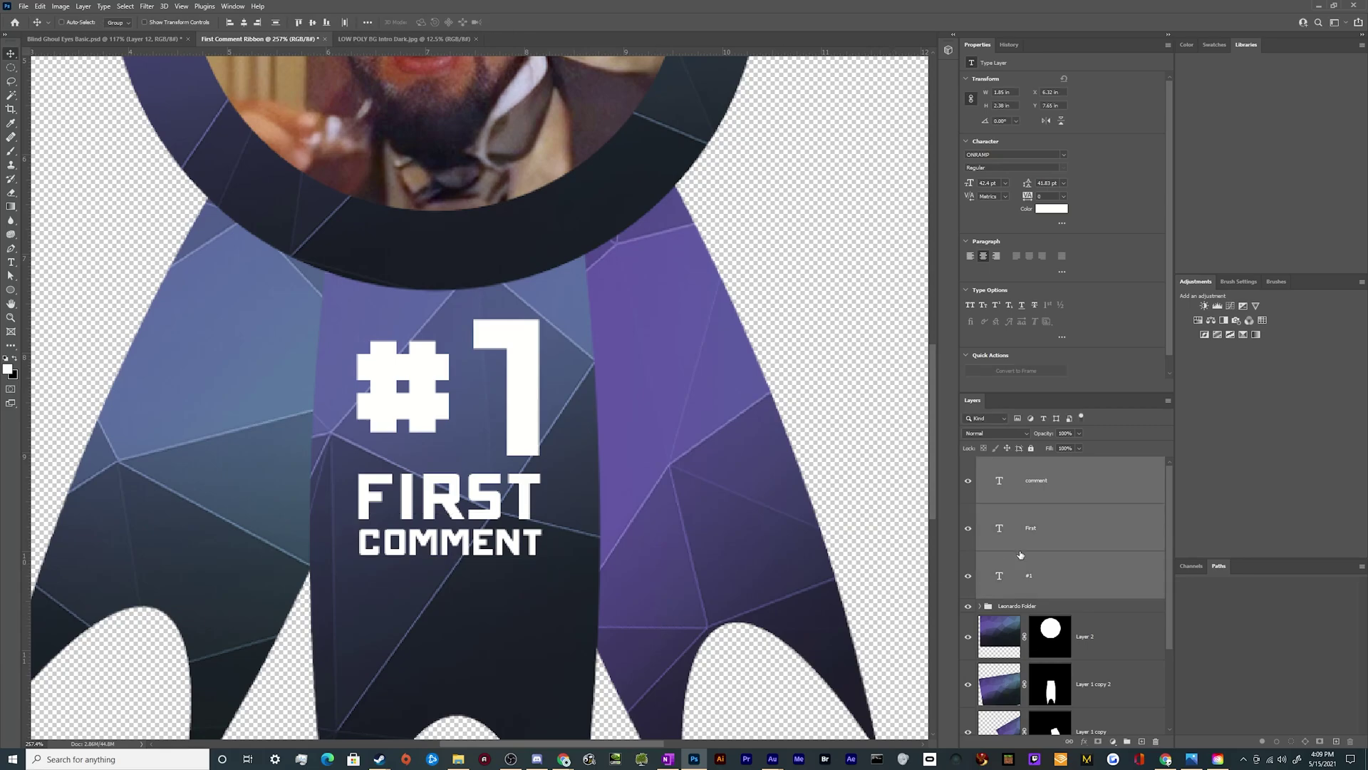
pyautogui.moveTo(620, 527); pyautogui.dragTo(621, 520)
pyautogui.hotkey('ctrl', '0')
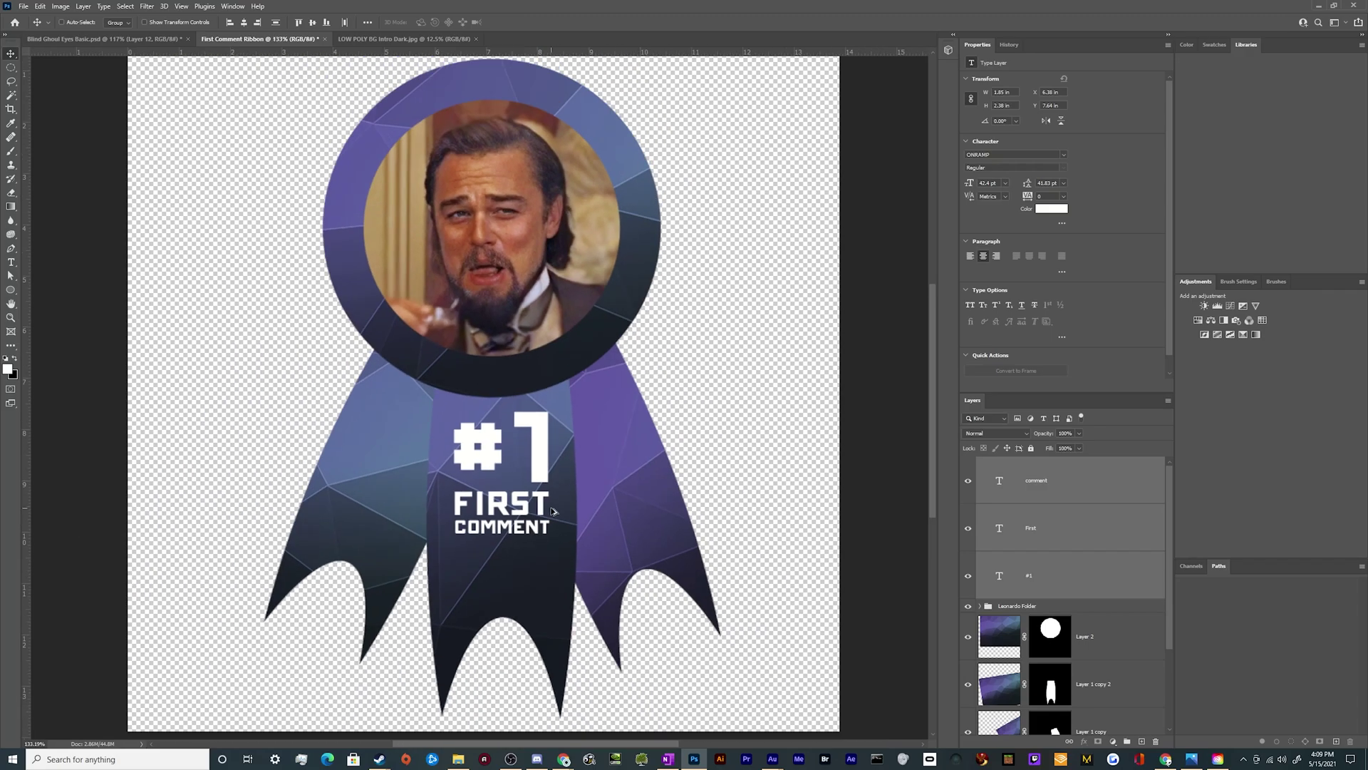
pyautogui.click(1107, 581)
pyautogui.click(1100, 498)
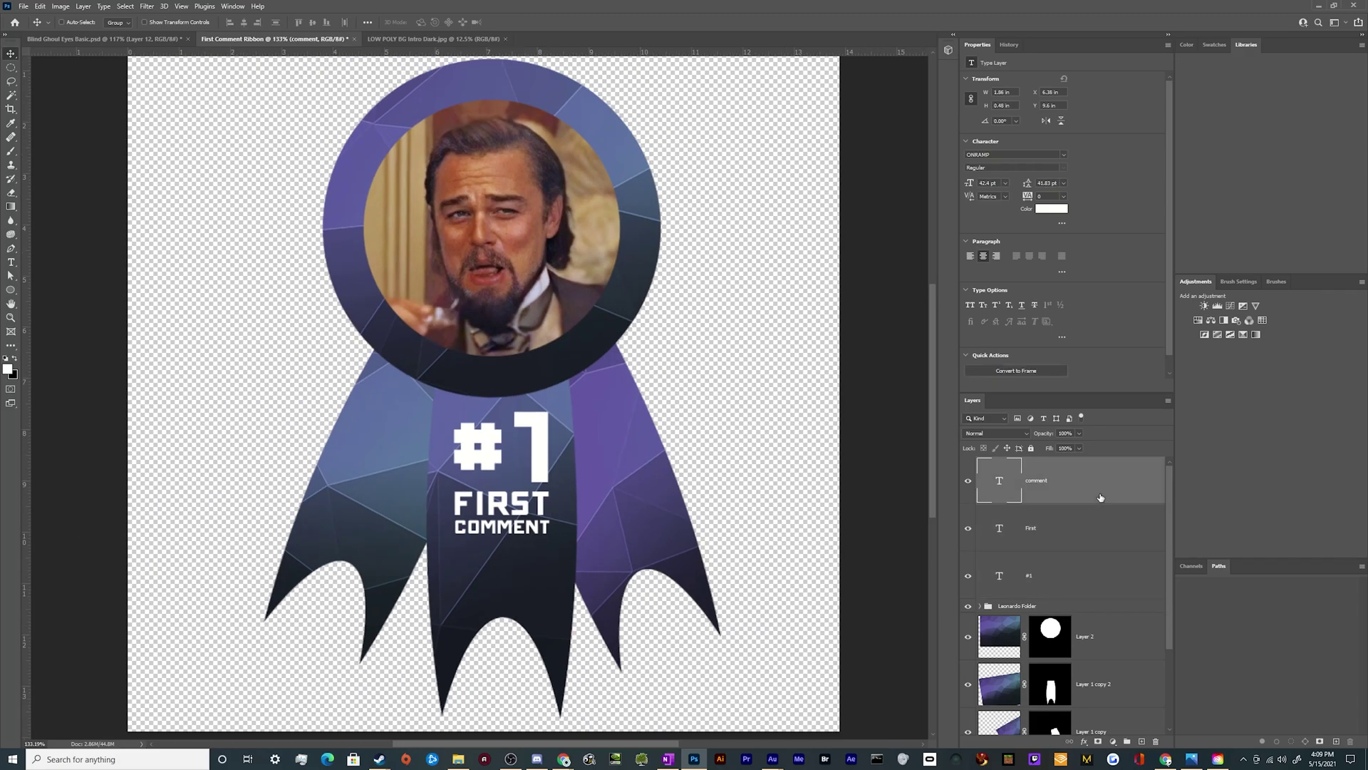
pyautogui.press('Down')
pyautogui.press('Down')
pyautogui.press('Down')
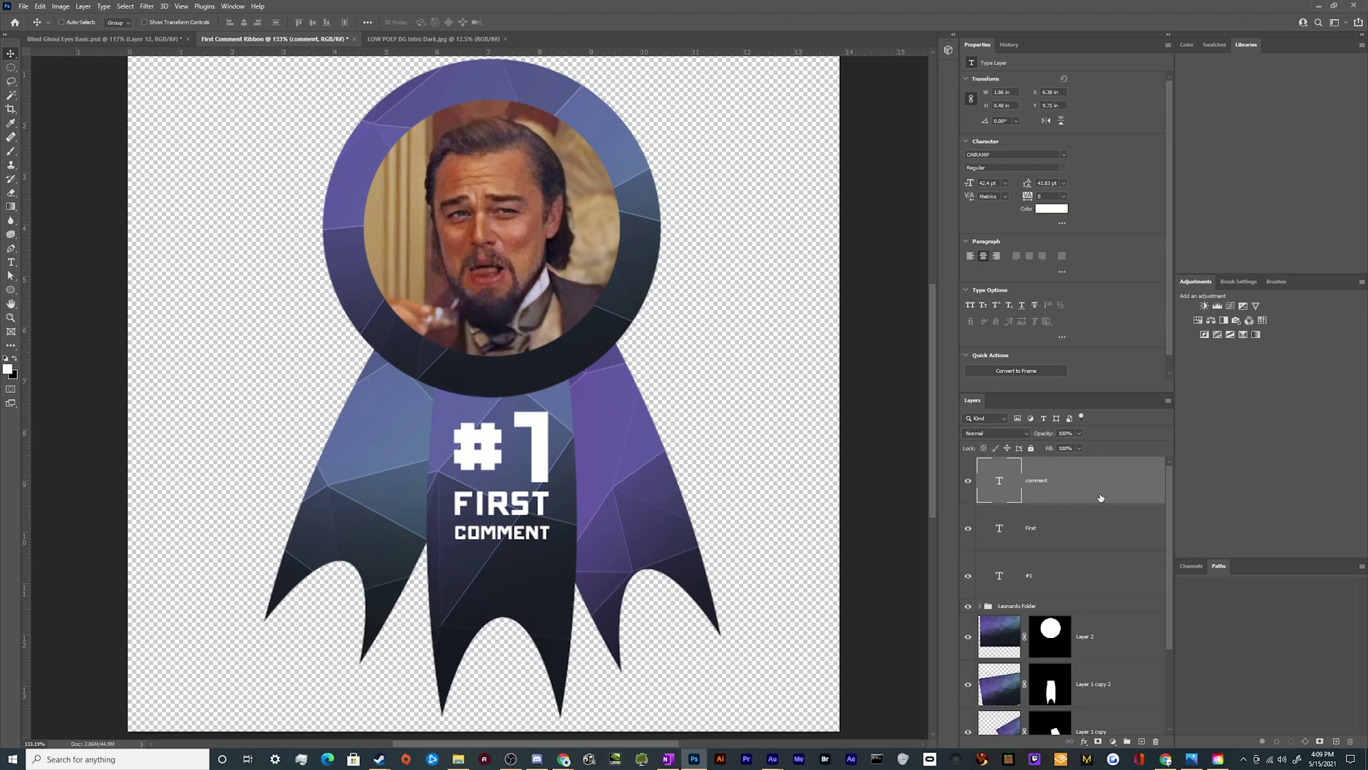
pyautogui.keyDown('shift'); pyautogui.click(1108, 589); pyautogui.keyUp('shift')
pyautogui.moveTo(573, 525); pyautogui.dragTo(575, 554)
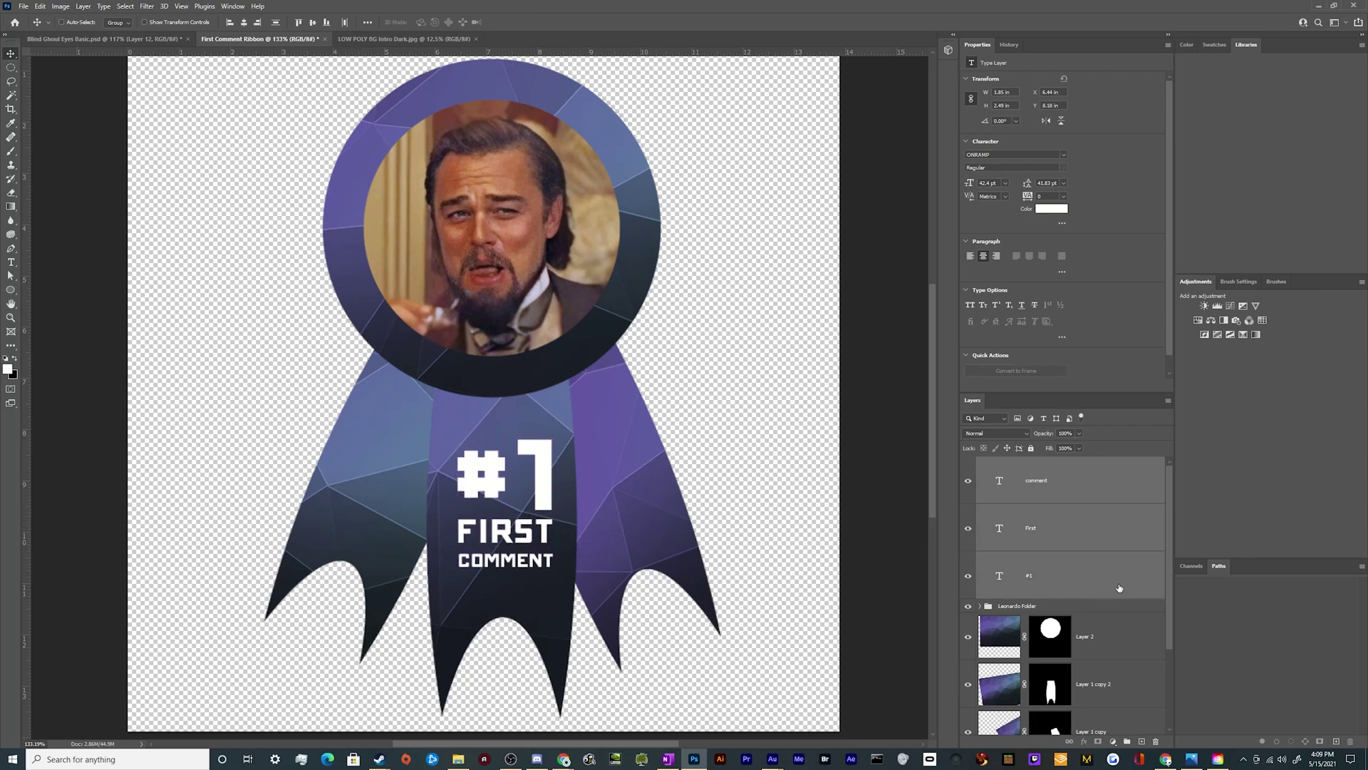
pyautogui.click(1128, 741)
# Rename the text group 'Text' and give it a 16 px Drop Shadow.
pyautogui.doubleClick(1003, 462)
pyautogui.write('Text')
pyautogui.press('Return')
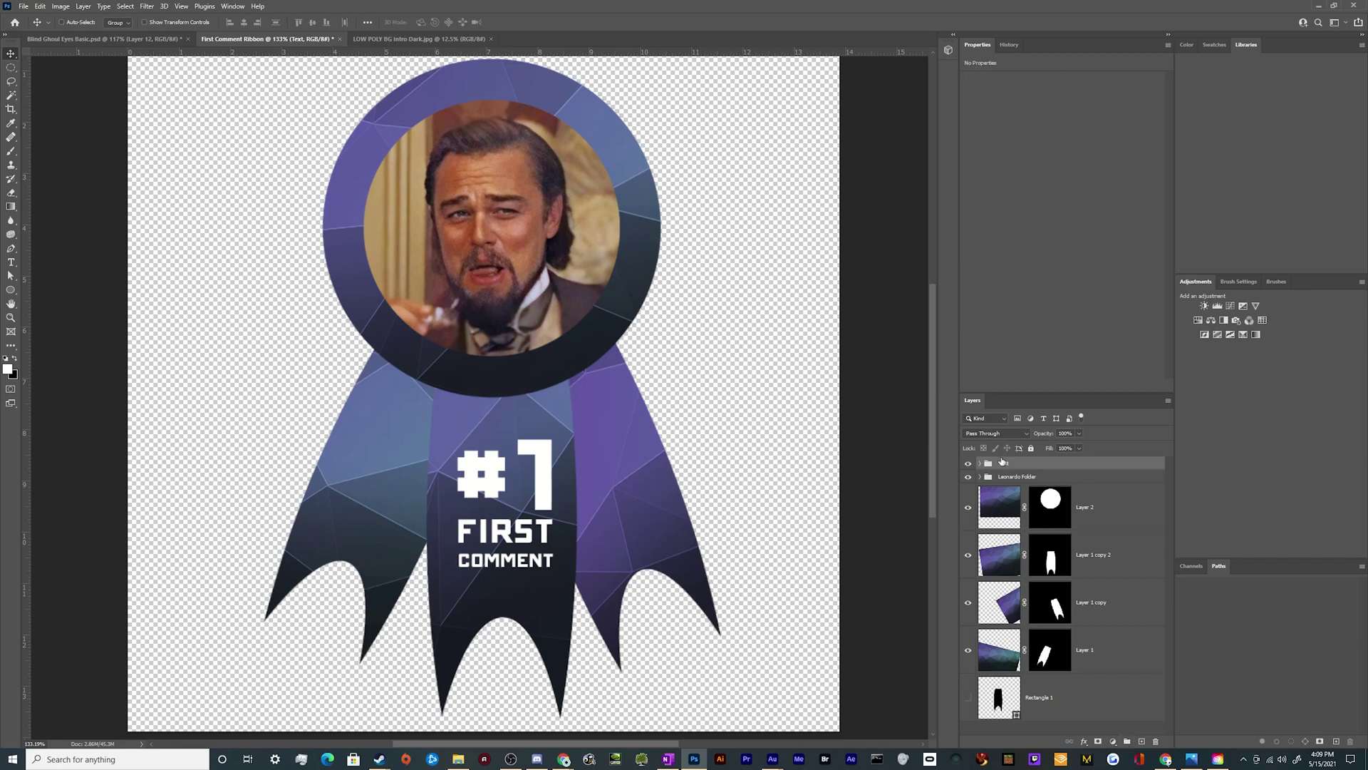
pyautogui.doubleClick(1026, 467)
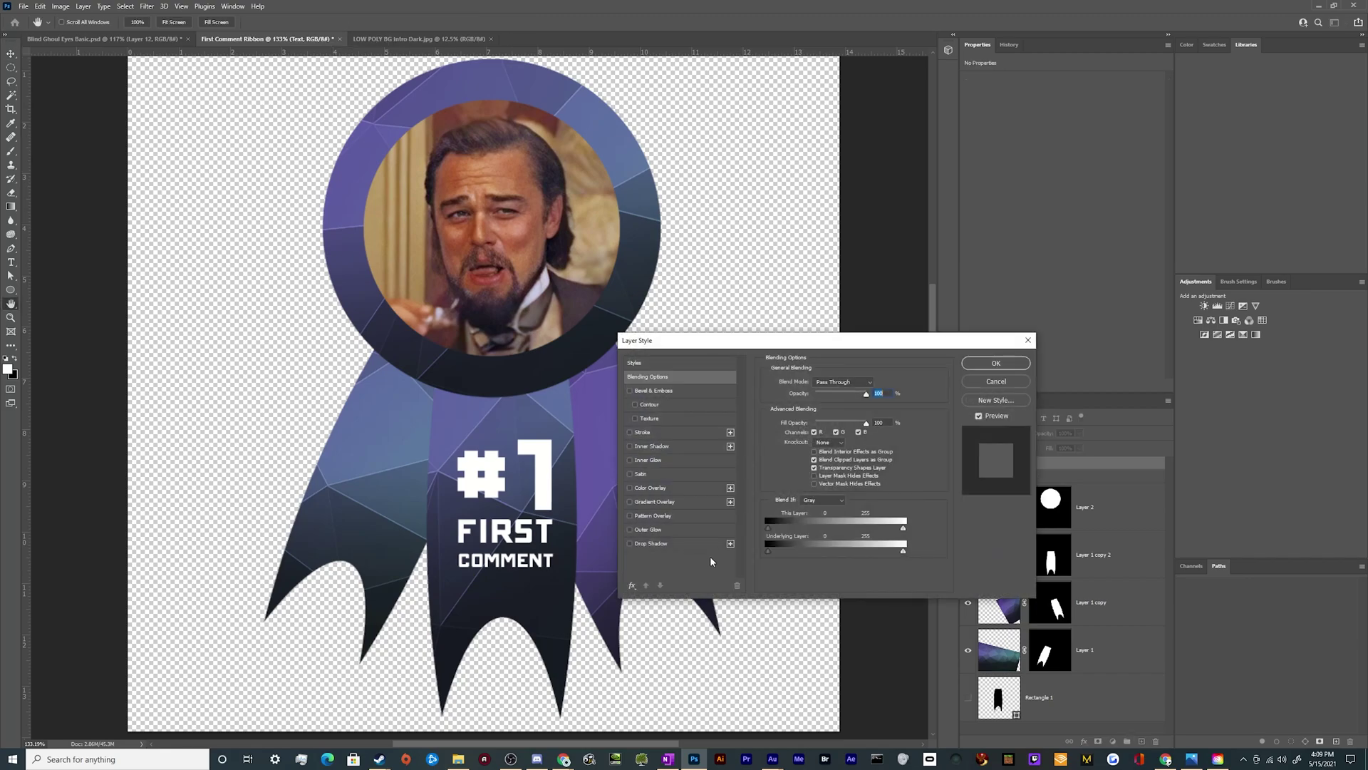
pyautogui.click(706, 543)
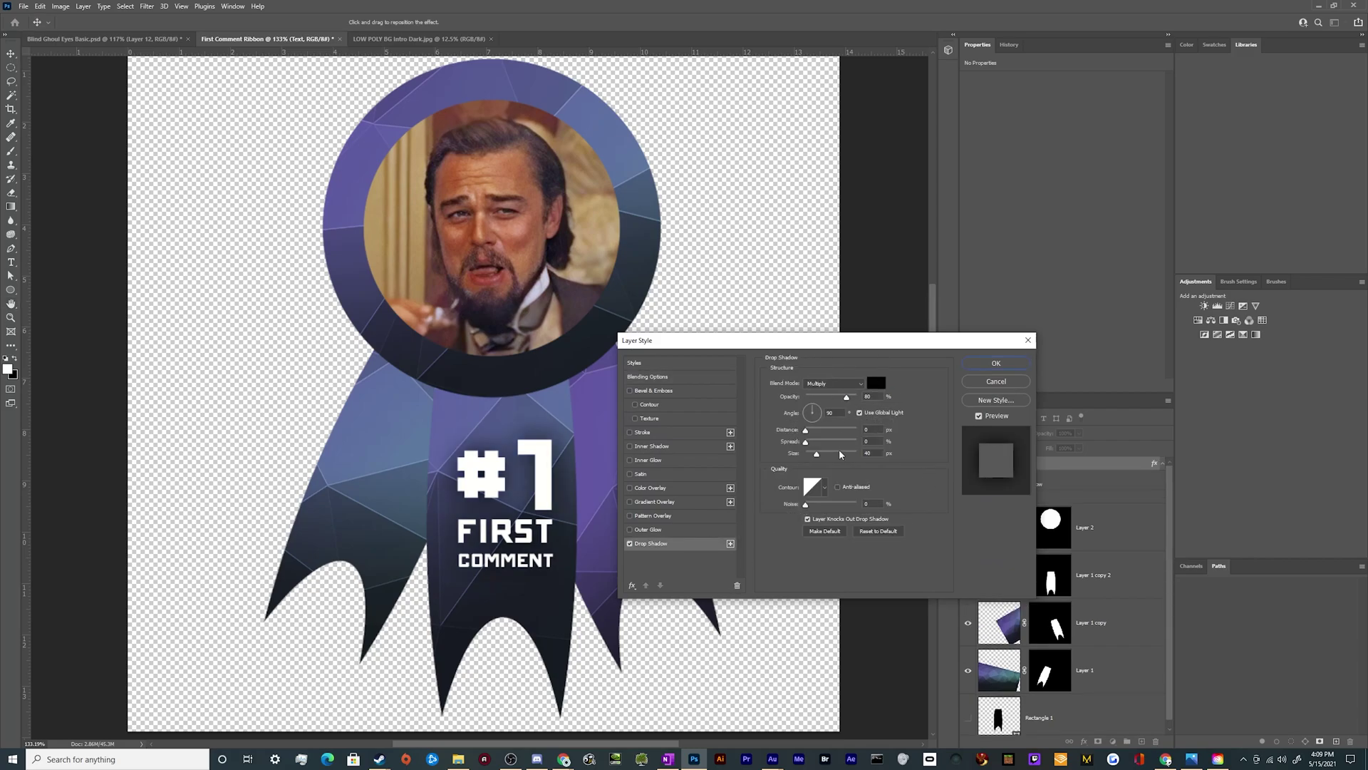
pyautogui.moveTo(817, 456); pyautogui.dragTo(812, 453)
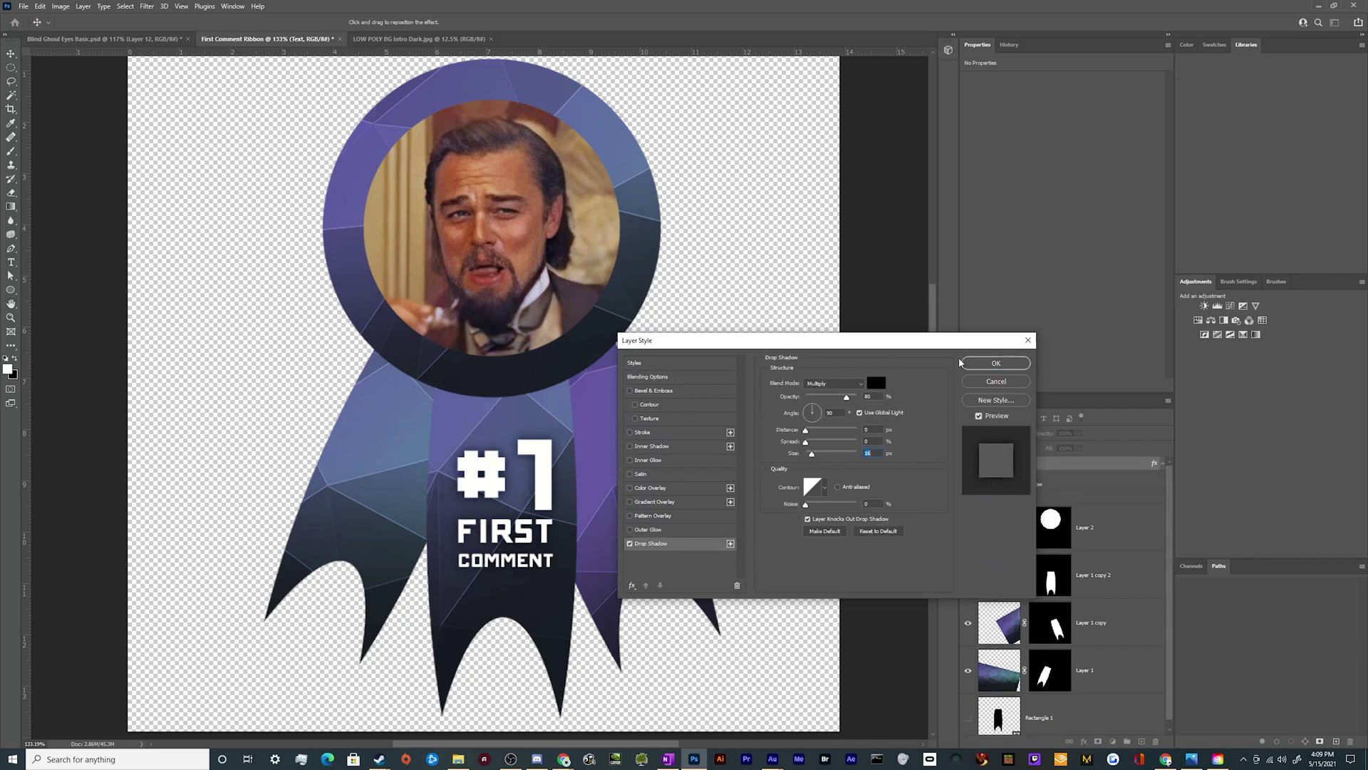
pyautogui.click(995, 363)
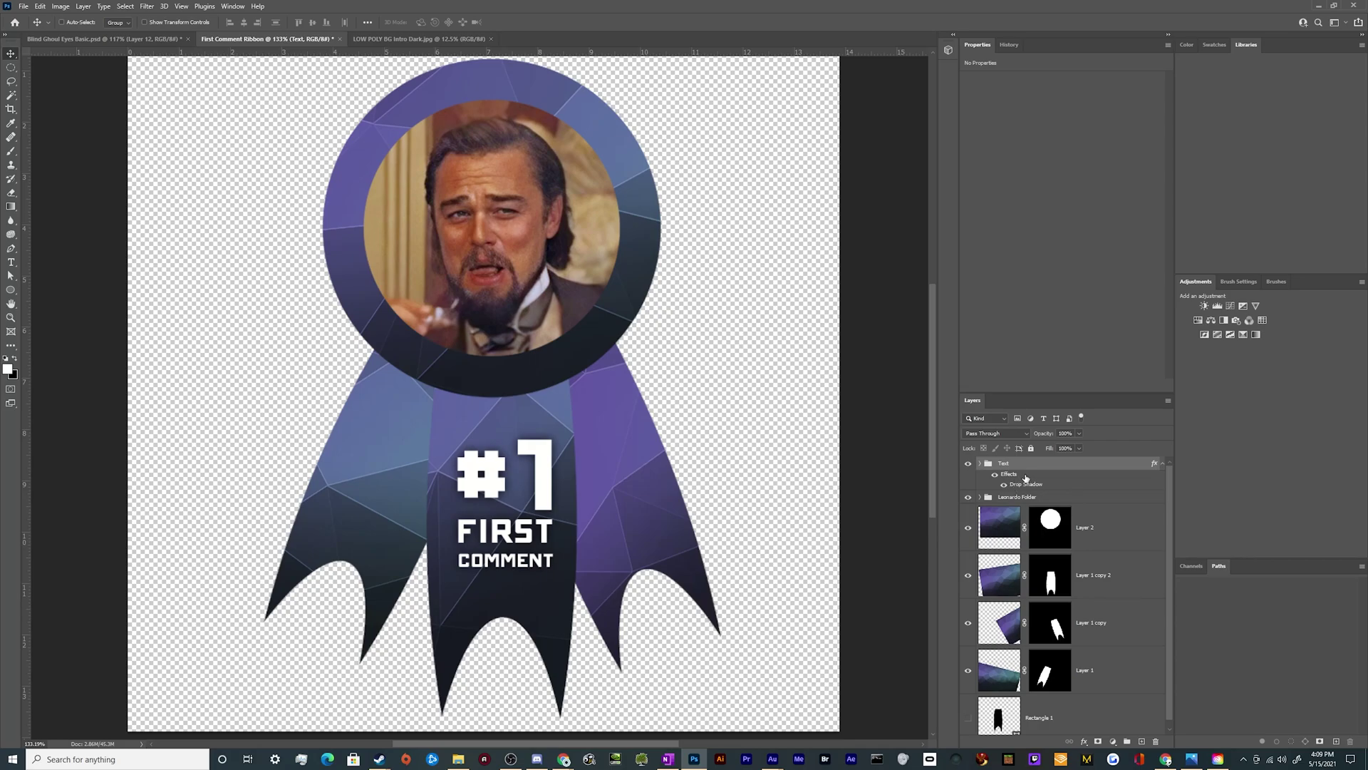
# Select all layers from the Text group down to Layer 1.
pyautogui.click(1113, 504)
pyautogui.click(1114, 469)
pyautogui.scroll(-1, 1100, 567)
pyautogui.keyDown('shift'); pyautogui.click(1119, 685); pyautogui.keyUp('shift')
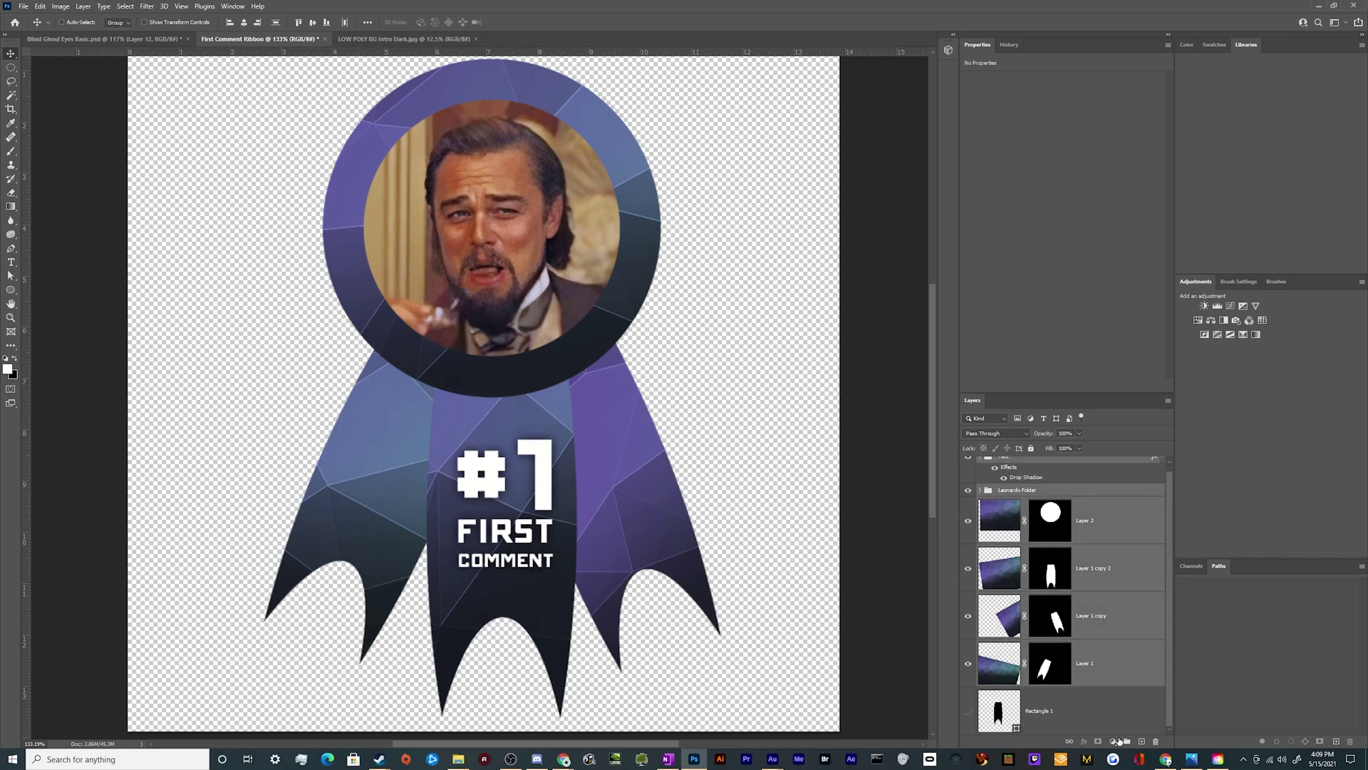
# Group the selected badge layers into Group 1 and give the group a Drop Shadow.
pyautogui.click(1128, 743)
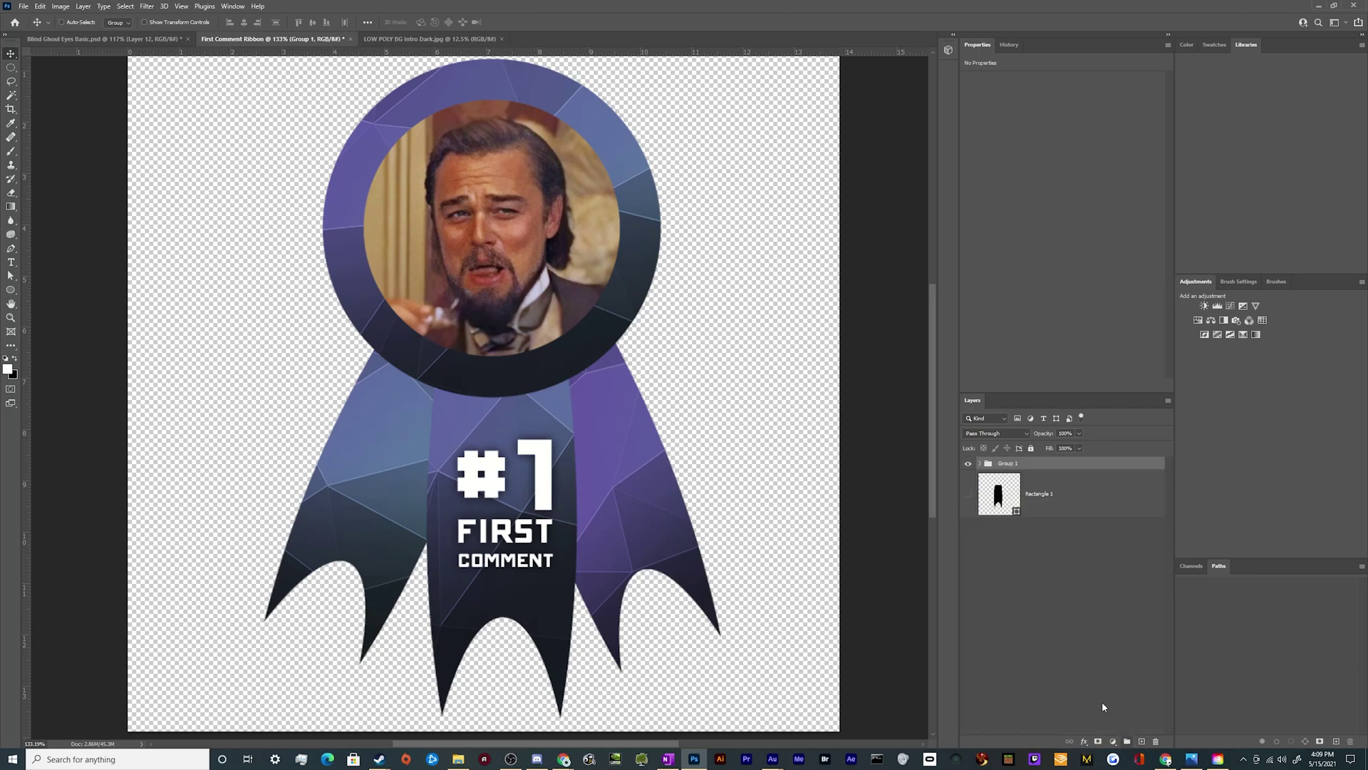
pyautogui.doubleClick(1052, 470)
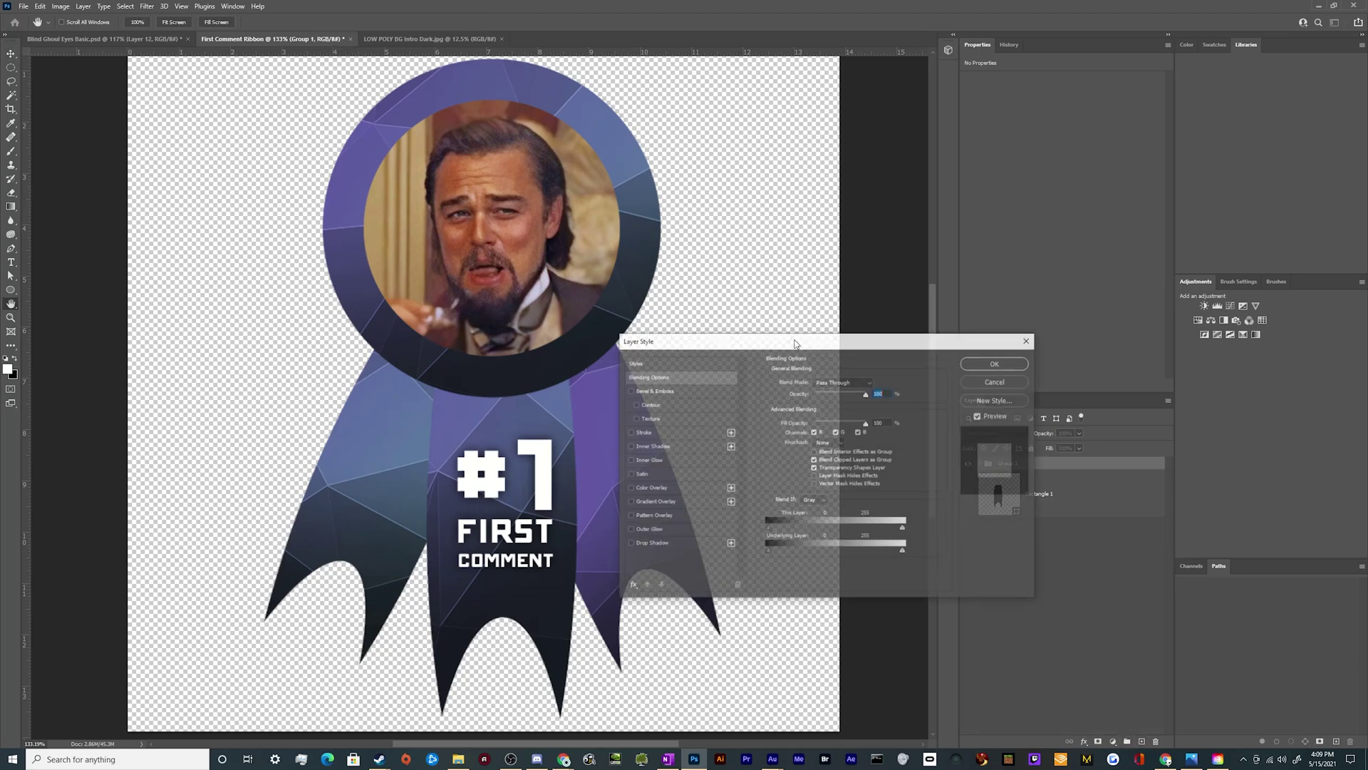
pyautogui.click(715, 543)
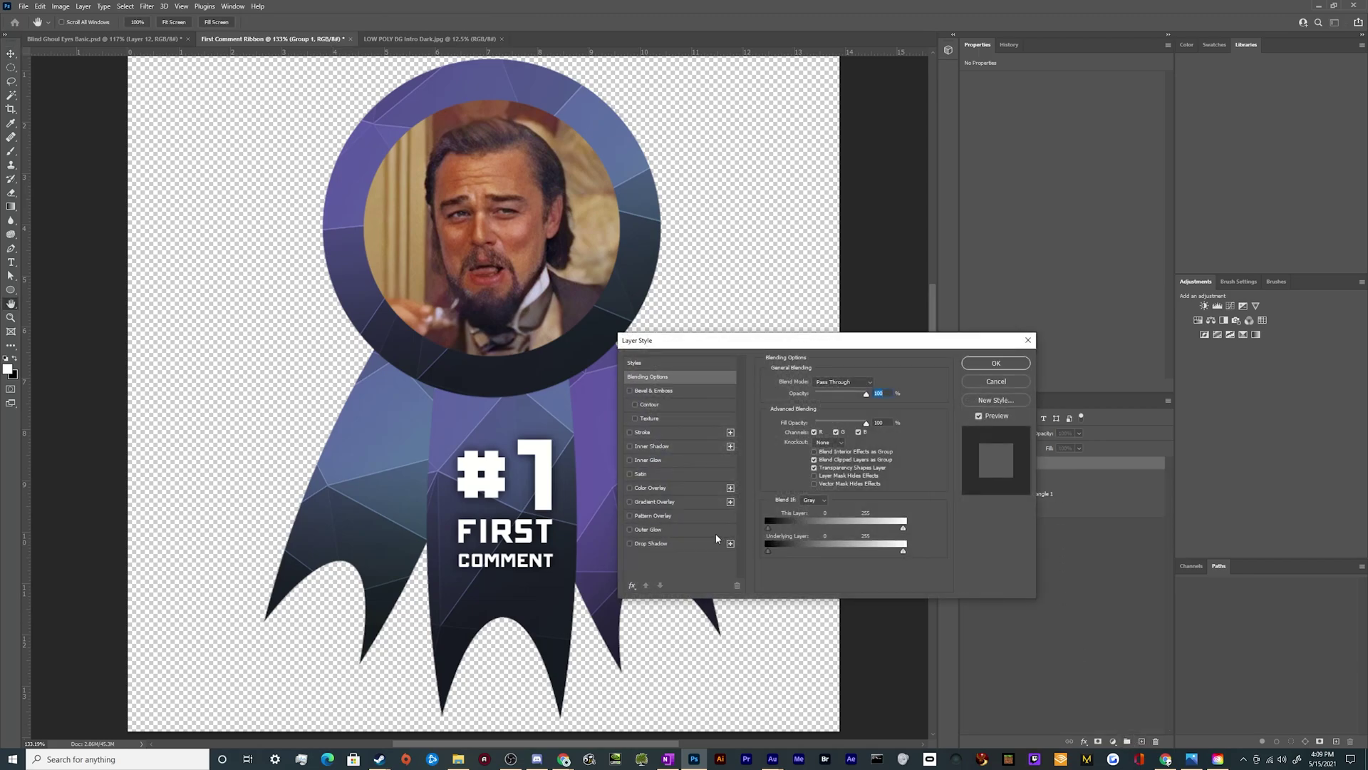
pyautogui.click(996, 363)
# Shift the whole badge slightly left on the canvas.
pyautogui.scroll(-3, 522, 353)
pyautogui.moveTo(518, 350)
pyautogui.mouseDown()
pyautogui.moveTo(530, 356)
pyautogui.moveTo(517, 357)
pyautogui.mouseUp()
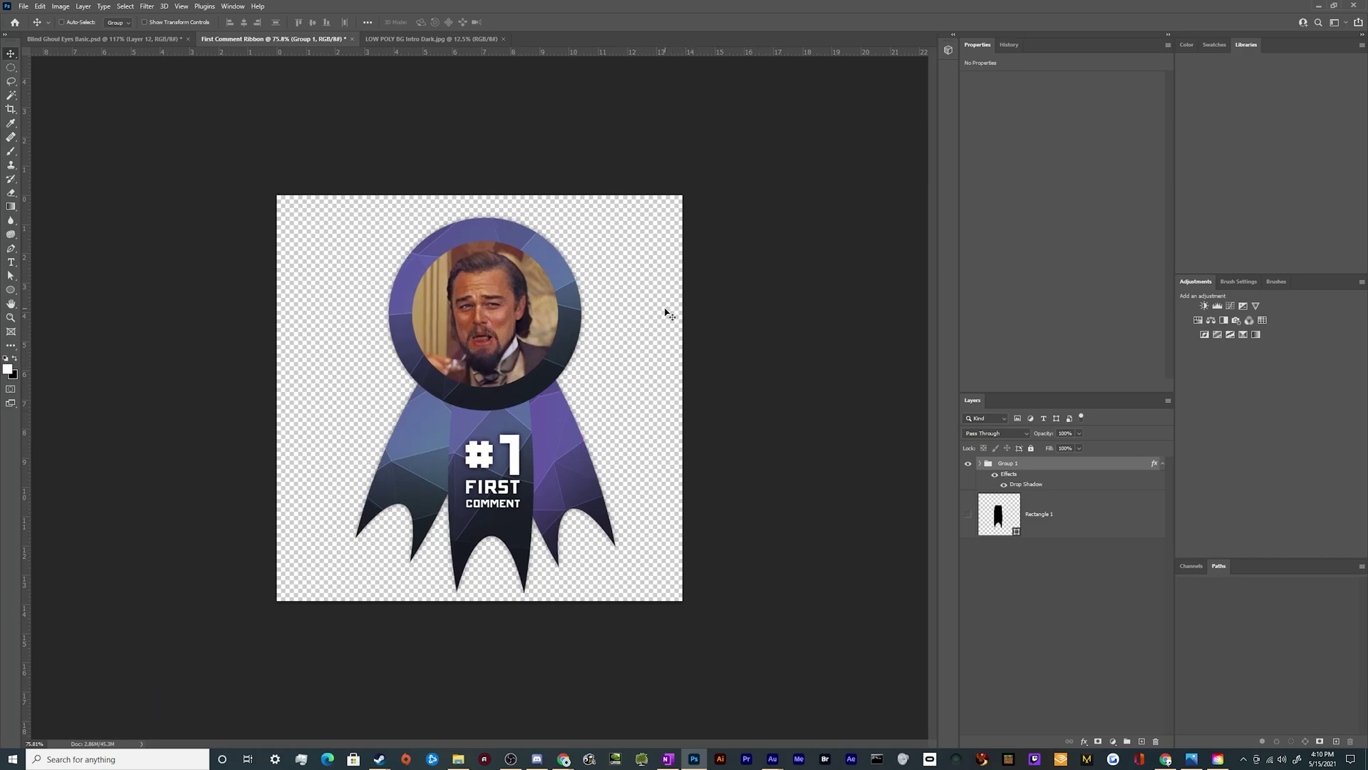
pyautogui.hotkey('shift', 'Left')
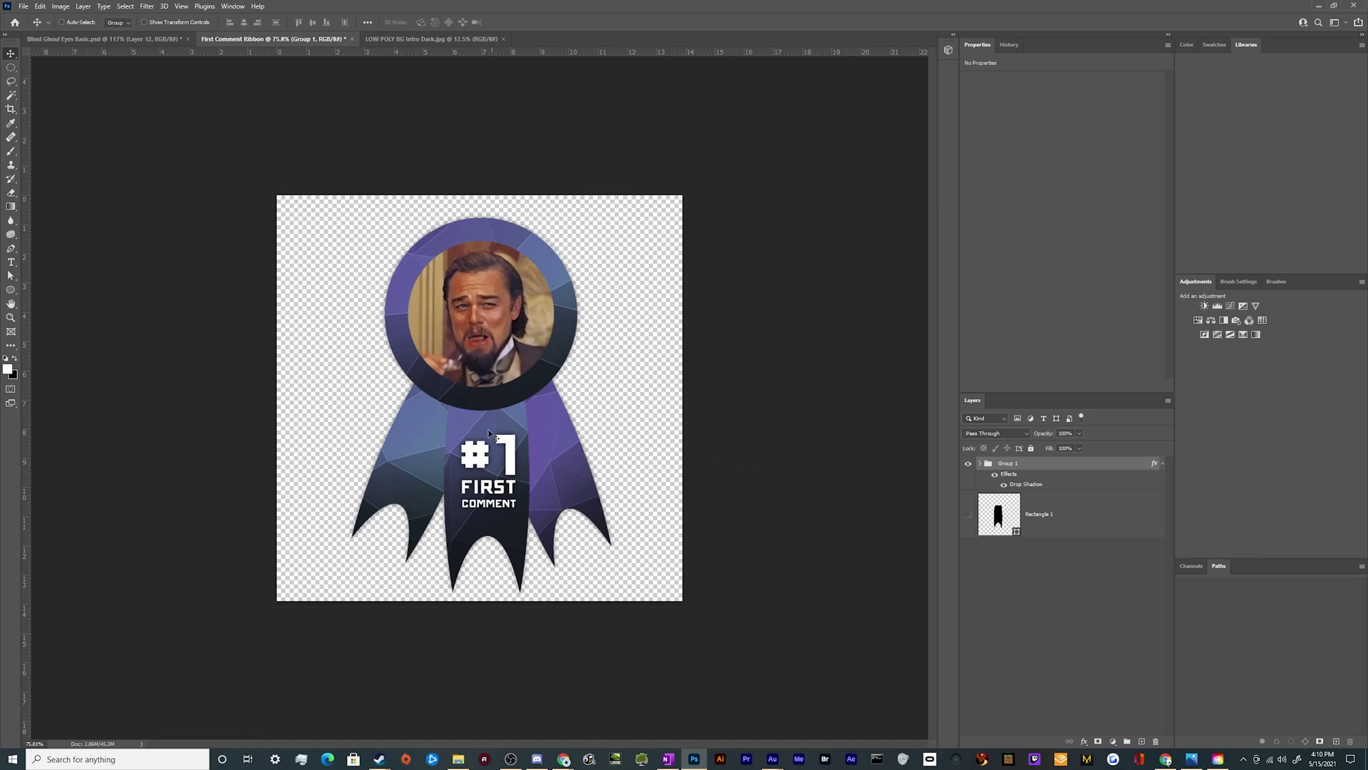
# Give the Leonardo Folder a Drop Shadow, leaving Outer Glow off.
pyautogui.click(982, 463)
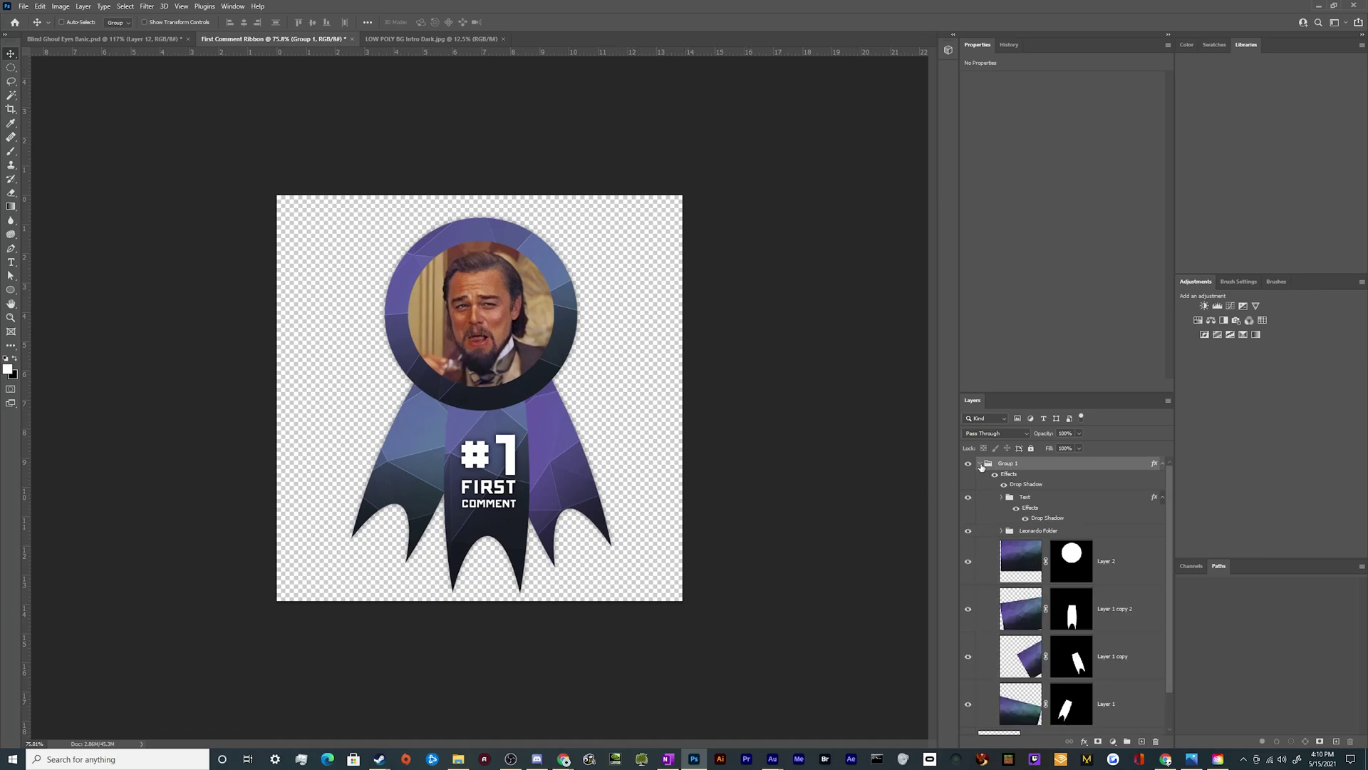
pyautogui.click(1086, 533)
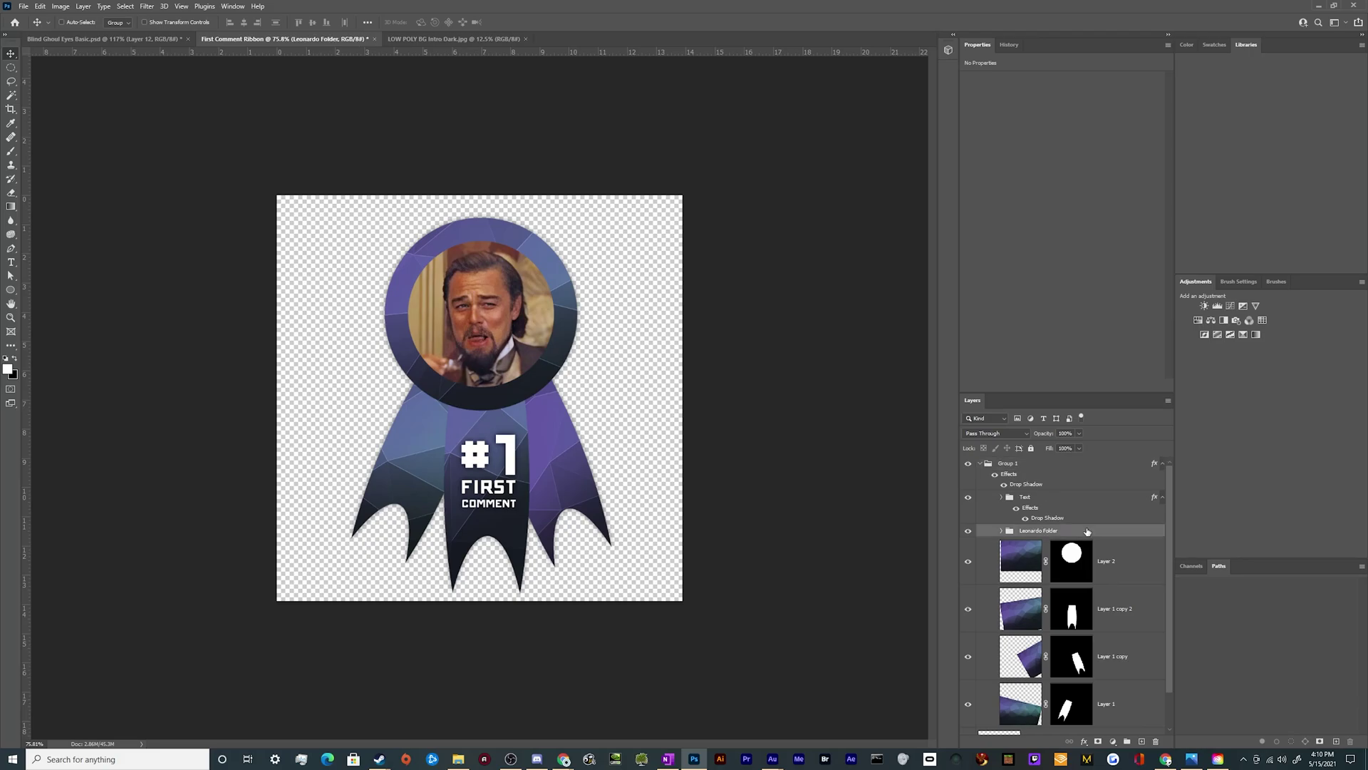
pyautogui.press('h')
pyautogui.doubleClick(1086, 531)
pyautogui.click(673, 531)
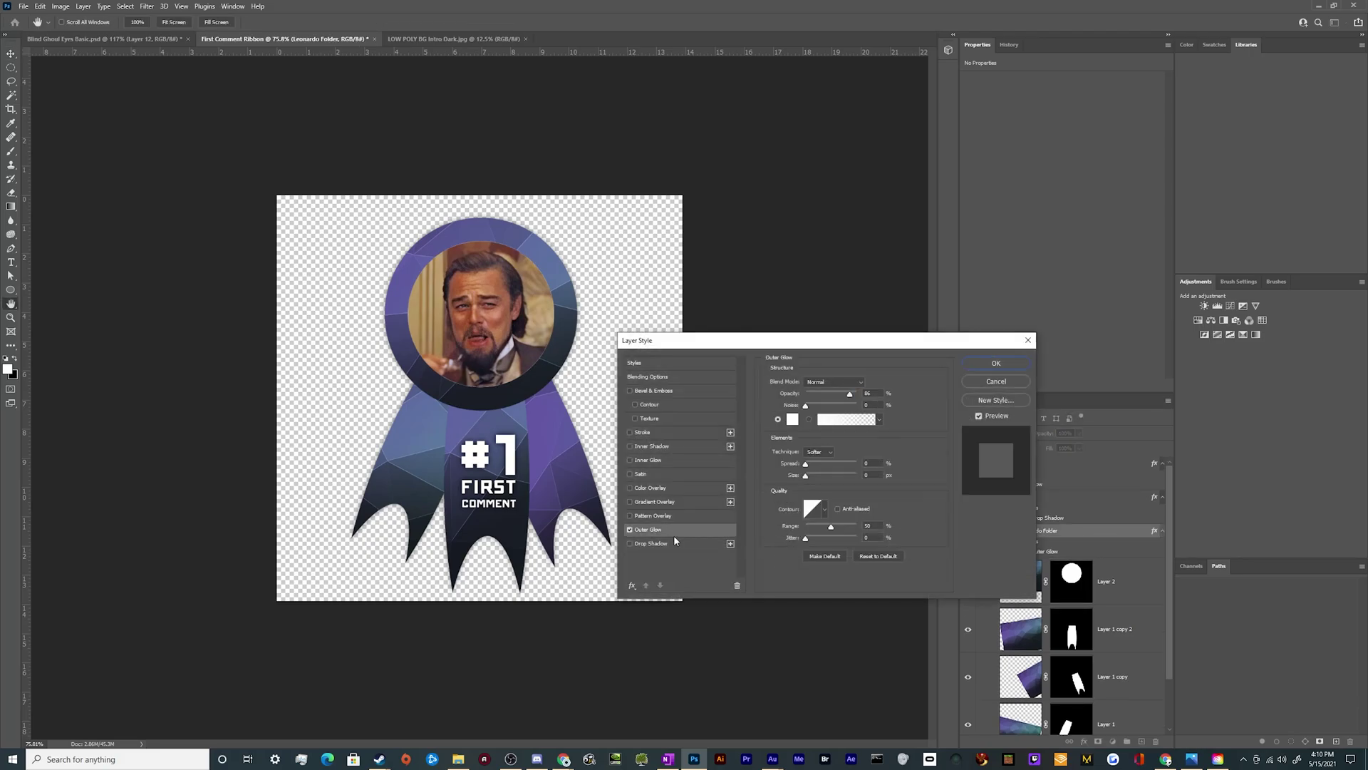
pyautogui.click(629, 530)
pyautogui.click(644, 544)
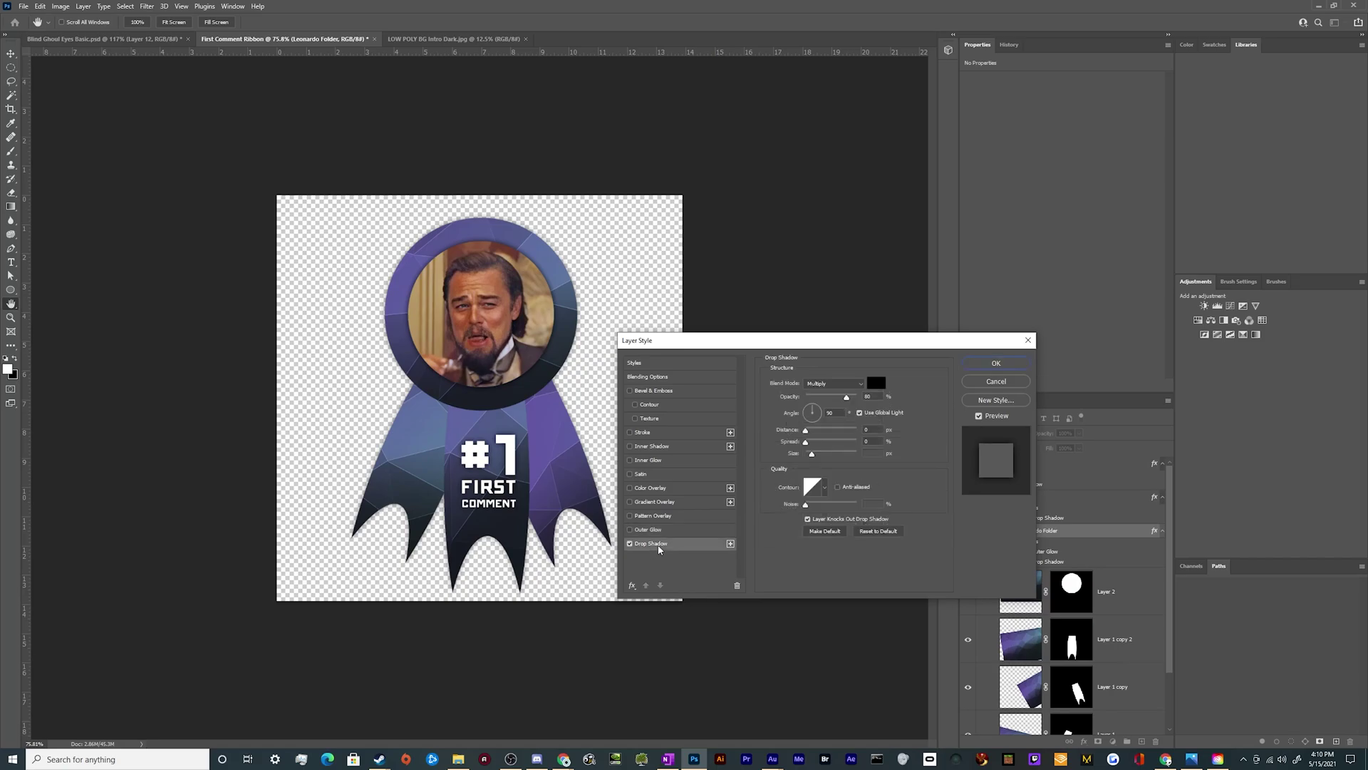
pyautogui.click(996, 363)
# Zoom in to inspect the medallion's shadow, then fit the whole badge back in view.
pyautogui.press('v')
pyautogui.scroll(3, 497, 290)
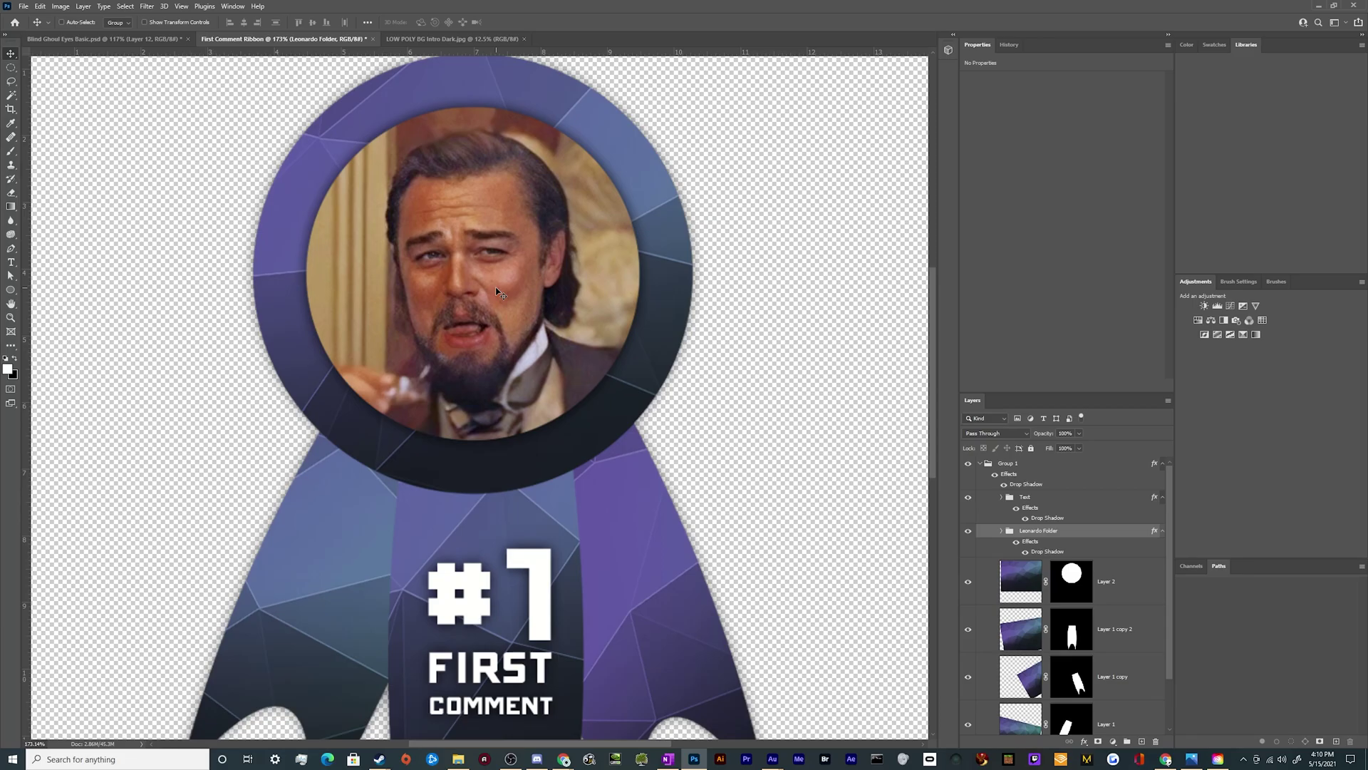
pyautogui.hotkey('ctrl', '0')
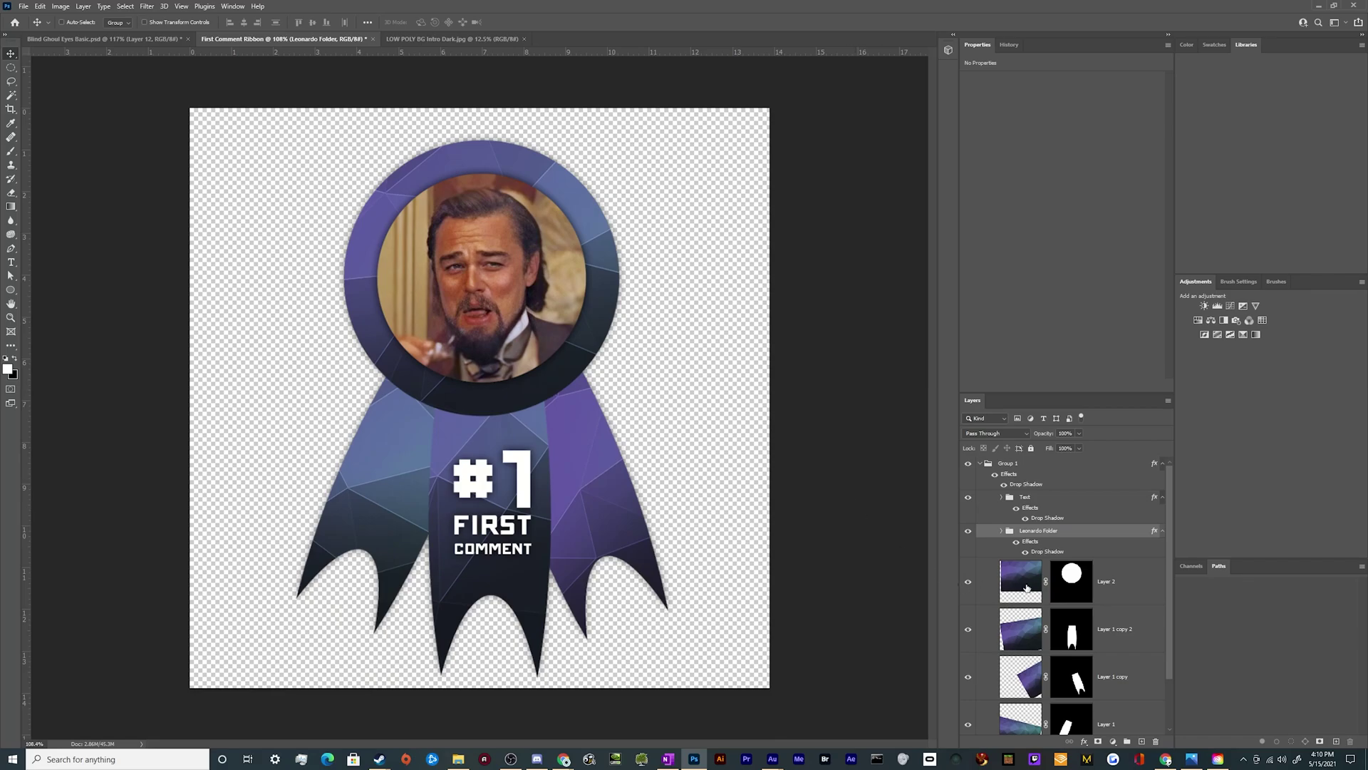
pyautogui.scroll(-1, 1050, 584)
pyautogui.scroll(1, 1050, 584)
# On Layer 2's rim, try a Ripple with amount 567, then undo it.
pyautogui.click(1127, 597)
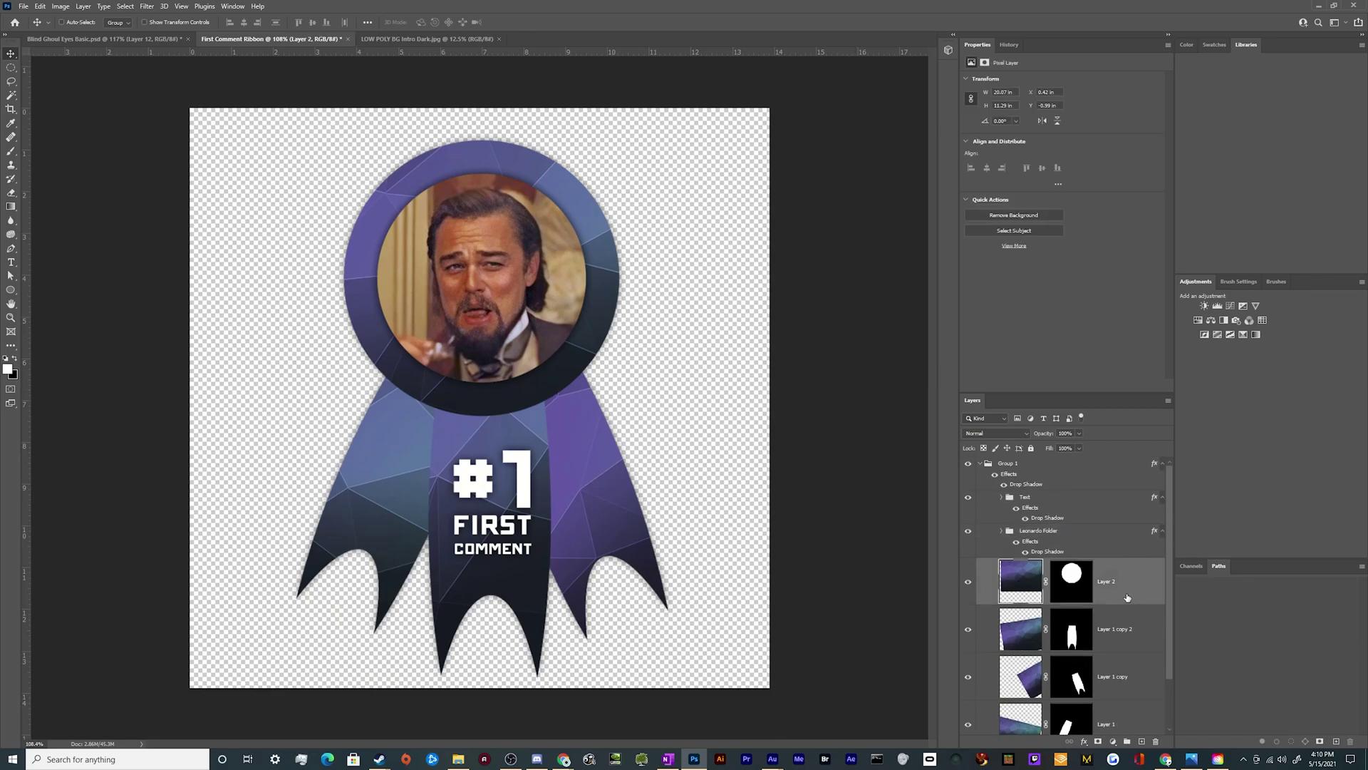
pyautogui.click(1067, 594)
pyautogui.click(1046, 584)
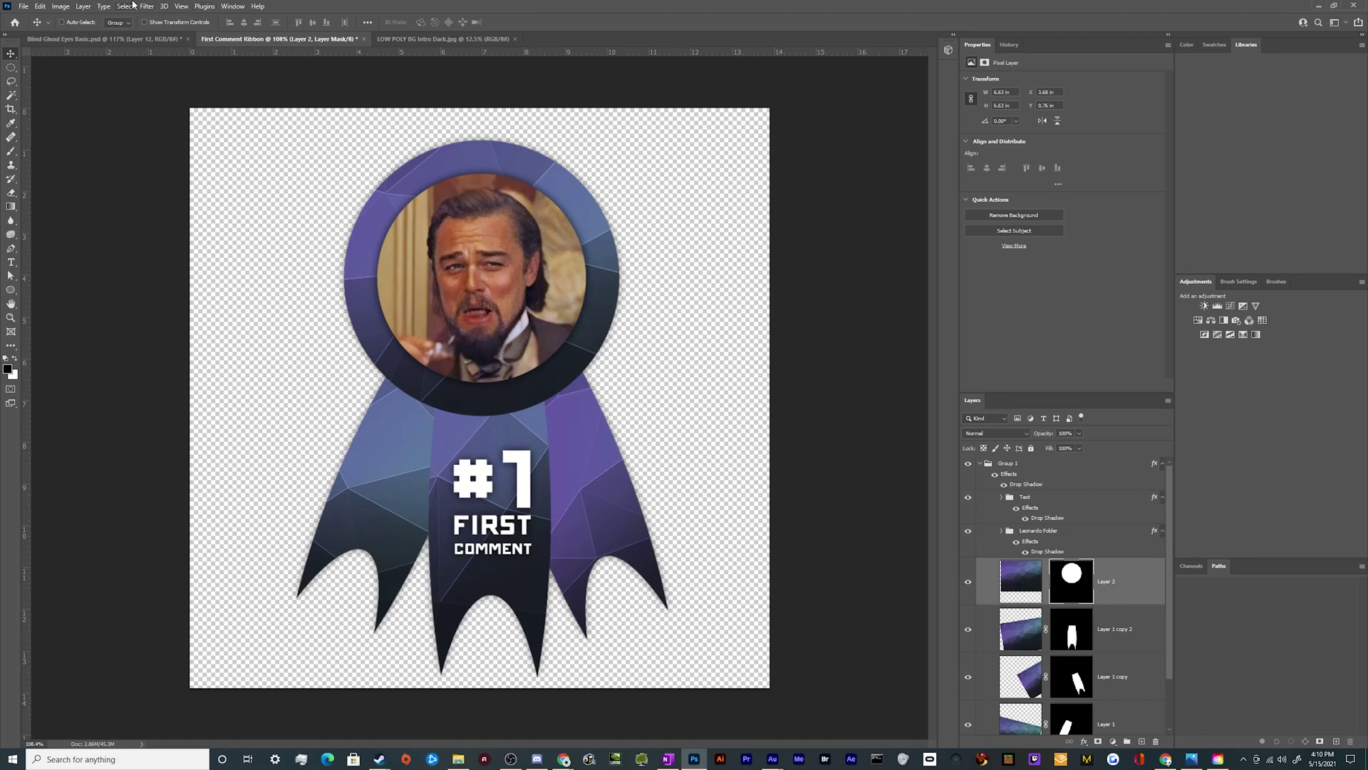
pyautogui.click(164, 6)
pyautogui.moveTo(147, 5)
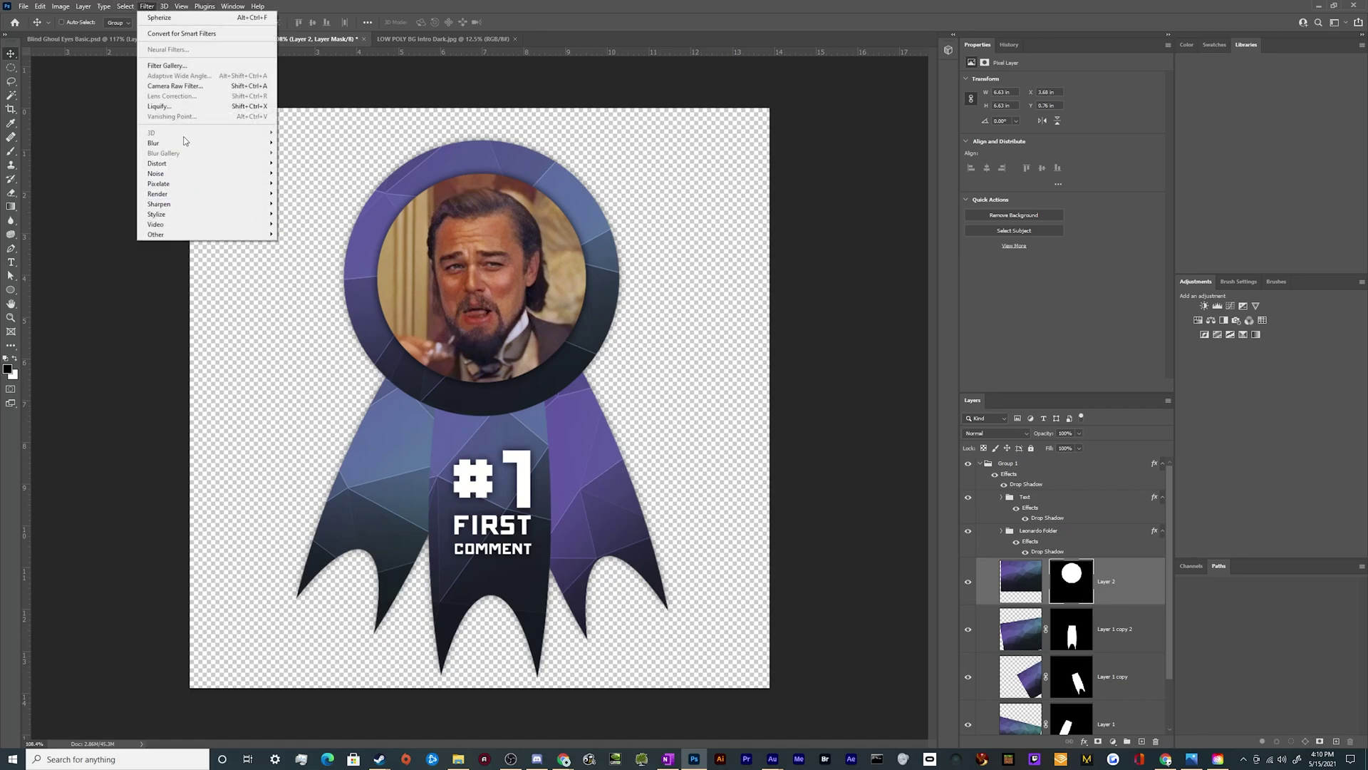
pyautogui.moveTo(185, 145)
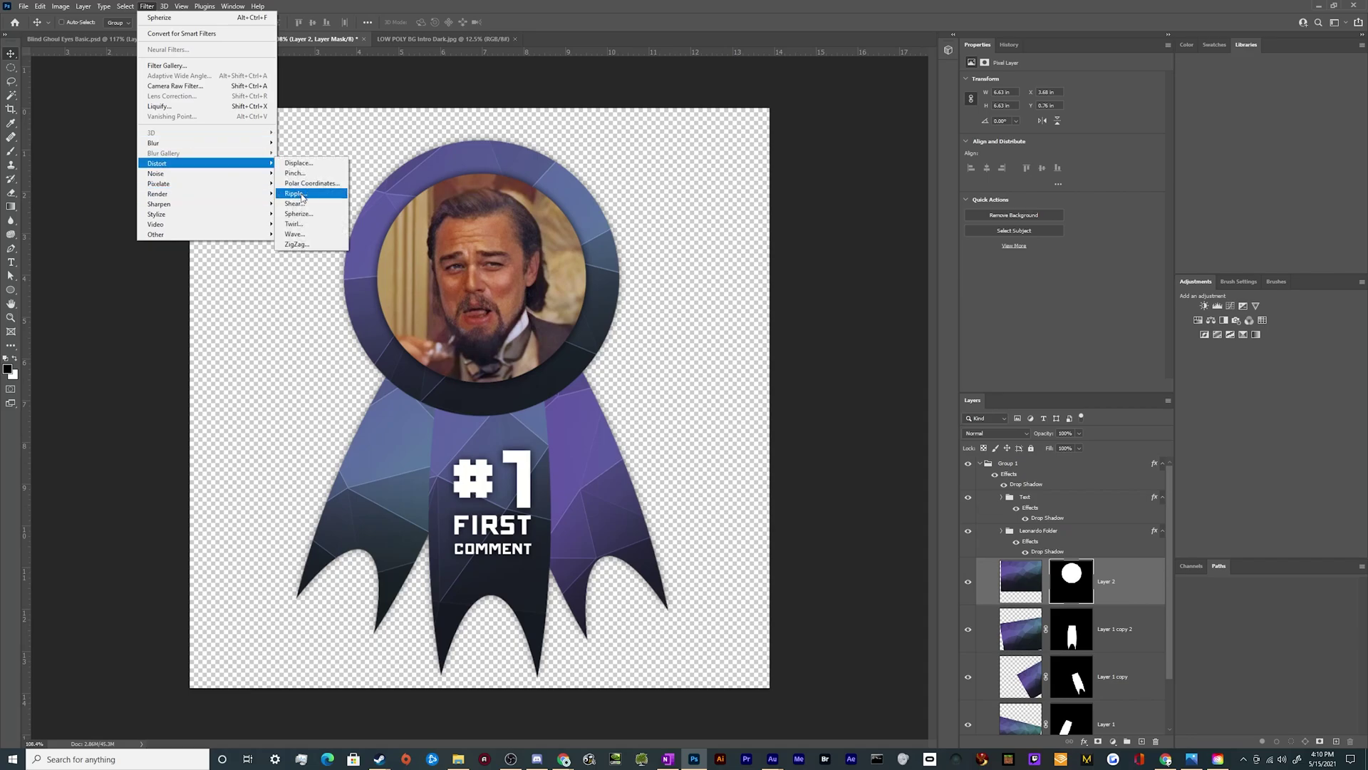
pyautogui.click(296, 193)
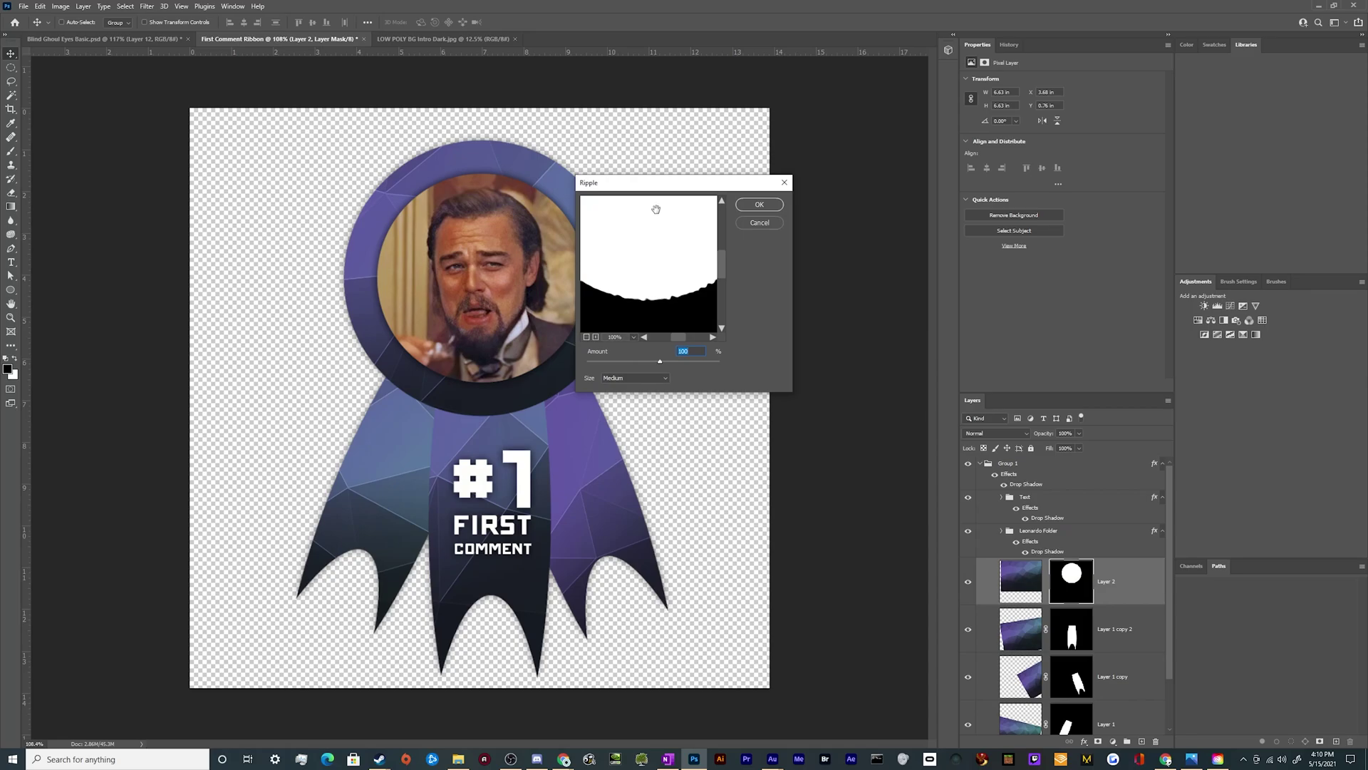
pyautogui.moveTo(654, 187); pyautogui.dragTo(761, 202)
pyautogui.moveTo(773, 370); pyautogui.dragTo(798, 380)
pyautogui.click(867, 220)
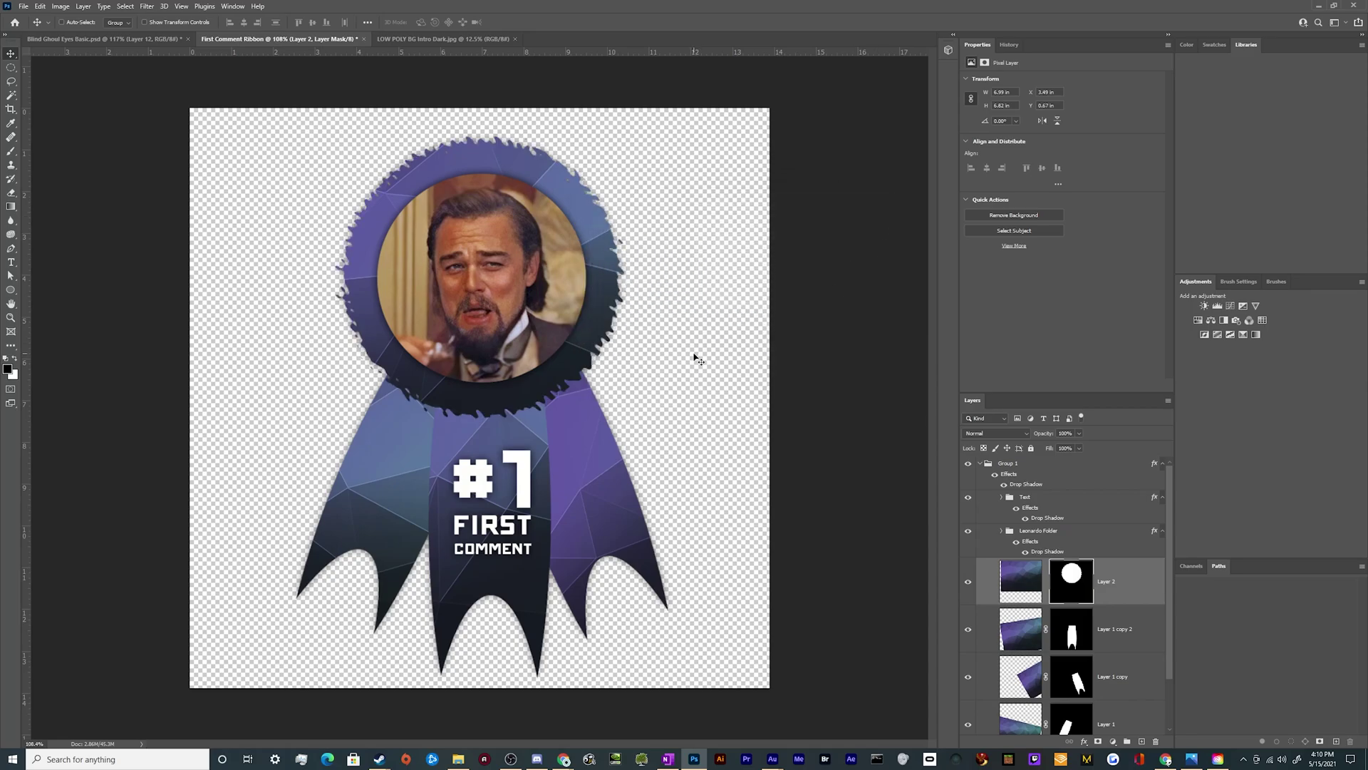
pyautogui.press('ctrl')
pyautogui.hotkey('ctrl', 'z')
# Apply a Ripple with amount -151 and Large size to the rim edge.
pyautogui.click(147, 6)
pyautogui.moveTo(235, 163)
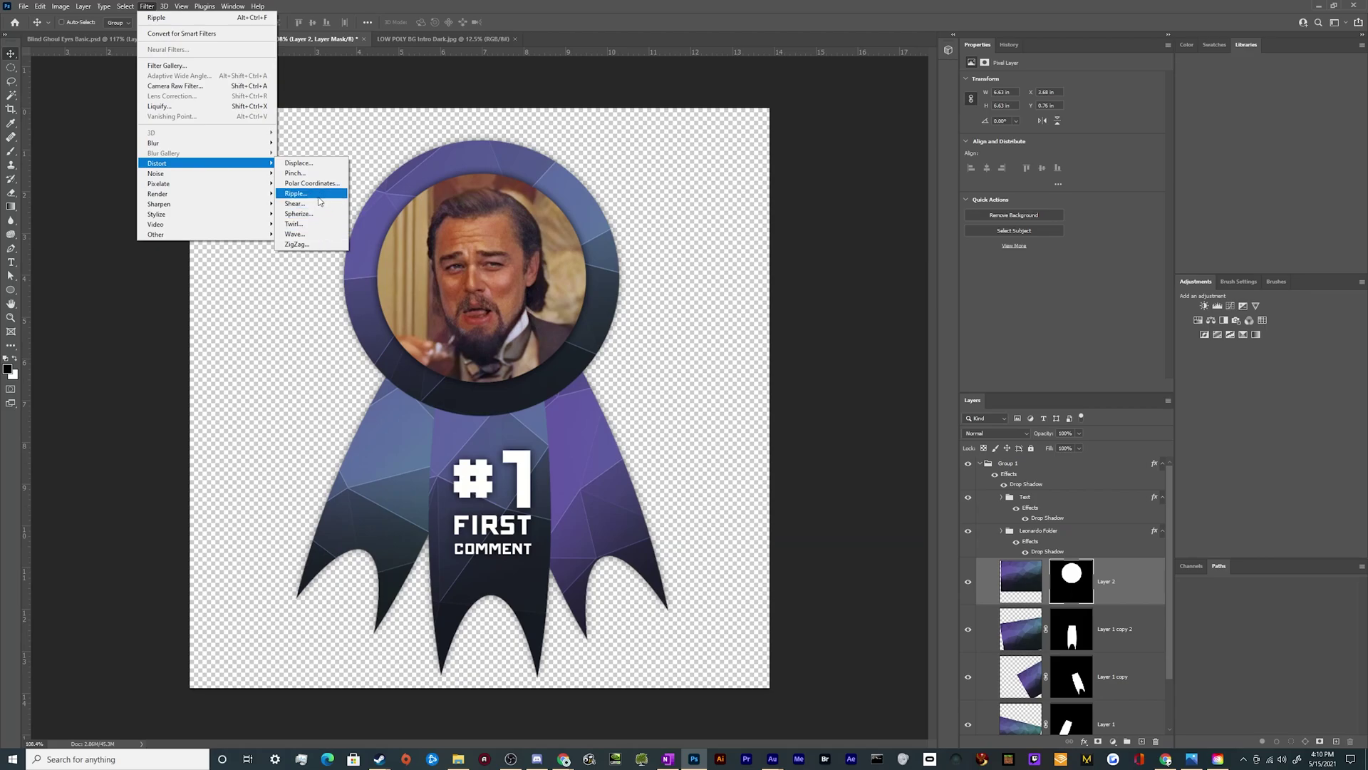
pyautogui.click(319, 198)
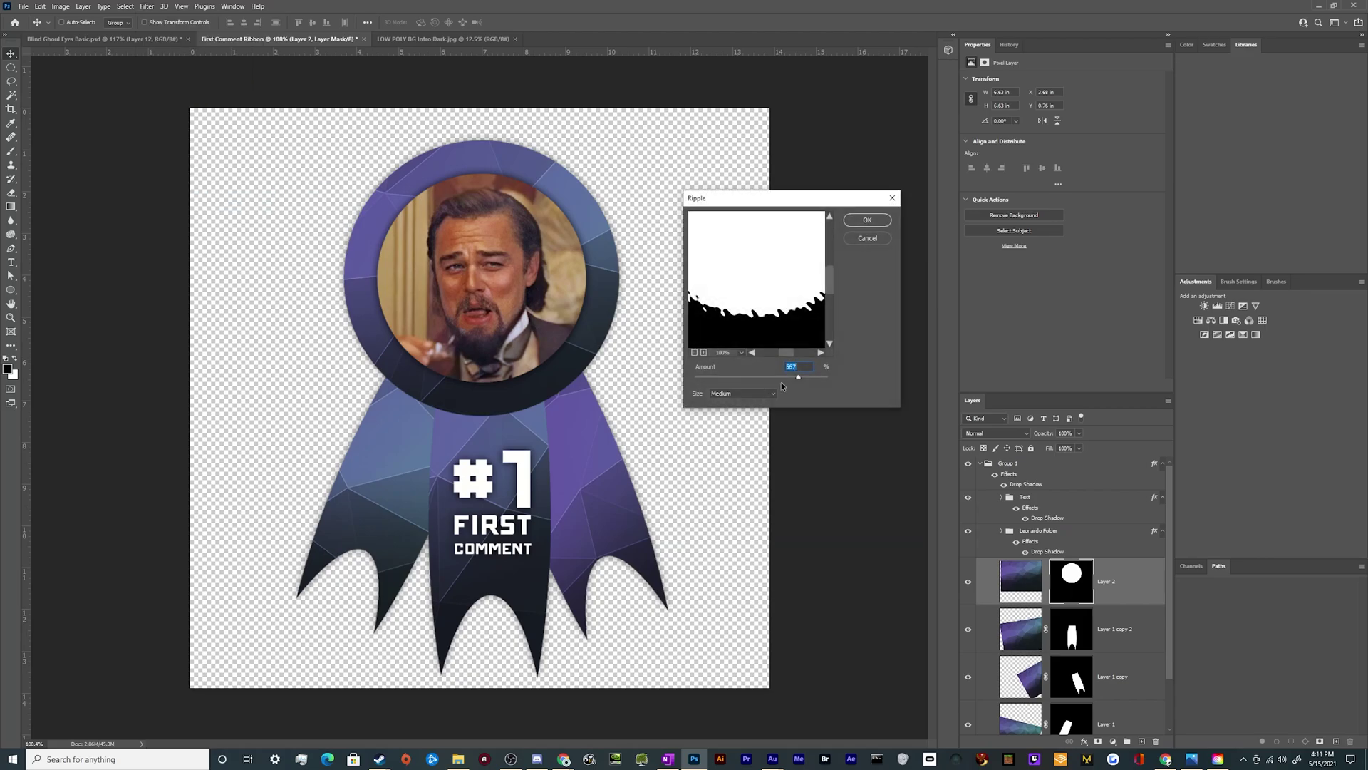
pyautogui.moveTo(759, 377); pyautogui.dragTo(750, 377)
pyautogui.click(743, 394)
pyautogui.click(741, 423)
pyautogui.moveTo(750, 377)
pyautogui.mouseDown()
pyautogui.moveTo(725, 379)
pyautogui.moveTo(767, 385)
pyautogui.mouseUp()
pyautogui.click(868, 219)
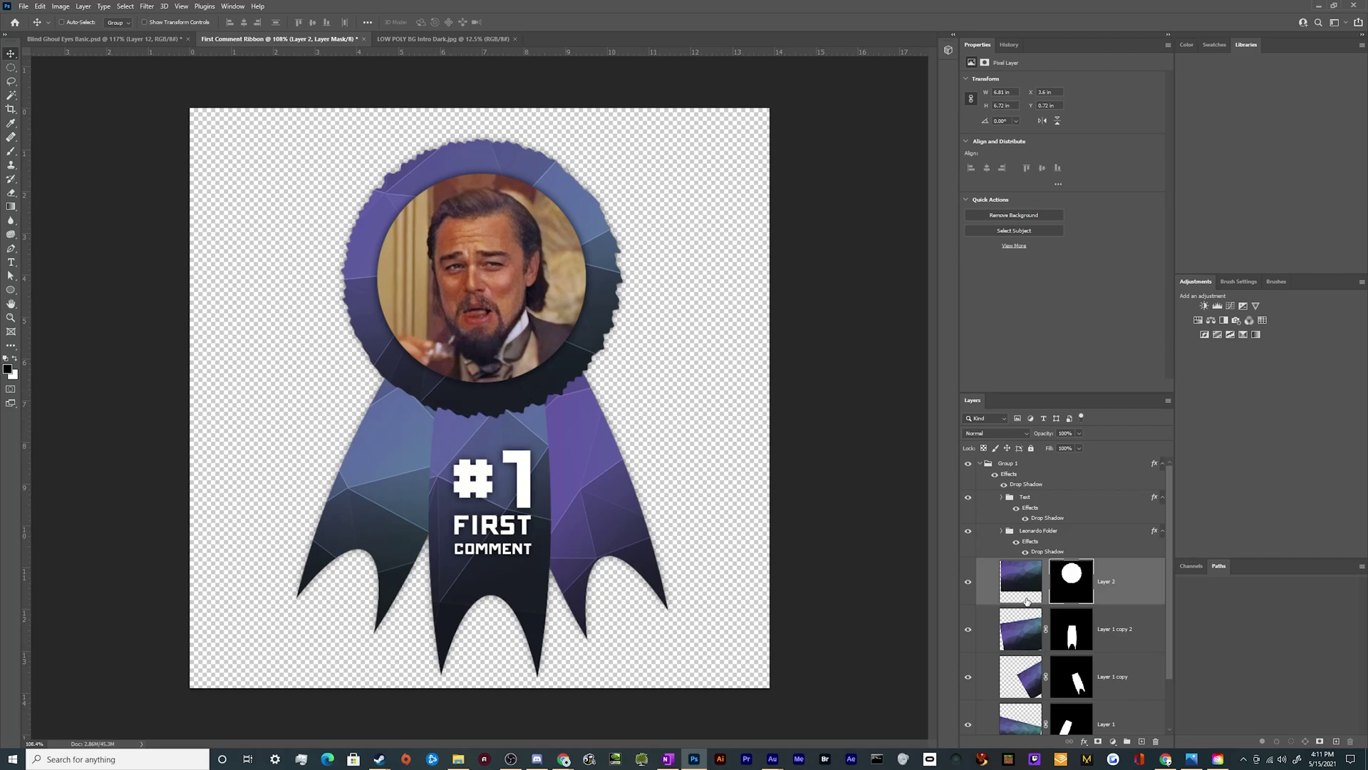
# Rotate the rim about -35° and duplicate it as Layer 2 copy.
pyautogui.hotkey('ctrl', 't')
pyautogui.moveTo(719, 349); pyautogui.dragTo(735, 192)
pyautogui.press('Escape')
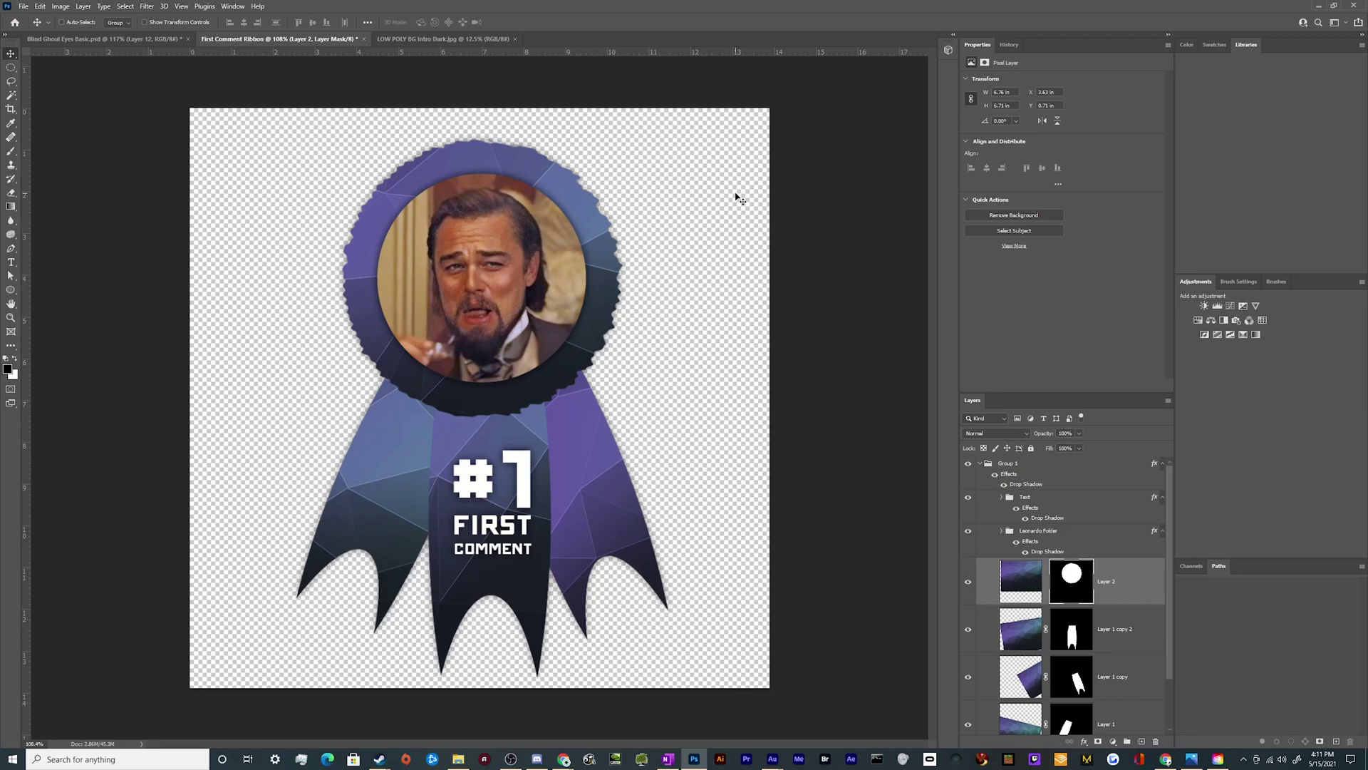
pyautogui.hotkey('ctrl', 'j')
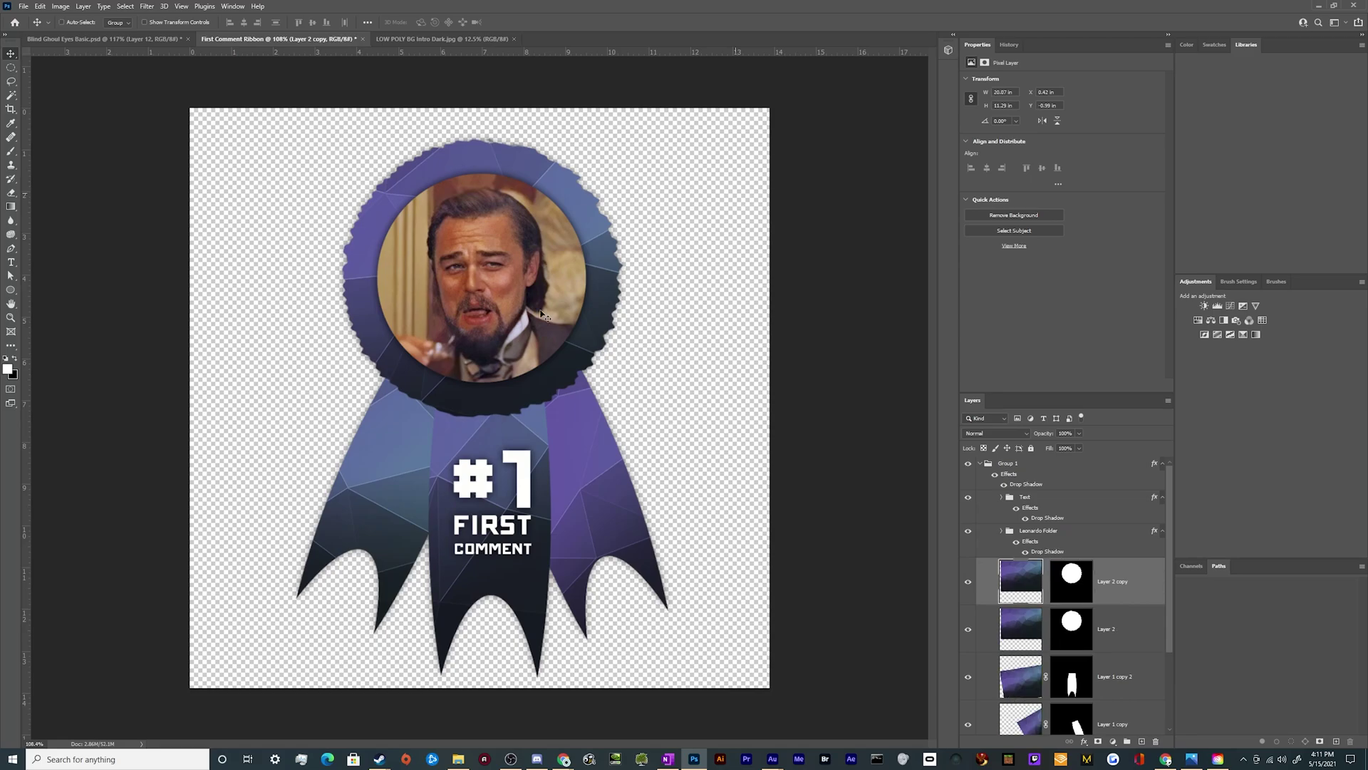
# Scale the Layer 2 copy mask to about 110% and rotate it 23°.
pyautogui.hotkey('ctrl', 't')
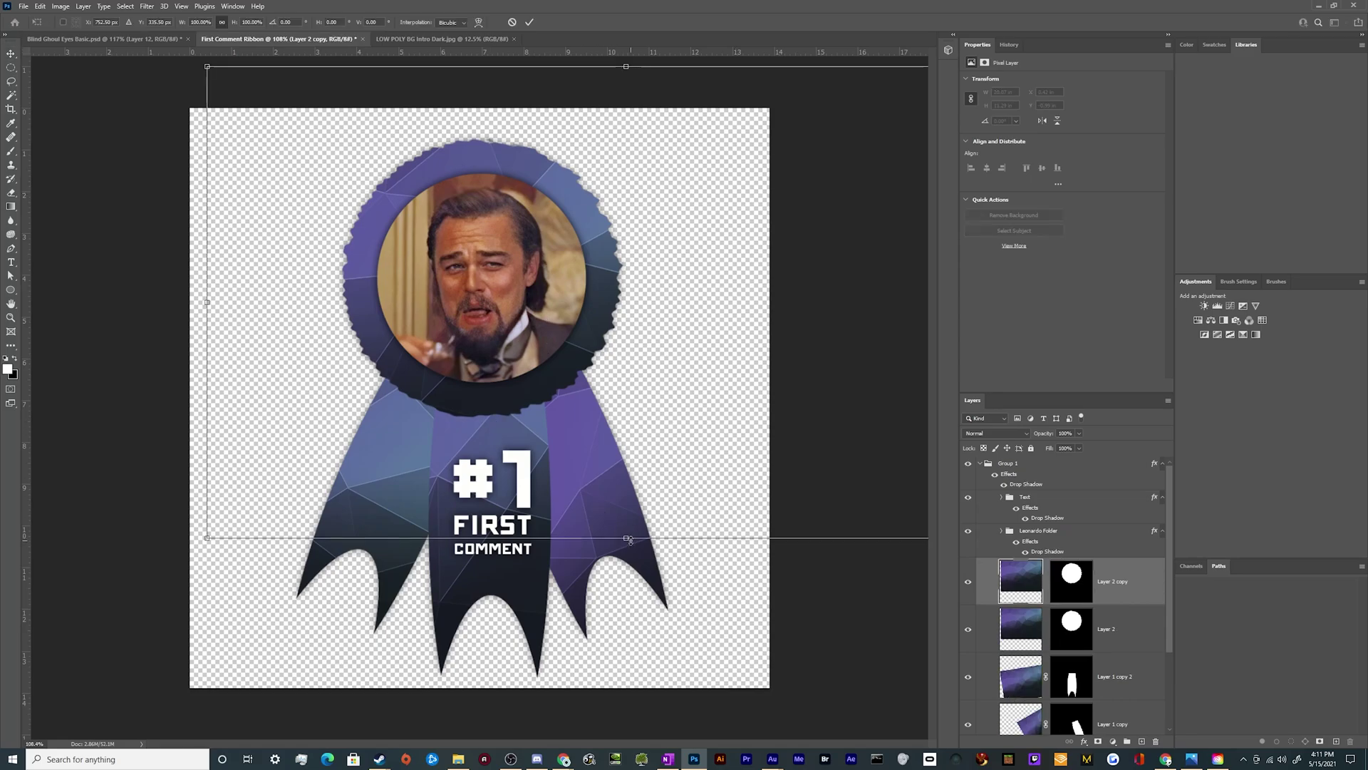
pyautogui.press('Escape')
pyautogui.click(1071, 580)
pyautogui.hotkey('ctrl', 't')
pyautogui.moveTo(482, 417); pyautogui.dragTo(482, 434)
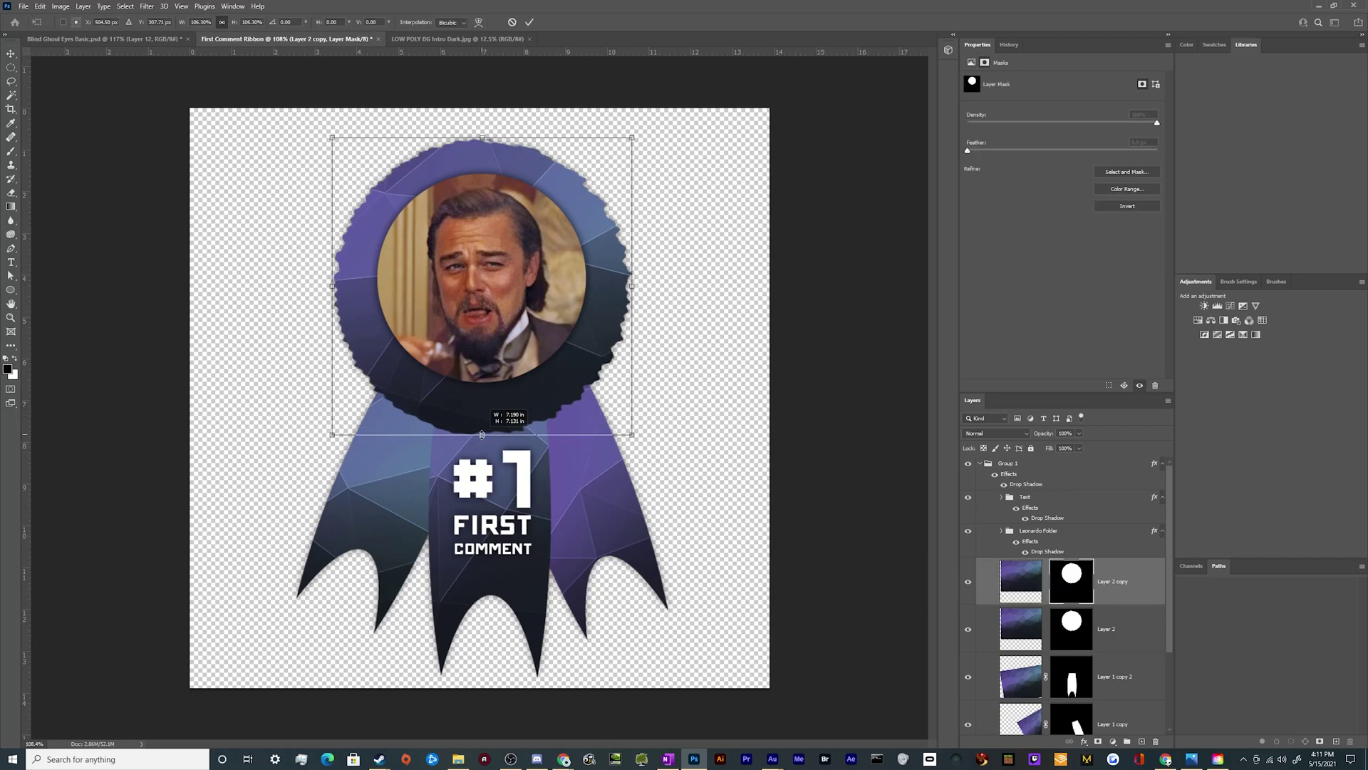
pyautogui.moveTo(489, 133); pyautogui.dragTo(489, 123)
pyautogui.moveTo(756, 284); pyautogui.dragTo(692, 379)
pyautogui.press('Return')
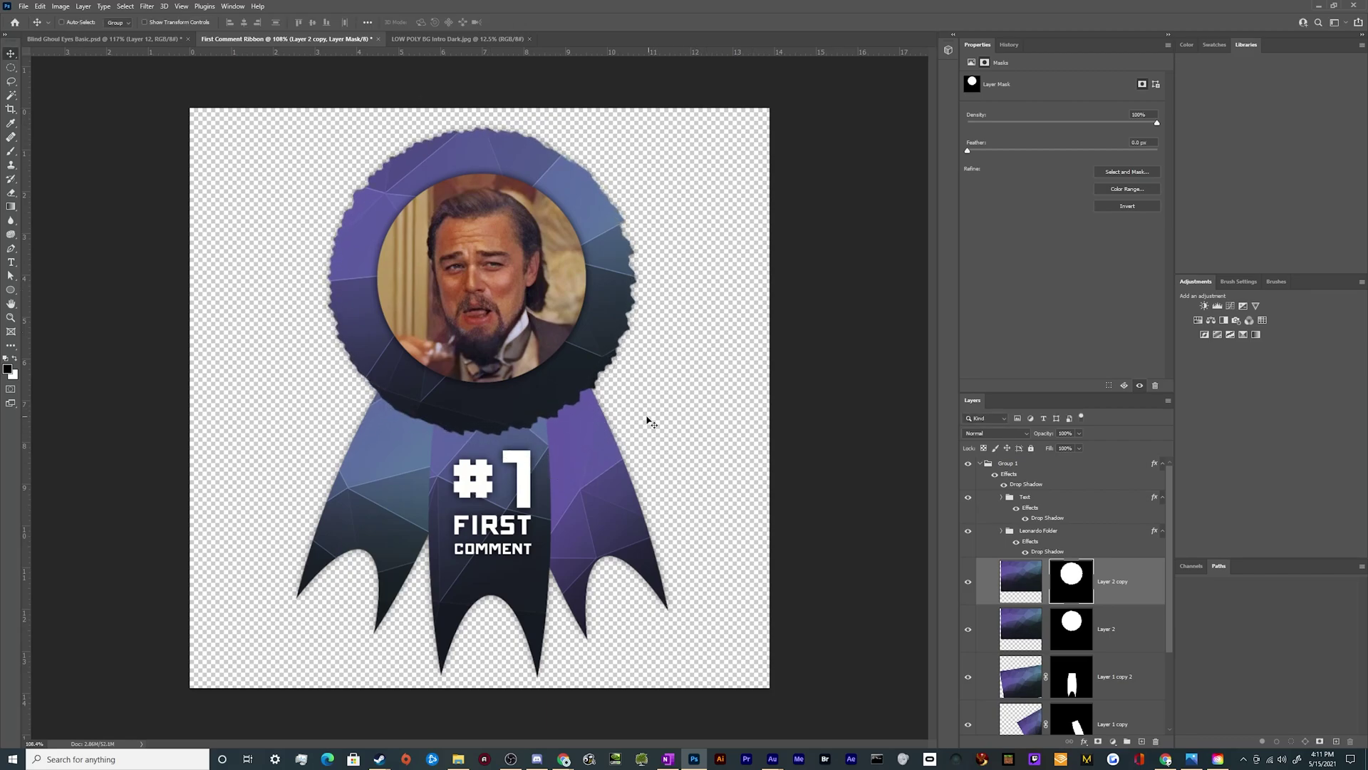
pyautogui.moveTo(604, 397); pyautogui.dragTo(606, 407)
# Move Layer 2 copy below Layer 2 and shift its hue by +44.
pyautogui.click(1028, 629)
pyautogui.hotkey('ctrl', 'u')
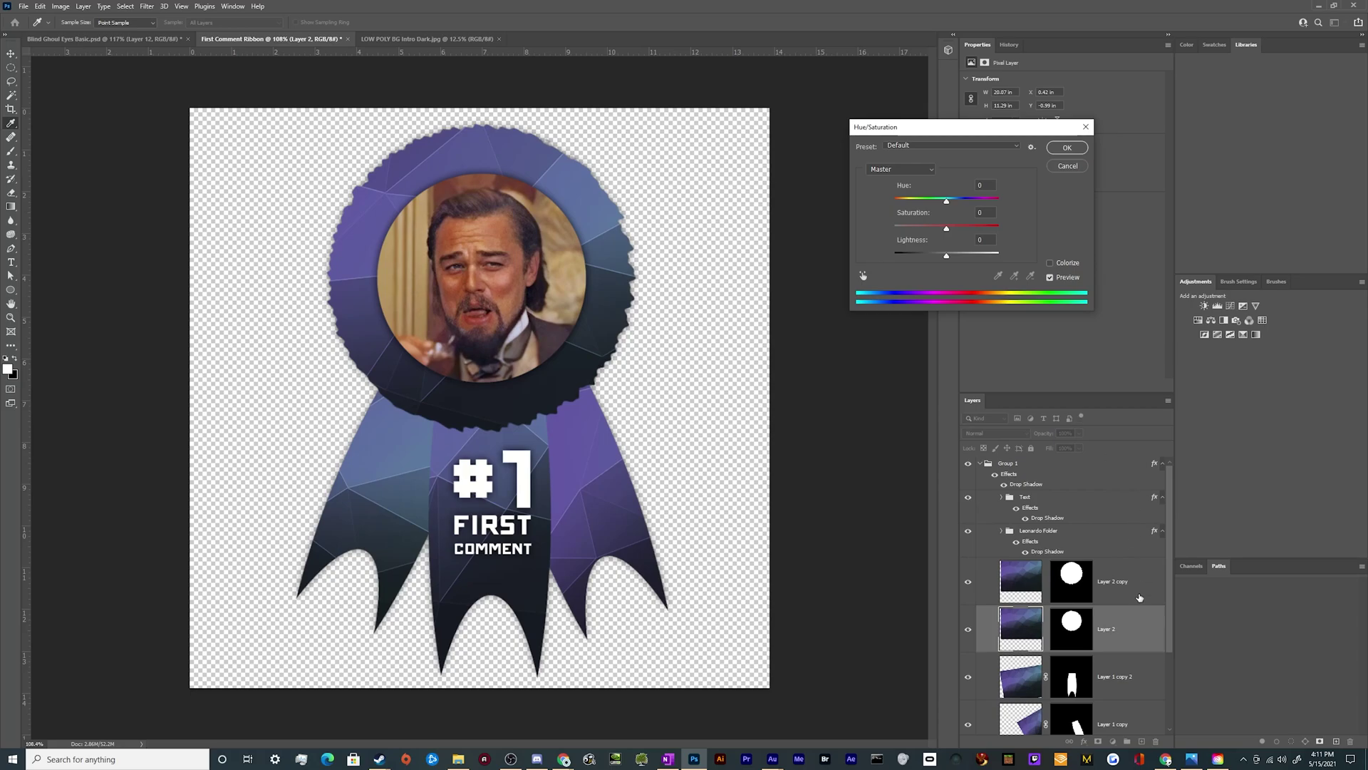
pyautogui.press('Escape')
pyautogui.moveTo(1140, 598); pyautogui.dragTo(1144, 634)
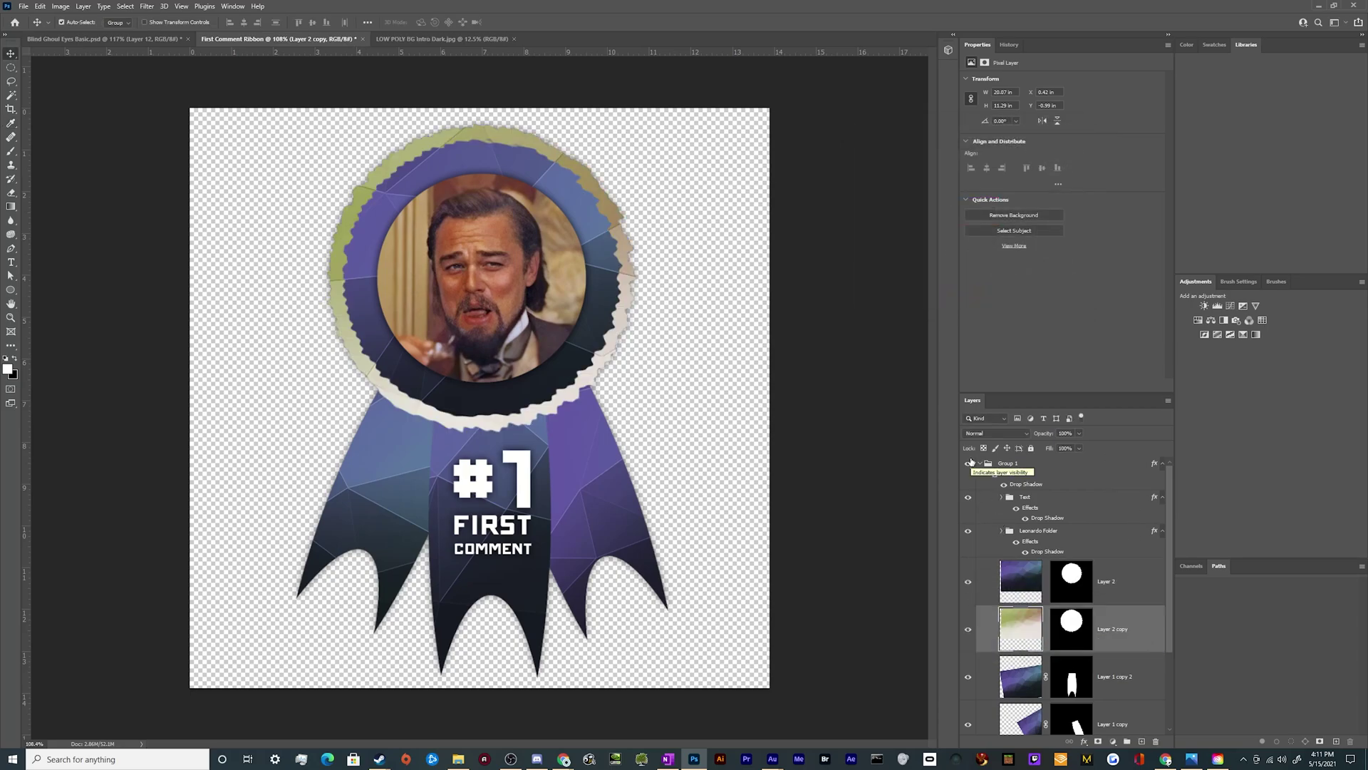
pyautogui.hotkey('ctrl', 'u')
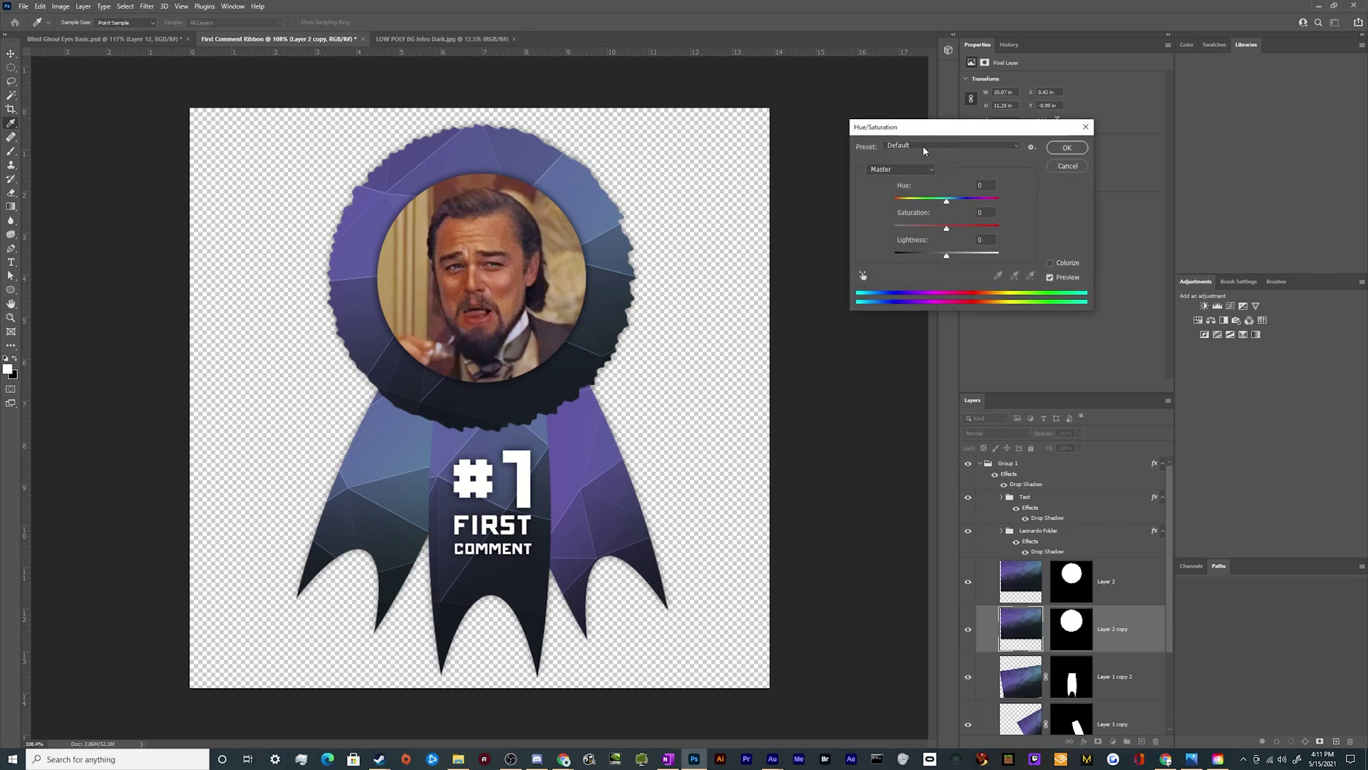
pyautogui.moveTo(946, 201); pyautogui.dragTo(971, 203)
pyautogui.click(1068, 148)
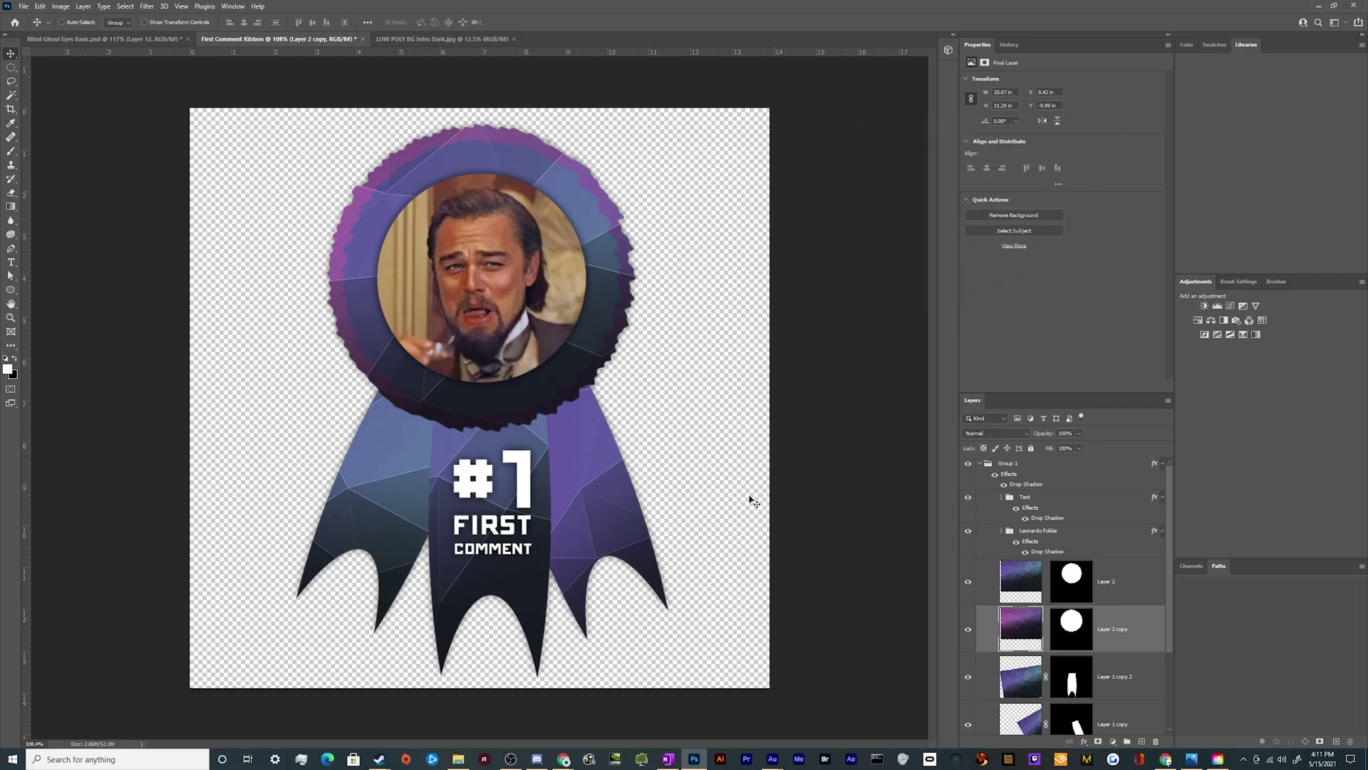
# Reposition the outer rim around the medallion.
pyautogui.hotkey('ctrl', 't')
pyautogui.moveTo(663, 573); pyautogui.dragTo(783, 467)
pyautogui.press('Return')
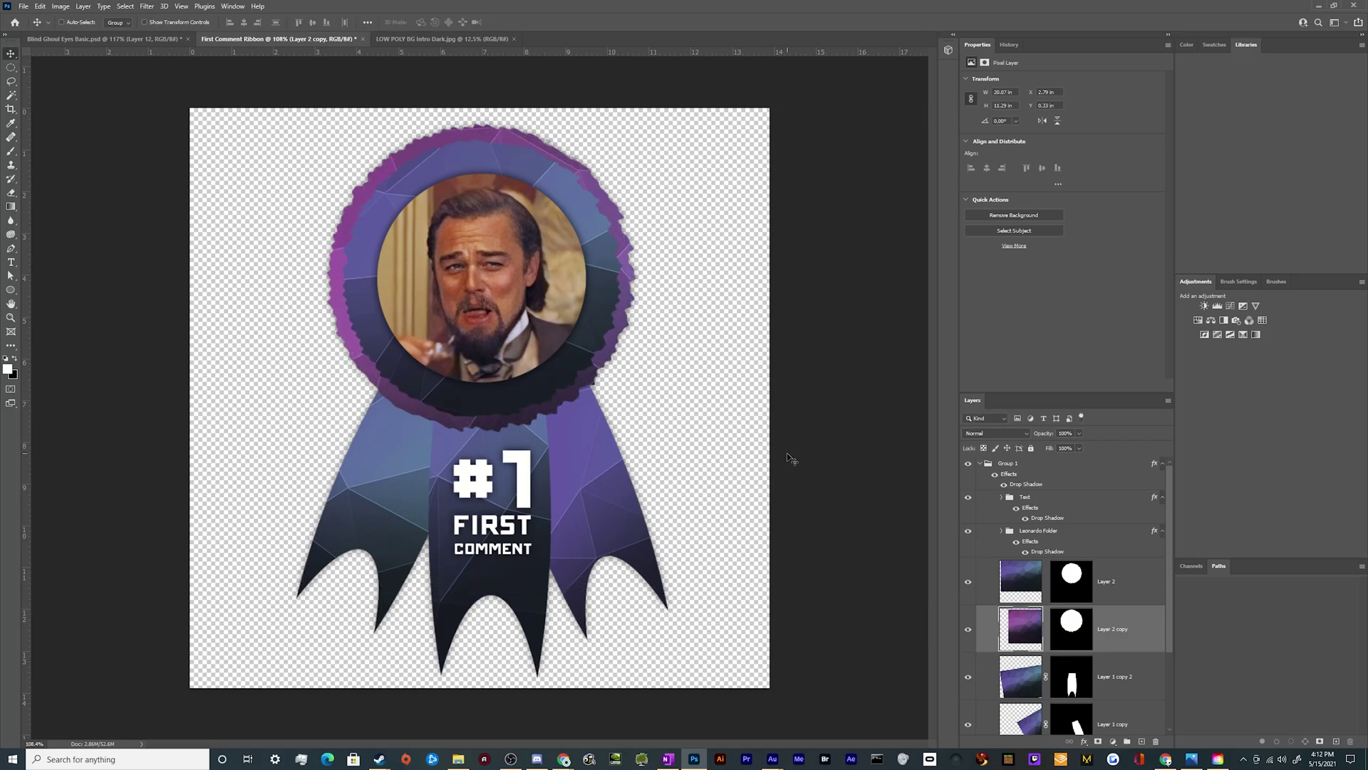
# Align Group 1 to left edges, then to horizontal centres, and deselect.
pyautogui.scroll(-4, 584, 404)
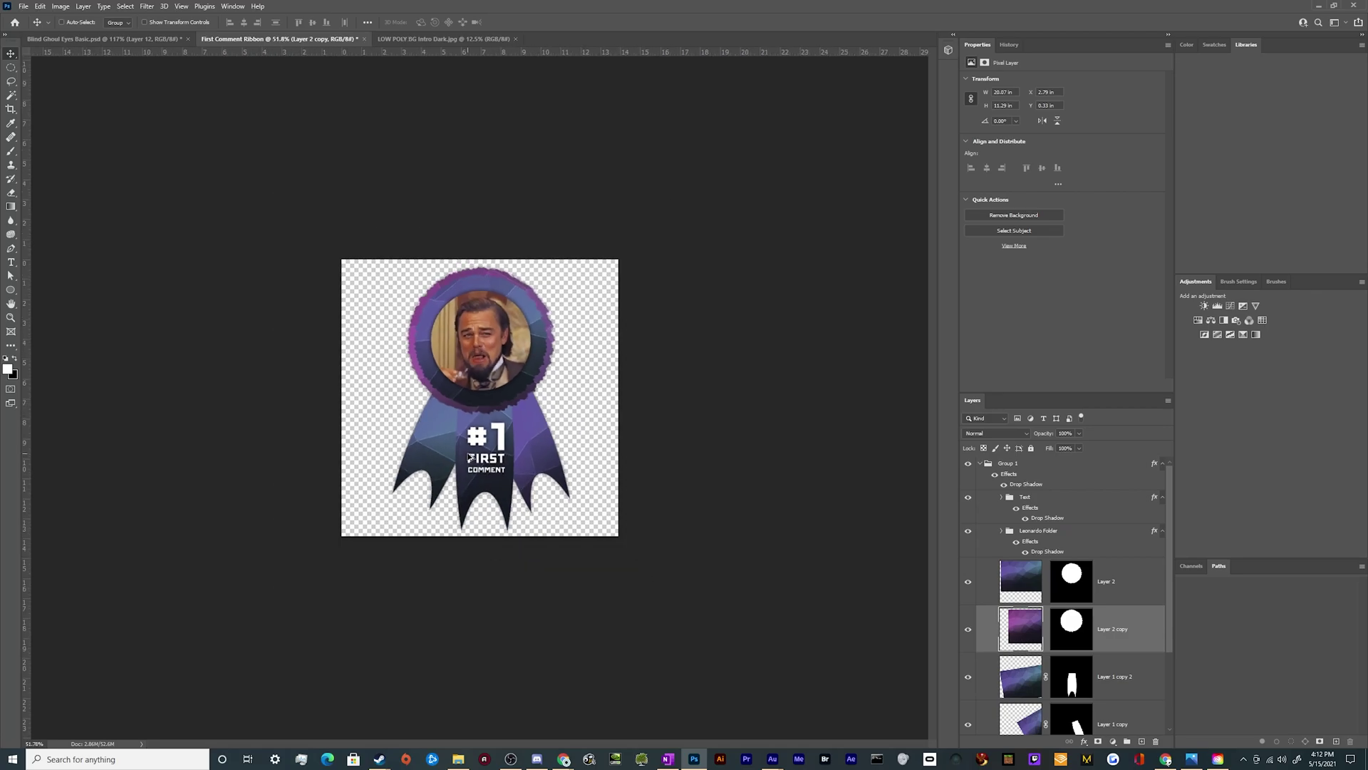
pyautogui.scroll(2, 468, 457)
pyautogui.click(979, 463)
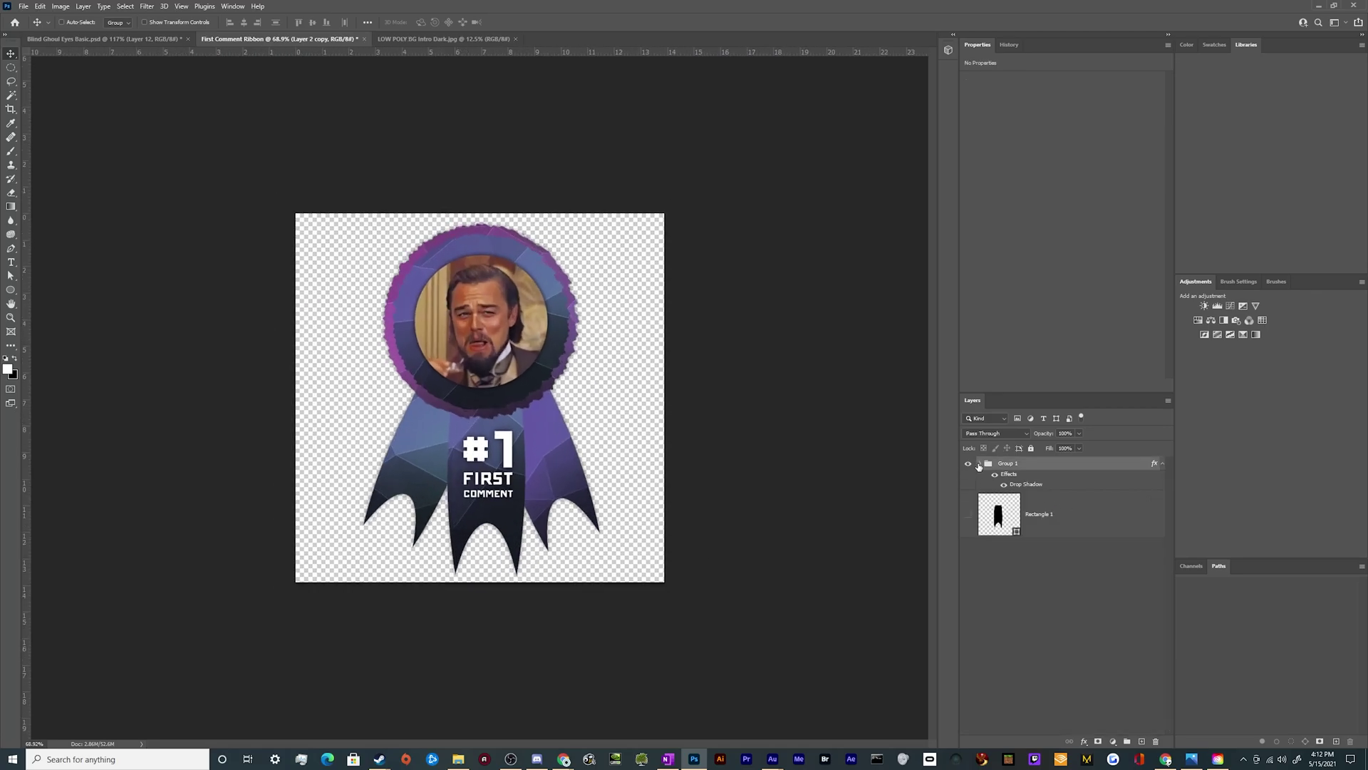
pyautogui.click(244, 24)
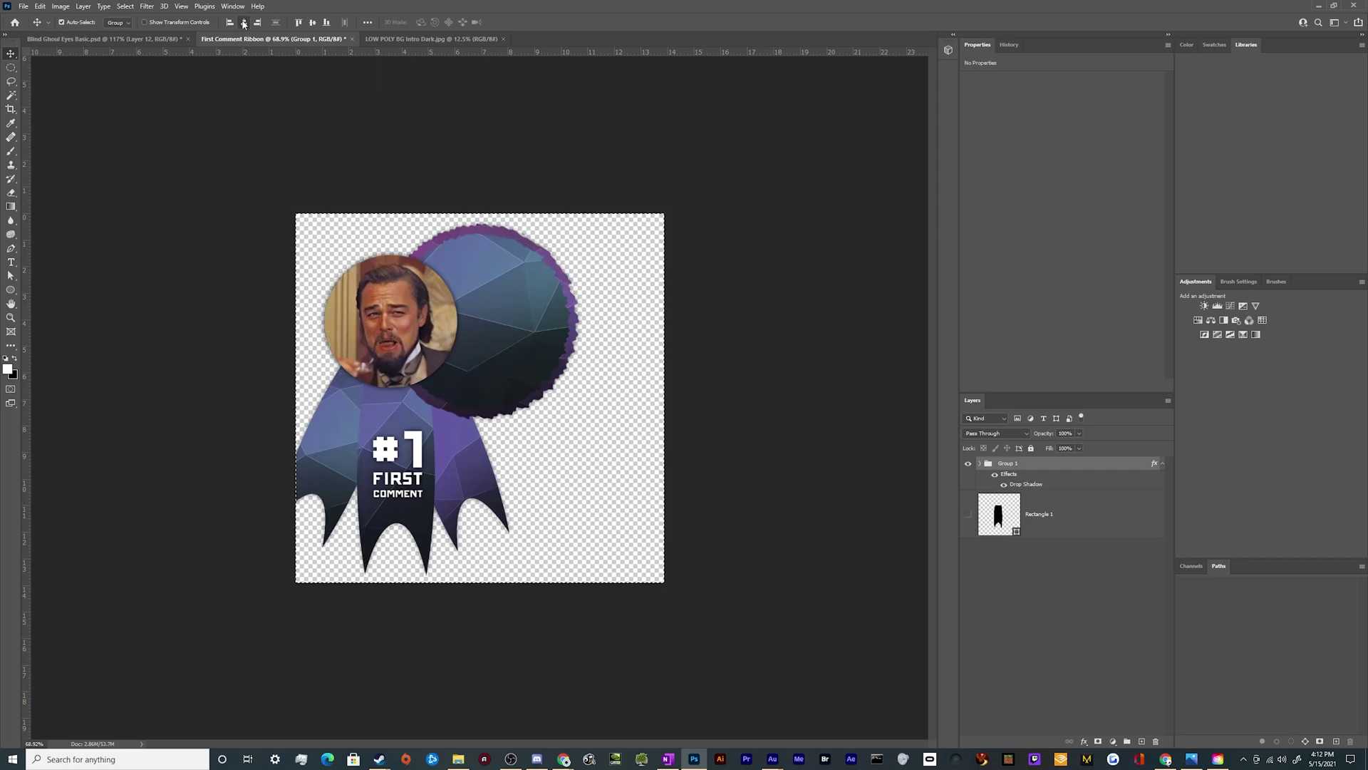
pyautogui.hotkey('ctrl', 'z')
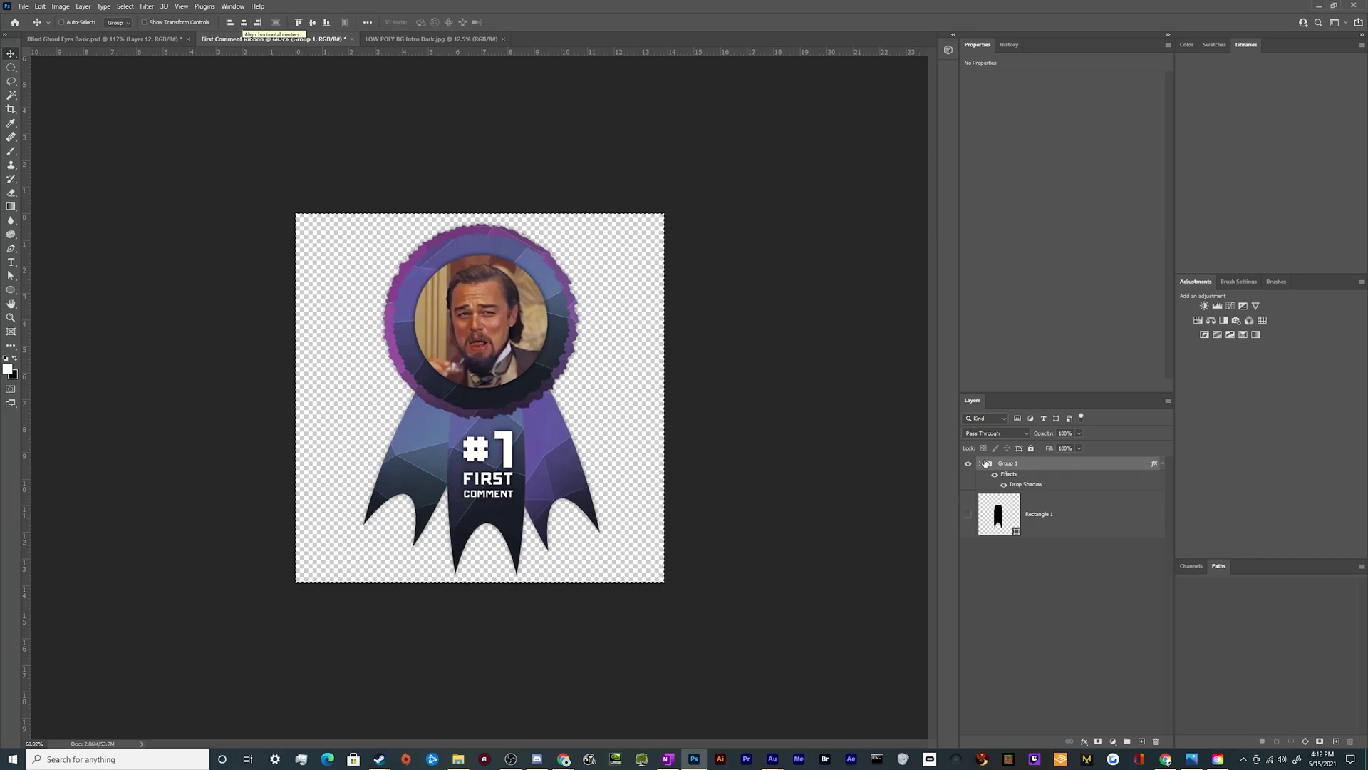
pyautogui.click(981, 464)
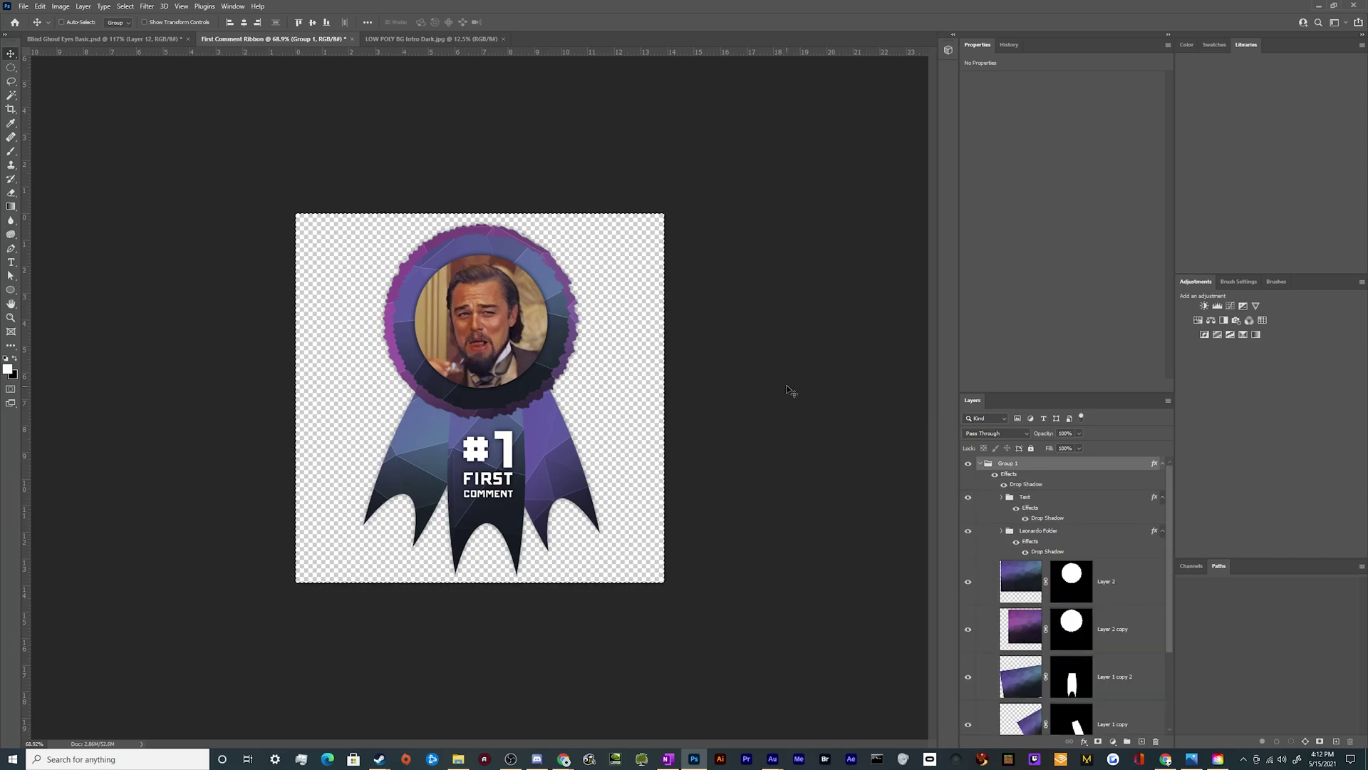
pyautogui.click(233, 22)
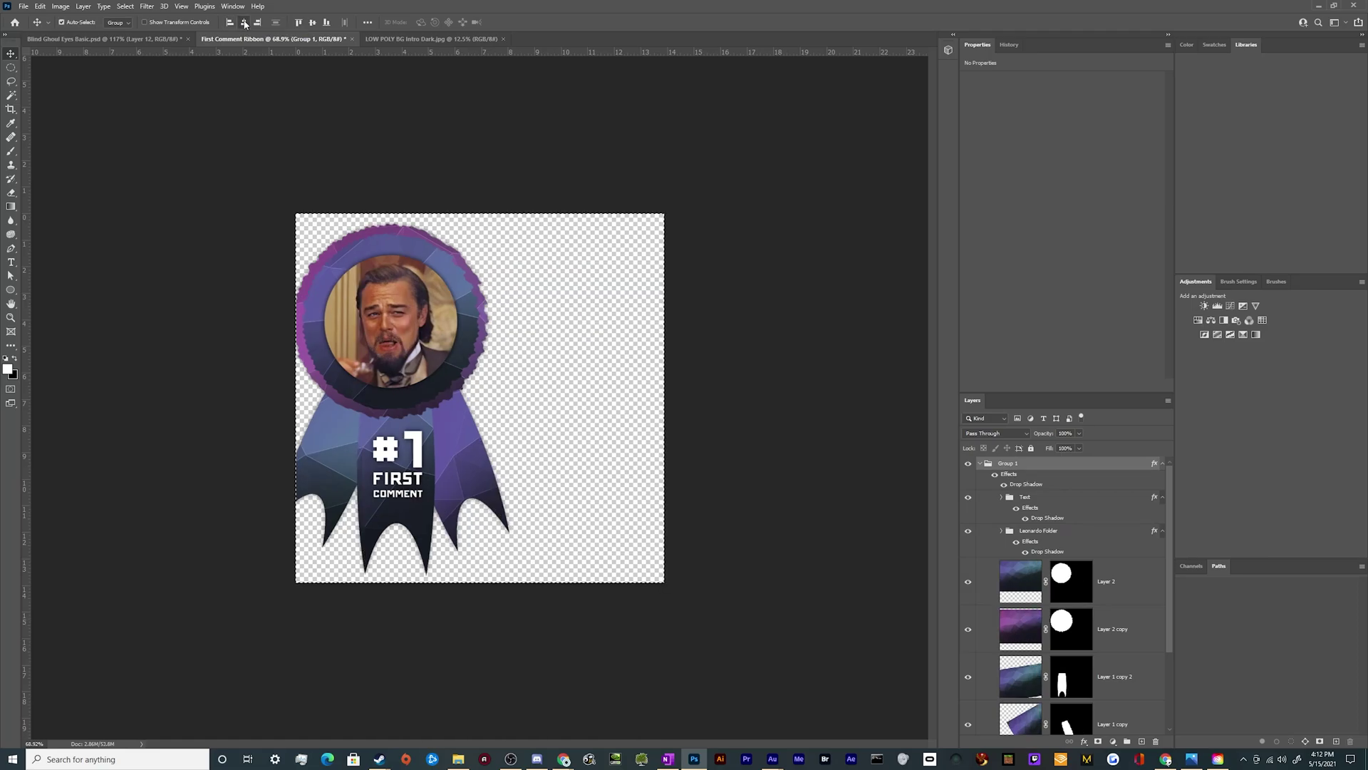
pyautogui.click(244, 22)
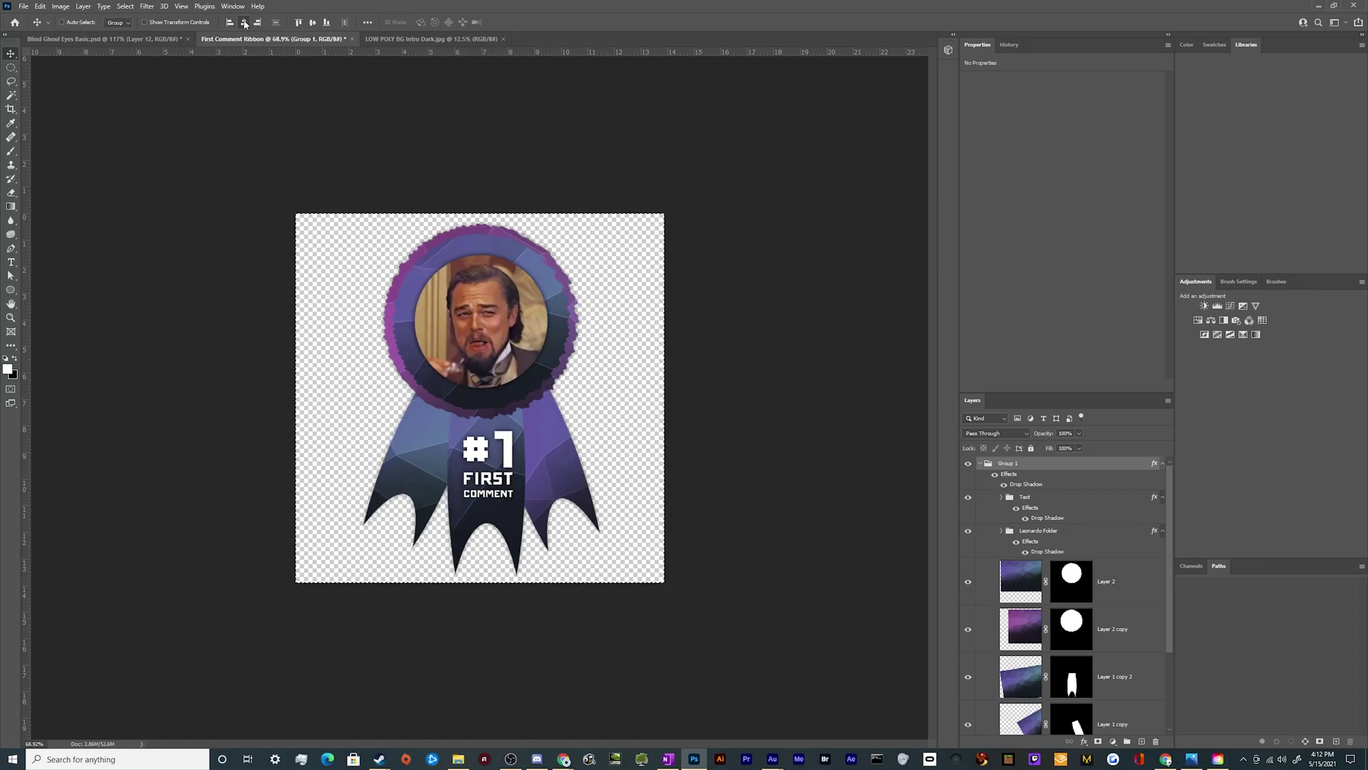
pyautogui.click(979, 464)
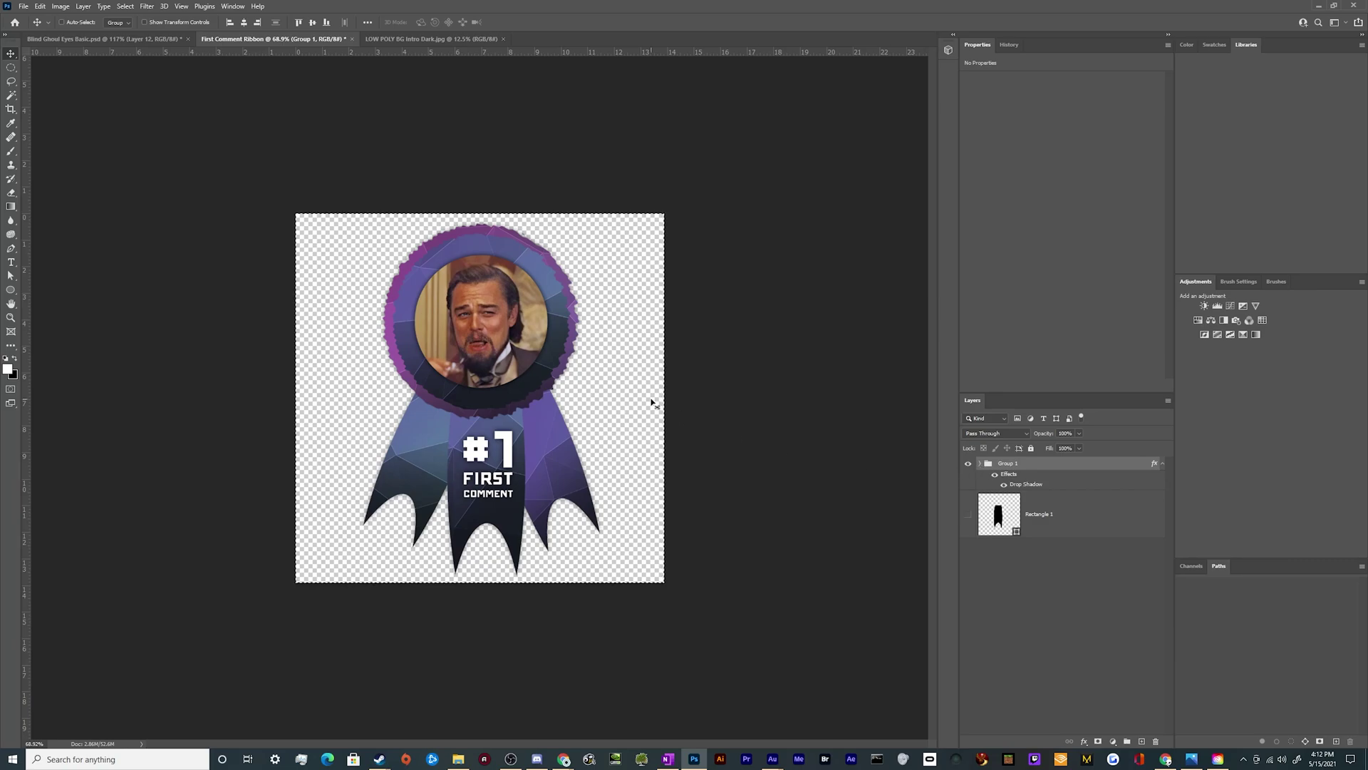
pyautogui.hotkey('ctrl', 'd')
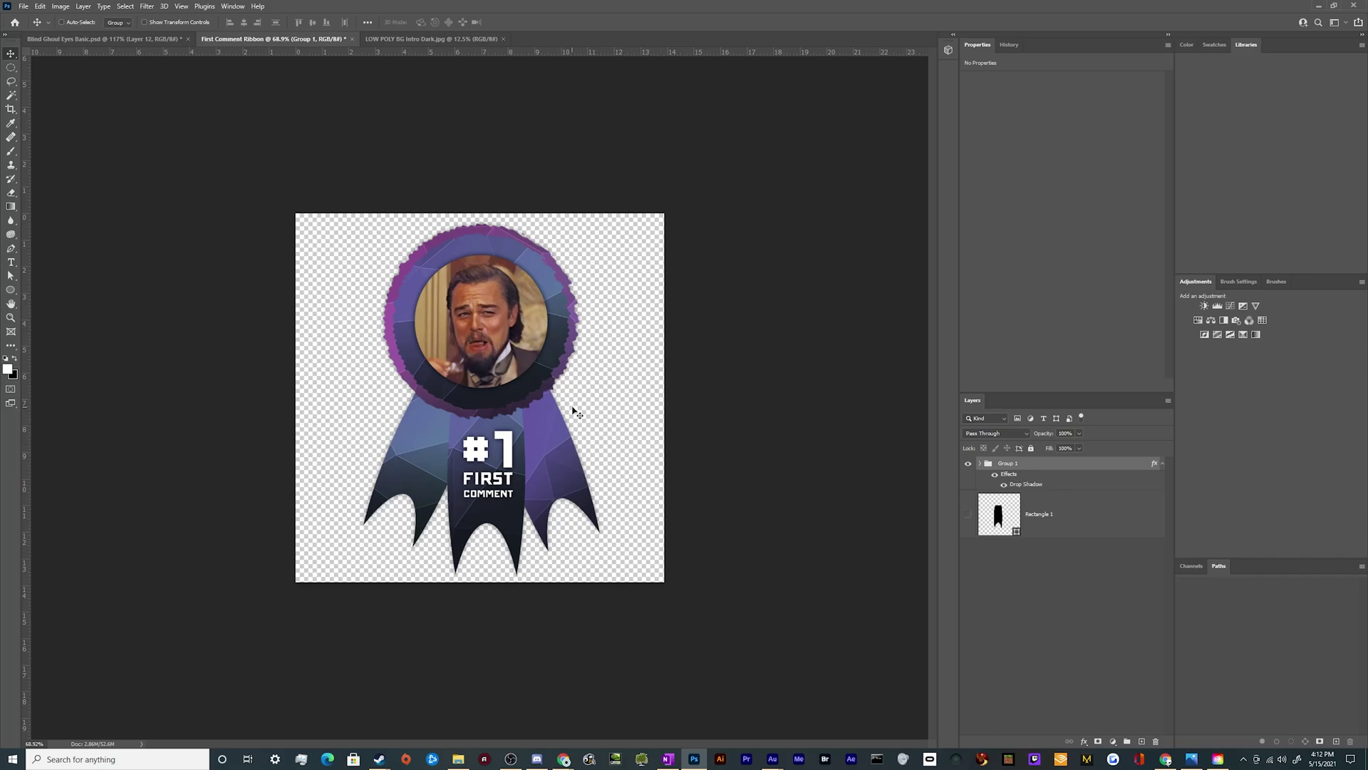
# Drag the Text group's '#1 FIRST COMMENT' lettering a few pixels down on the ribbon.
pyautogui.scroll(3, 529, 404)
pyautogui.scroll(-2, 529, 404)
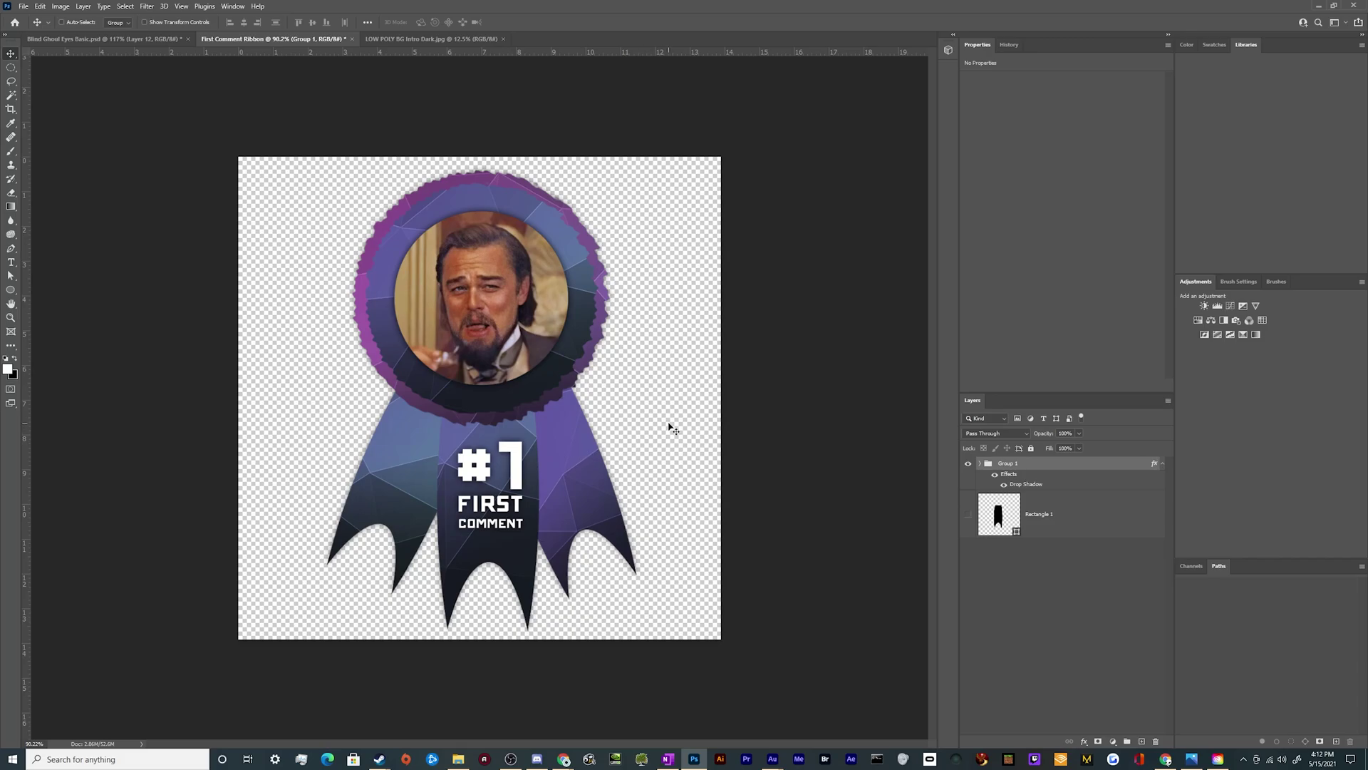
pyautogui.click(979, 464)
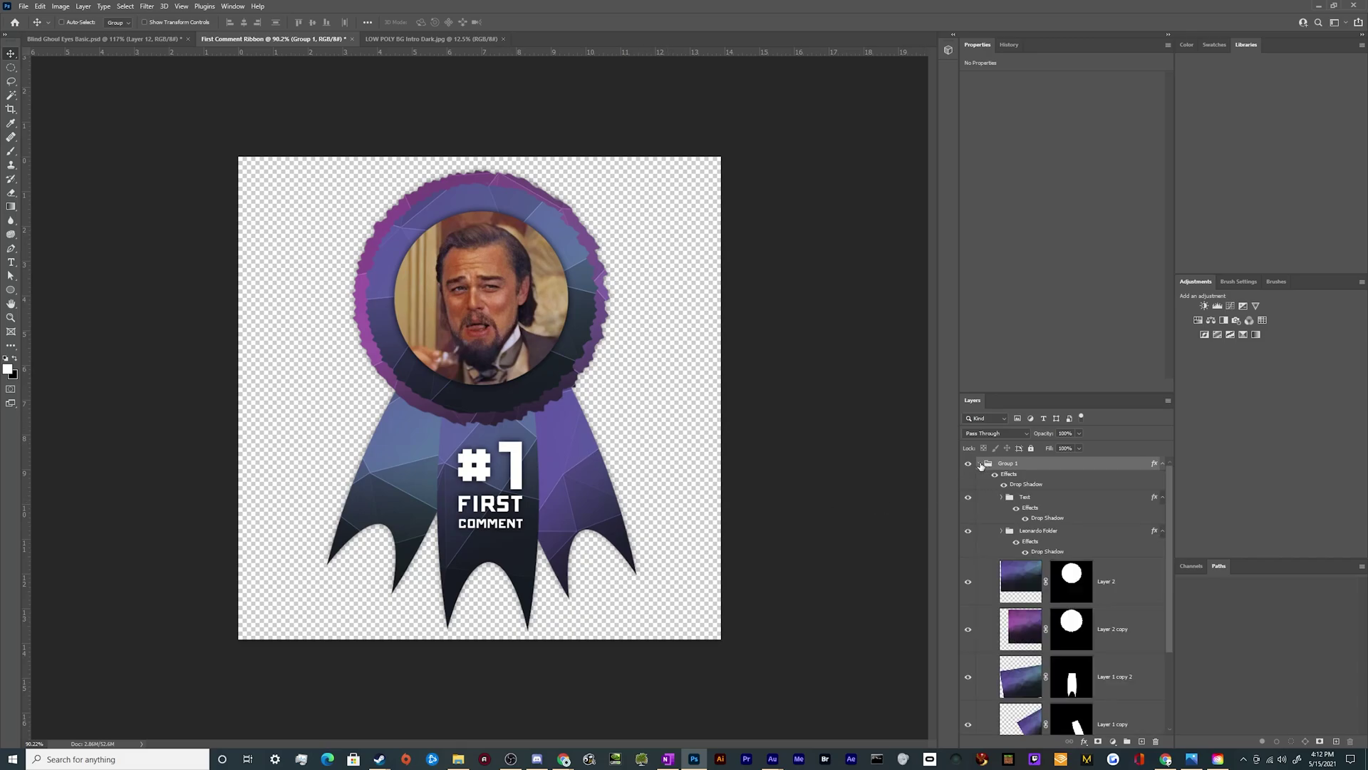
pyautogui.click(1051, 500)
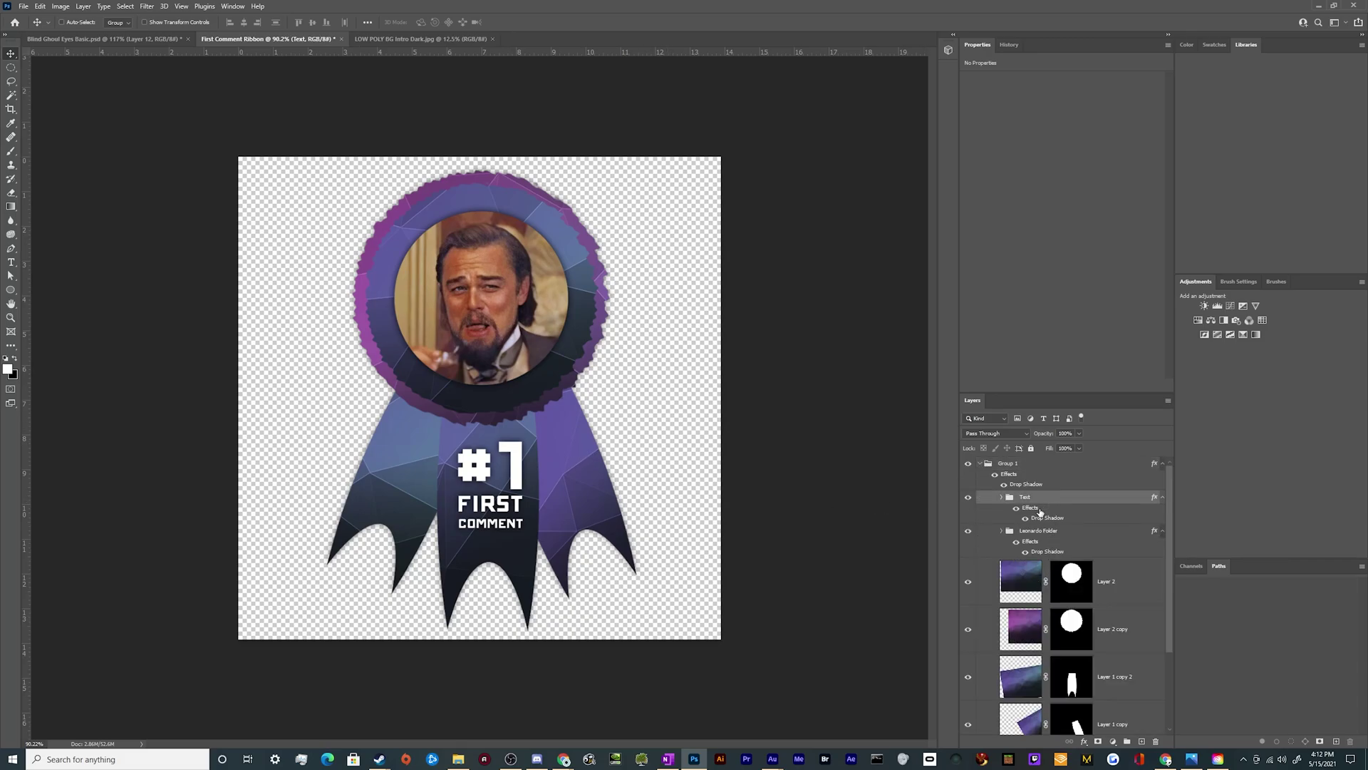
pyautogui.moveTo(515, 530); pyautogui.dragTo(515, 536)
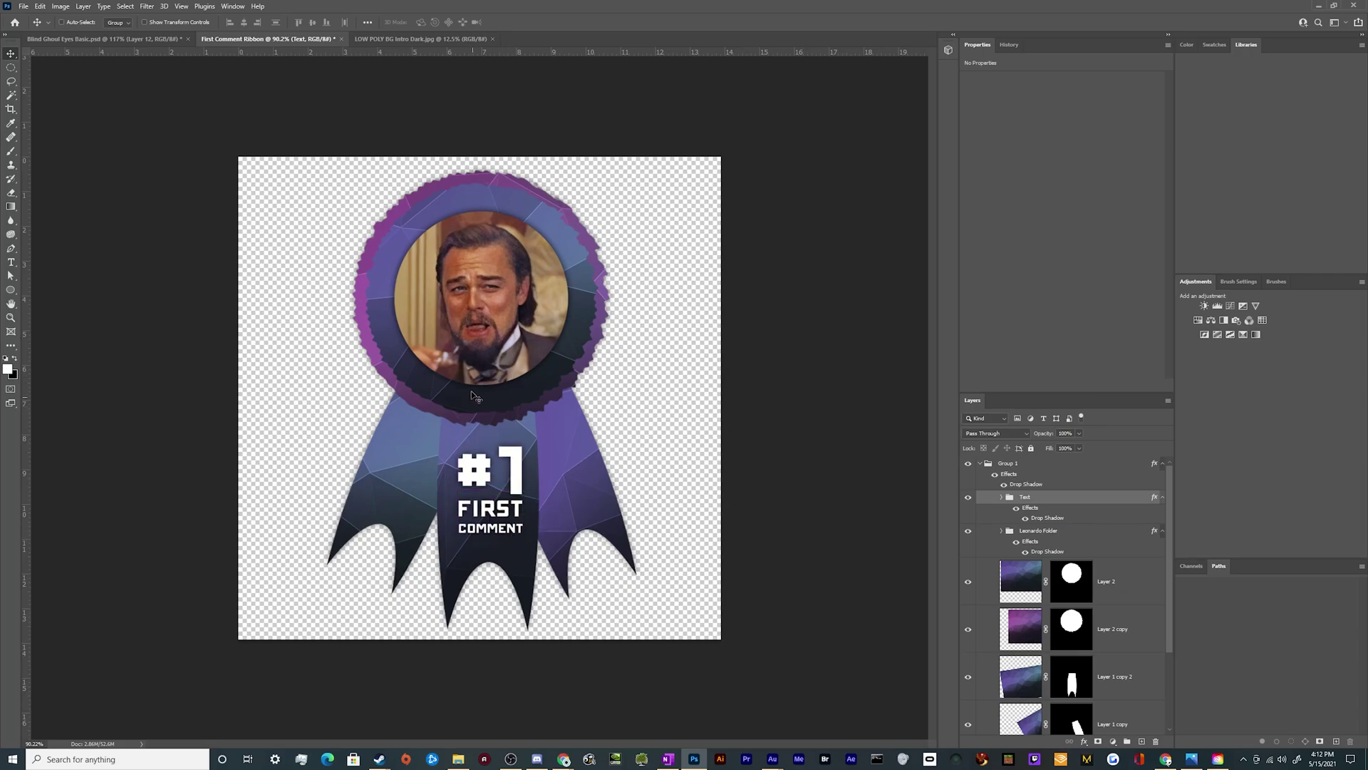
pyautogui.scroll(-1, 744, 498)
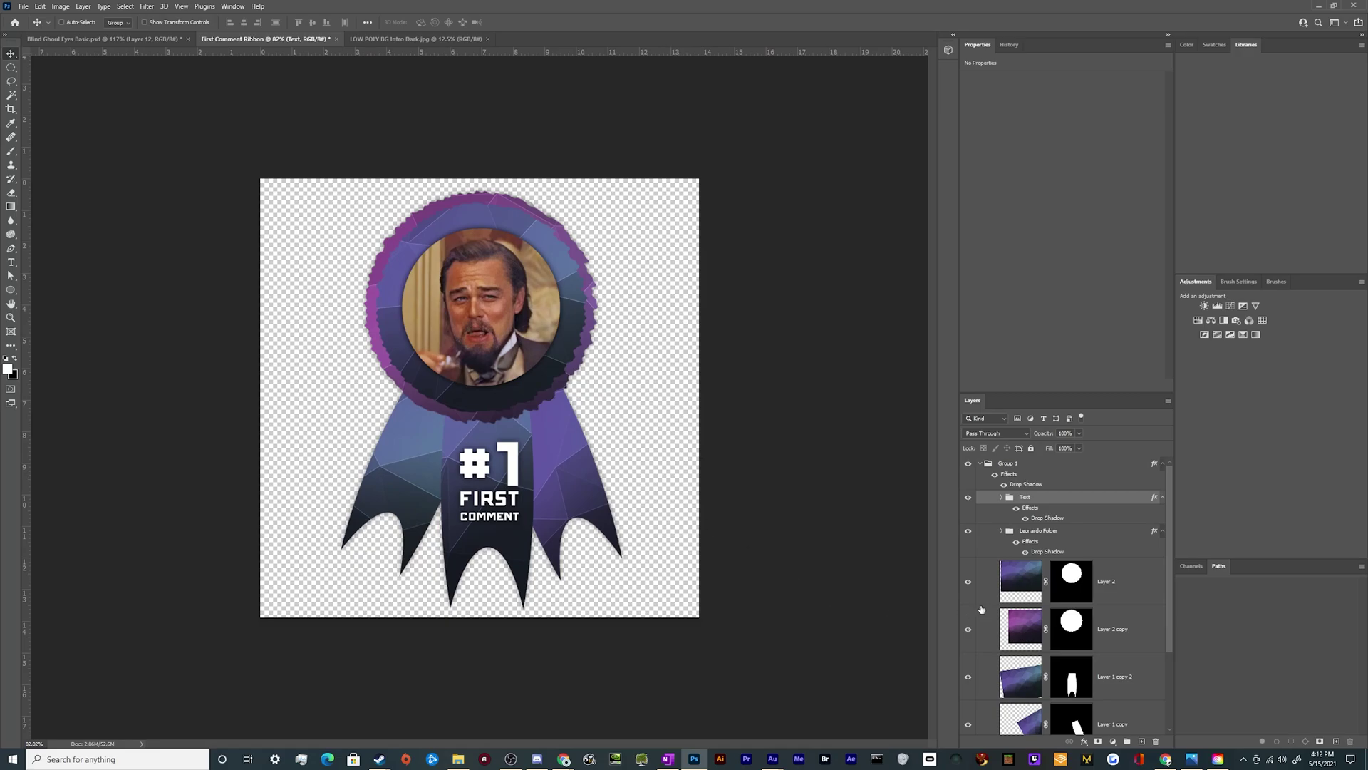